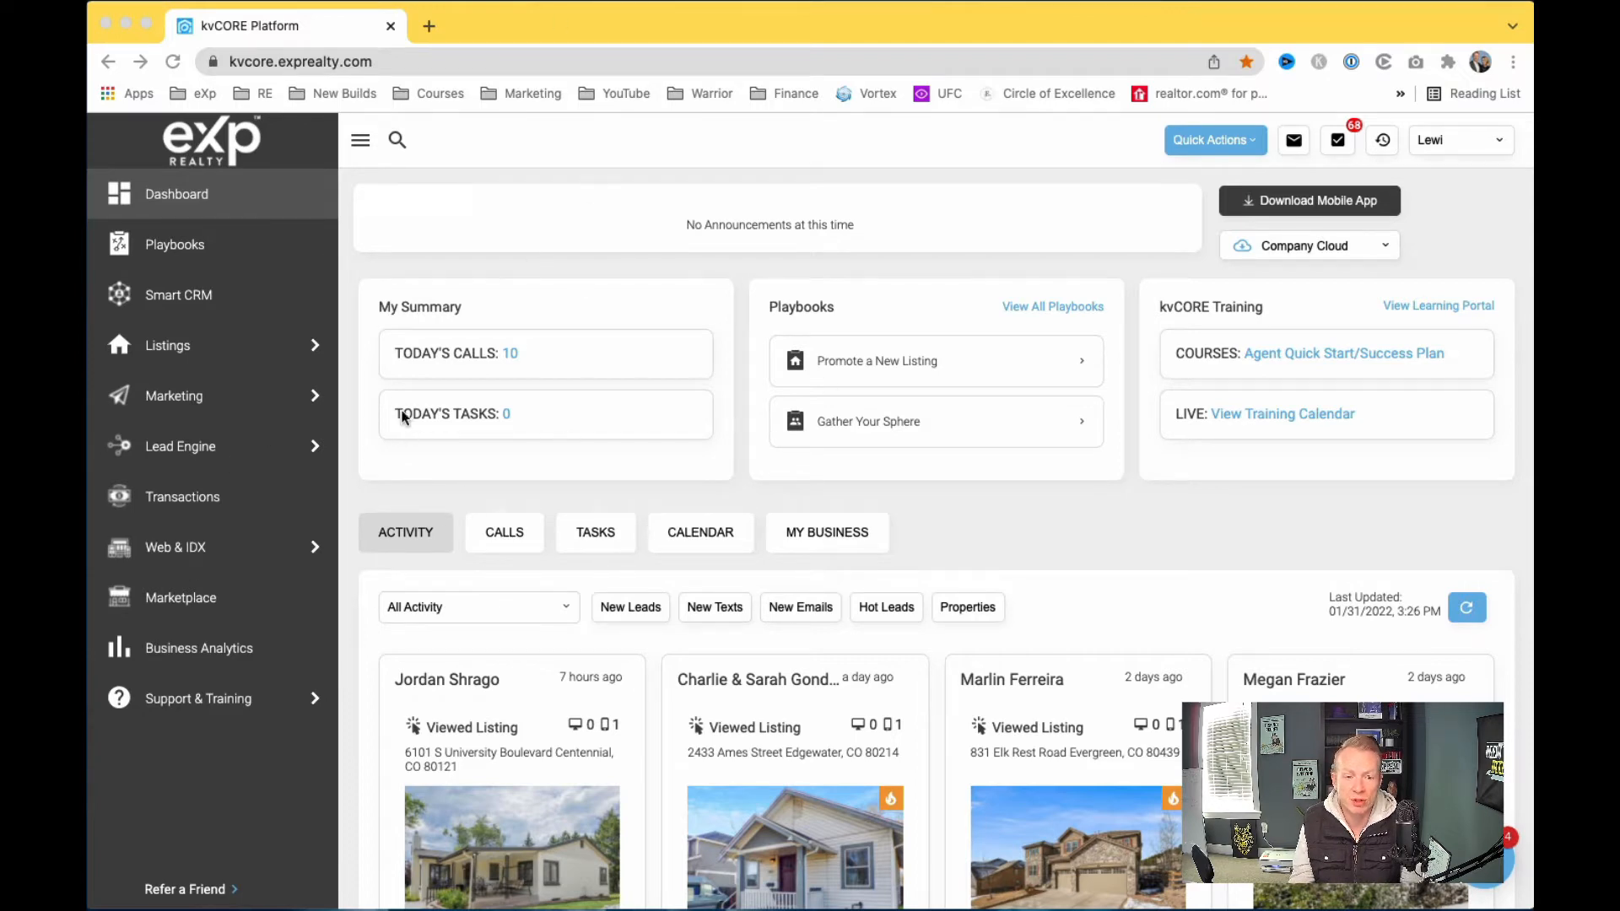
# Step: Launch CORE Present from the Marketing menu and start a Win the Offer buyer CMA
pyautogui.click(224, 403)
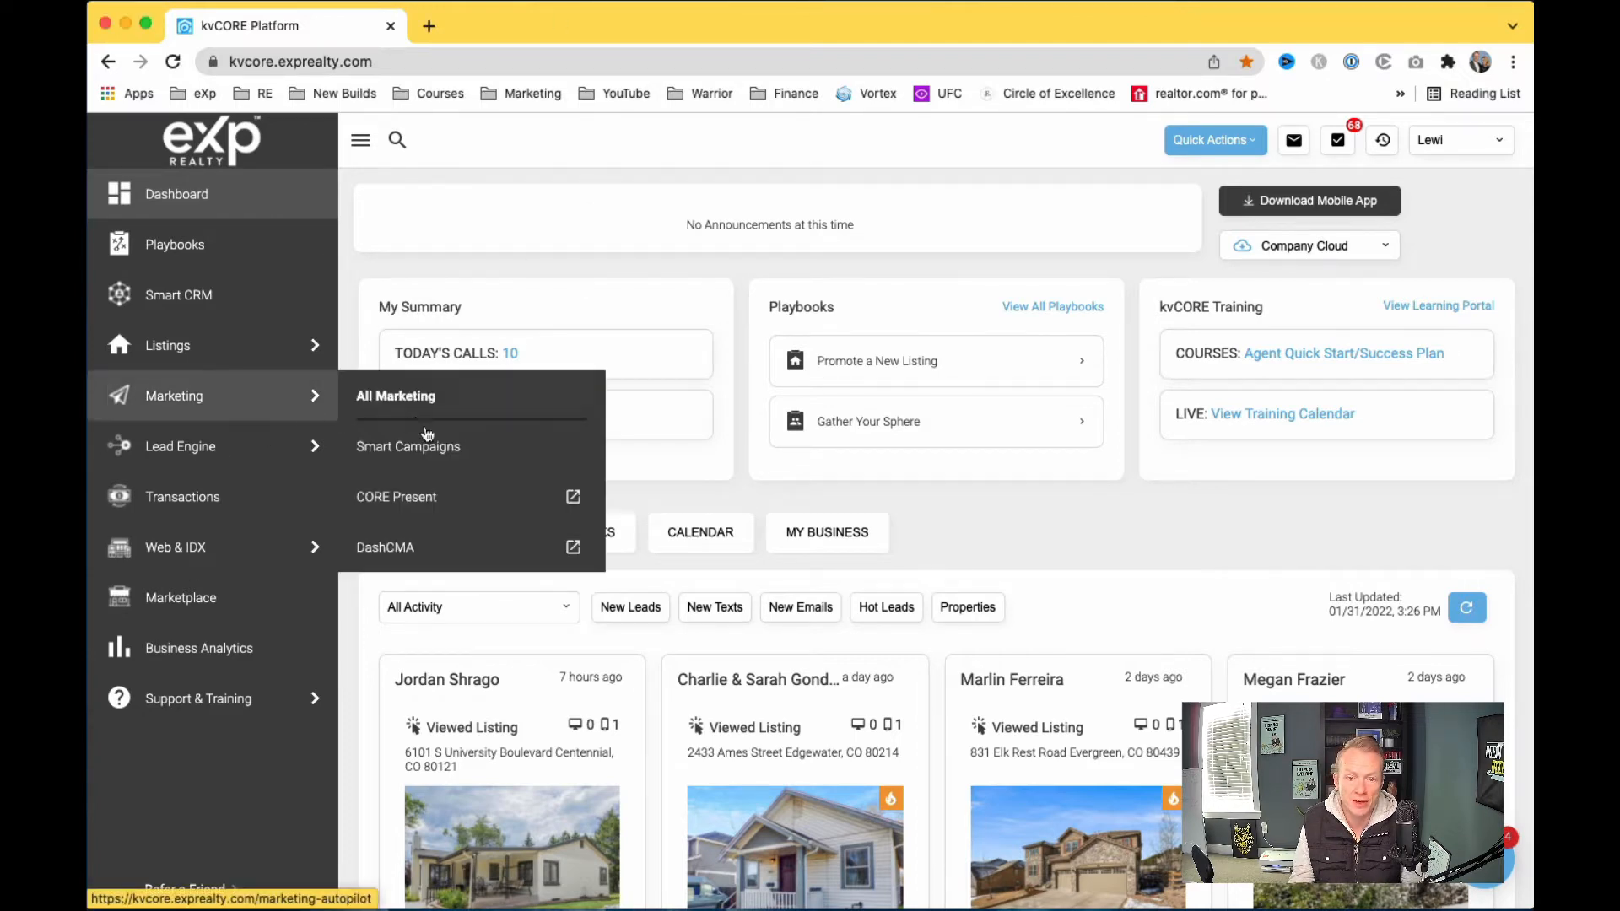
pyautogui.click(417, 498)
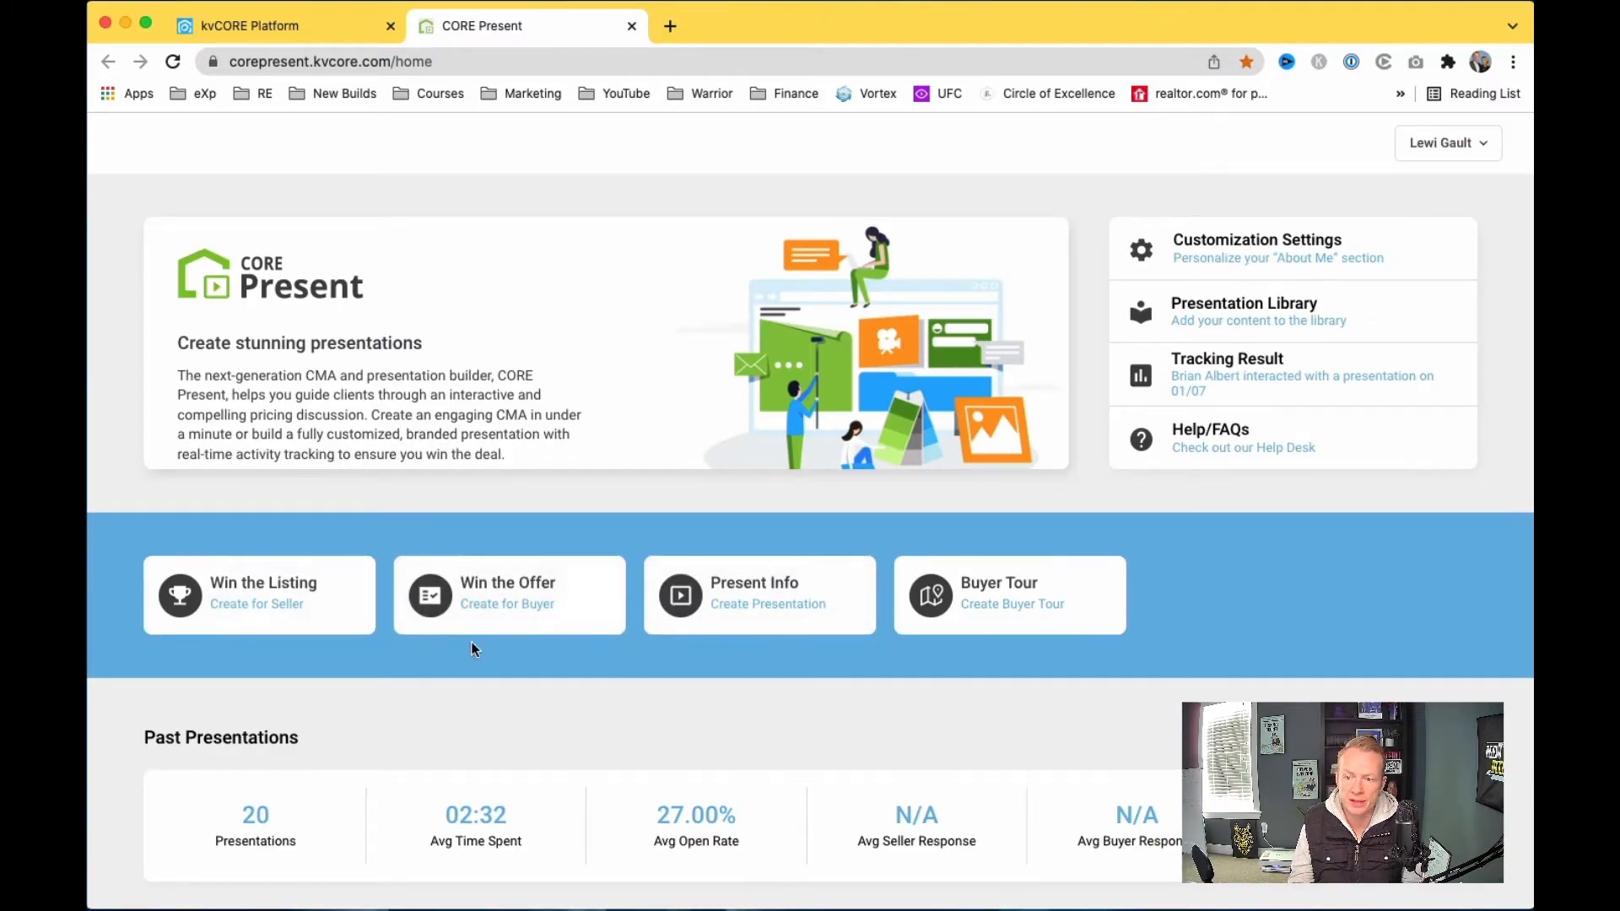
pyautogui.click(495, 600)
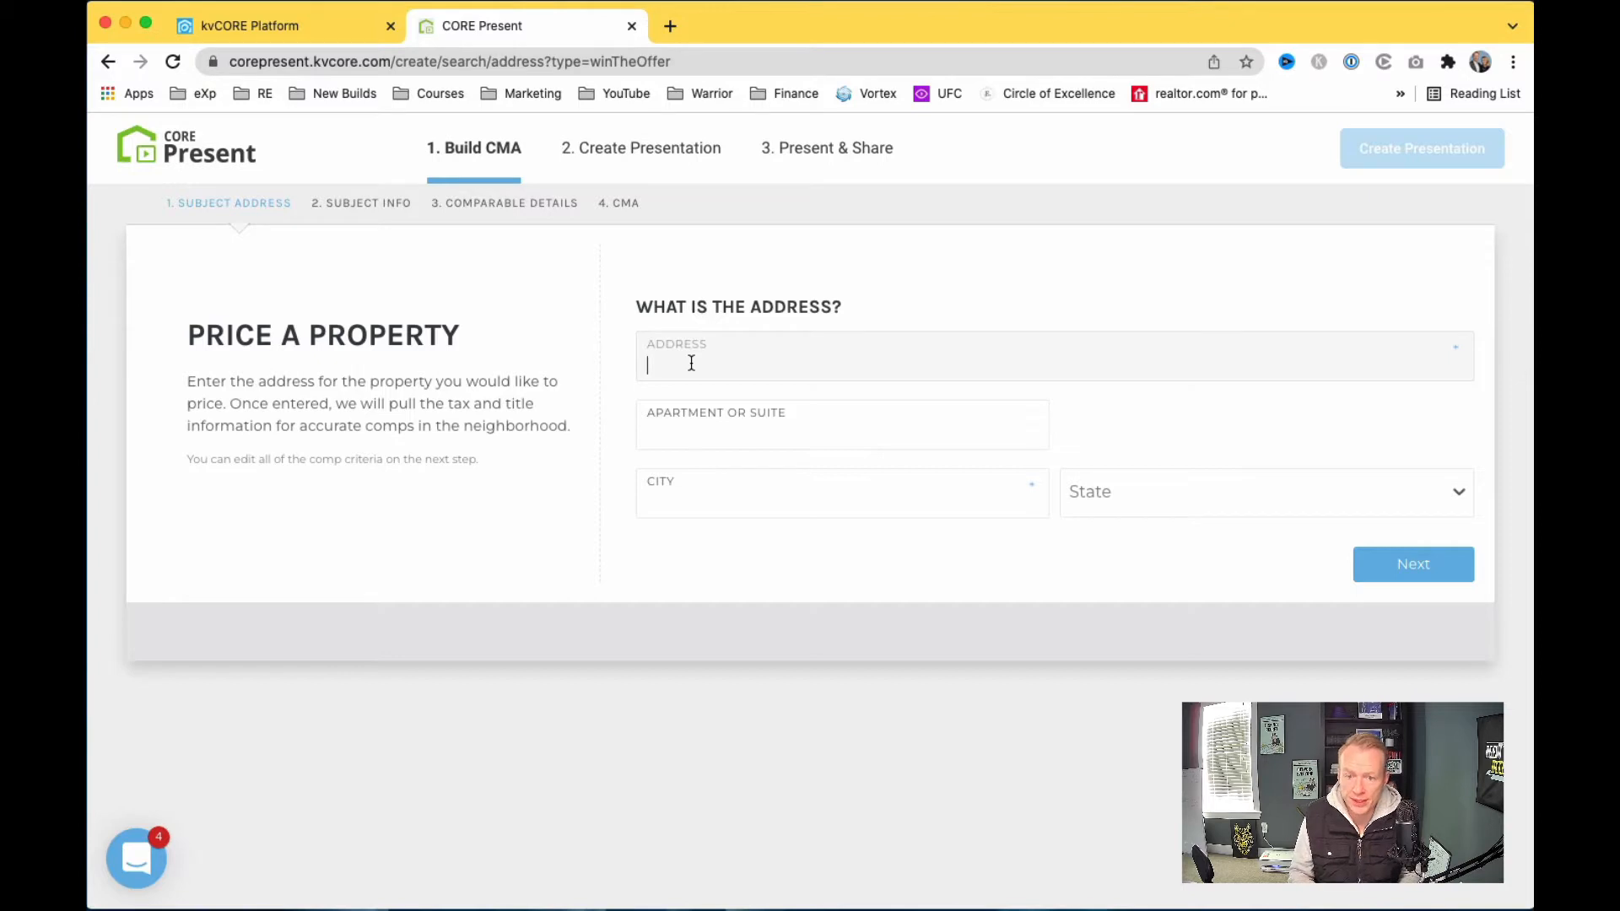
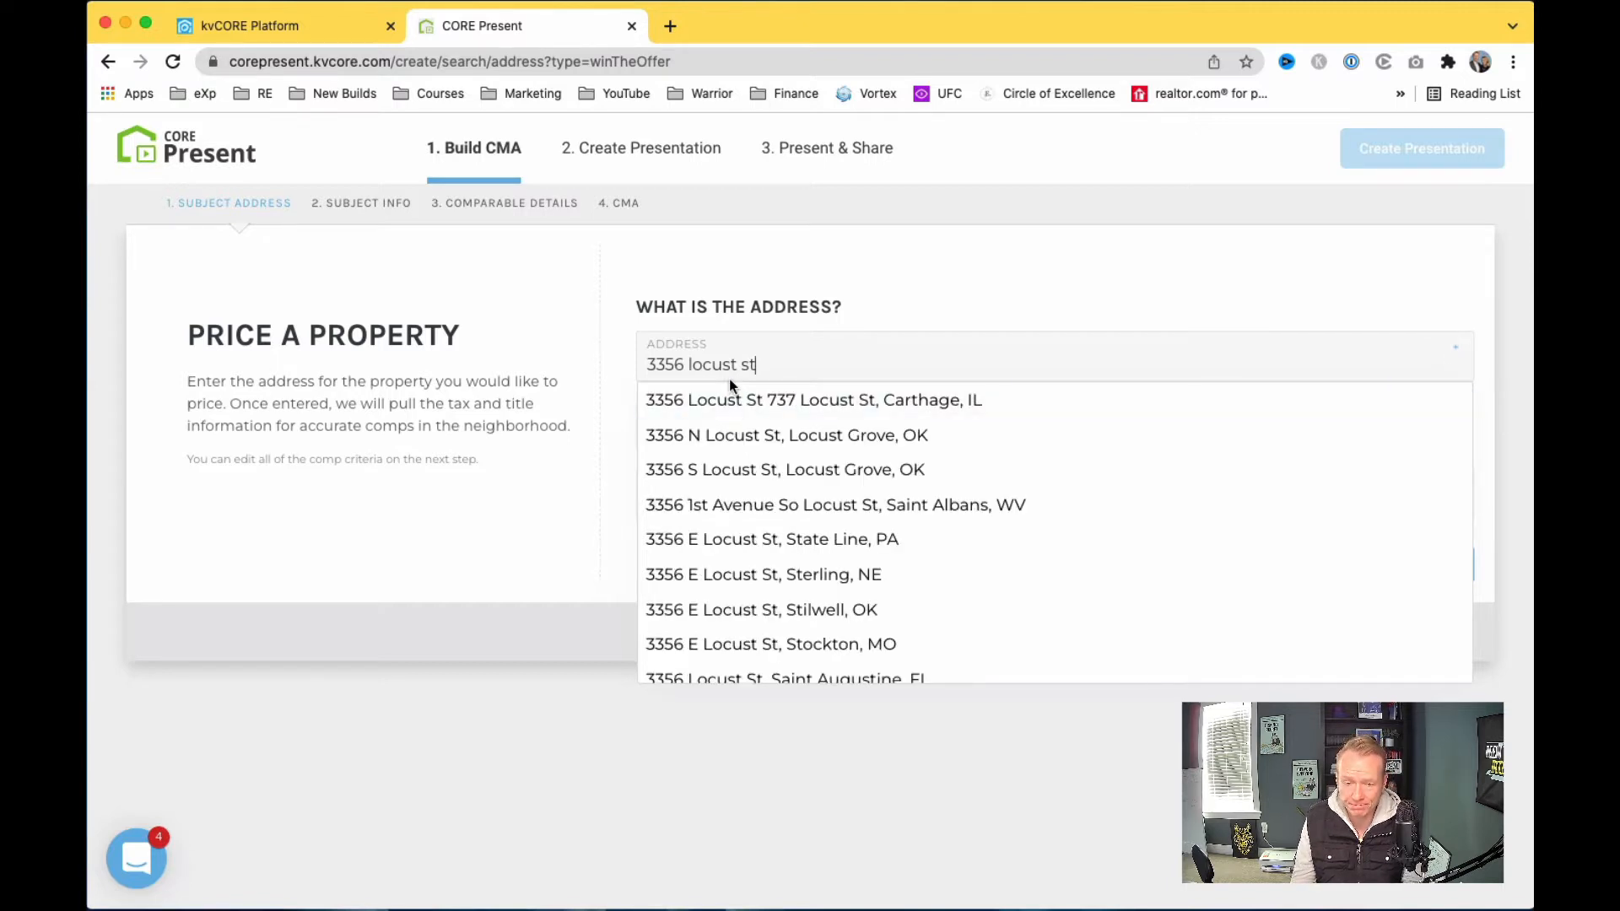
pyautogui.scroll(-10, 820, 459)
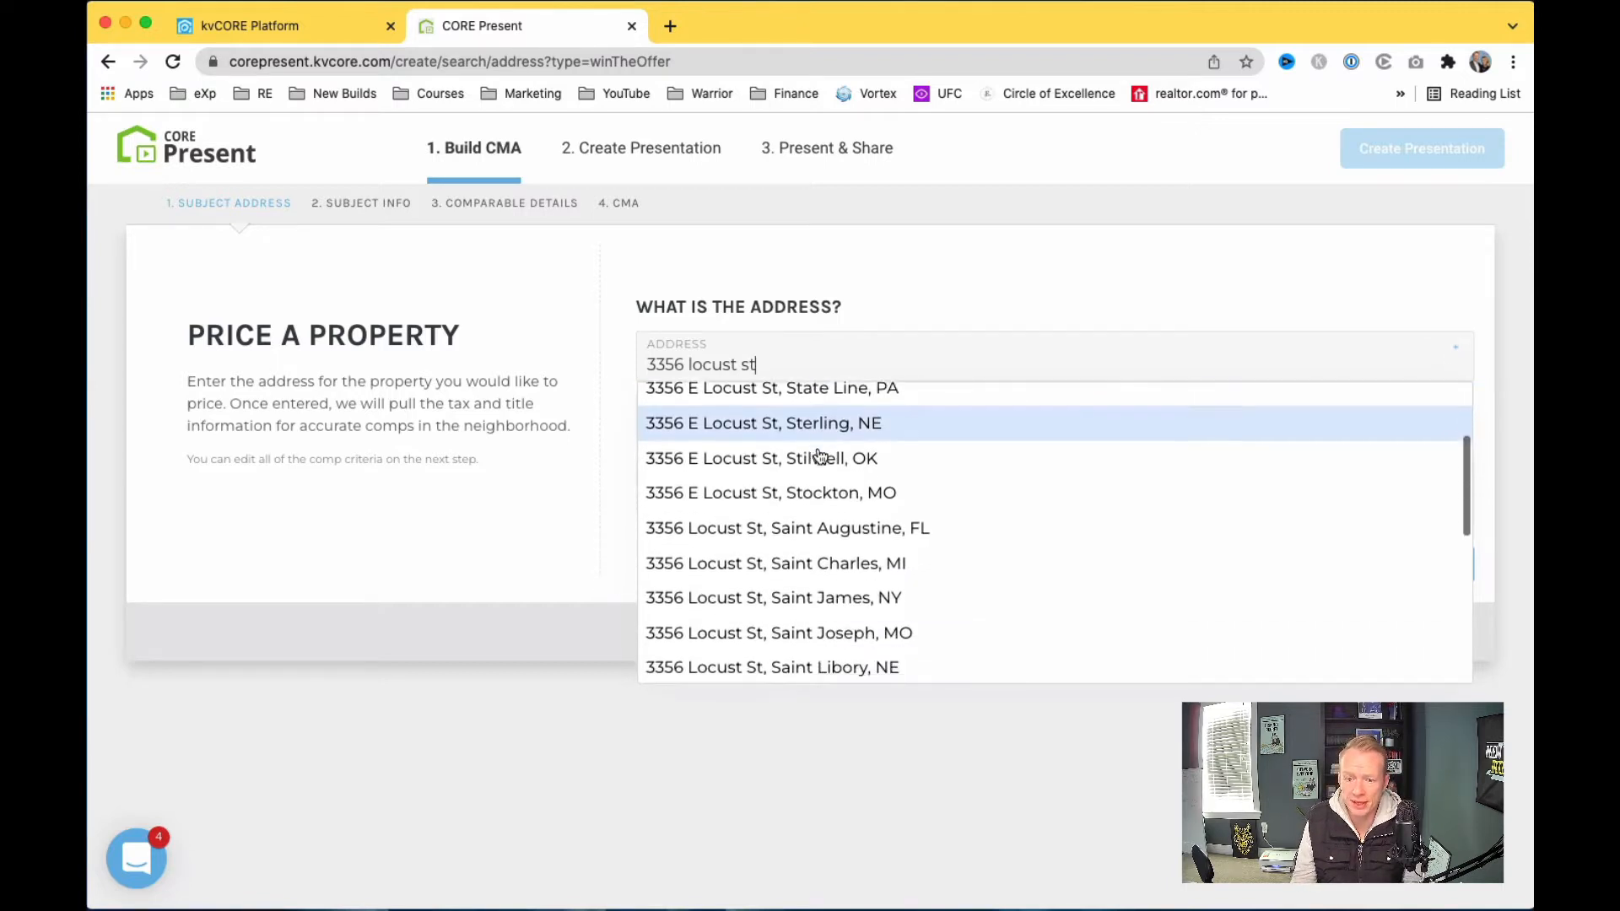
pyautogui.scroll(-5, 799, 583)
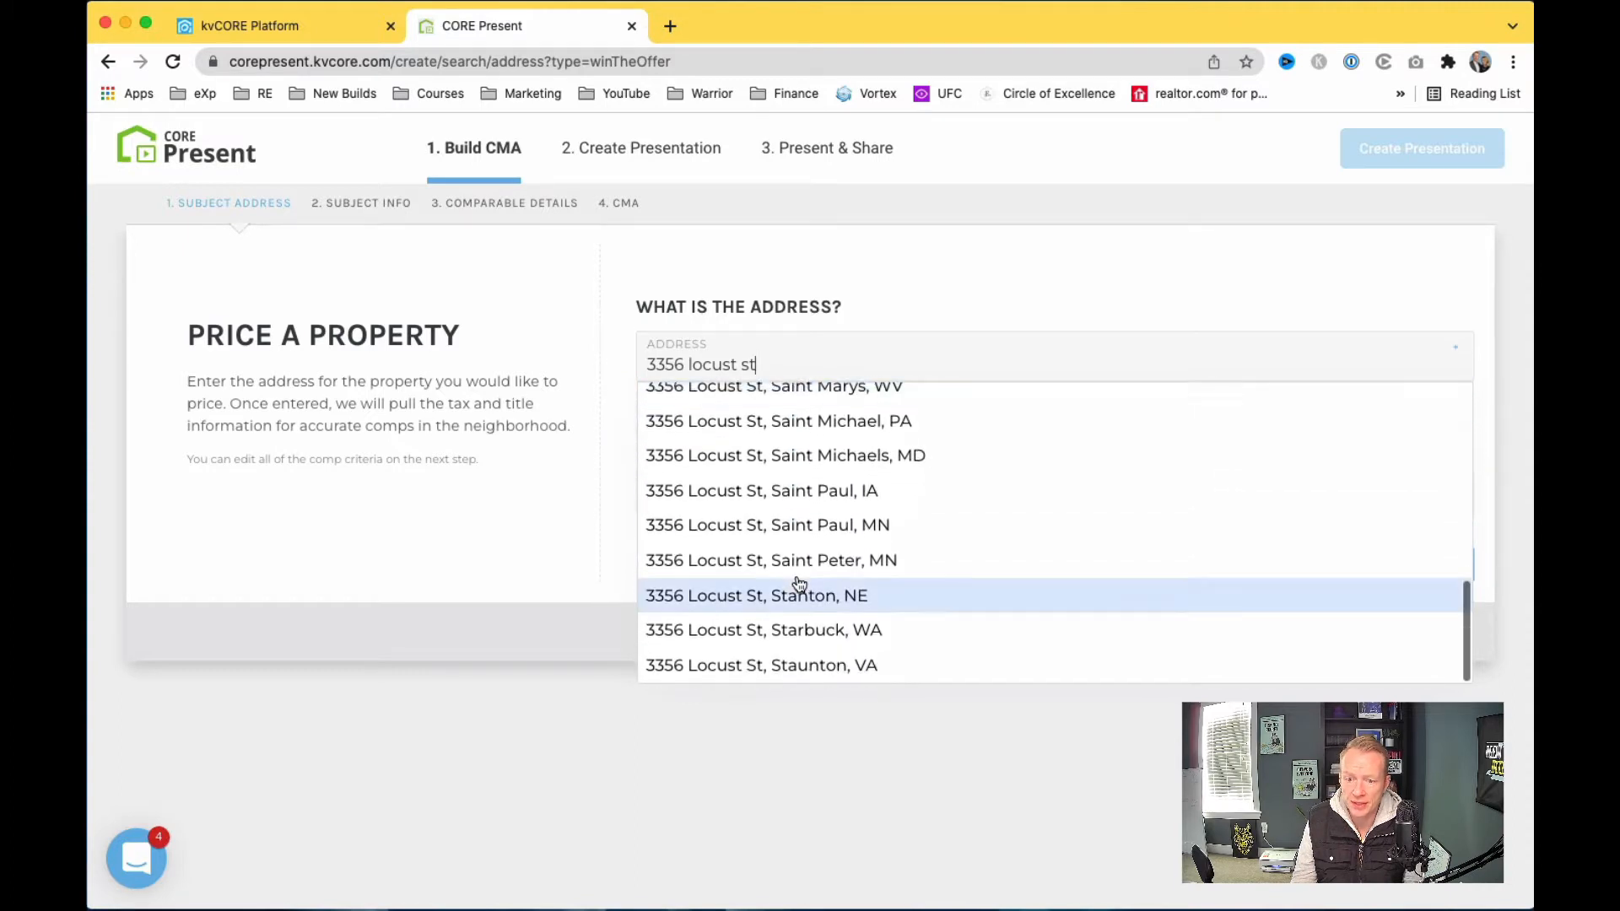
pyautogui.scroll(4, 799, 583)
pyautogui.scroll(8, 799, 582)
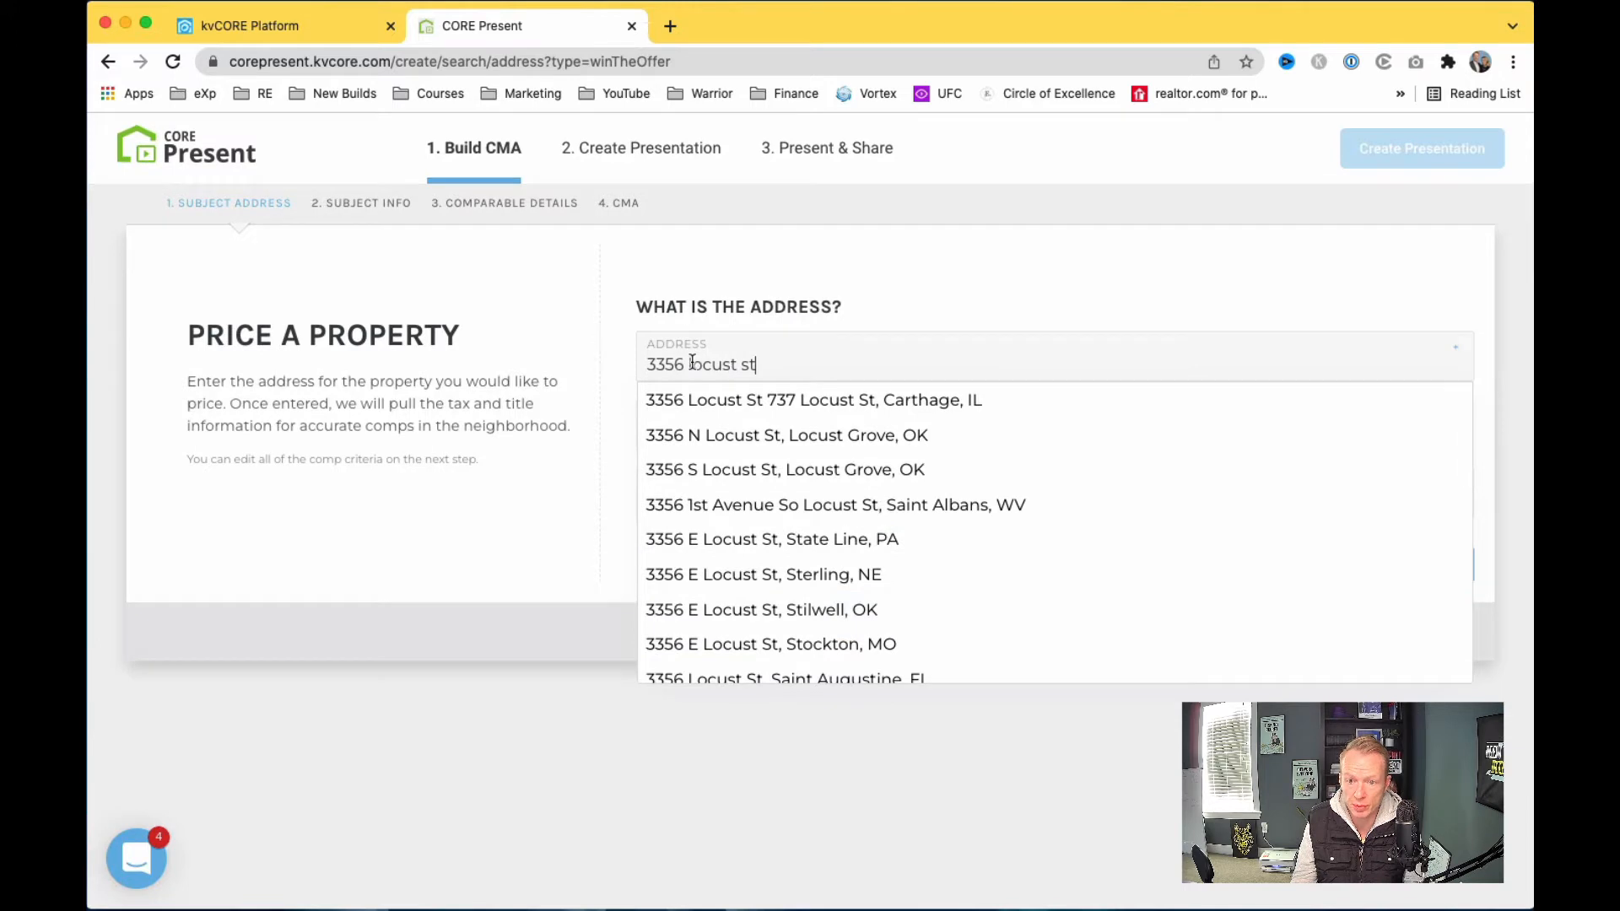
pyautogui.hotkey('alt', 'Left')
pyautogui.hotkey('alt', 'Left')
pyautogui.write('n')
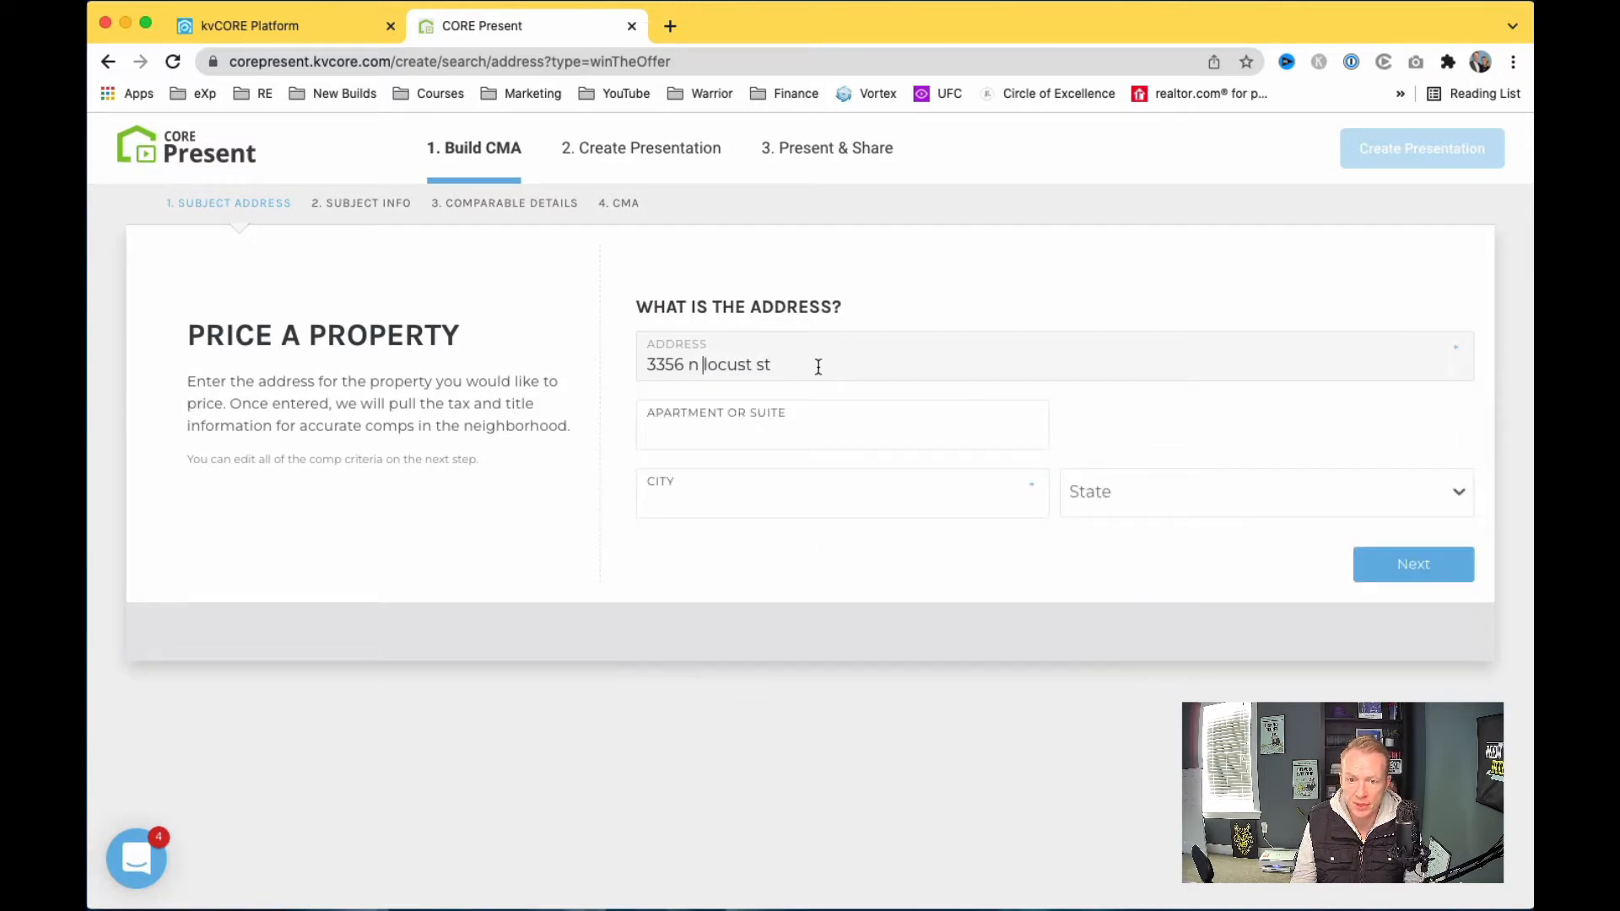
pyautogui.scroll(-10, 803, 458)
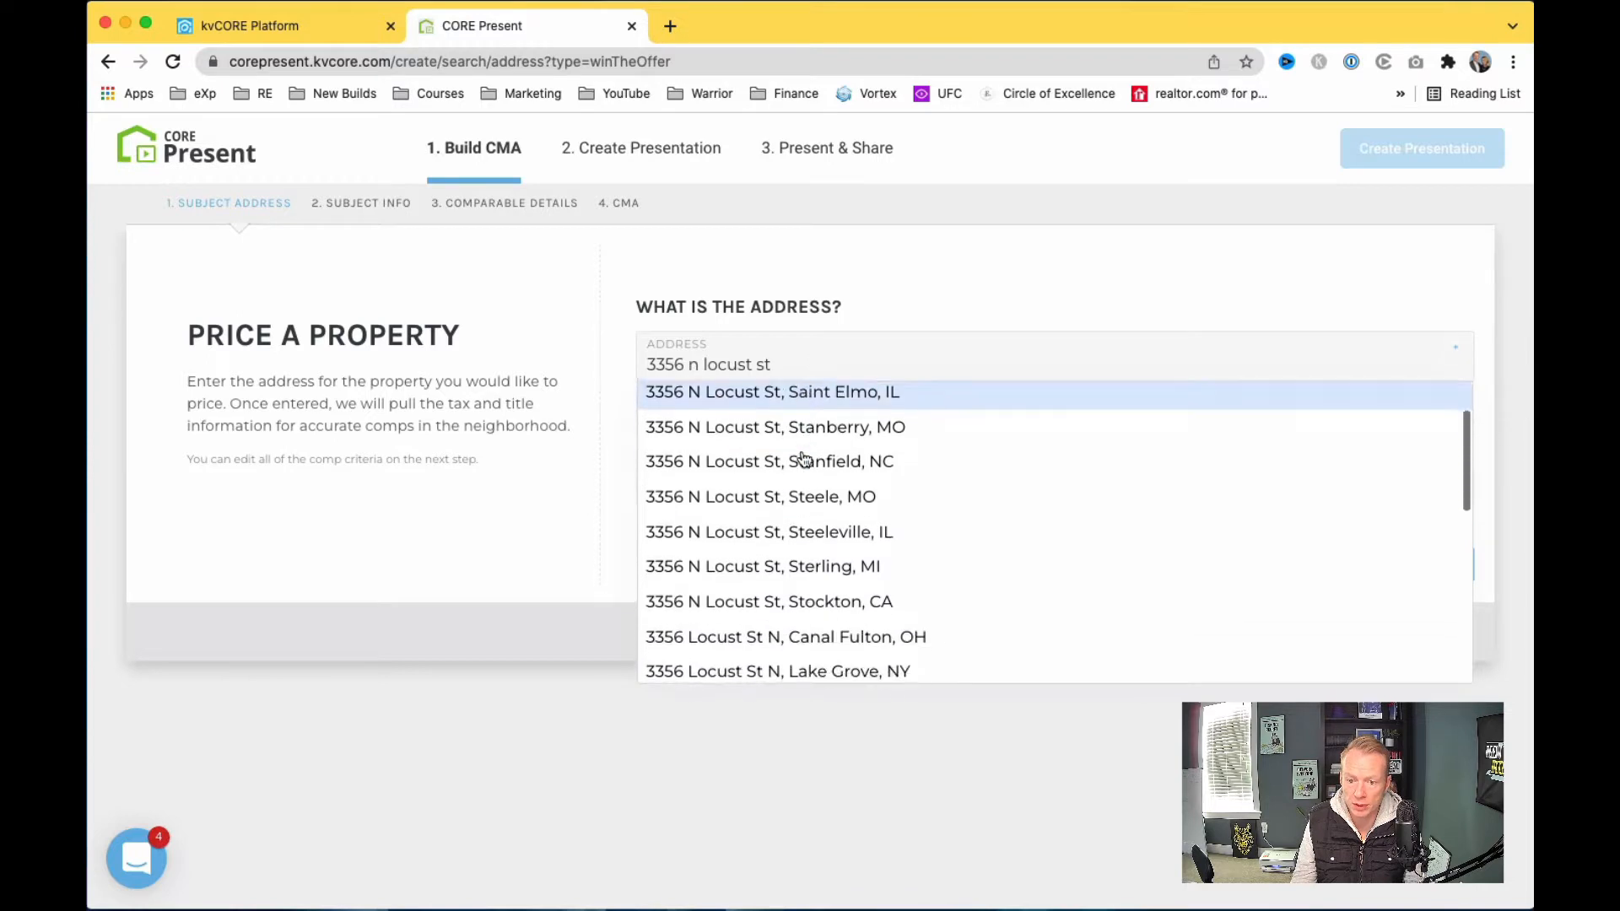
pyautogui.scroll(-5, 804, 458)
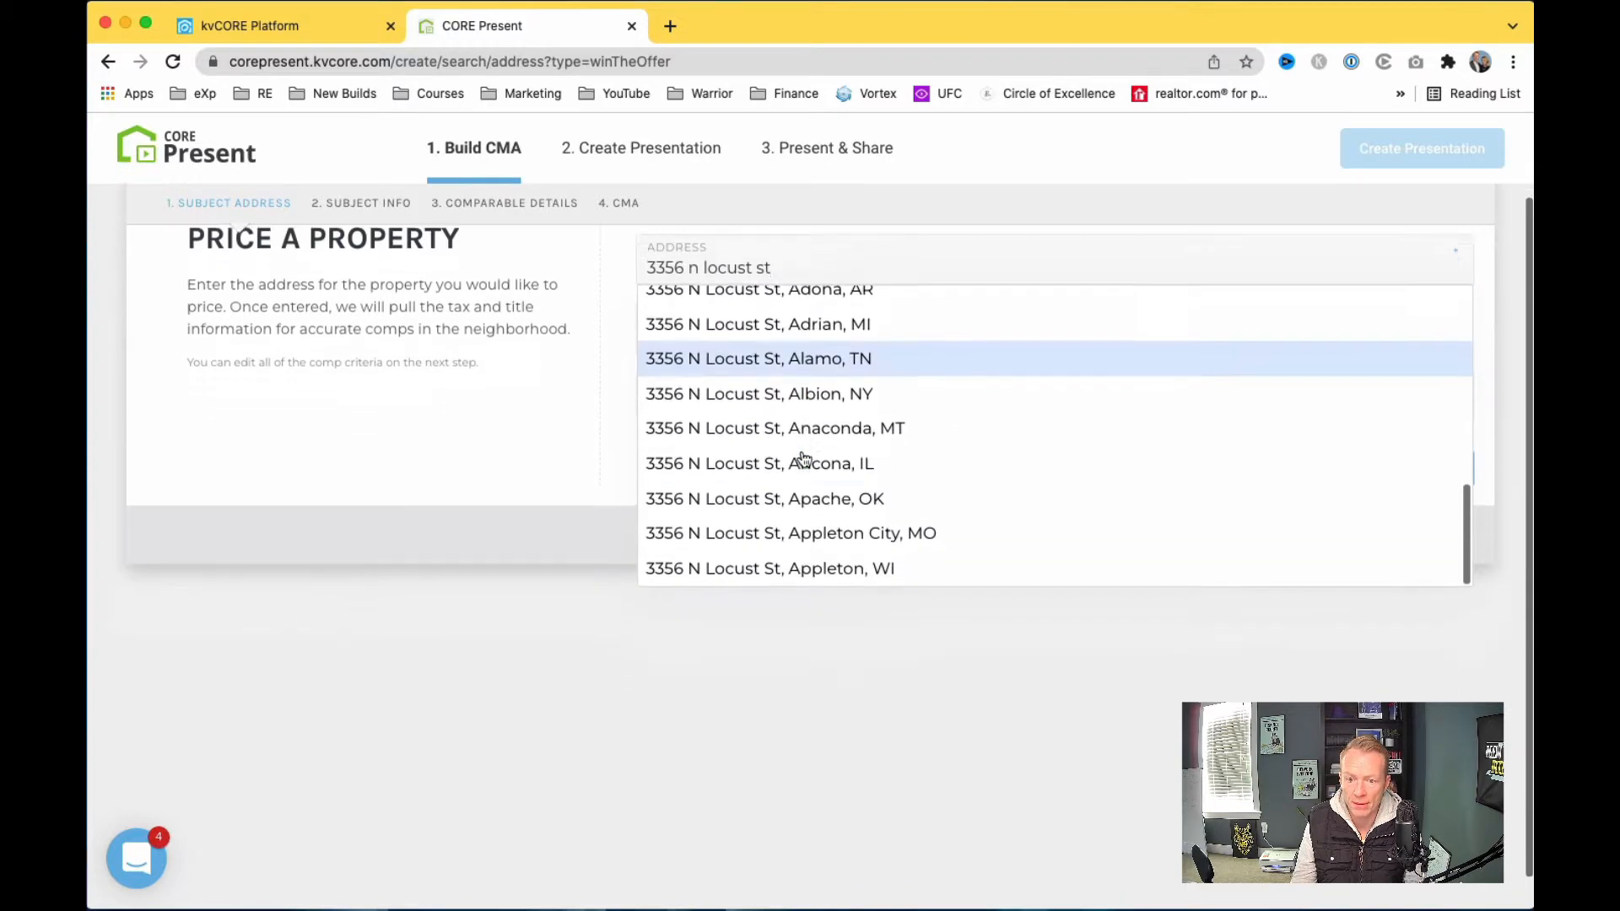
pyautogui.scroll(5, 804, 458)
pyautogui.scroll(10, 803, 459)
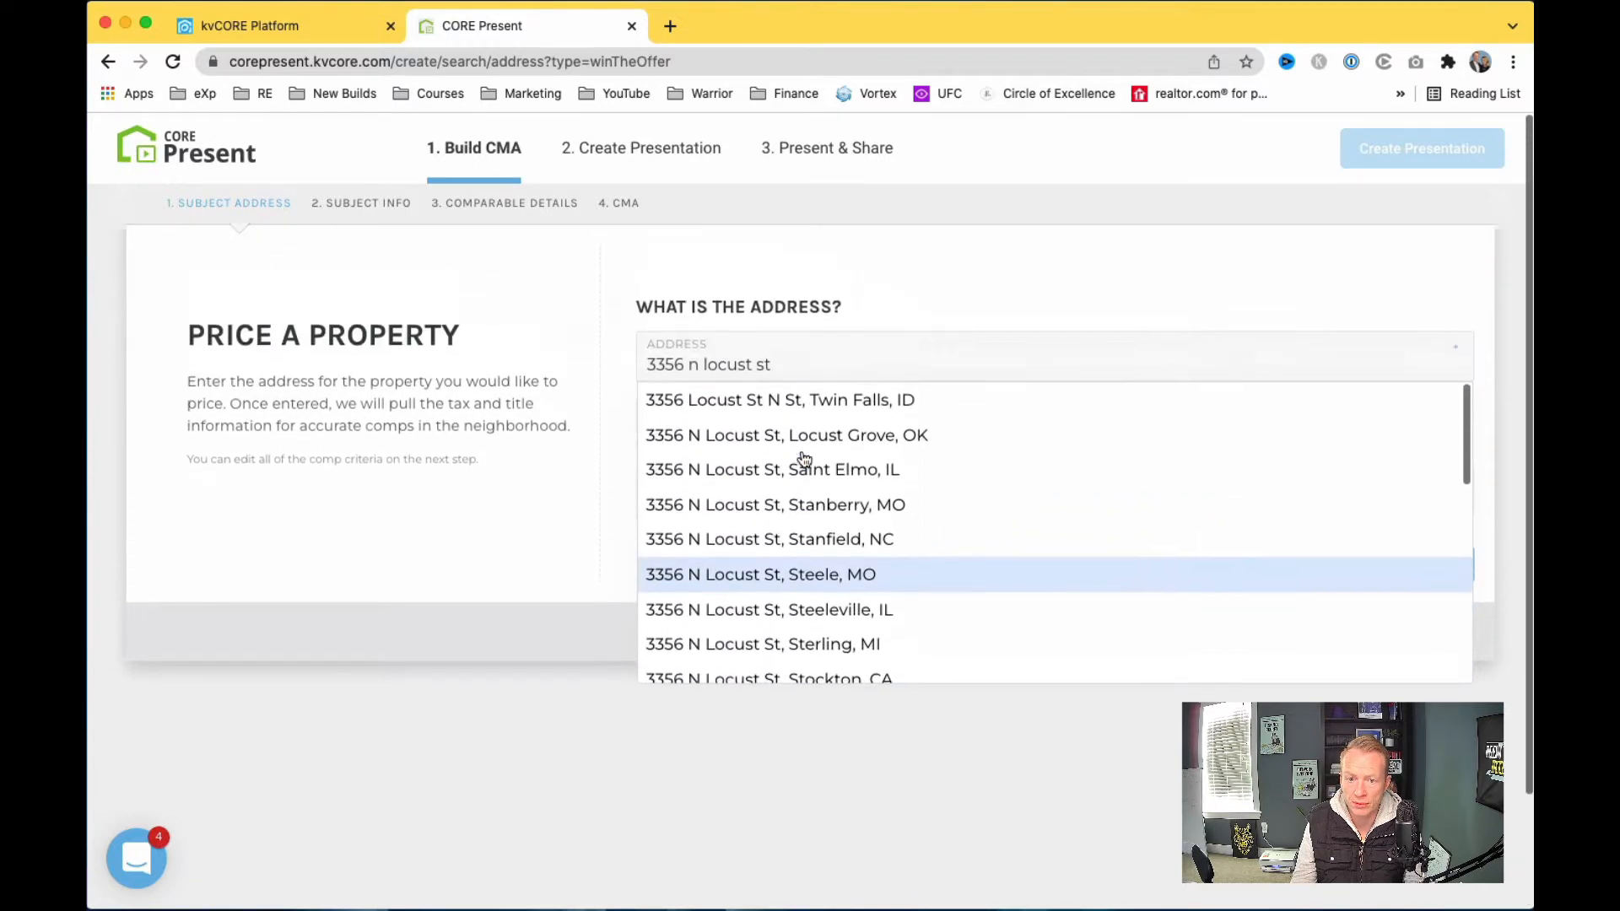
pyautogui.click(593, 411)
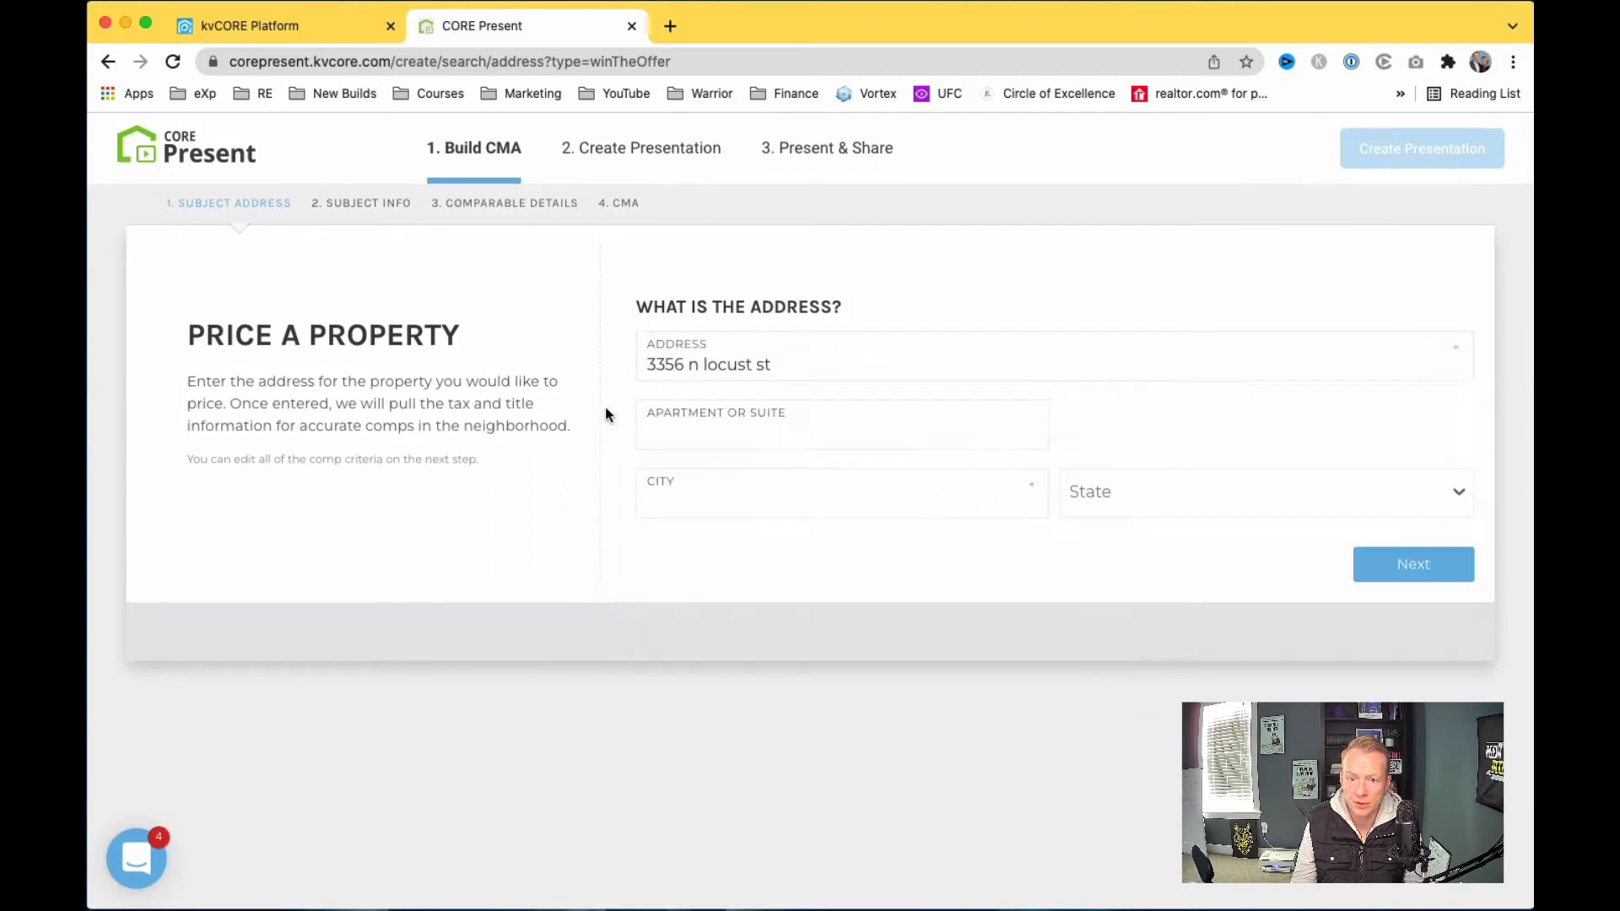
# Step: Set the city to denver and the state to Colorado, then continue
pyautogui.click(705, 496)
pyautogui.write('denver')
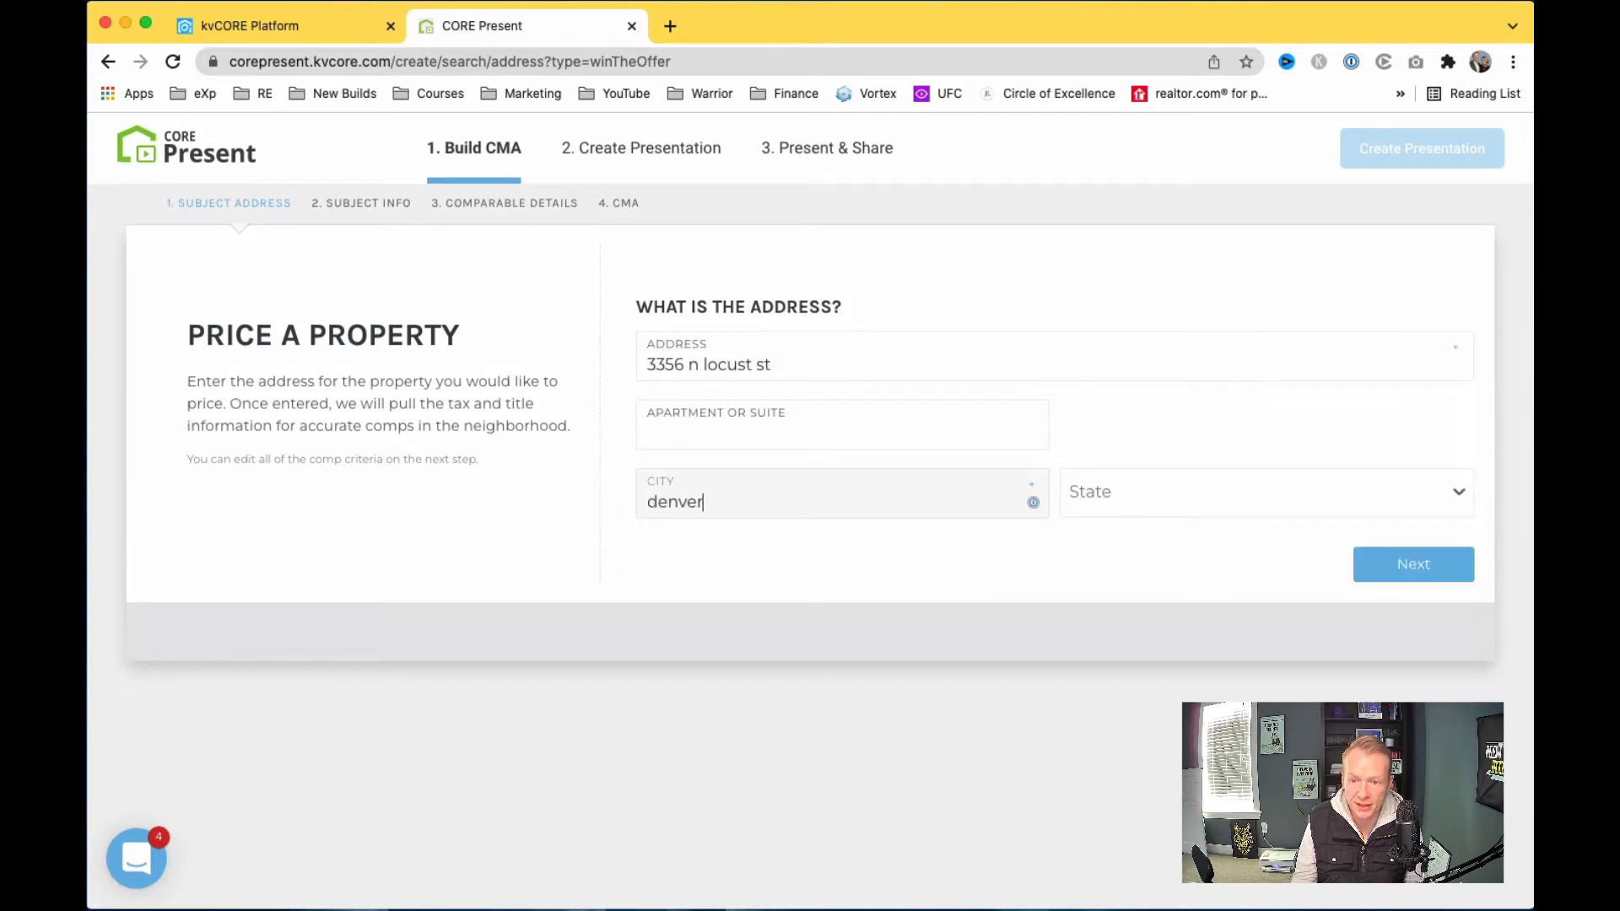
pyautogui.click(1153, 494)
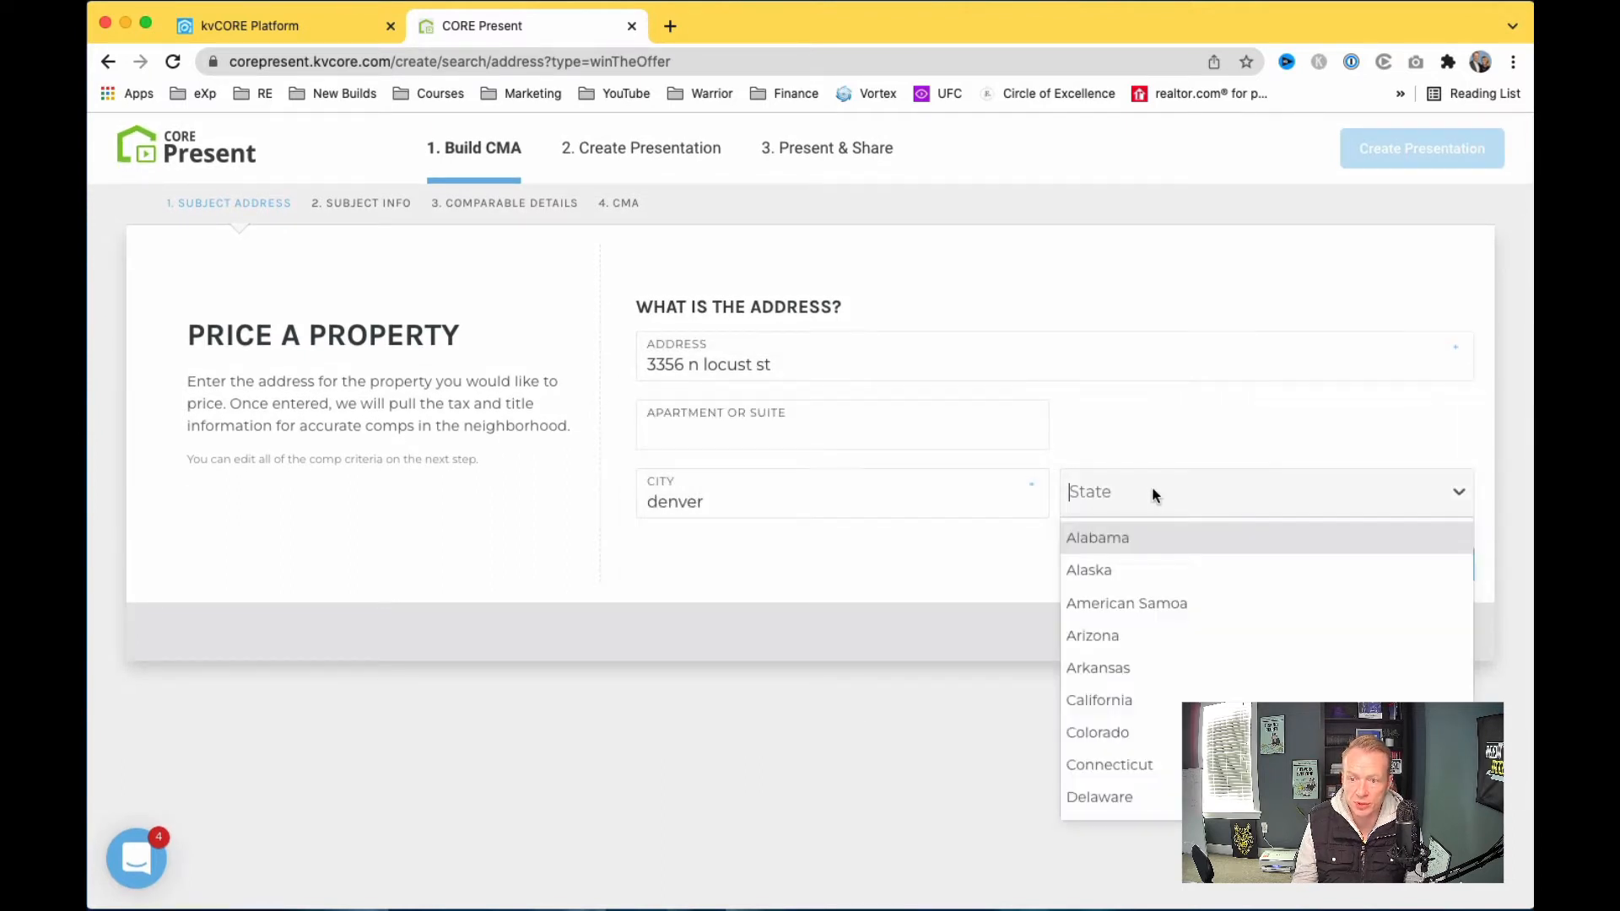
pyautogui.click(1144, 732)
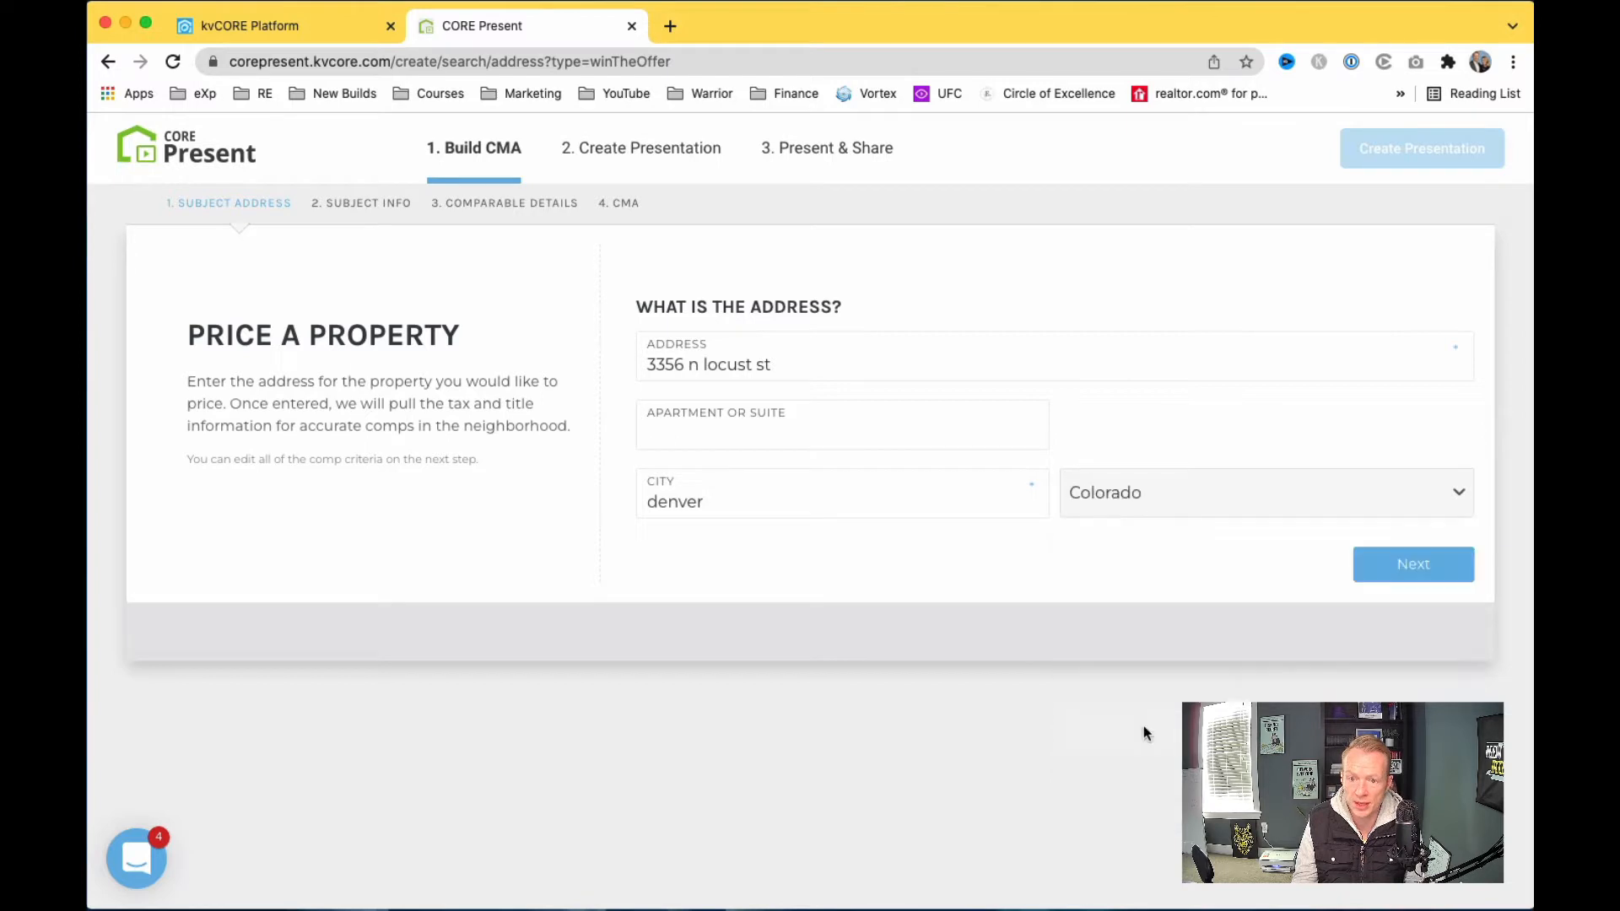
pyautogui.click(1395, 568)
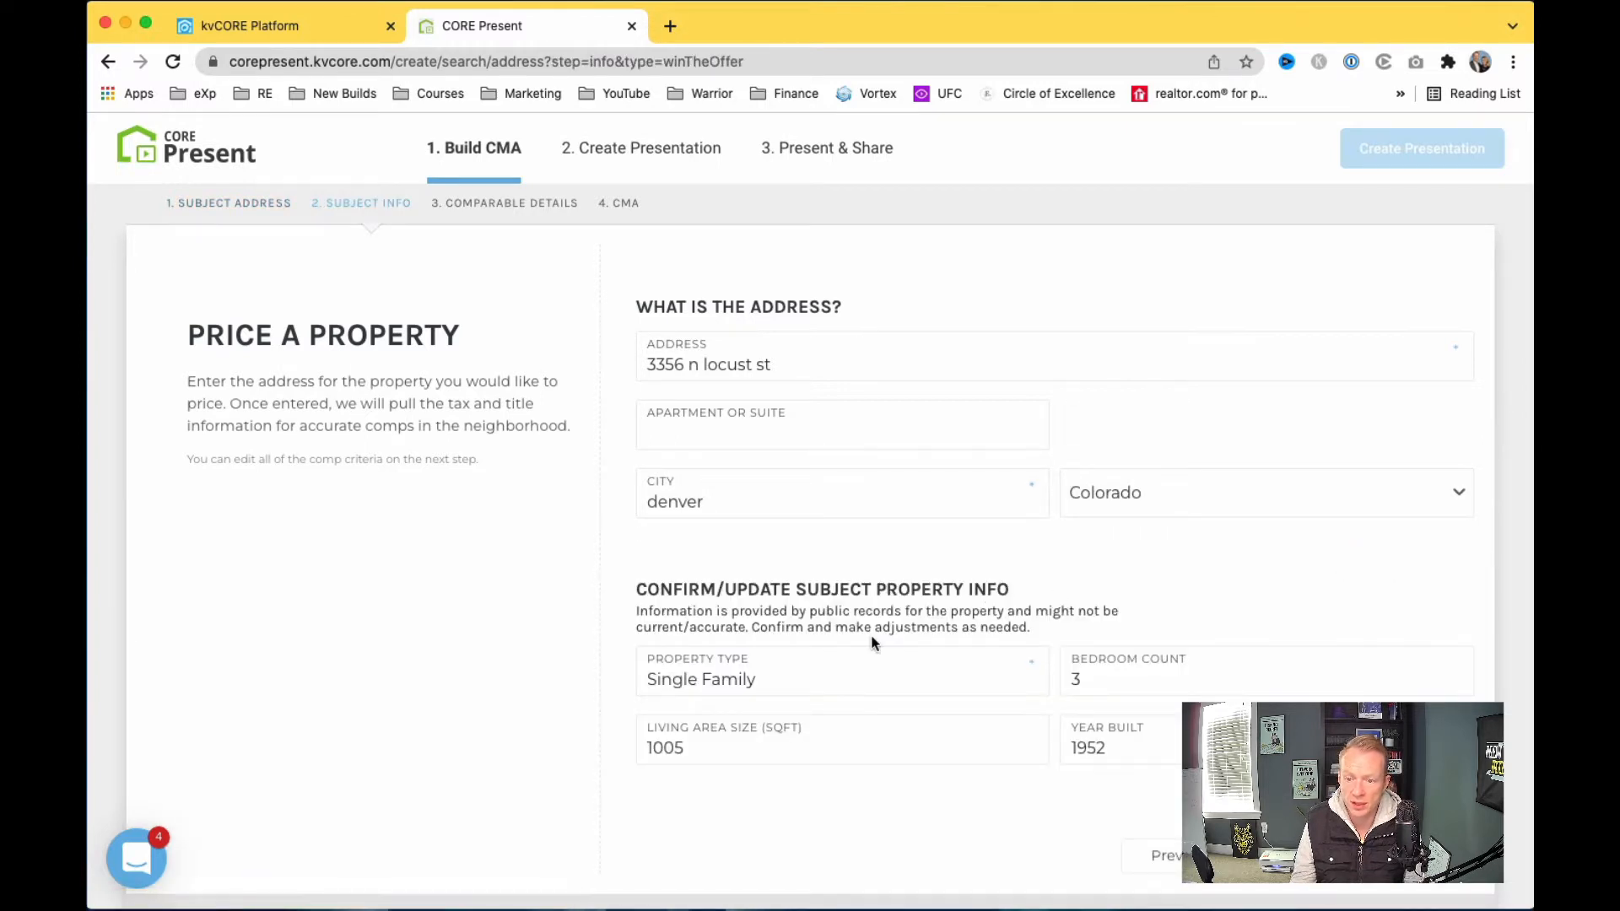
# Step: Change living area from 1005 to 2010 sq ft and bedrooms from 3 to 4, then continue
pyautogui.scroll(-2, 875, 643)
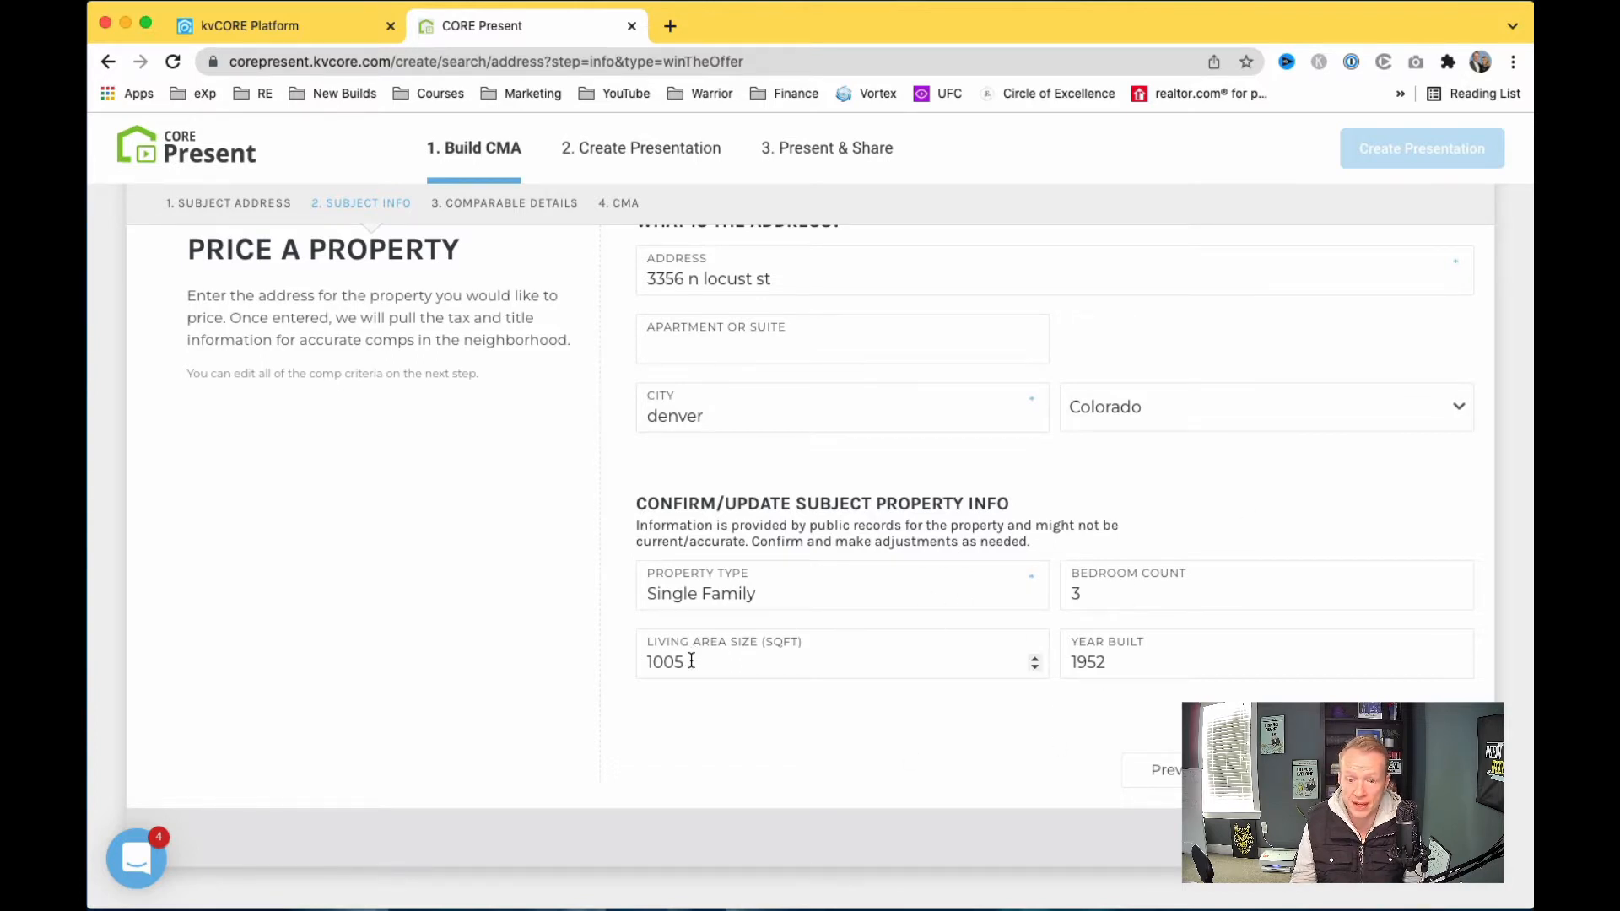
pyautogui.moveTo(692, 663); pyautogui.dragTo(614, 665)
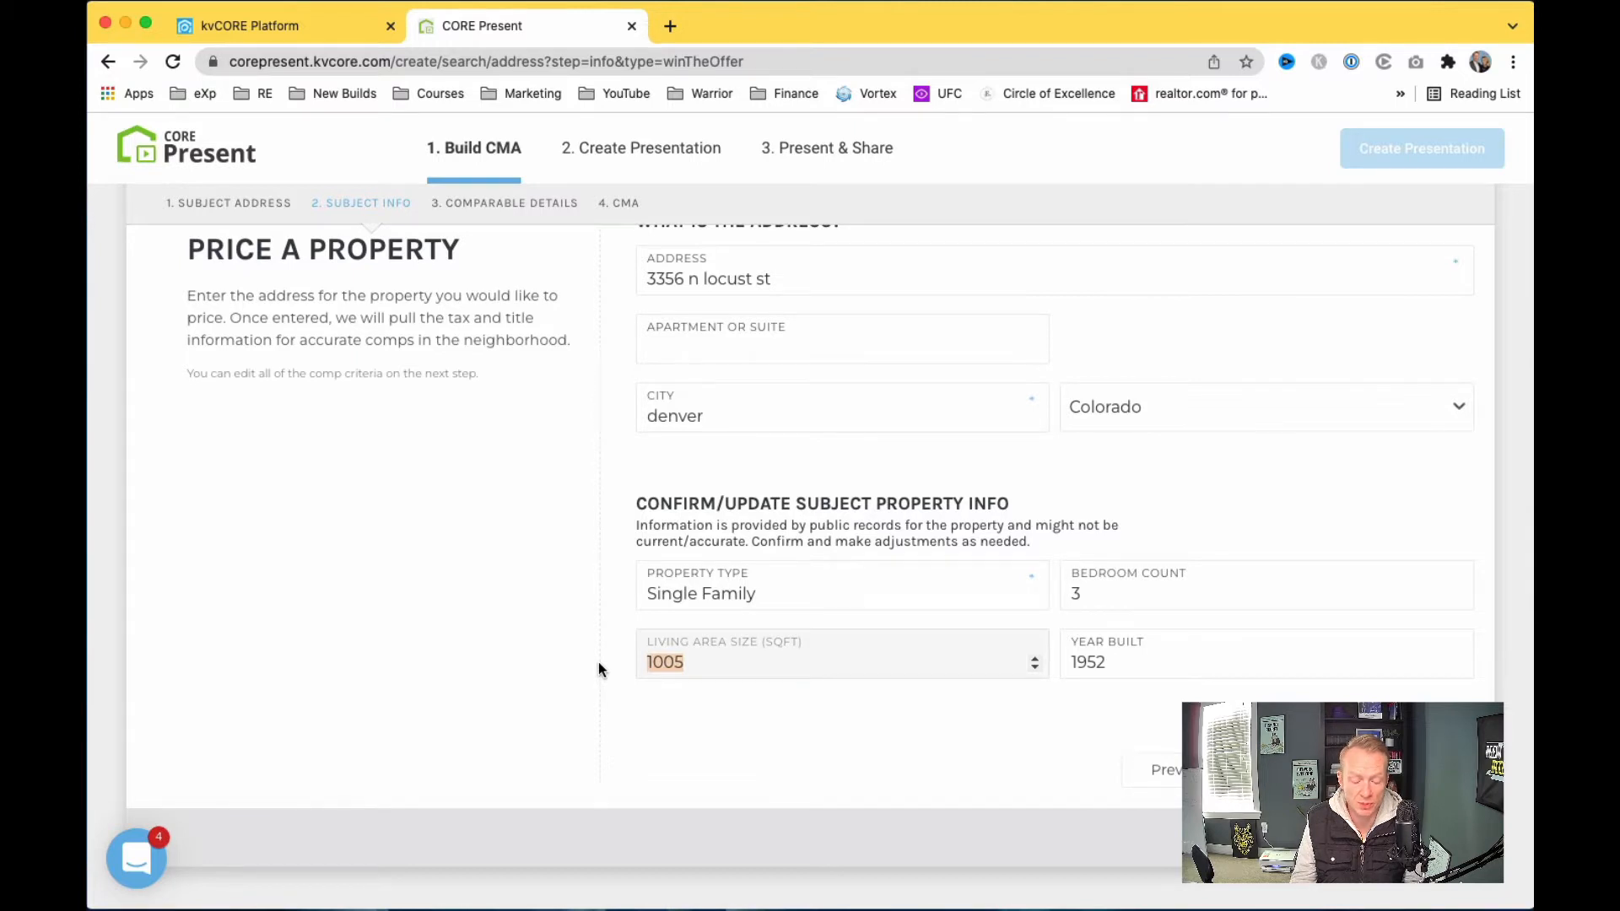
pyautogui.write('2010')
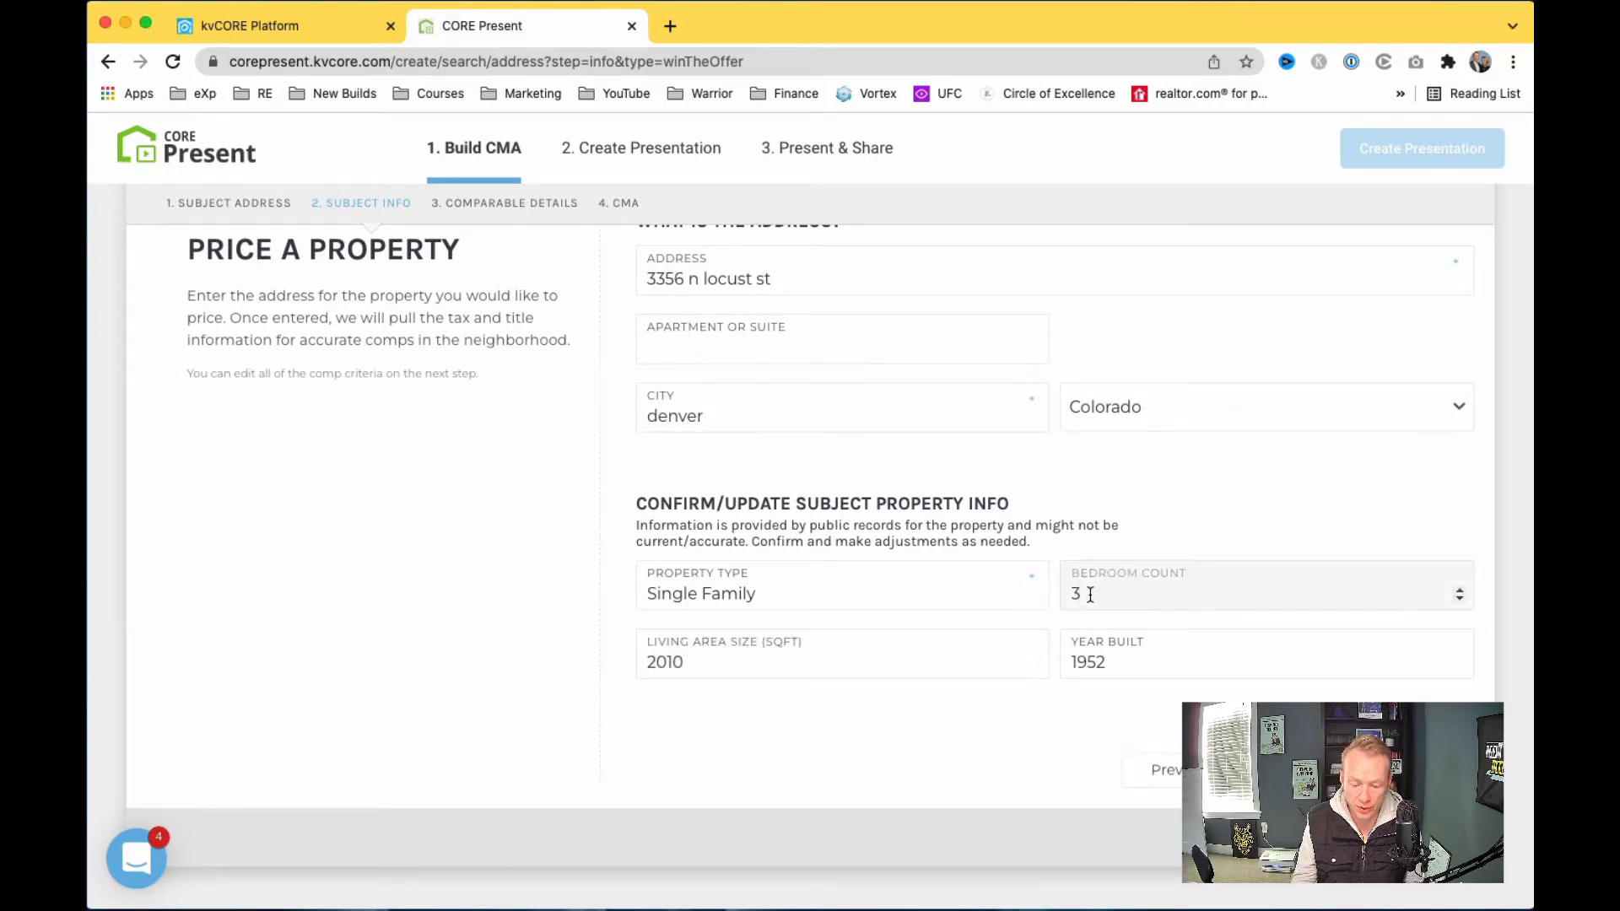
pyautogui.press('BackSpace')
pyautogui.write('4')
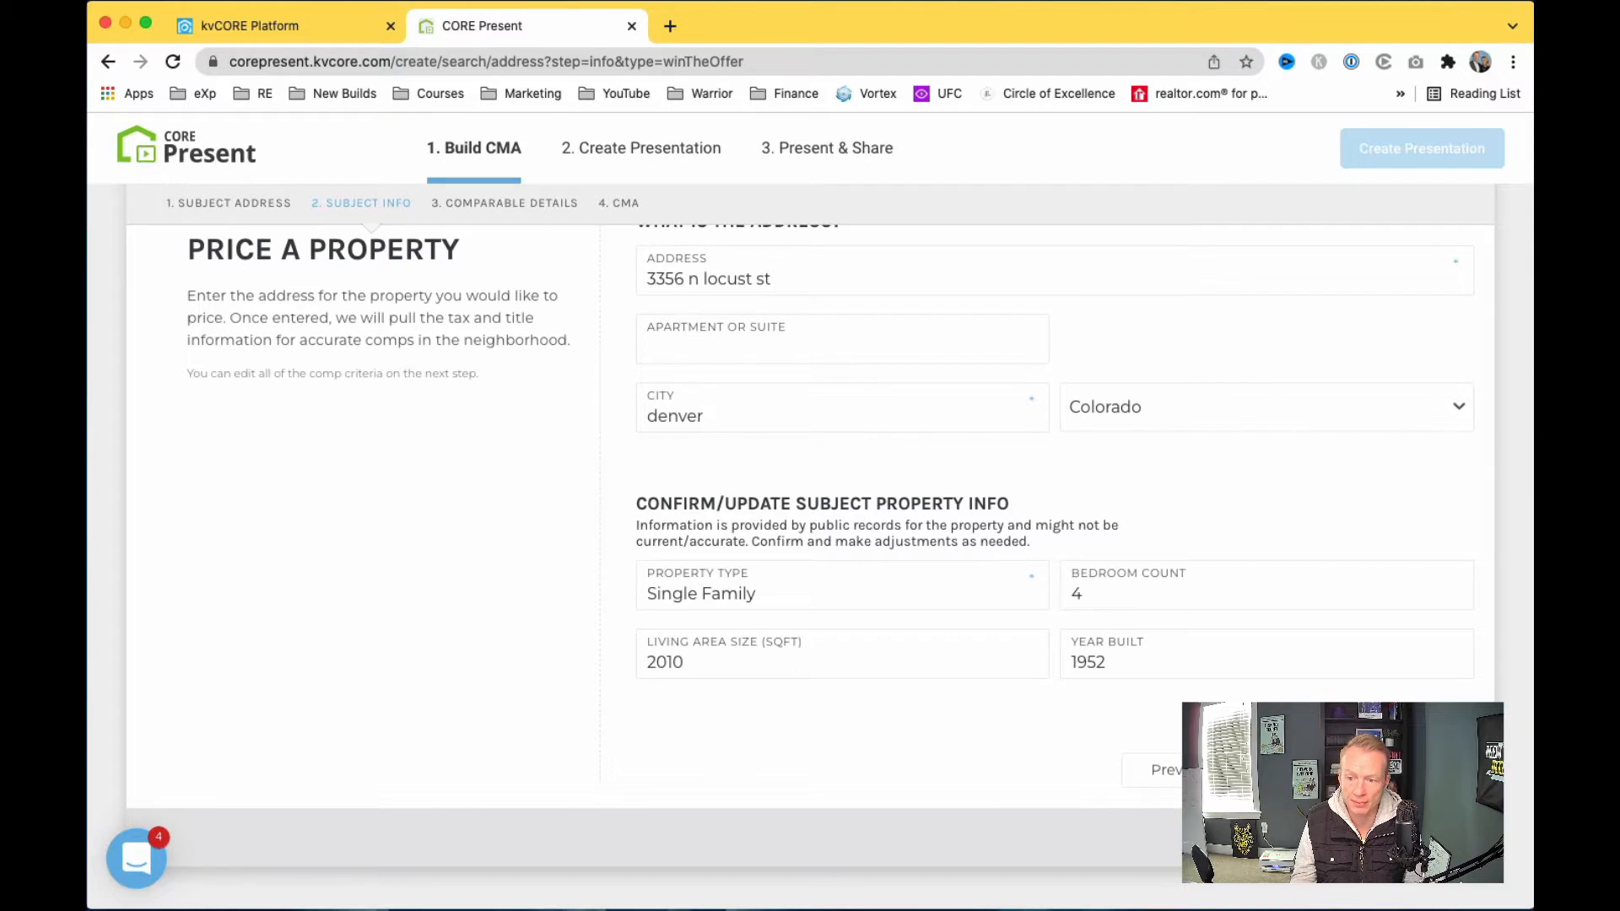
pyautogui.click(1383, 771)
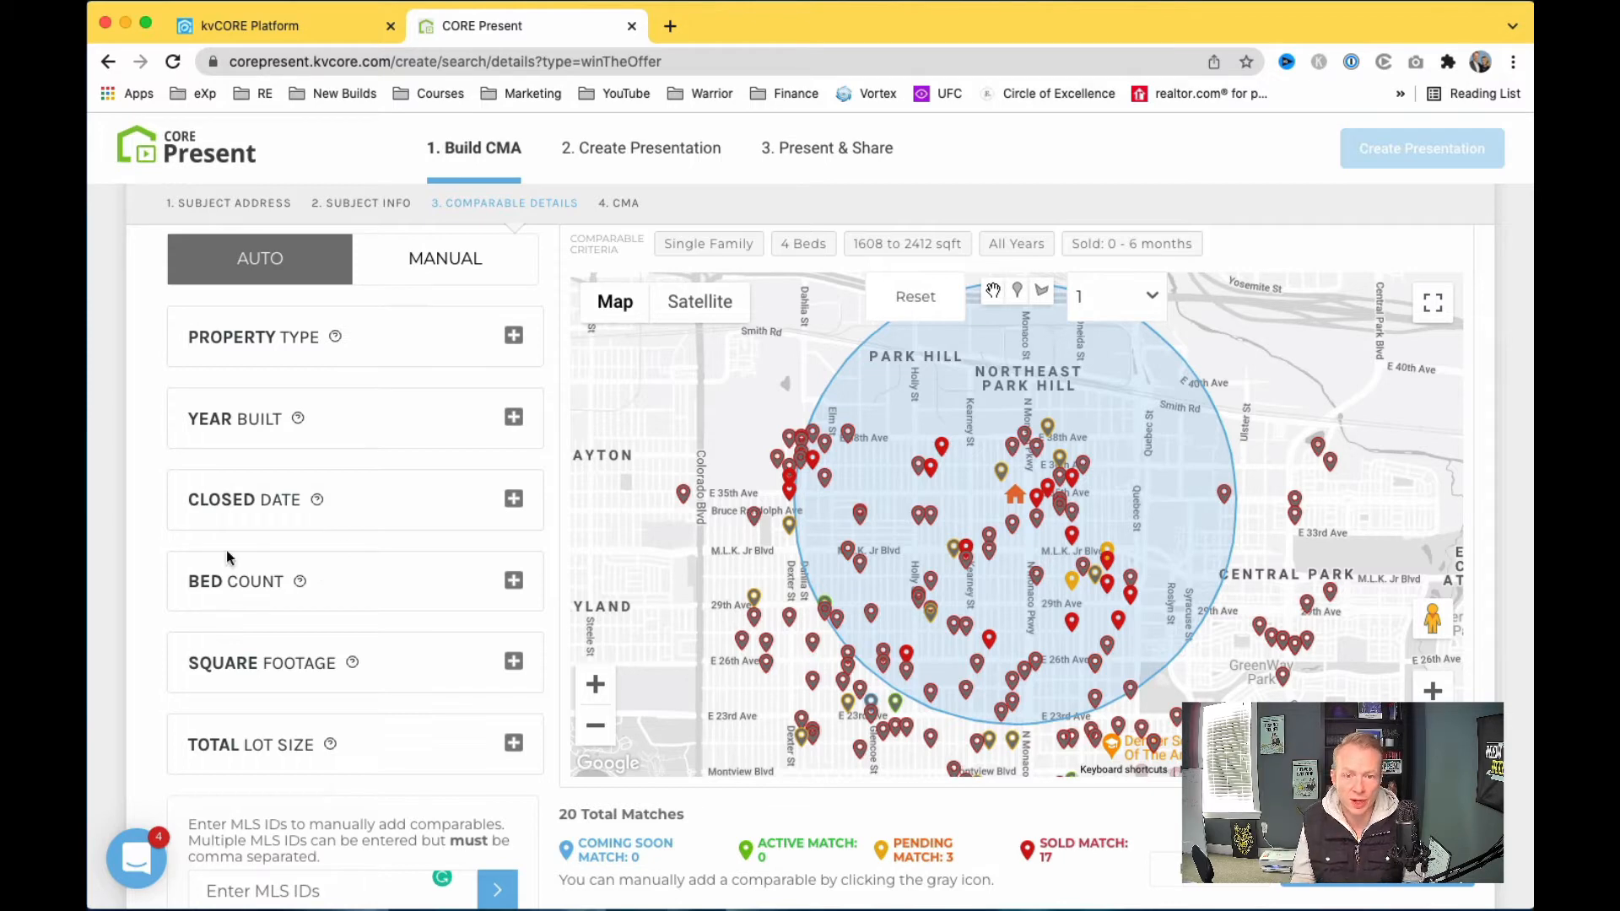
# Step: Expand and collapse the Property Type and Year Built criteria to review them
pyautogui.click(513, 335)
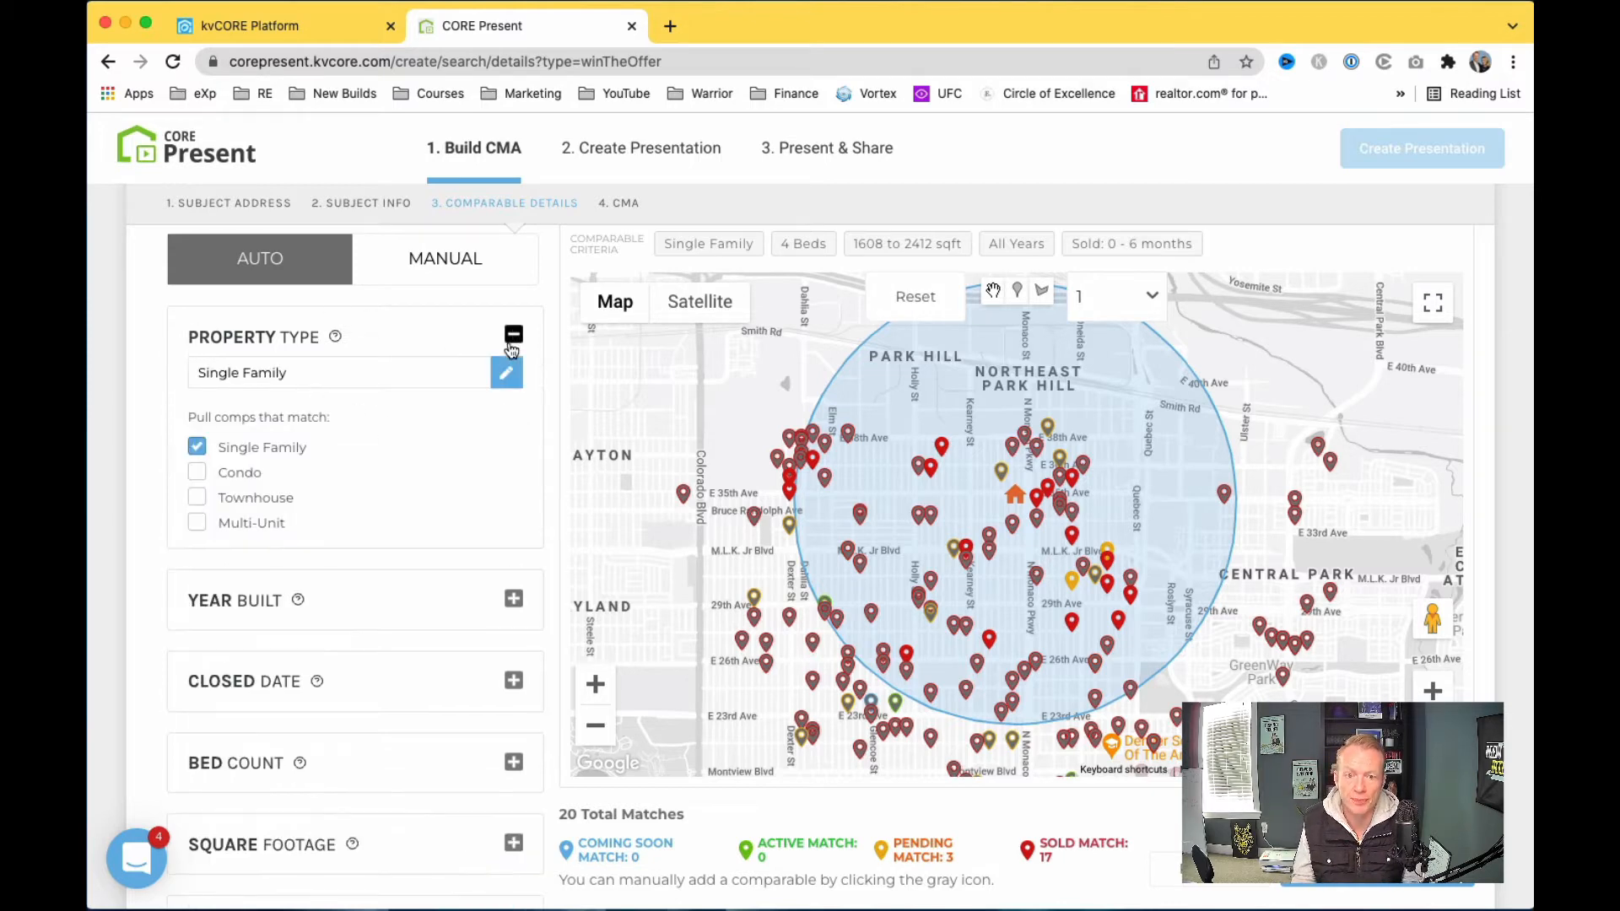
pyautogui.click(513, 335)
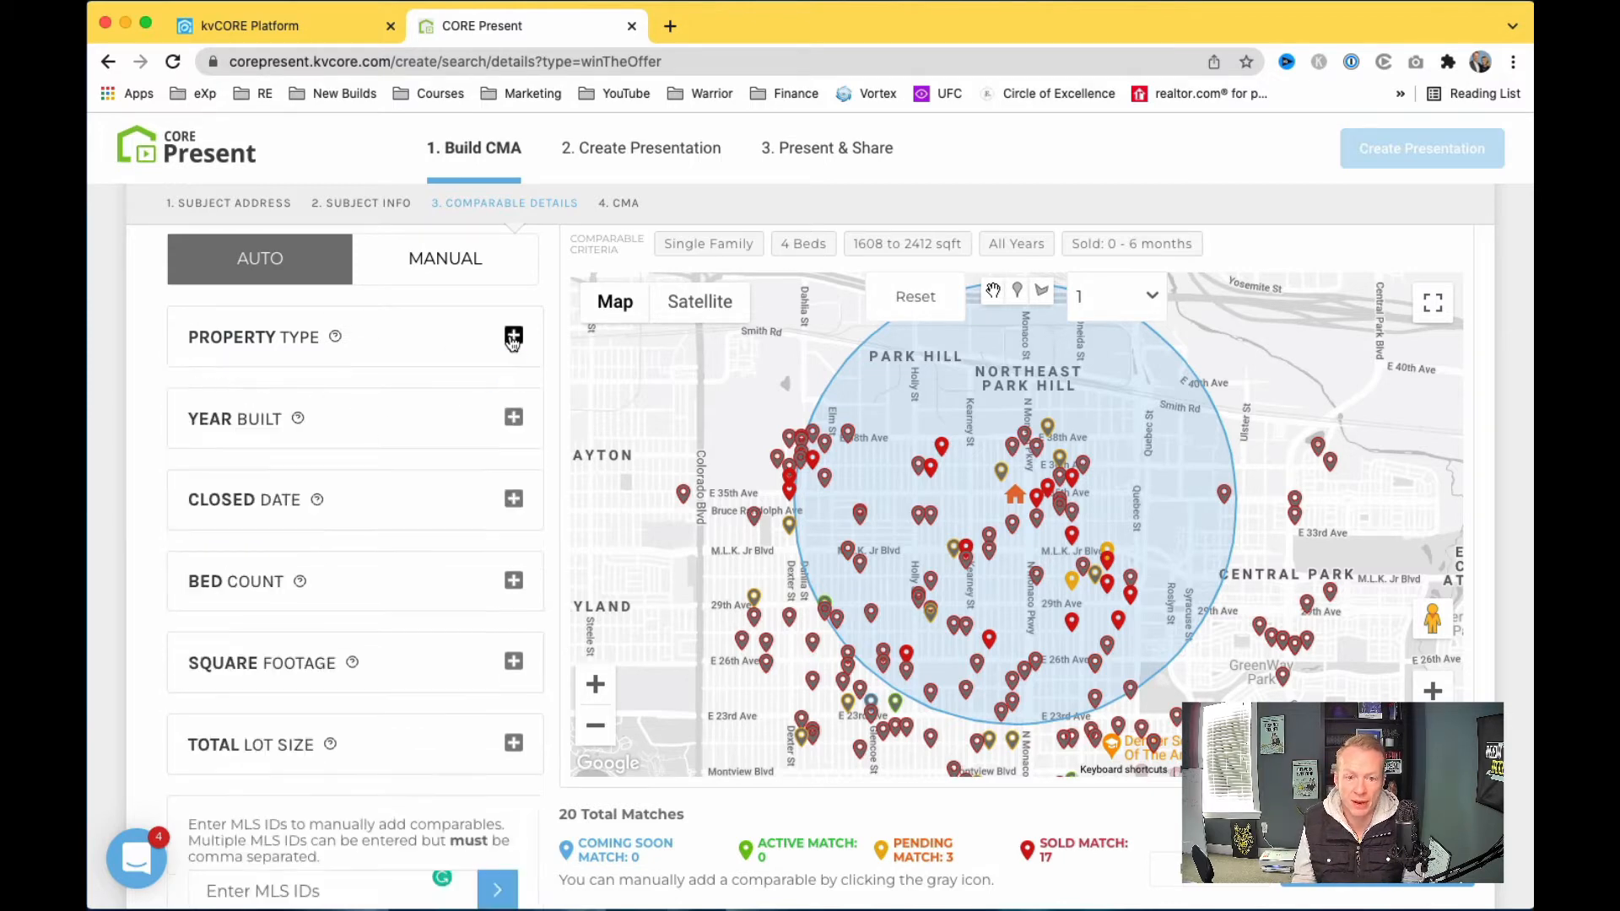
pyautogui.click(513, 336)
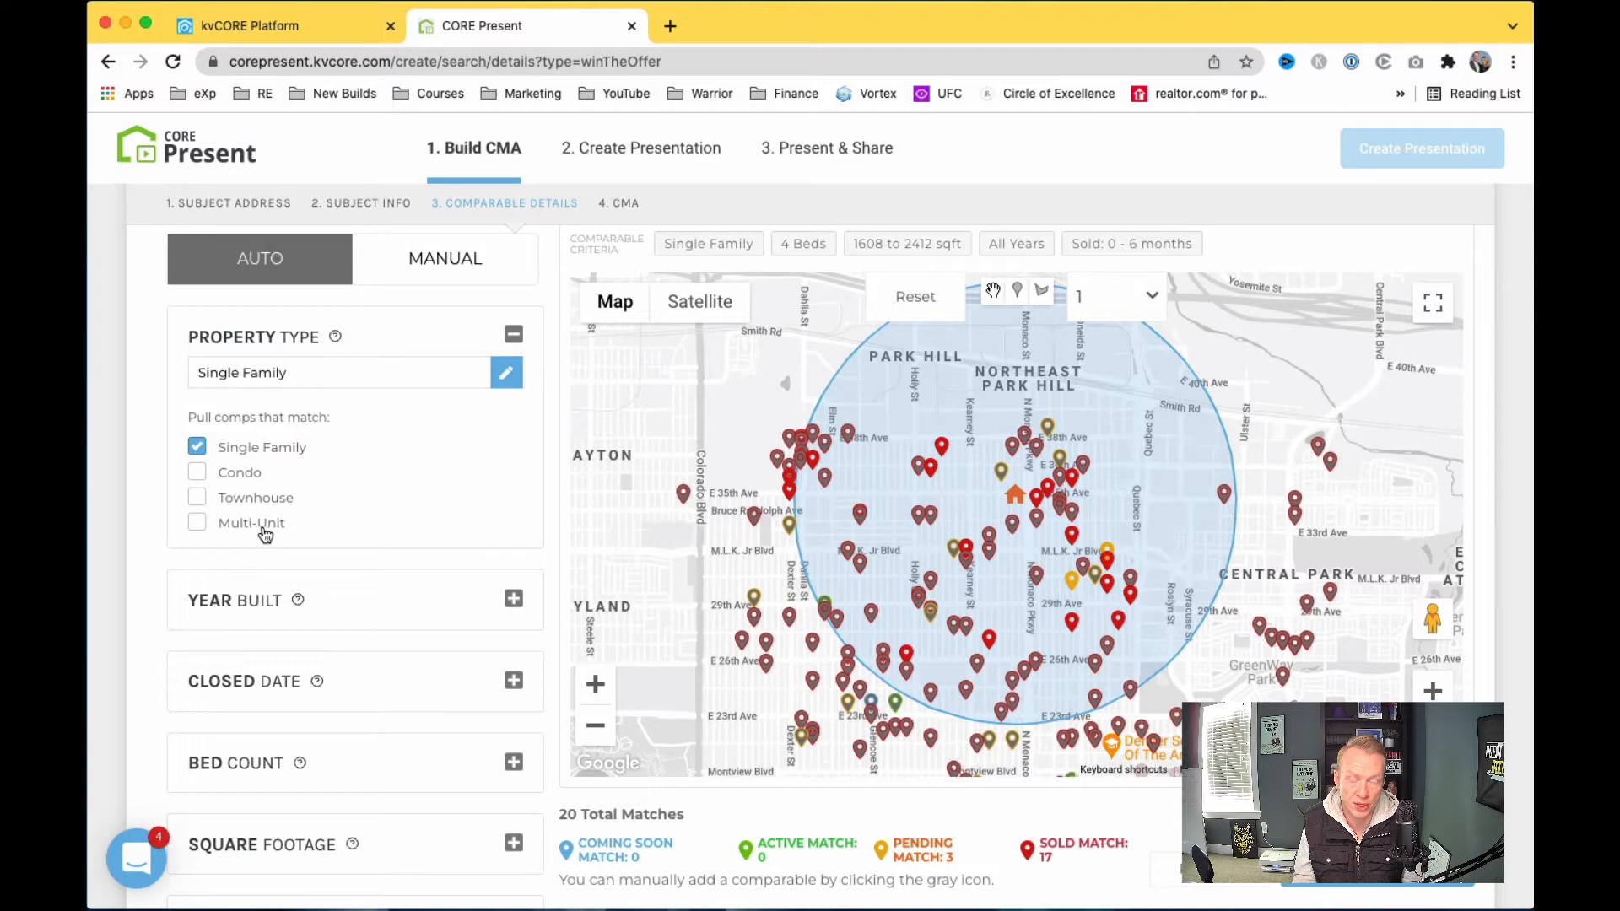
pyautogui.click(513, 335)
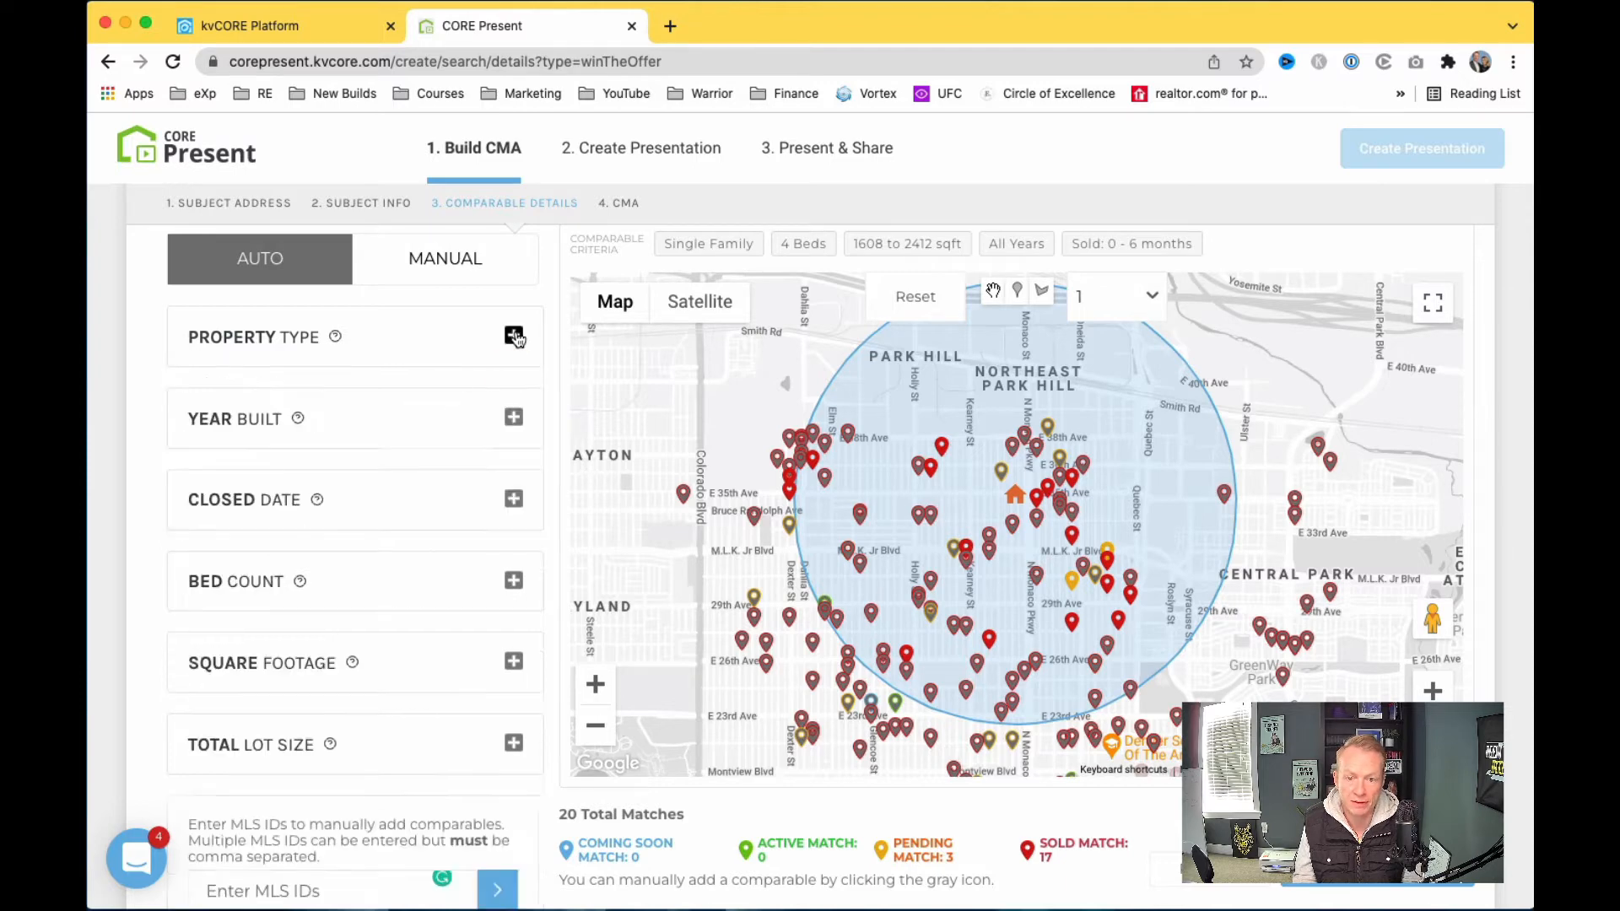
pyautogui.click(515, 415)
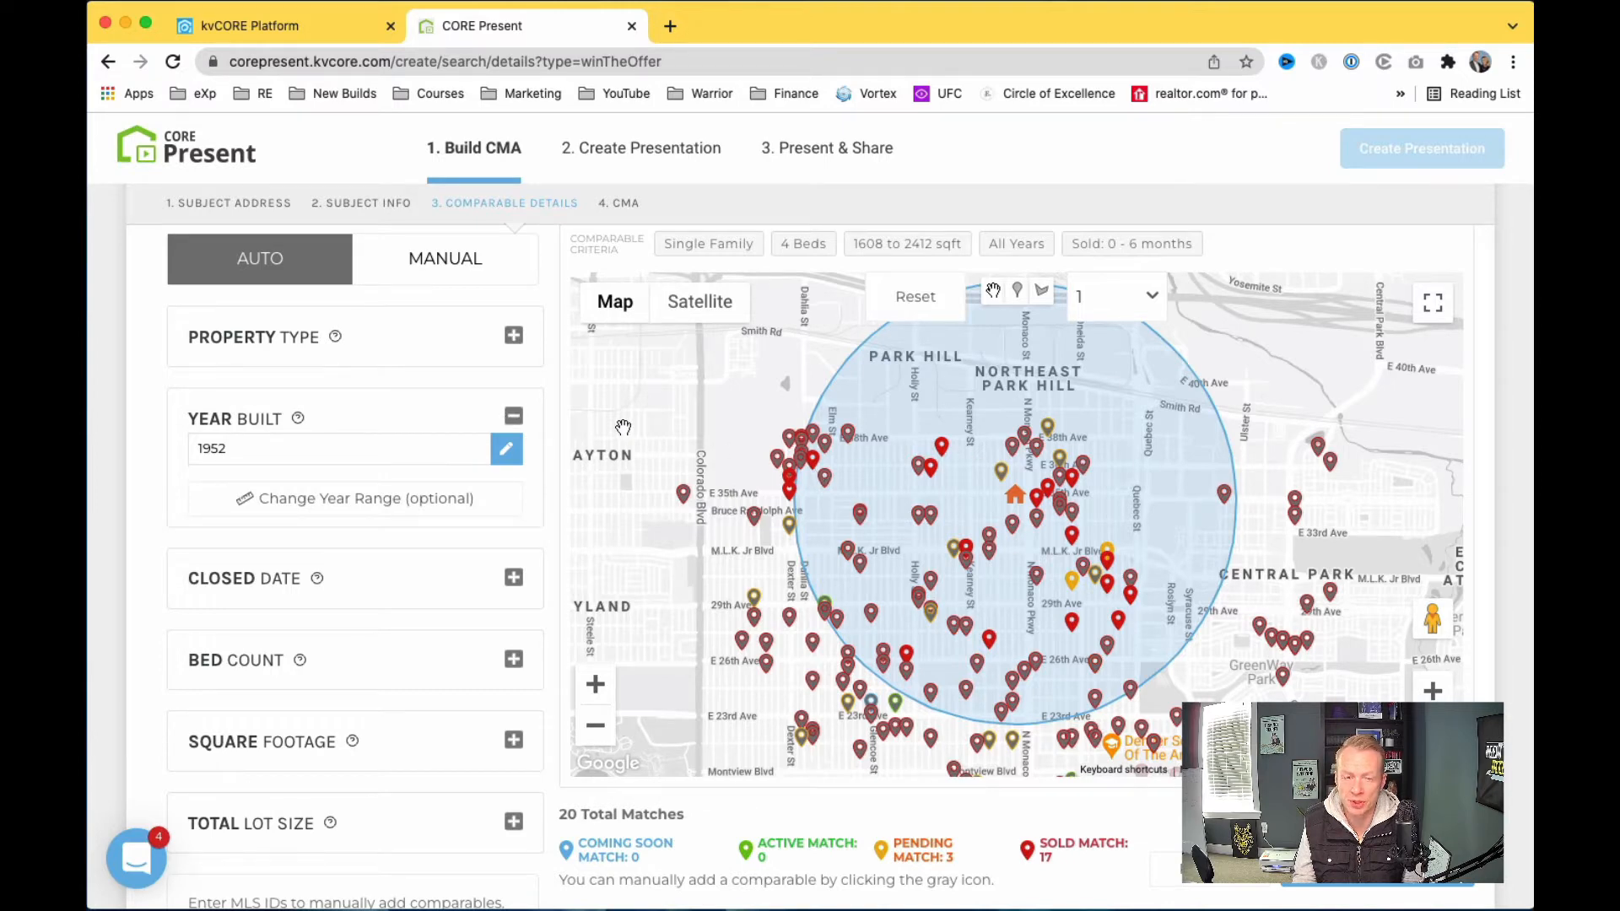
pyautogui.click(514, 417)
# Step: Limit the Closed Date criterion to sales within 3 months, leaving 7 matches
pyautogui.click(513, 498)
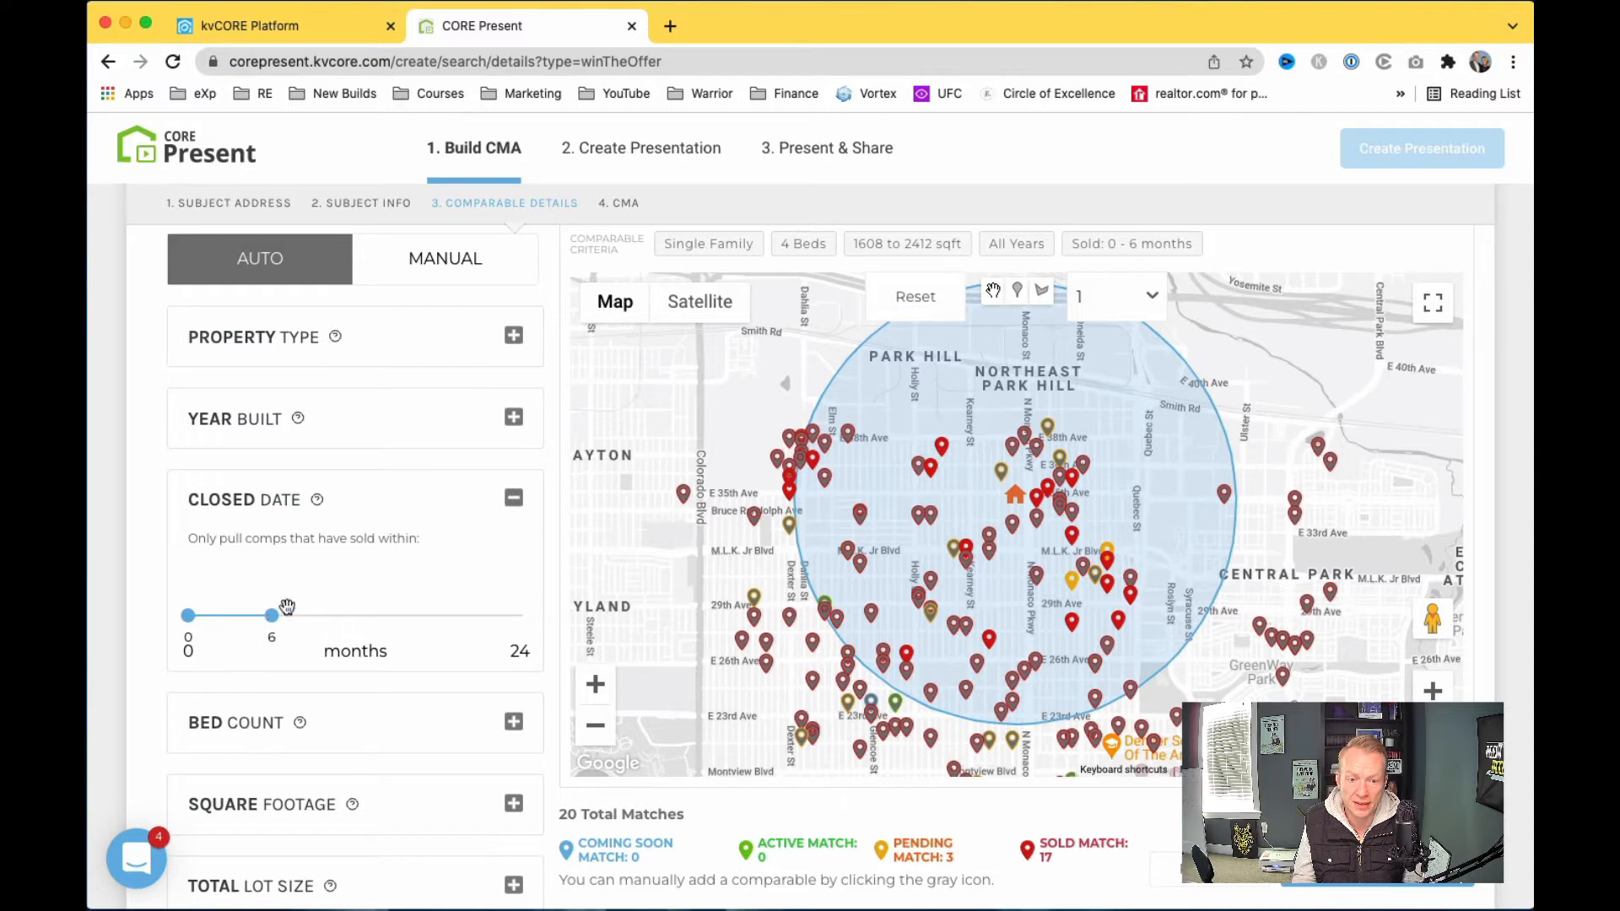
pyautogui.moveTo(274, 617); pyautogui.dragTo(229, 617)
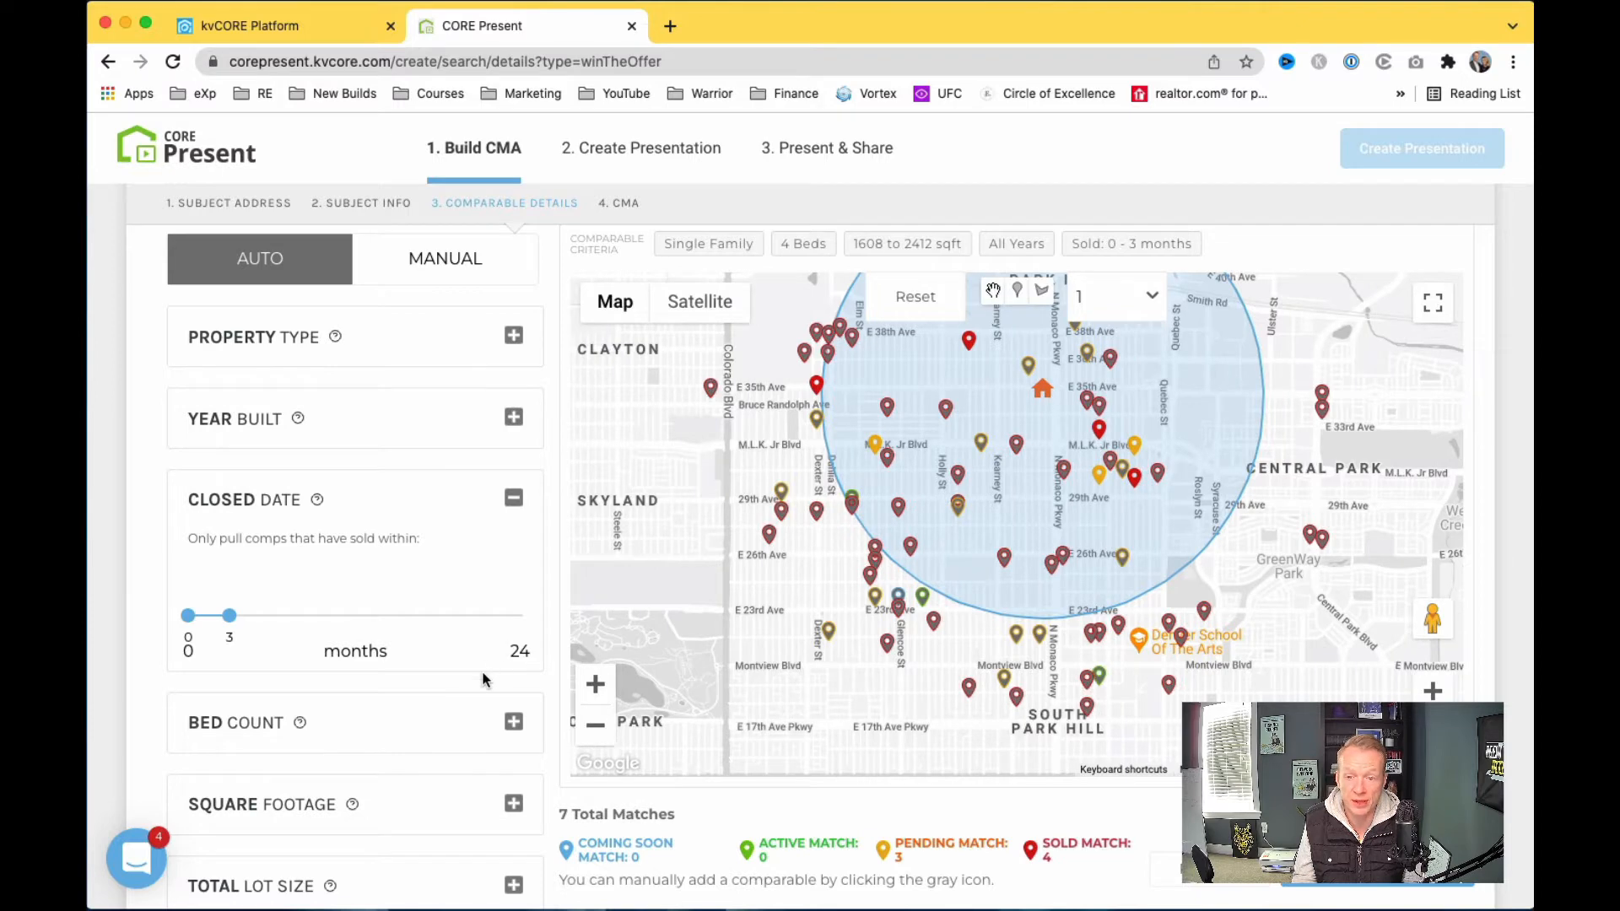
pyautogui.scroll(-1, 481, 685)
pyautogui.scroll(2, 479, 689)
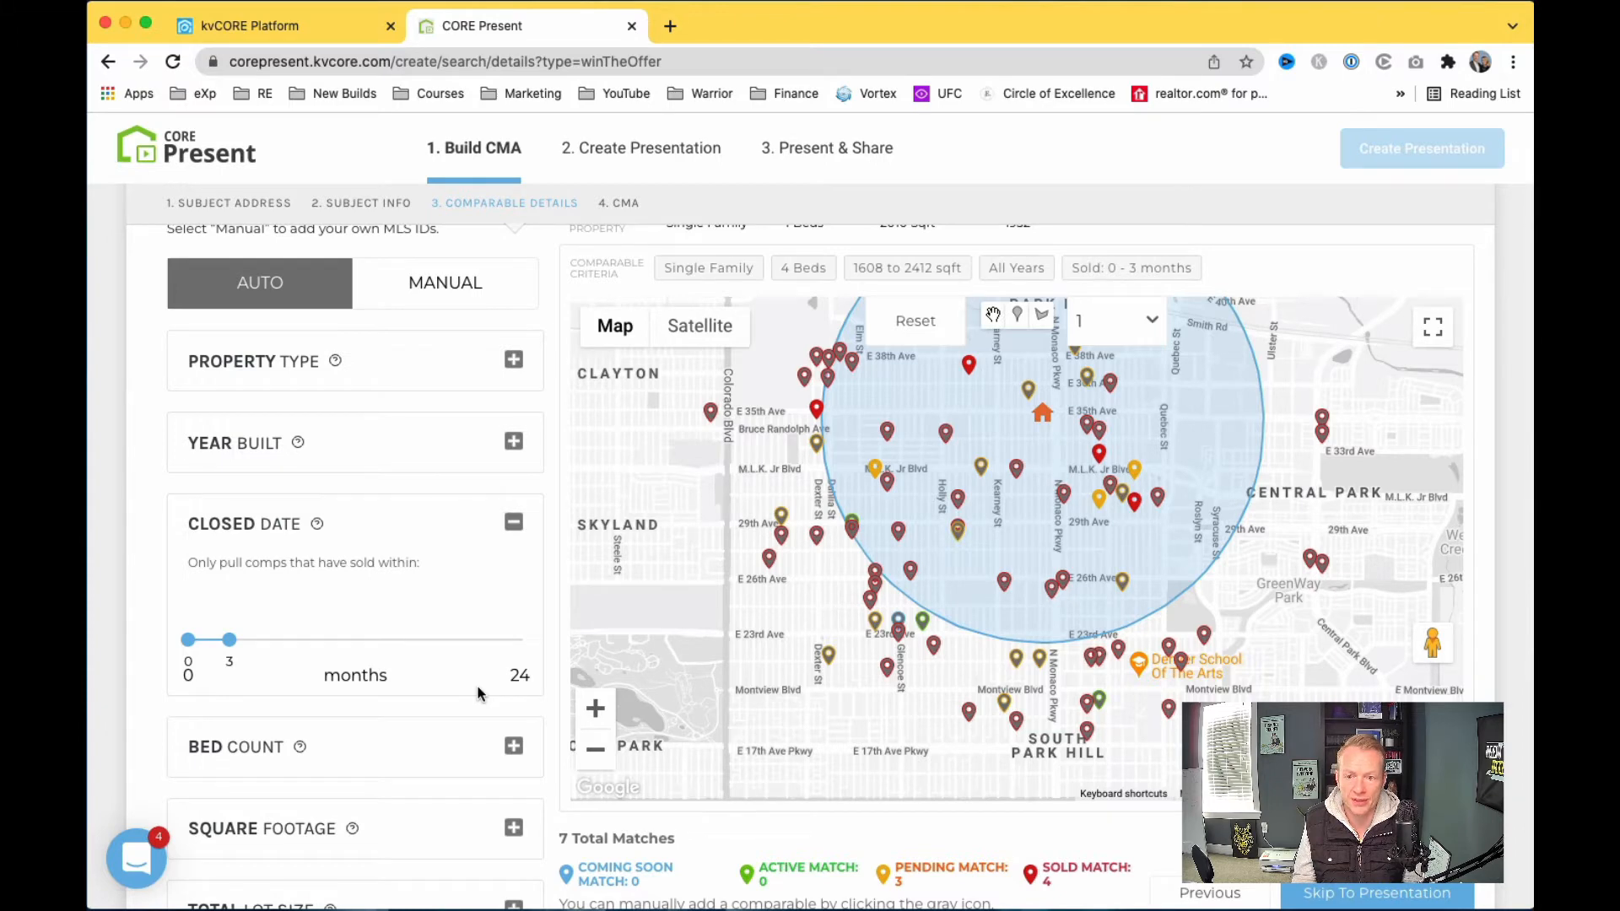
# Step: Adjust the Bed Count range to include 3-bedroom homes
pyautogui.scroll(-3, 458, 718)
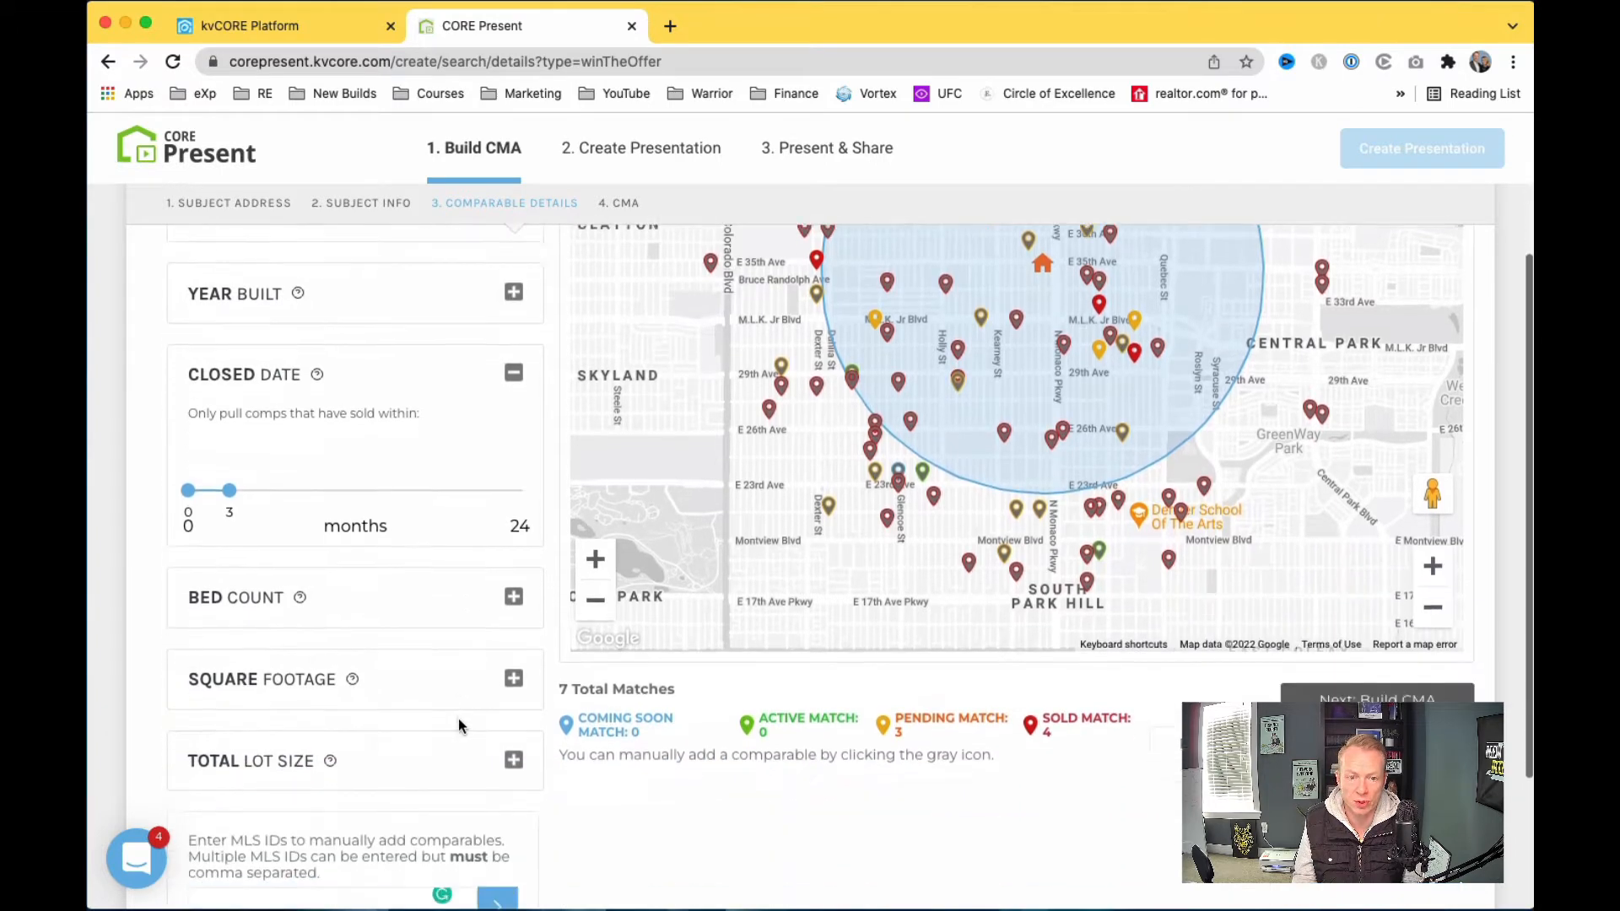
pyautogui.click(514, 506)
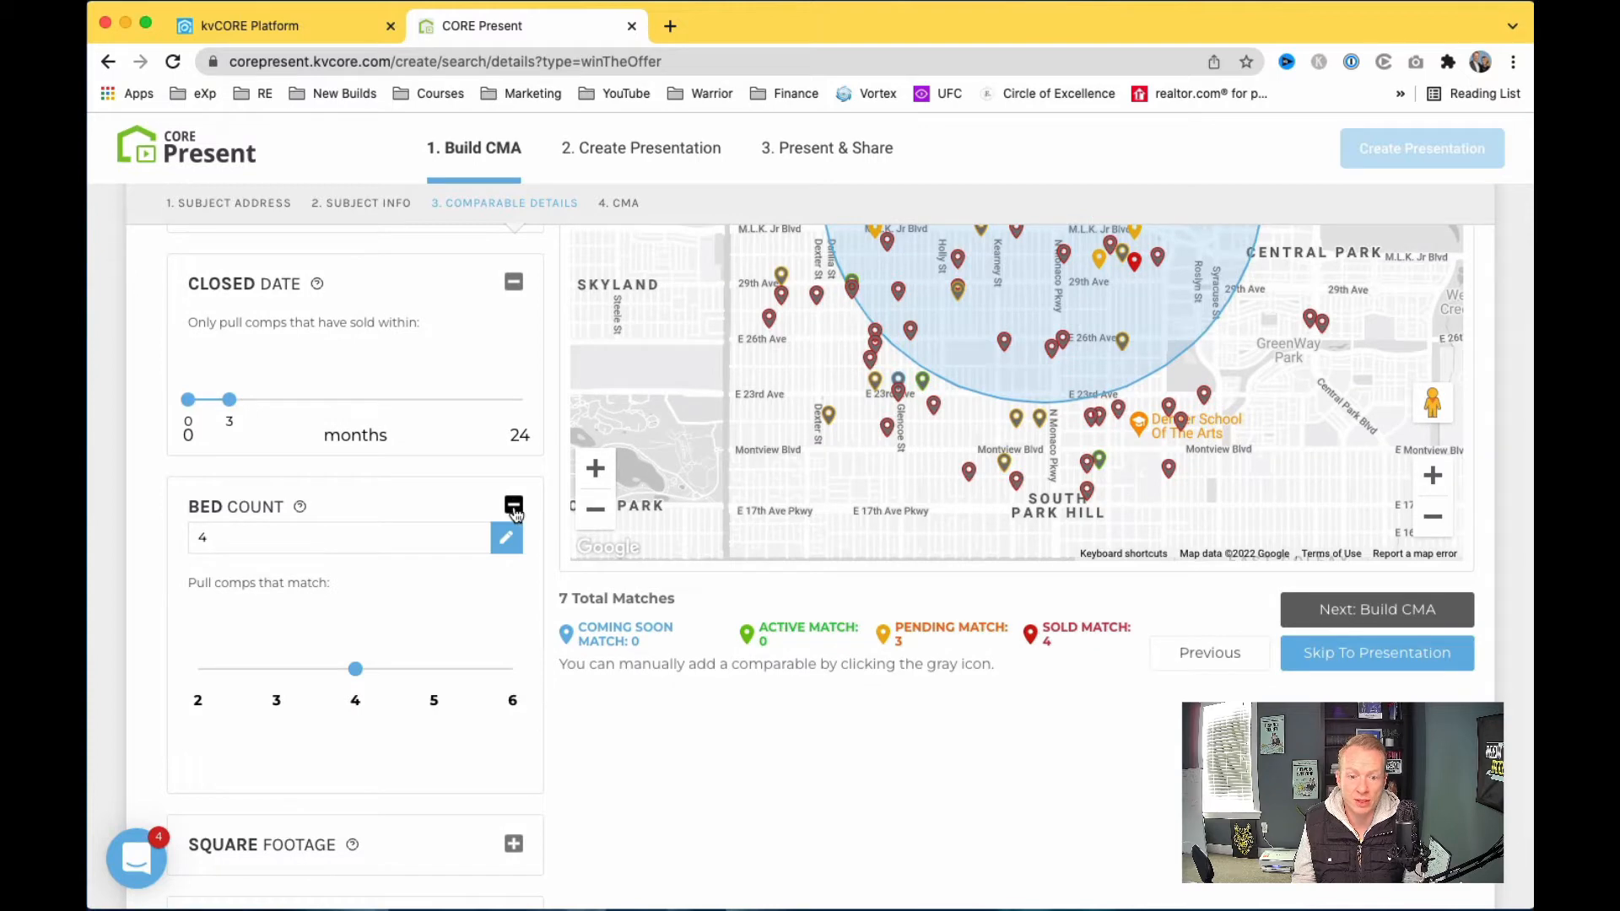
pyautogui.click(514, 505)
pyautogui.click(514, 506)
pyautogui.moveTo(355, 667)
pyautogui.mouseDown()
pyautogui.moveTo(301, 669)
pyautogui.moveTo(356, 669)
pyautogui.mouseUp()
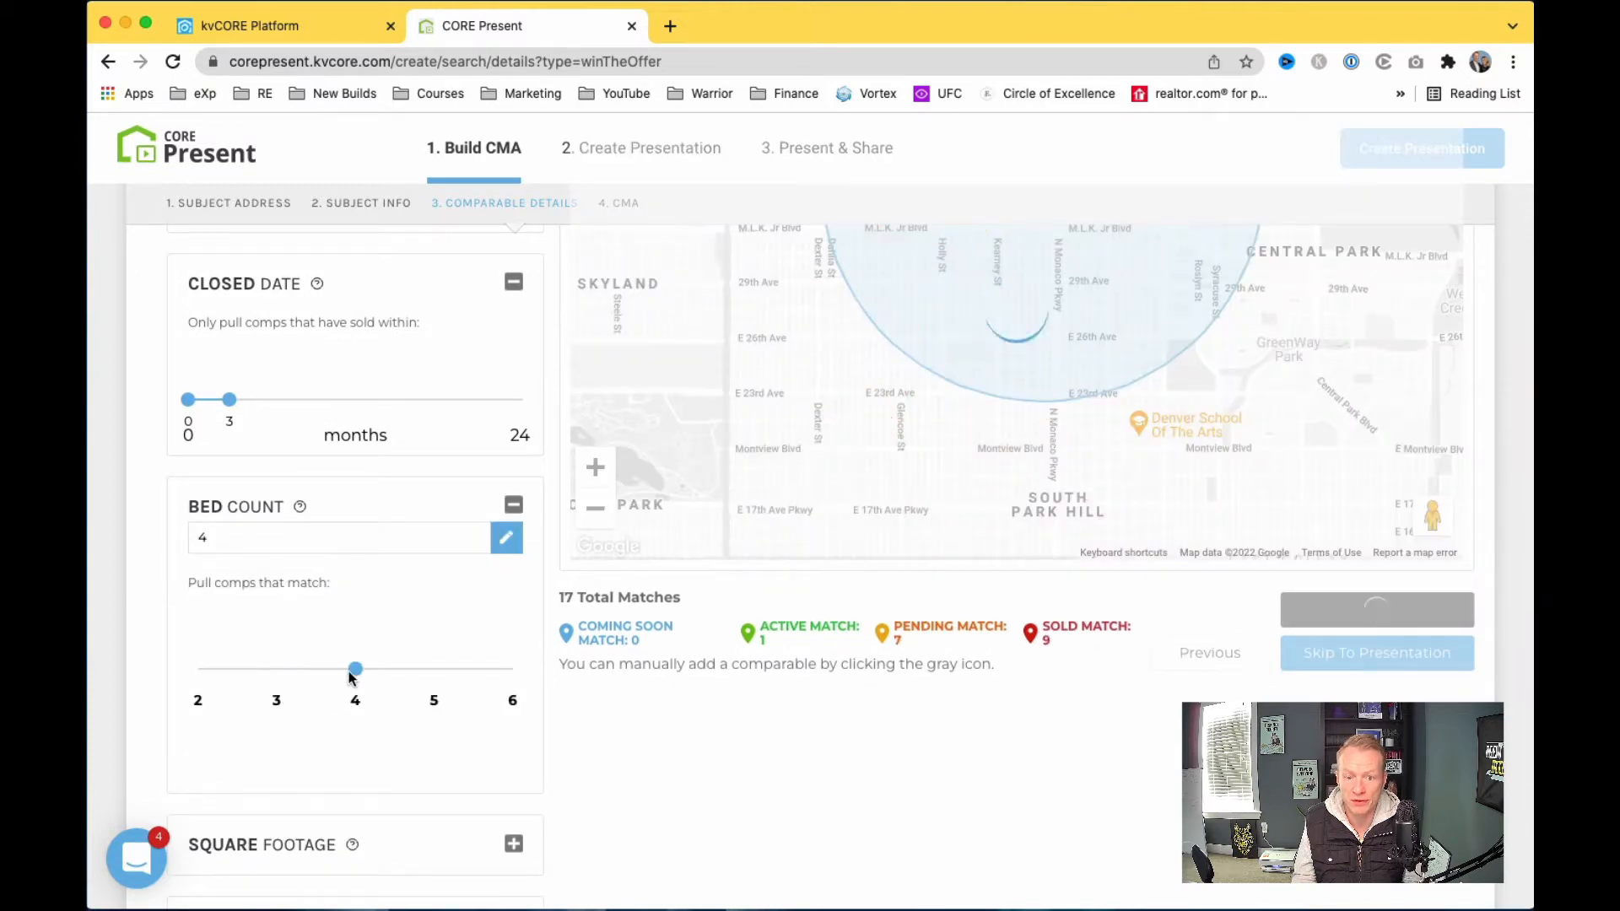
pyautogui.click(514, 505)
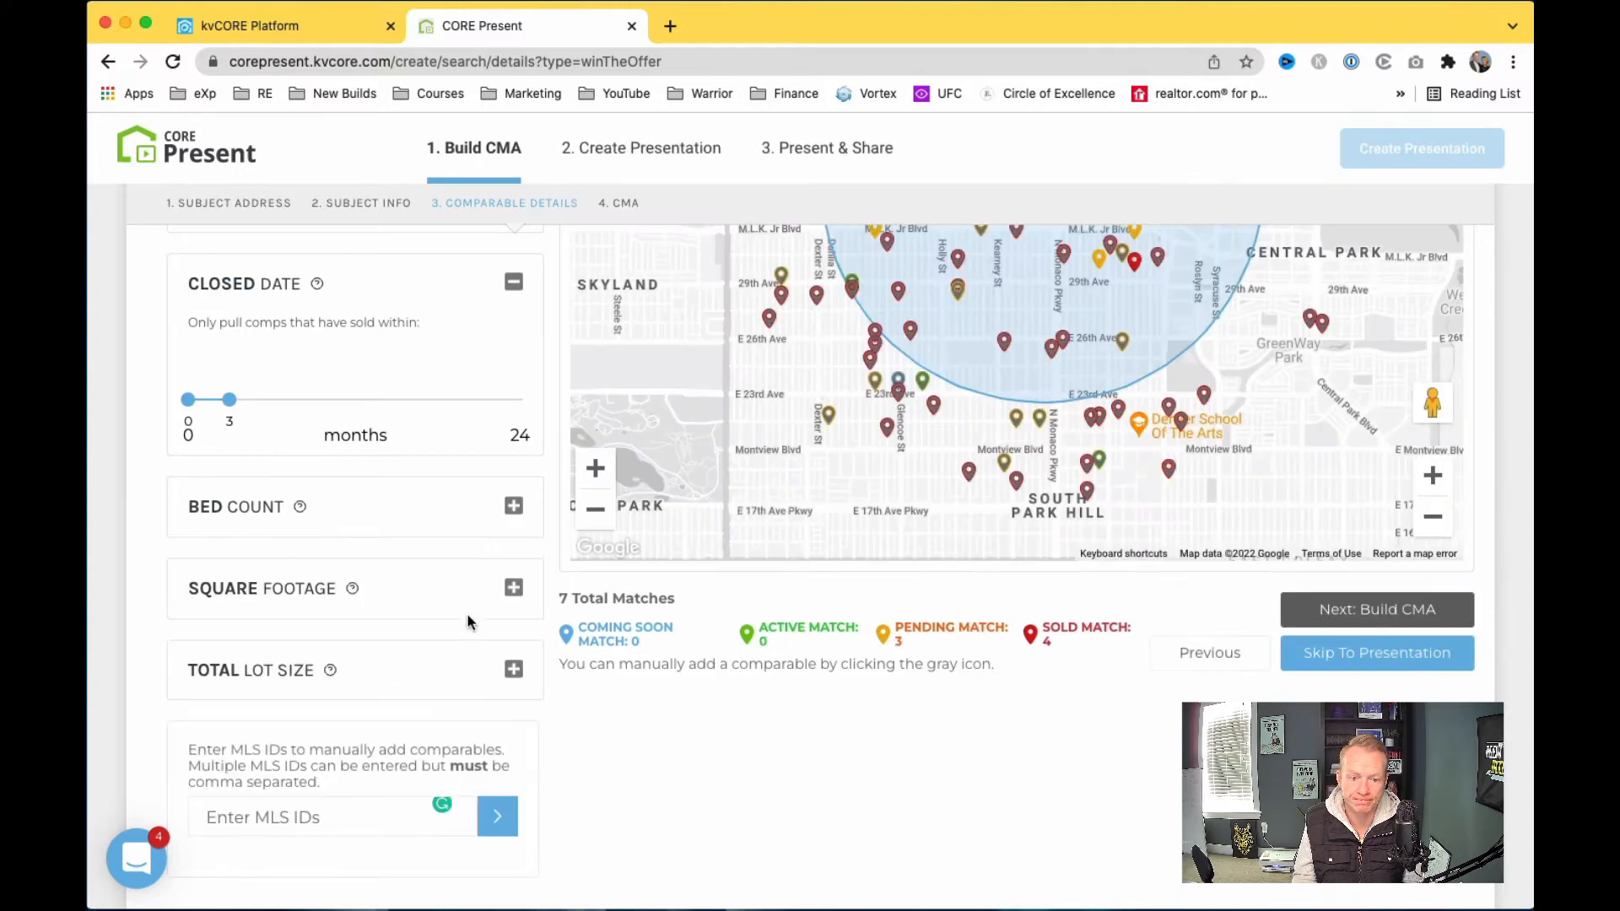
# Step: Narrow the square footage range to ±10% (1,818–2,222 sq ft), leaving 6 matches
pyautogui.click(514, 587)
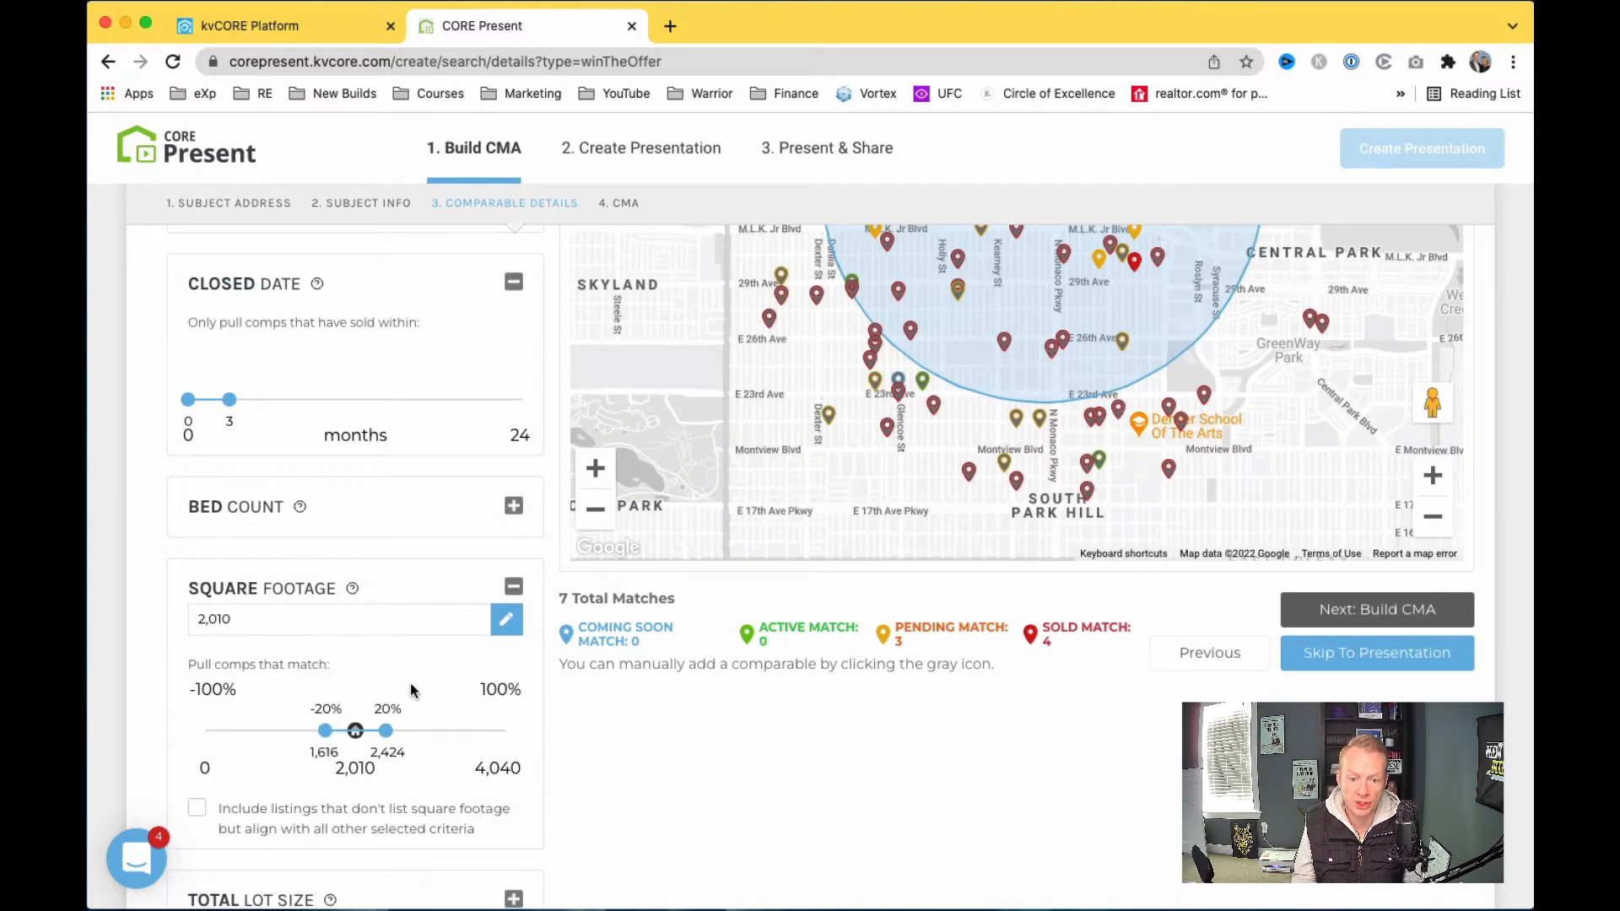
pyautogui.scroll(-2, 413, 692)
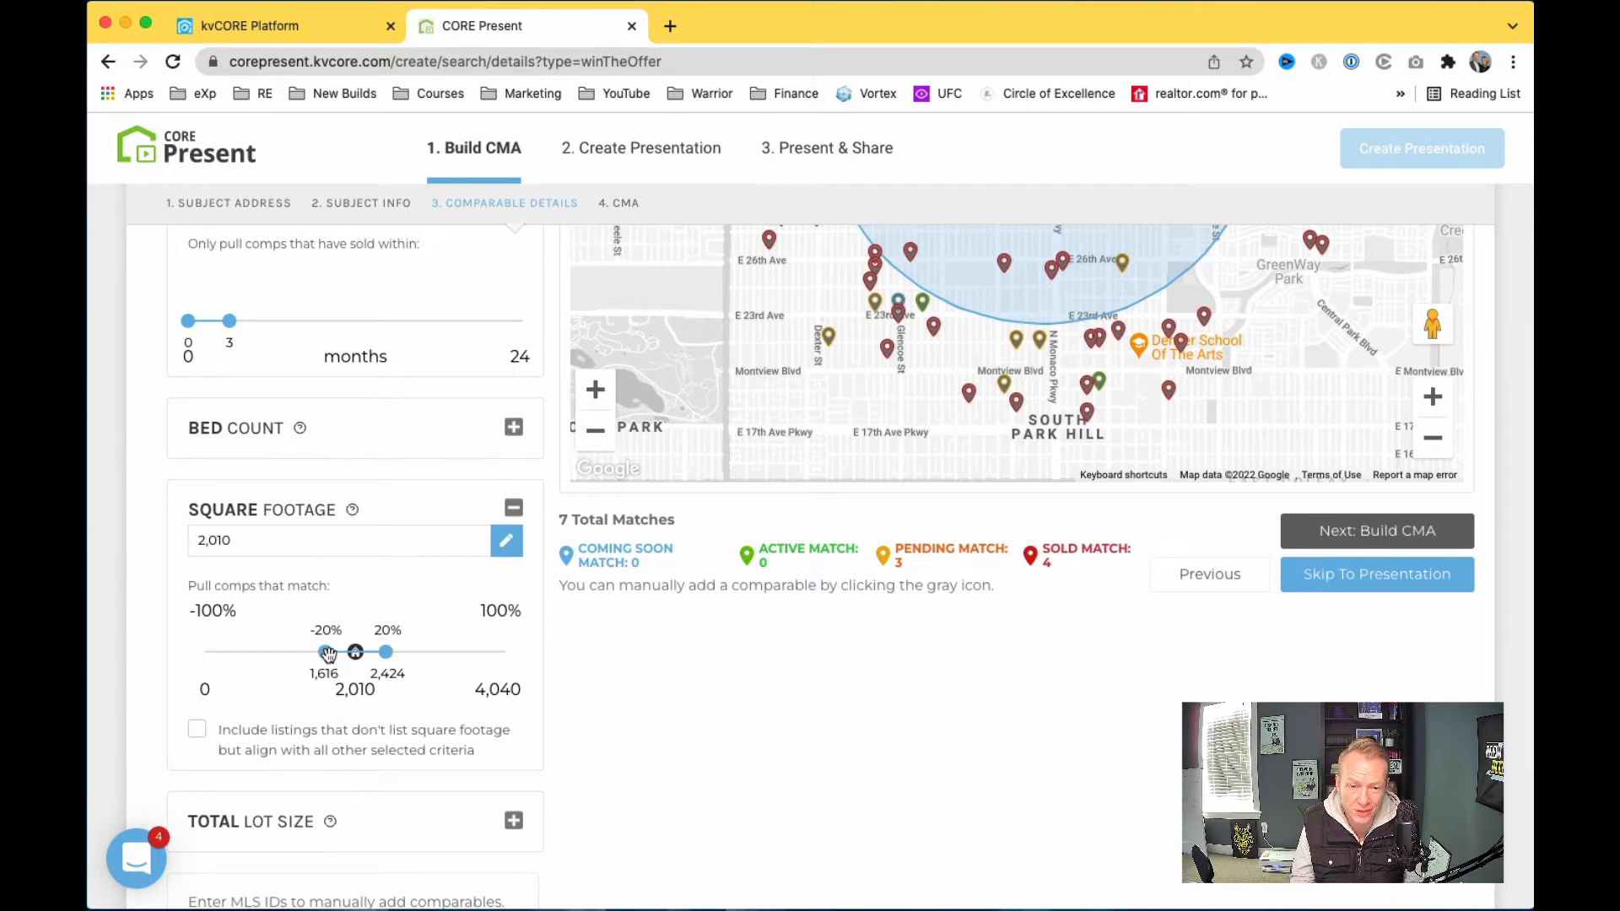
pyautogui.moveTo(328, 654); pyautogui.dragTo(381, 655)
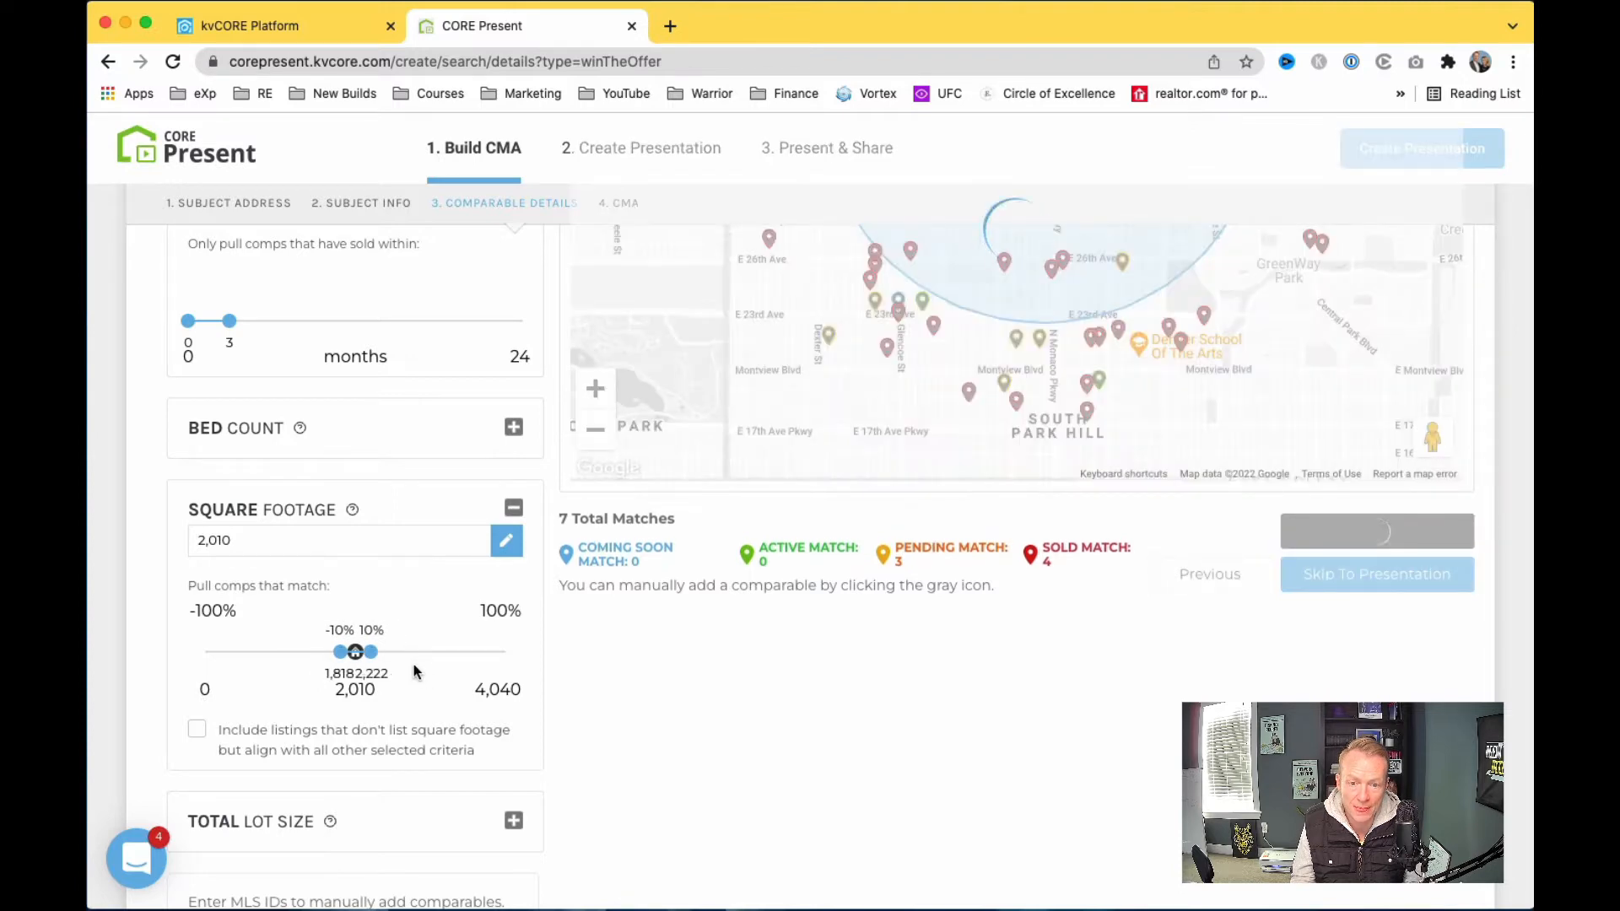
pyautogui.scroll(2, 622, 738)
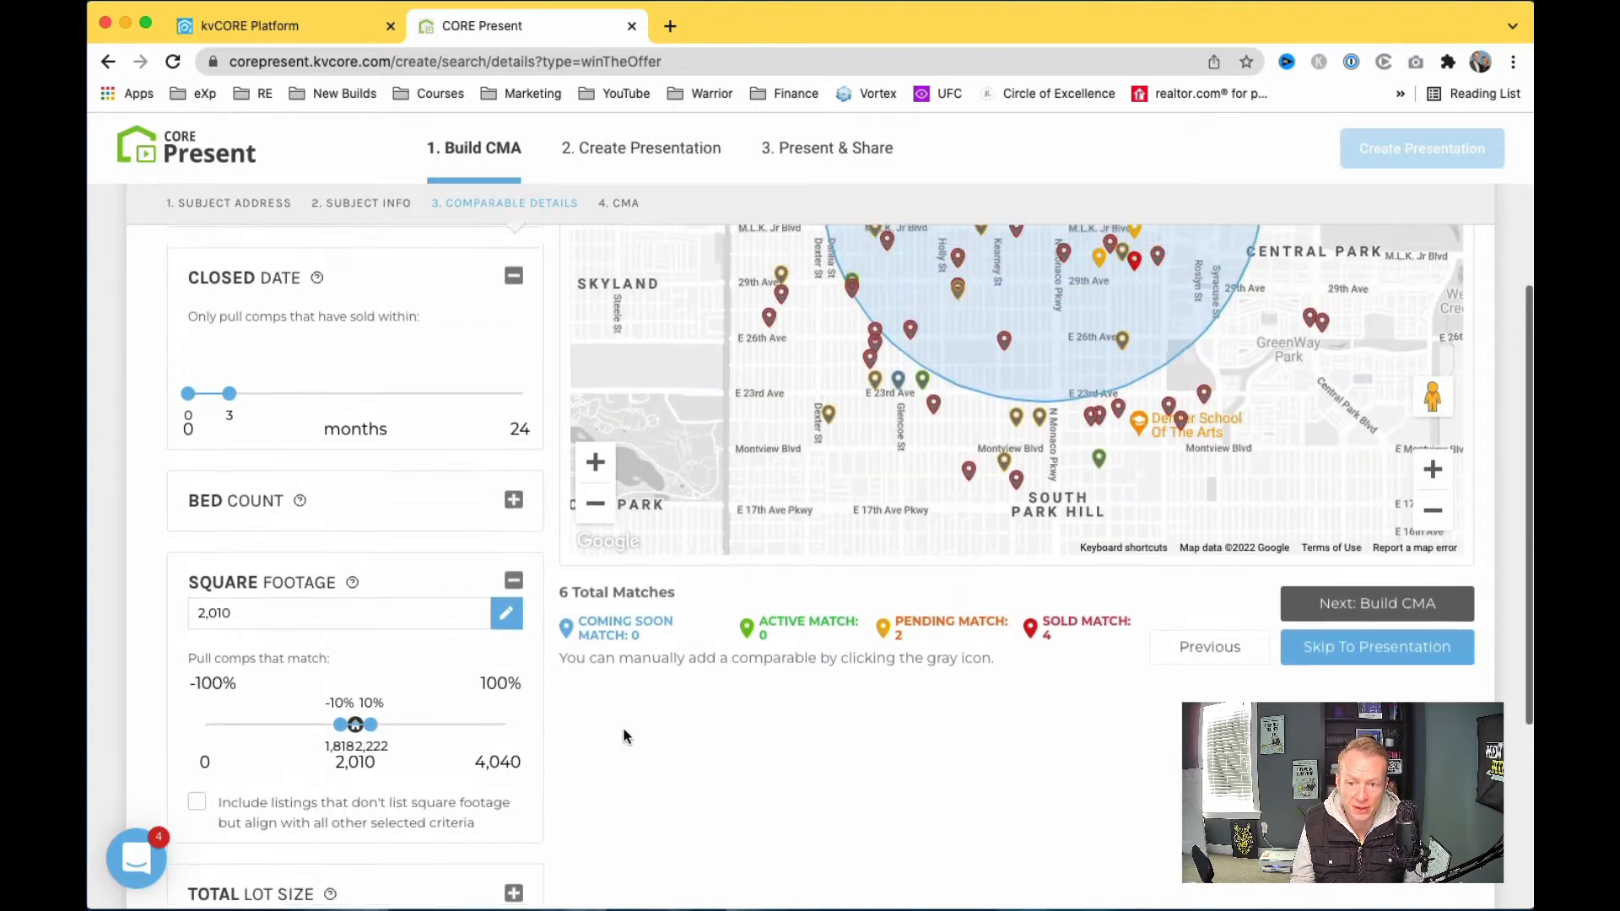
pyautogui.scroll(1, 622, 737)
pyautogui.scroll(2, 1057, 682)
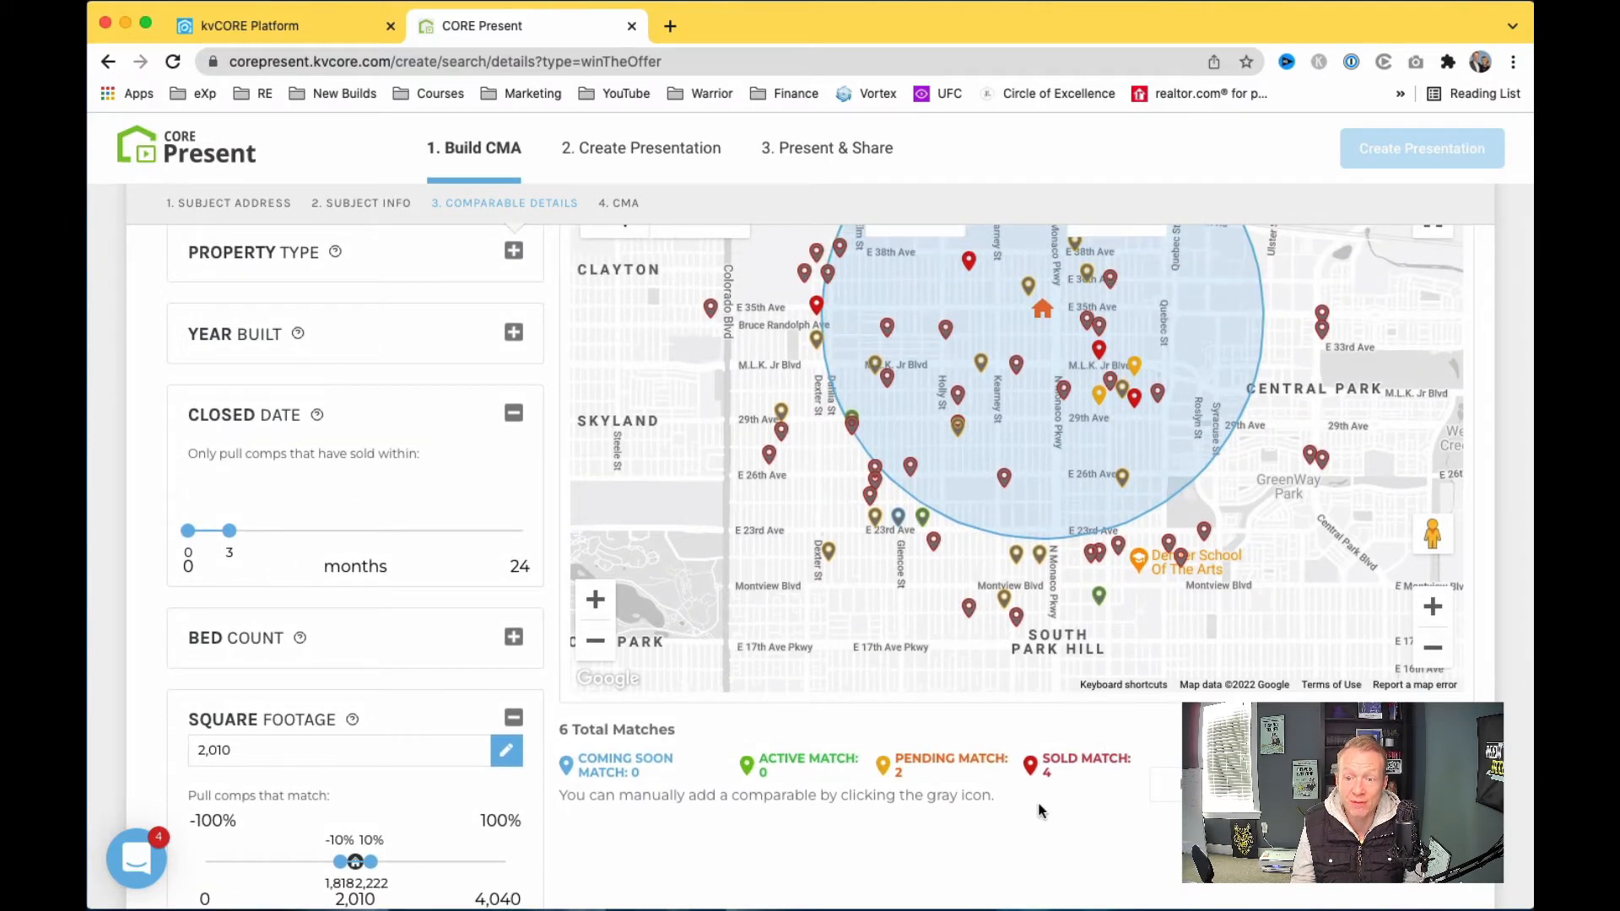
pyautogui.scroll(3, 1042, 810)
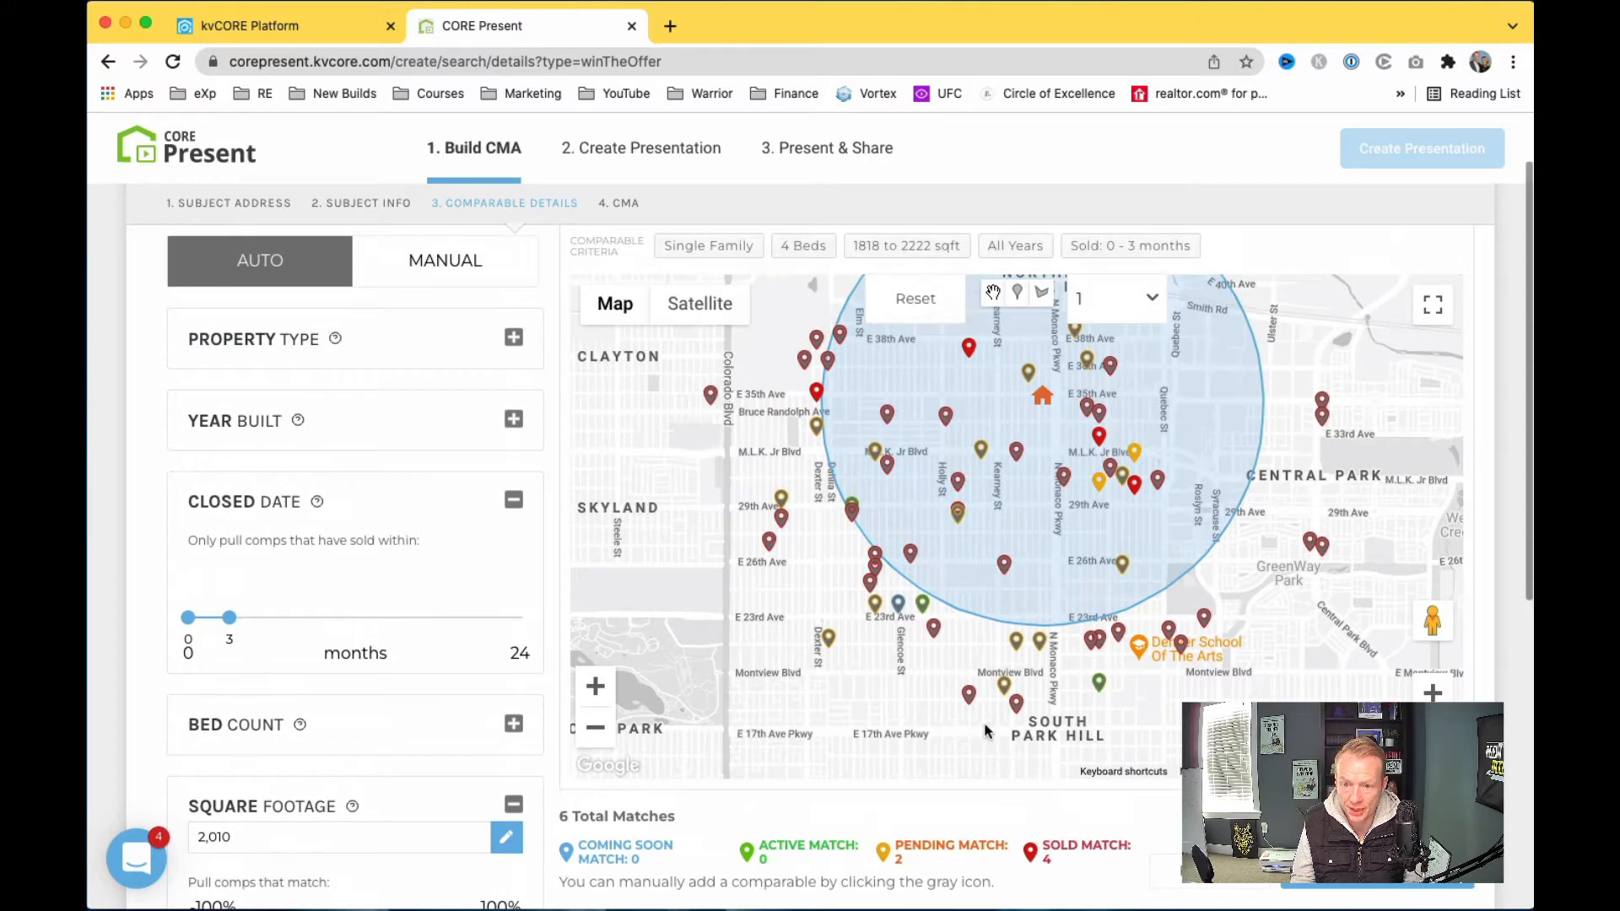
pyautogui.moveTo(732, 502); pyautogui.dragTo(781, 555)
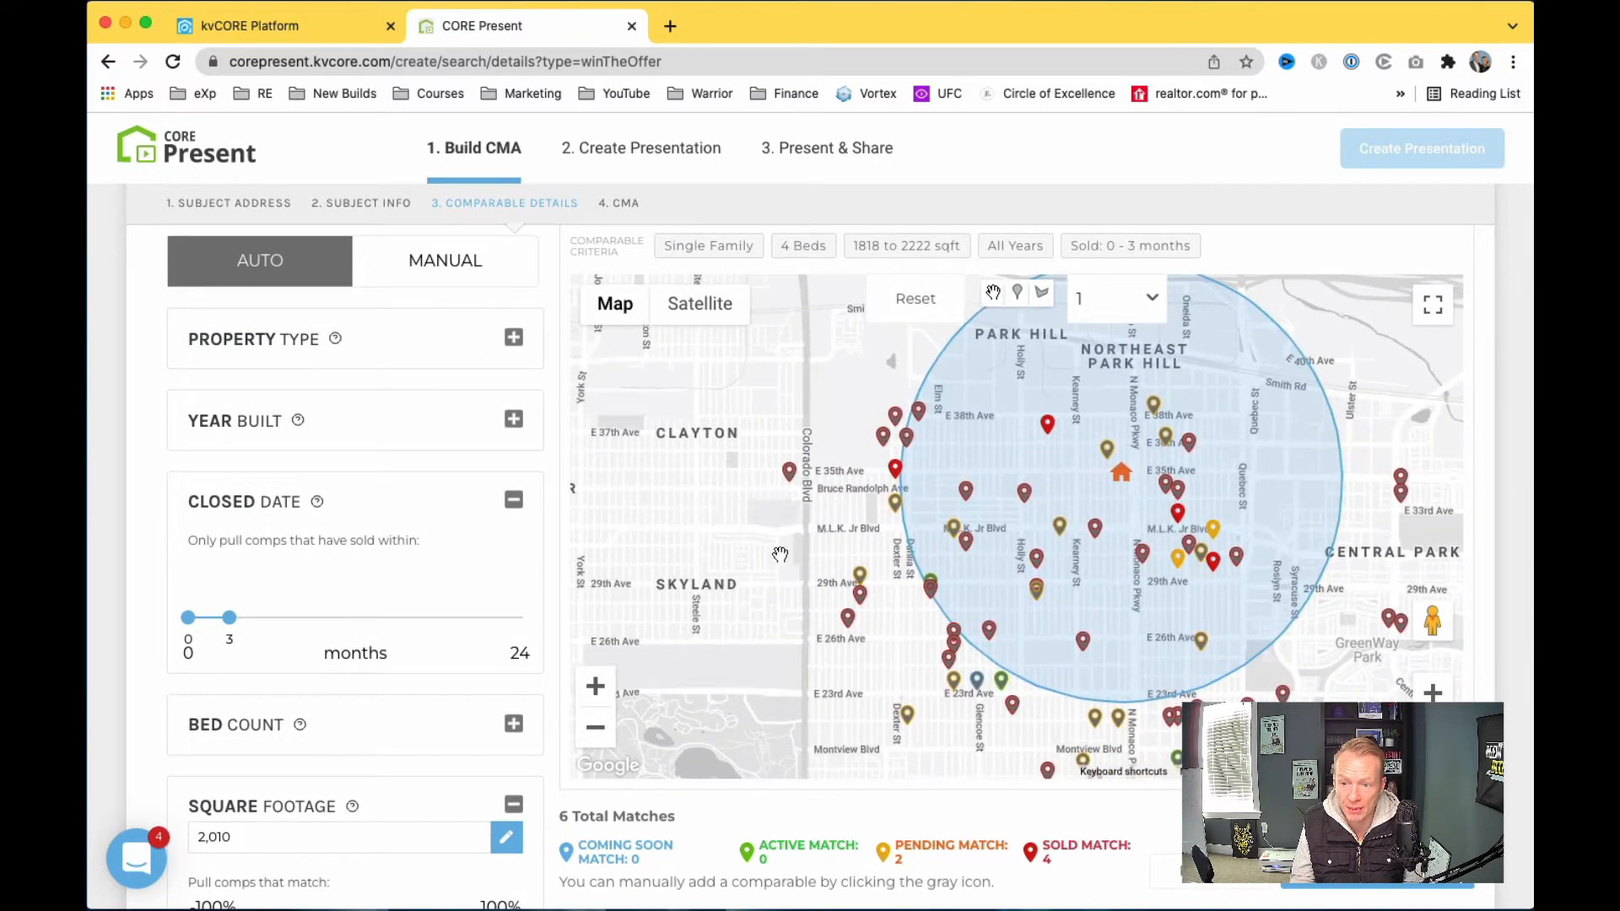
pyautogui.click(1433, 733)
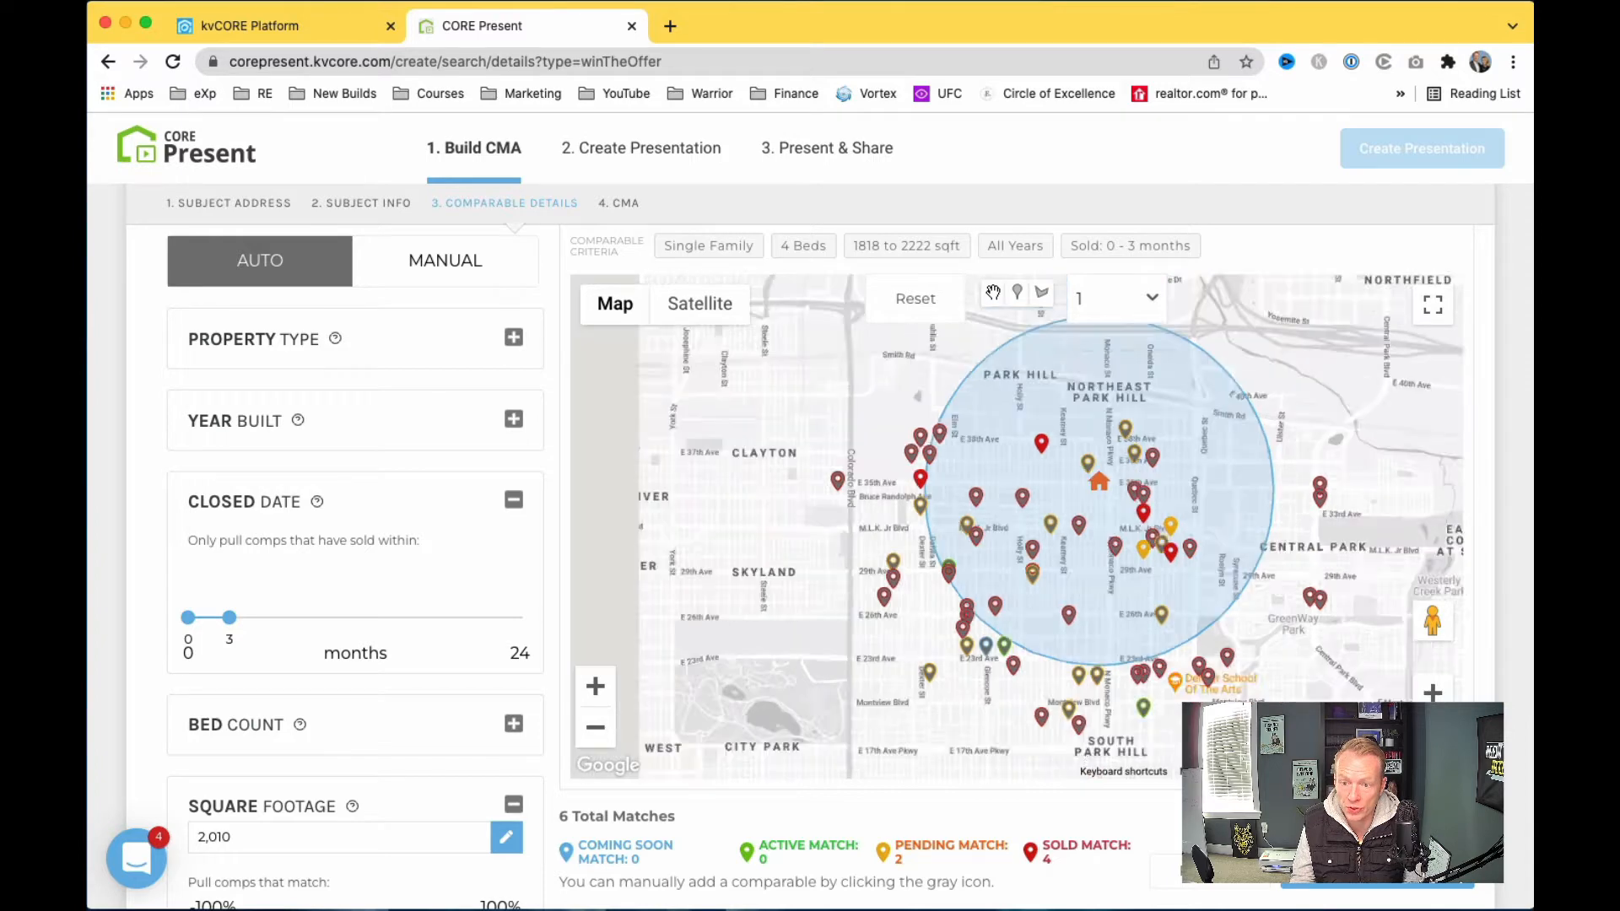
pyautogui.moveTo(1238, 609); pyautogui.dragTo(1273, 696)
pyautogui.click(1433, 695)
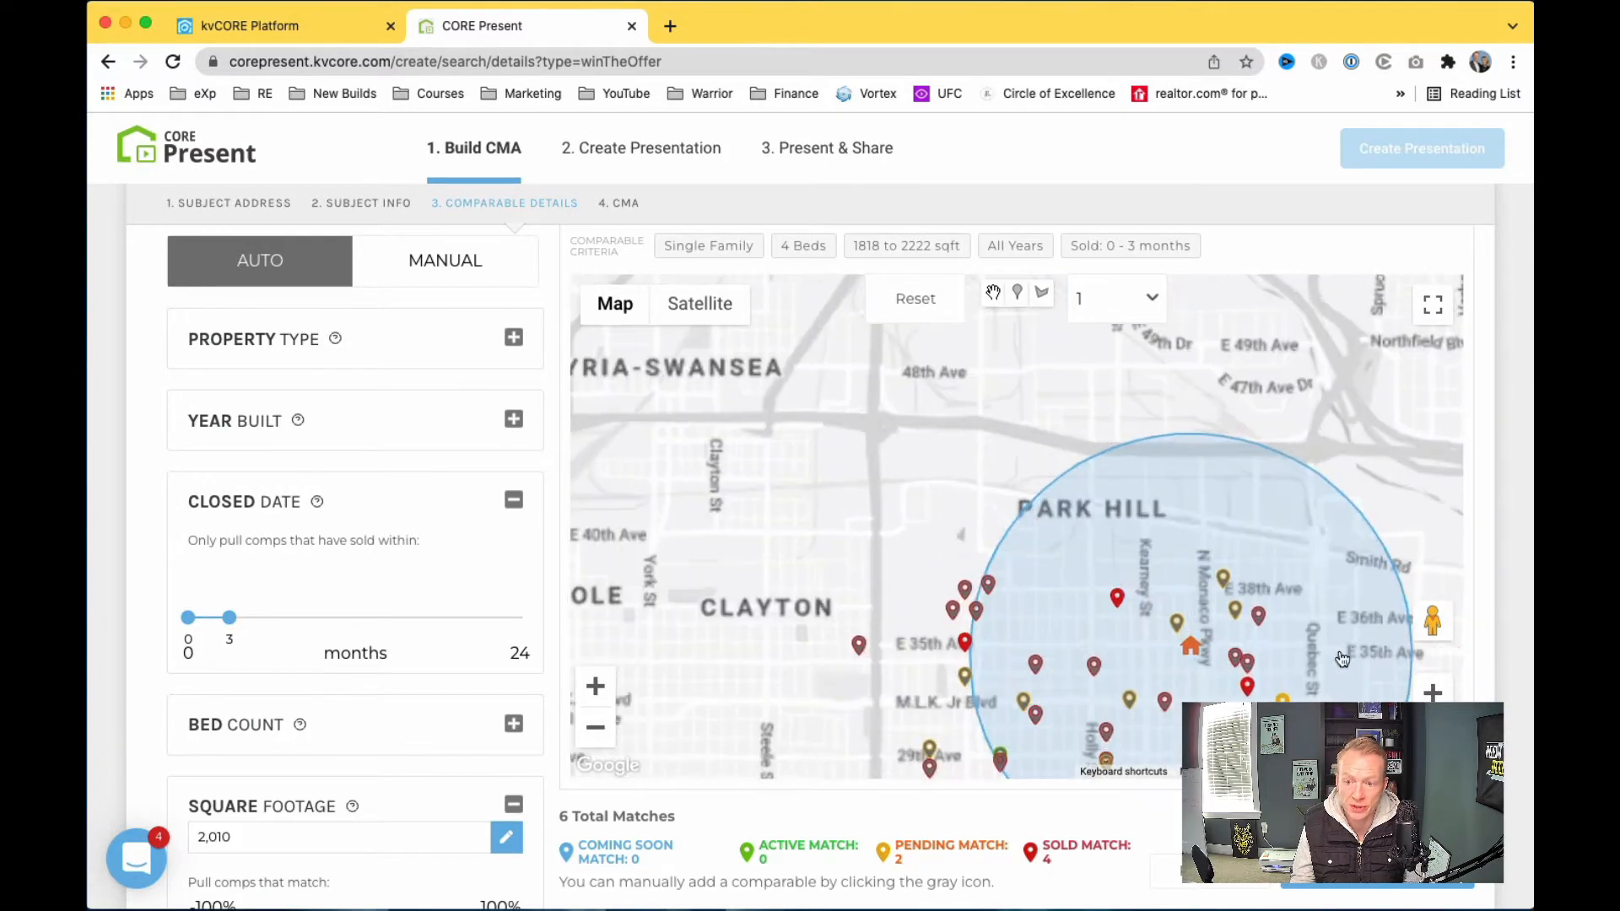
pyautogui.moveTo(798, 564); pyautogui.dragTo(639, 423)
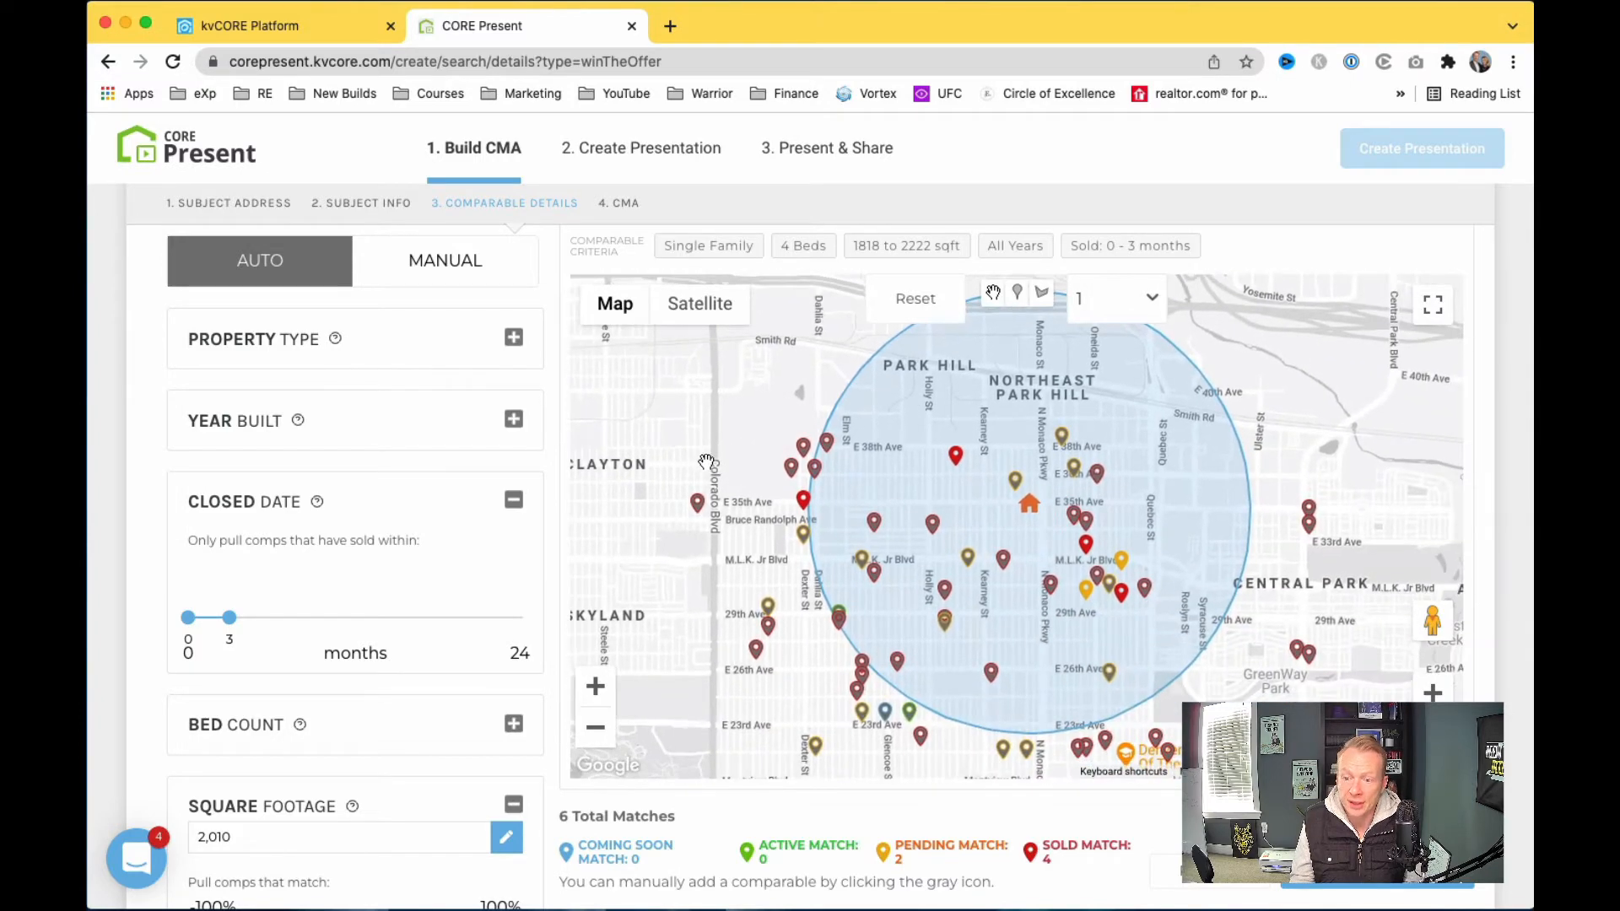
pyautogui.moveTo(753, 550); pyautogui.dragTo(743, 494)
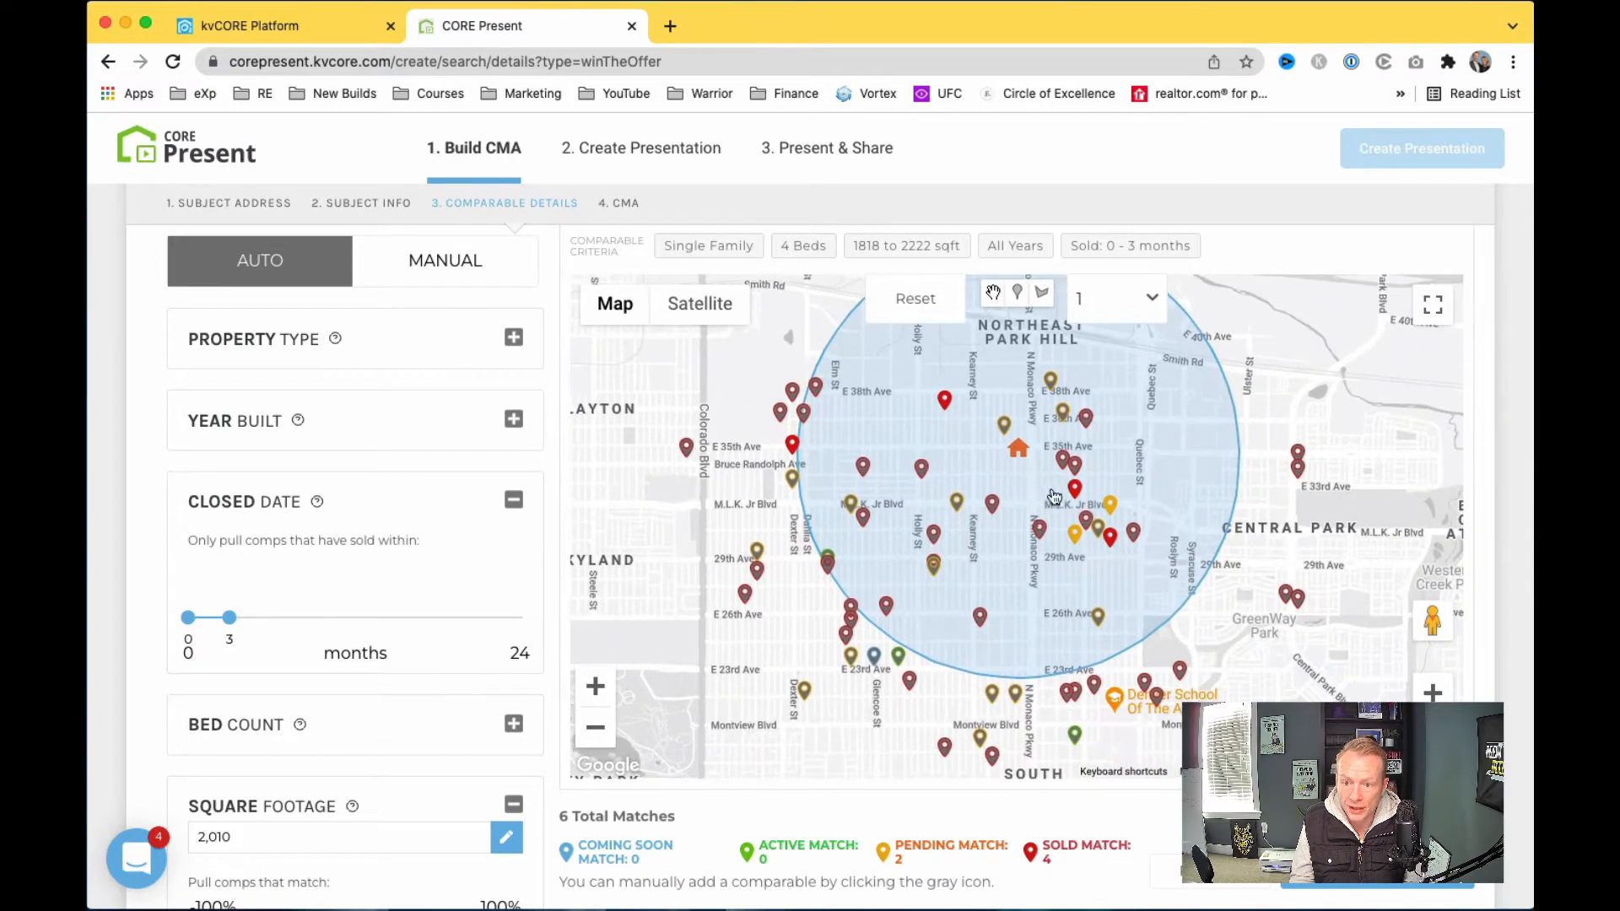
pyautogui.moveTo(970, 404); pyautogui.dragTo(970, 431)
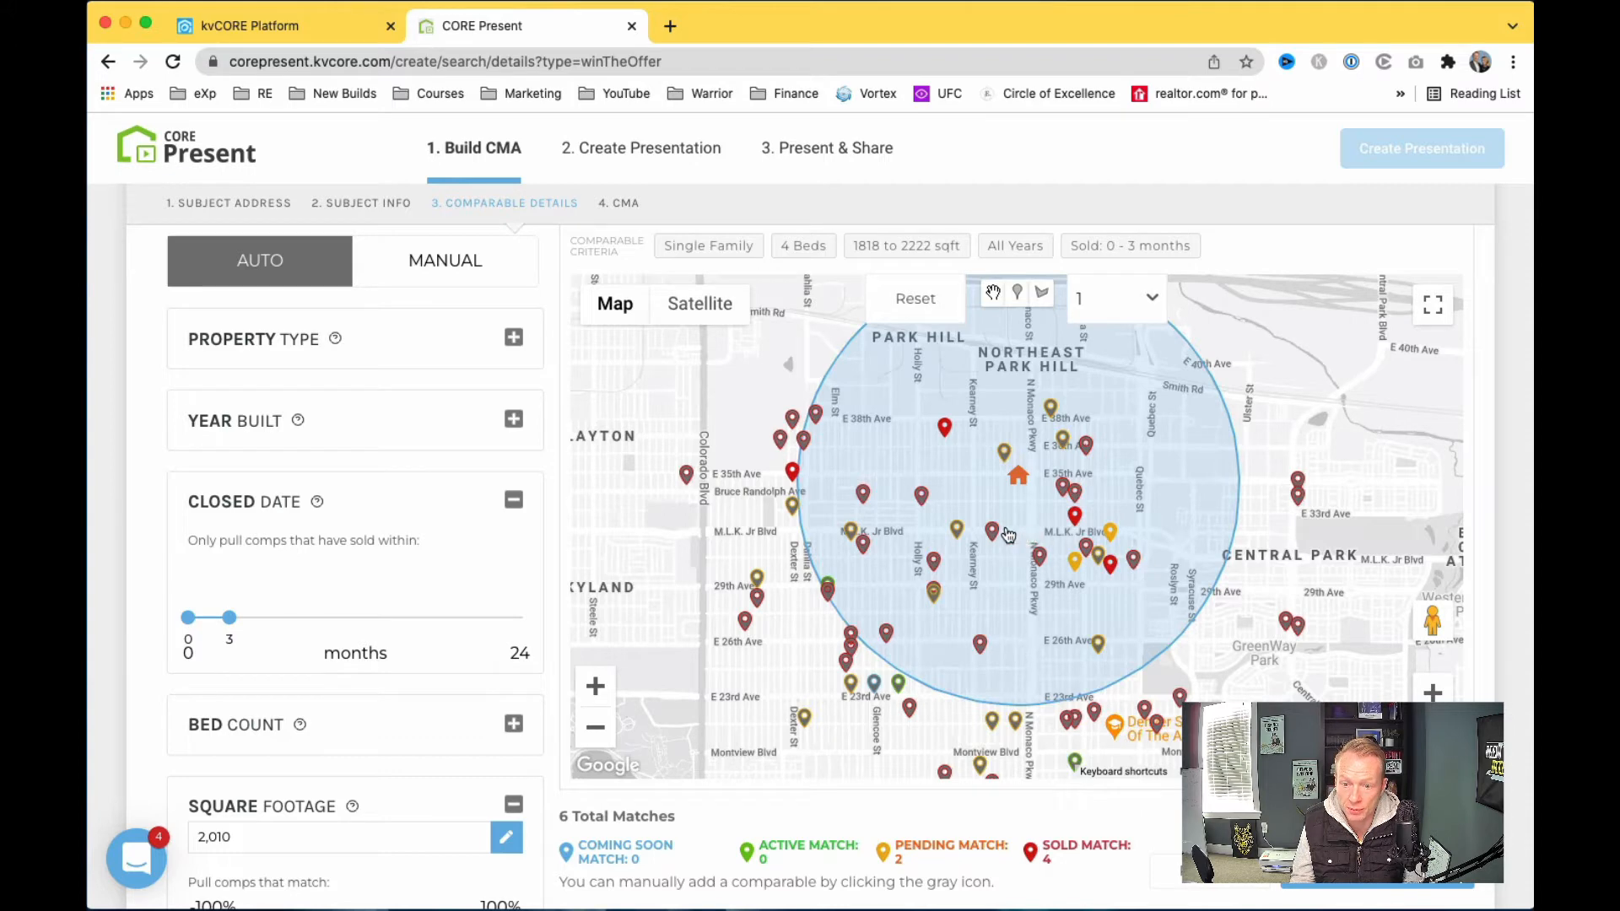
pyautogui.moveTo(1016, 528); pyautogui.dragTo(1017, 570)
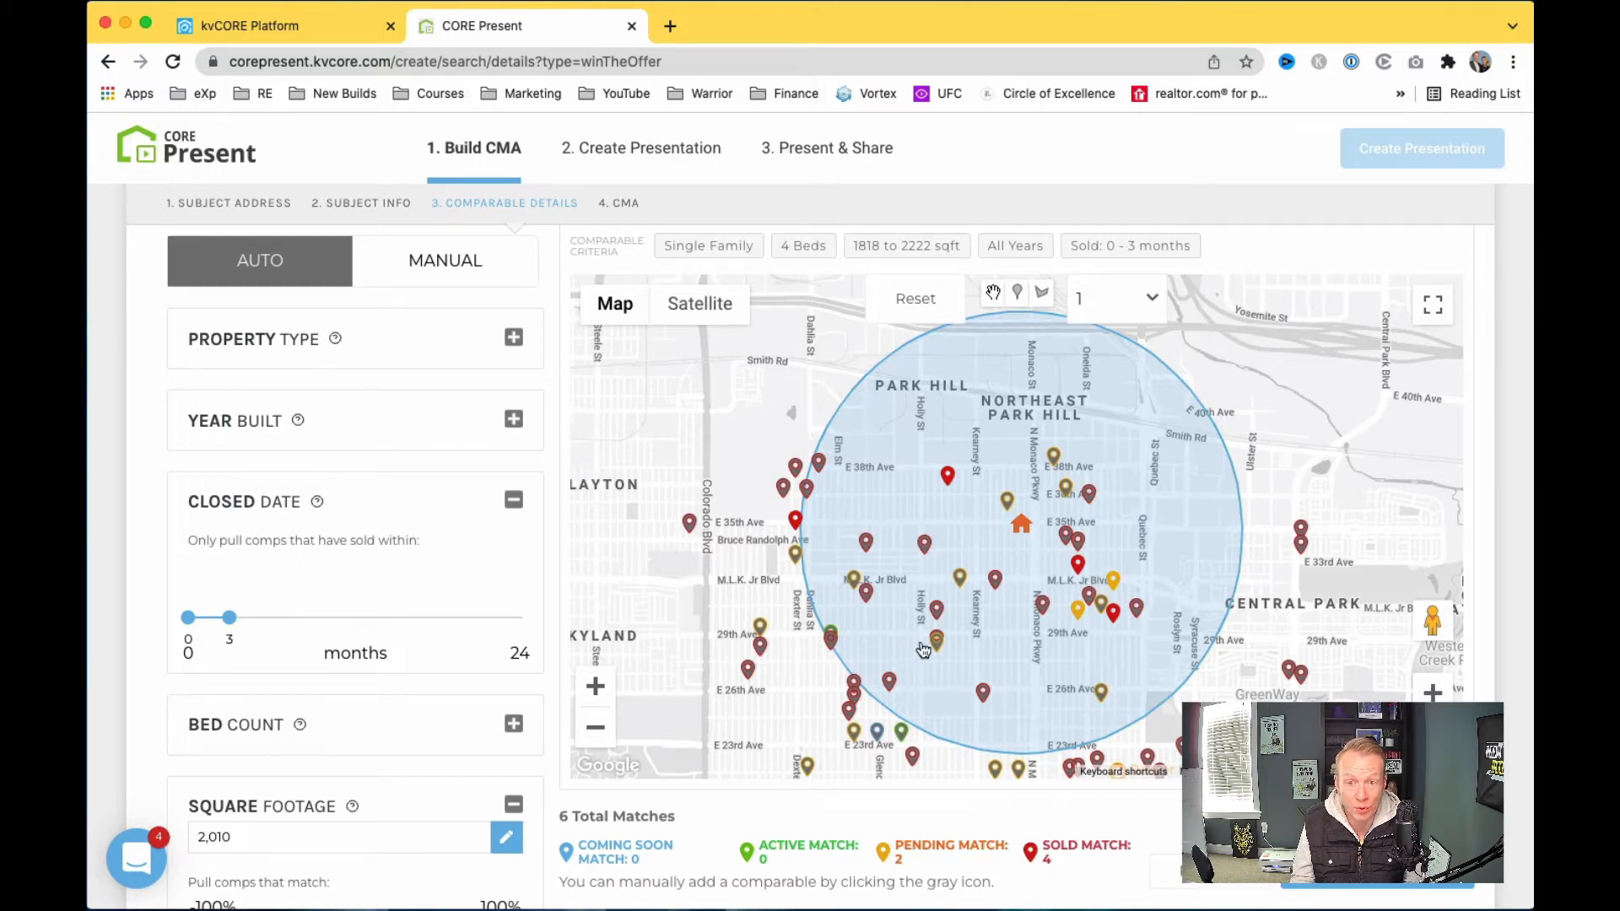
pyautogui.moveTo(1101, 648); pyautogui.dragTo(1026, 668)
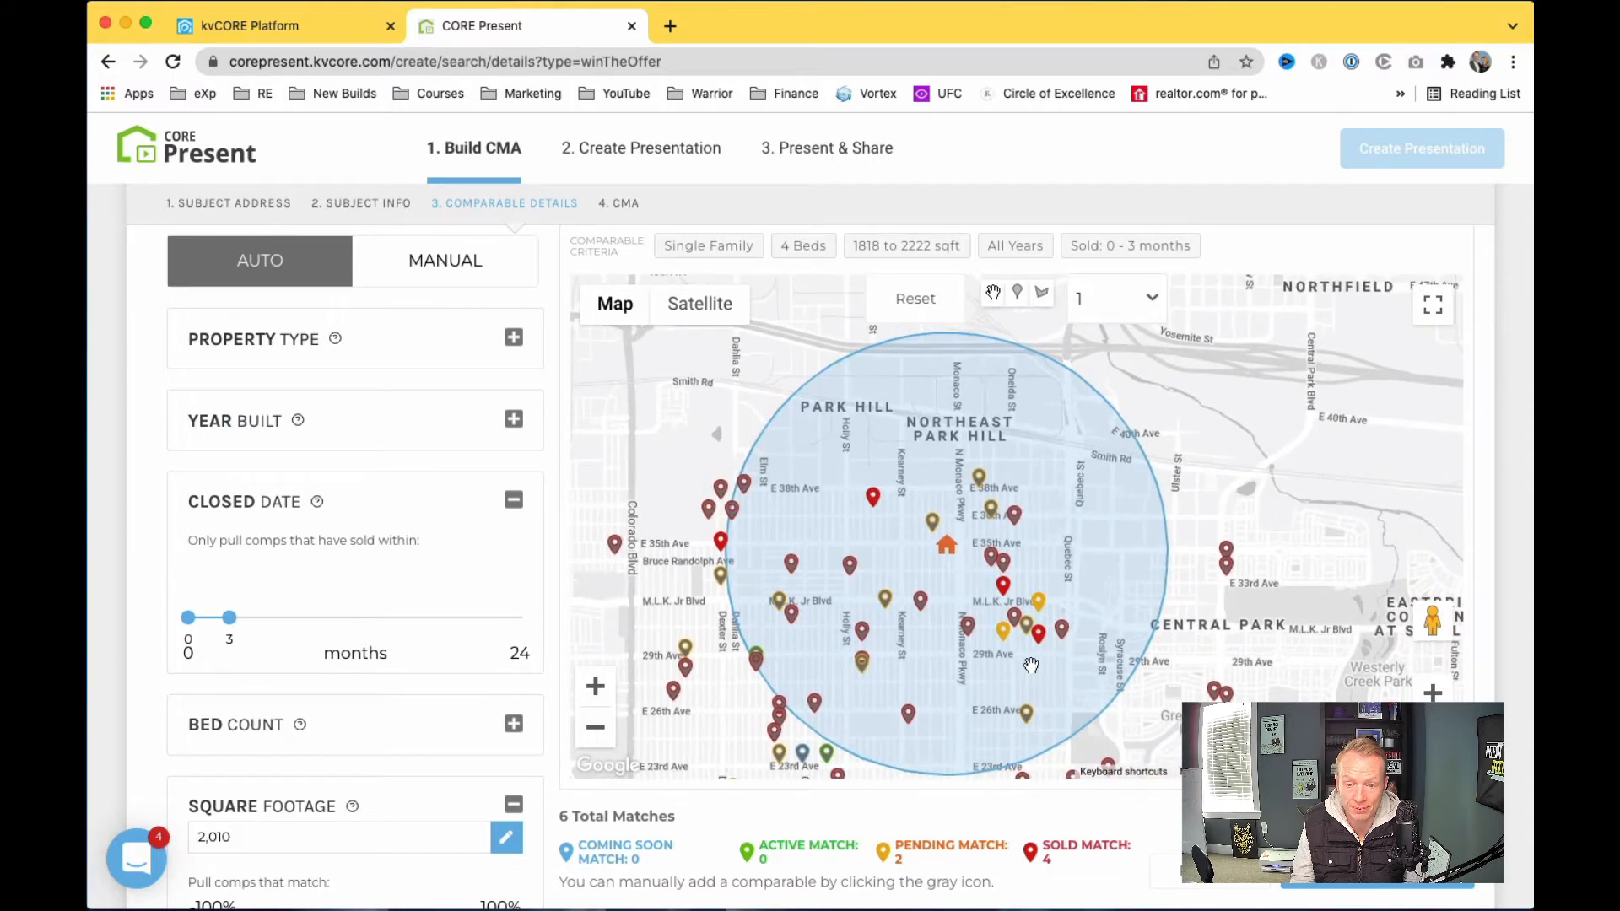
# Step: Draw a custom search polygon bounded by Colorado Blvd, Smith Rd and M.L.K. Jr Blvd
pyautogui.click(1042, 295)
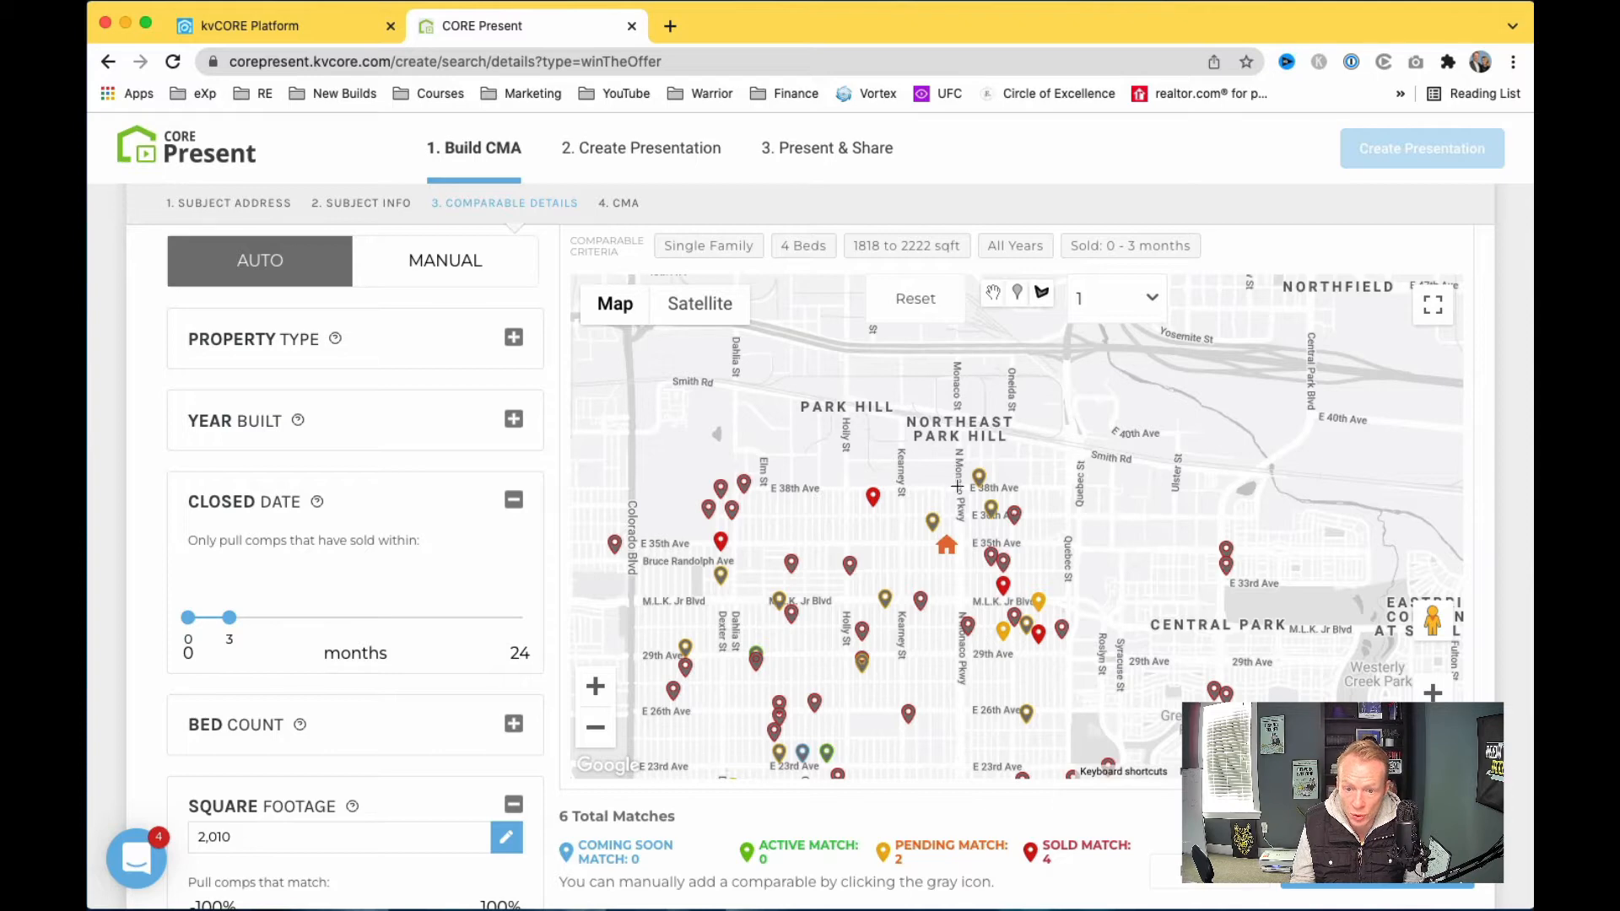
pyautogui.click(959, 442)
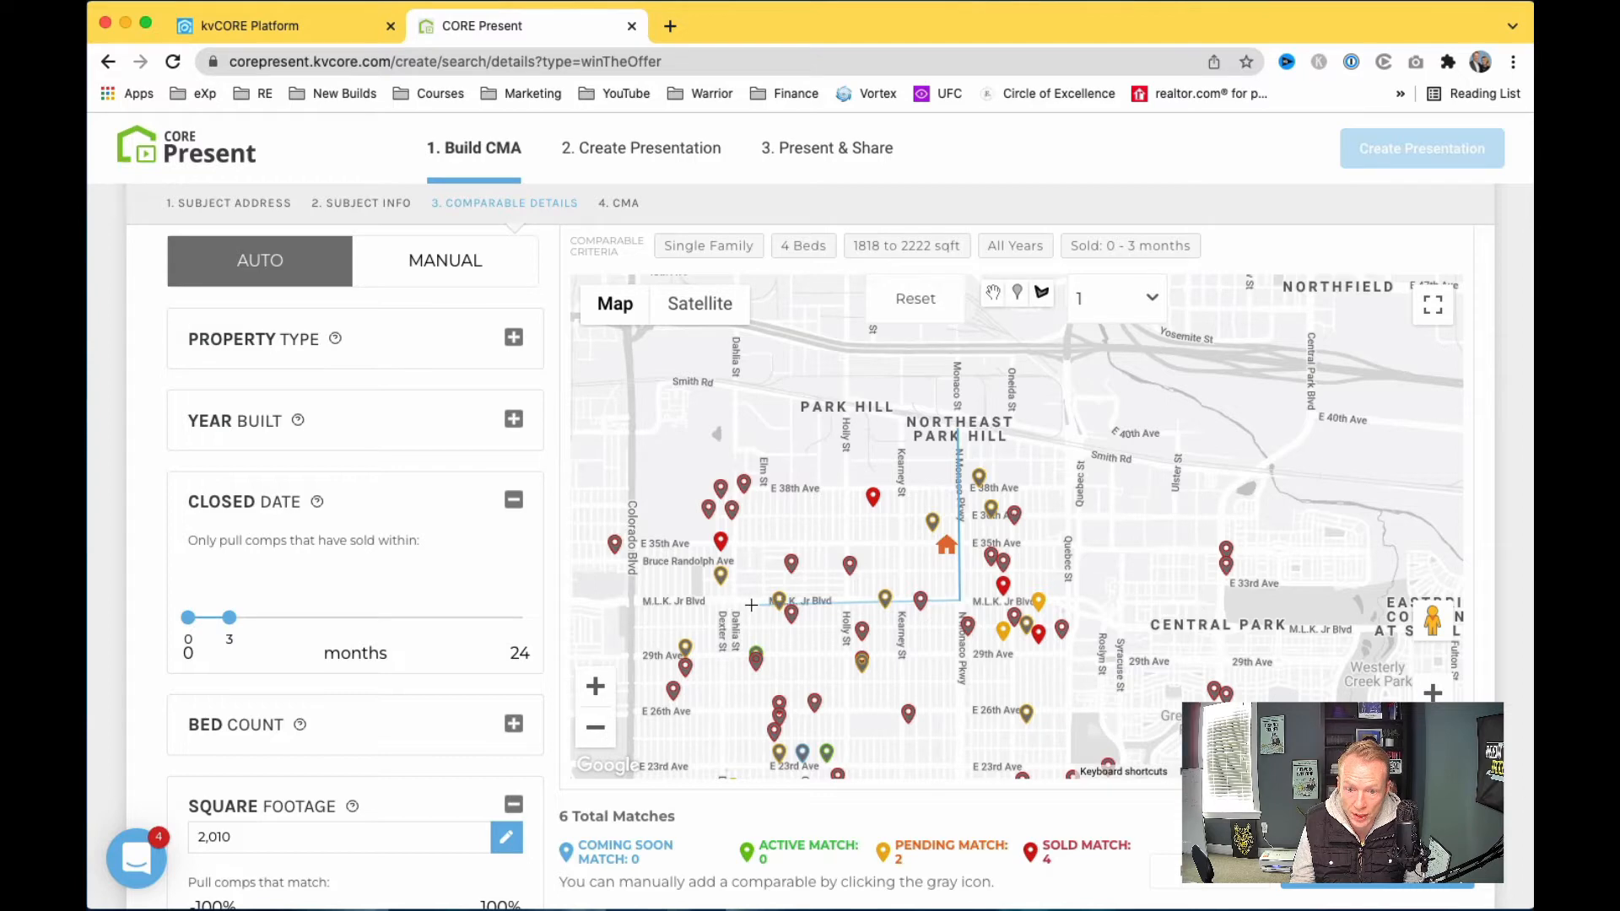
pyautogui.click(640, 601)
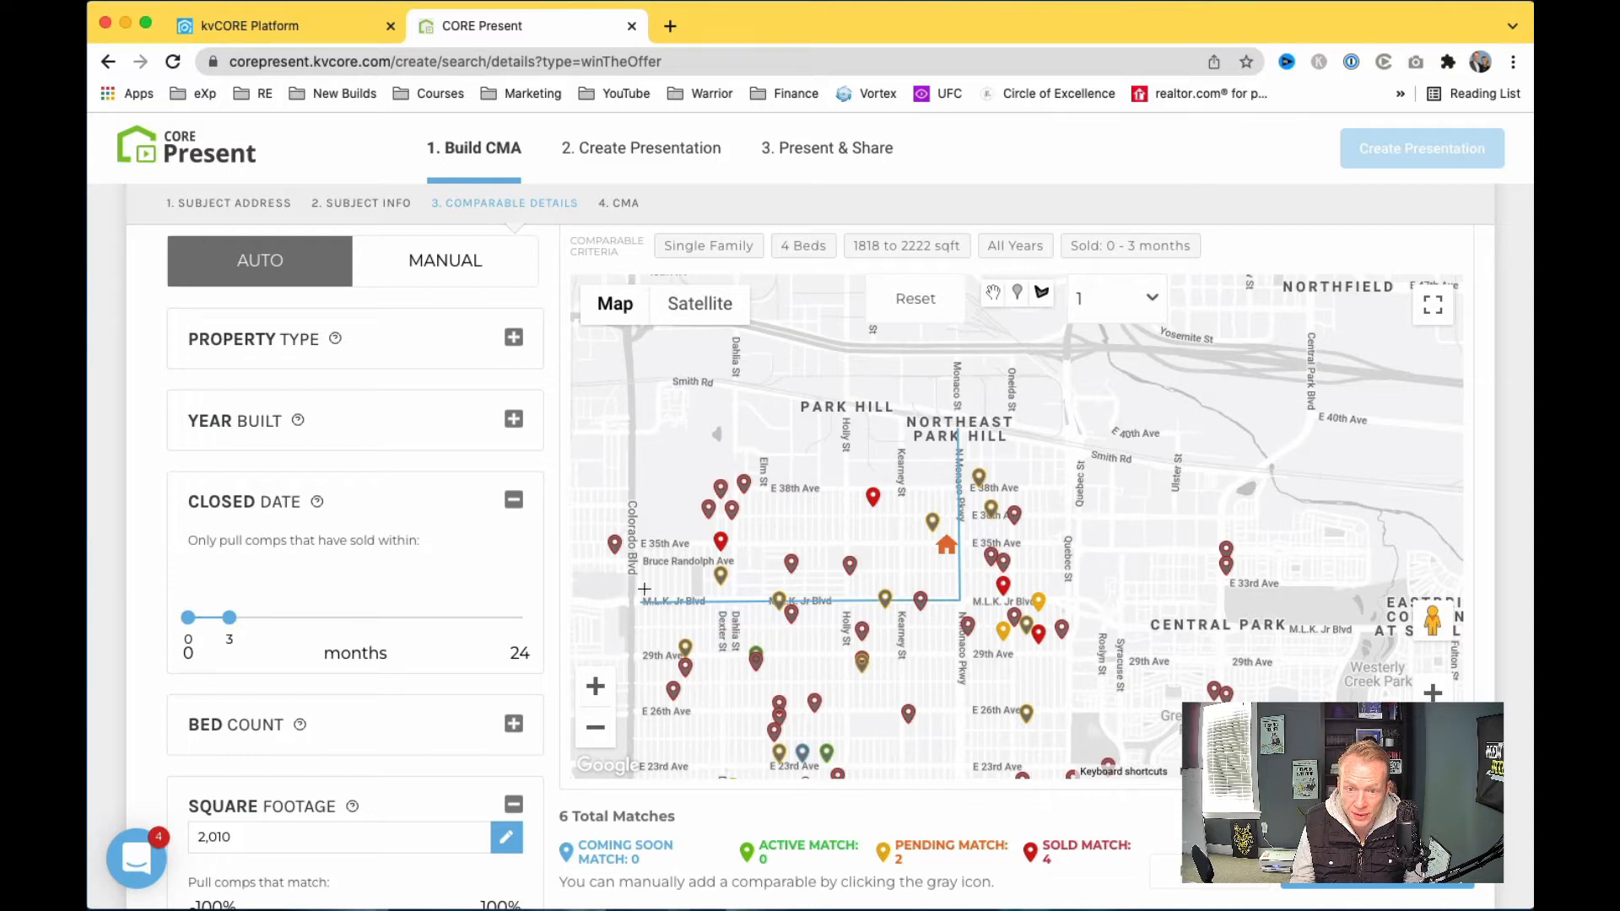
pyautogui.click(634, 378)
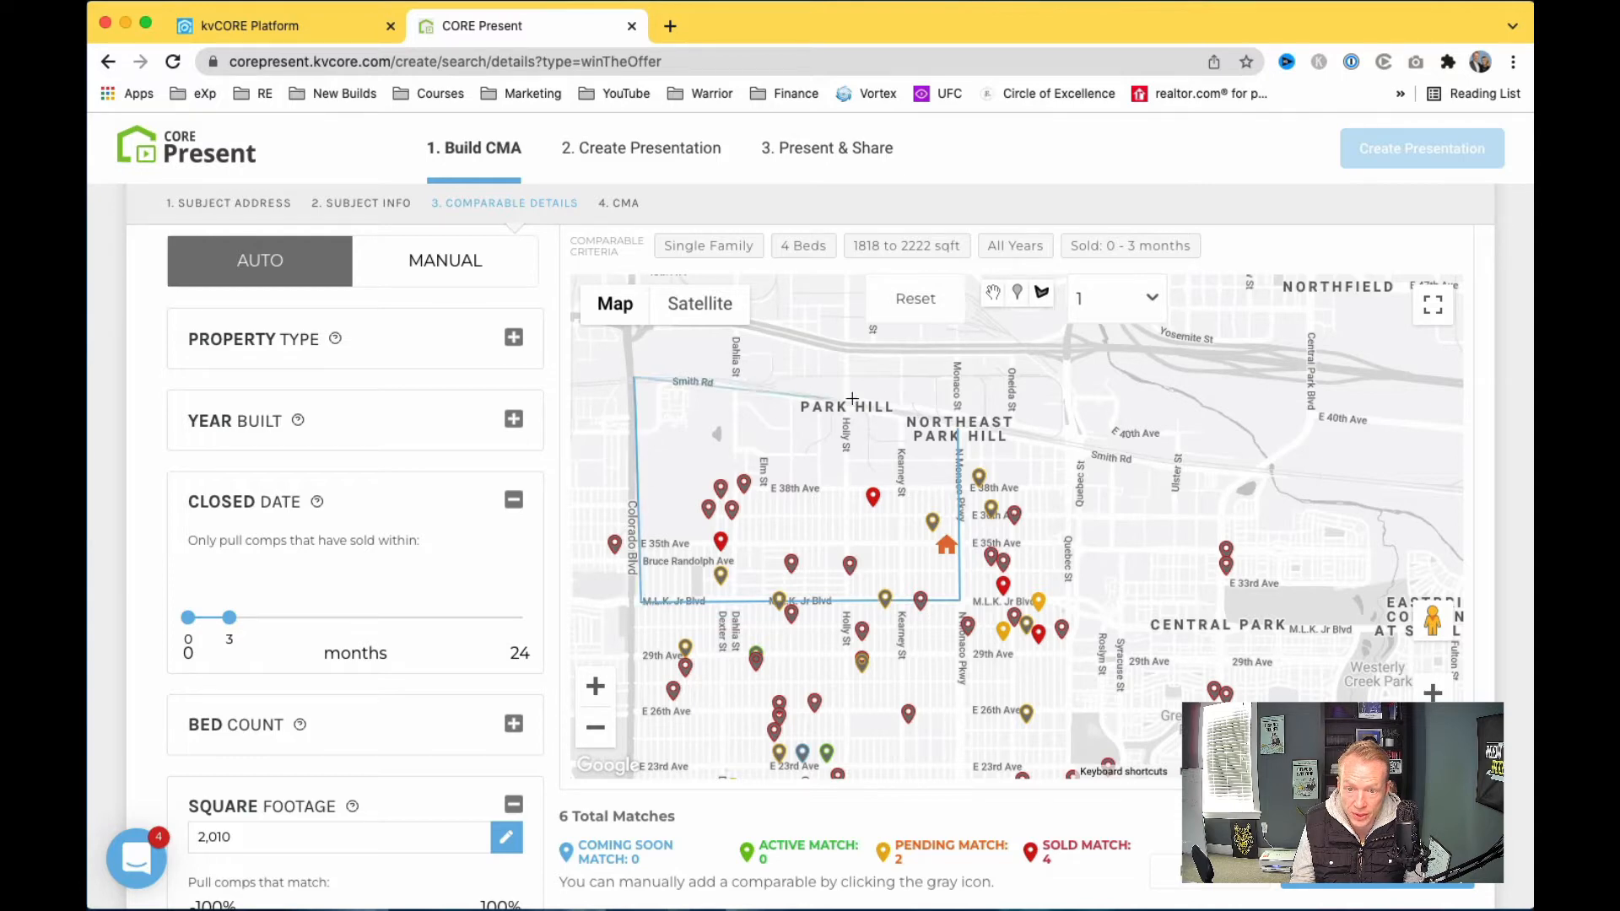
pyautogui.click(959, 422)
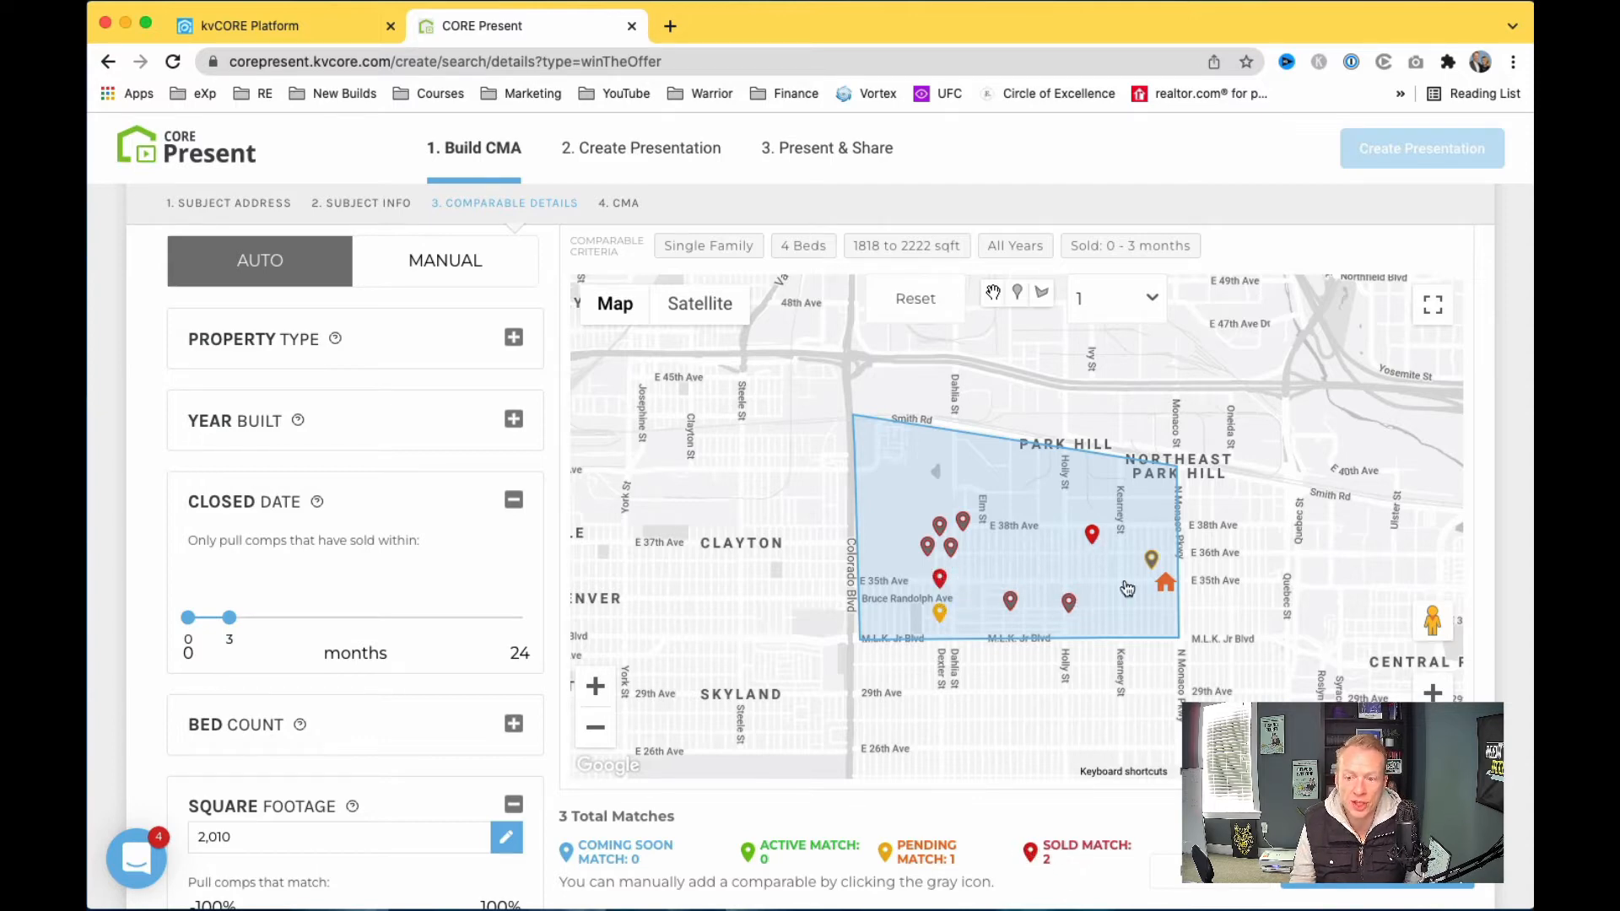
# Step: Add the nearby pending listing and the Holly St, E 33rd Ave, Dahlia St and N Dexter St sales as comparables
pyautogui.click(1150, 562)
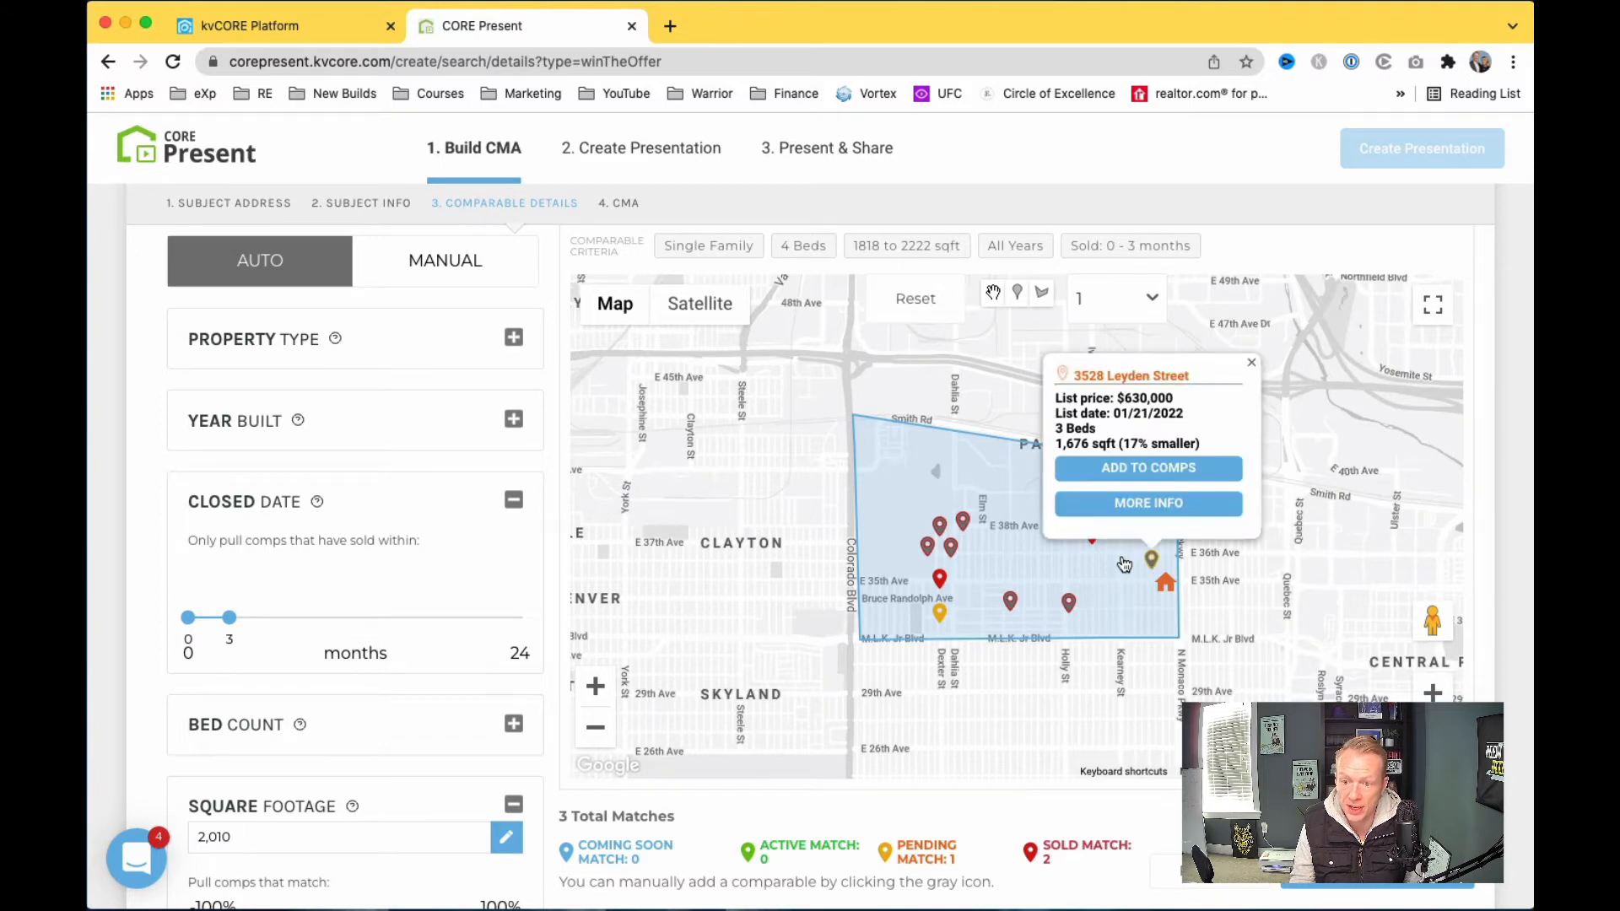
pyautogui.click(1135, 469)
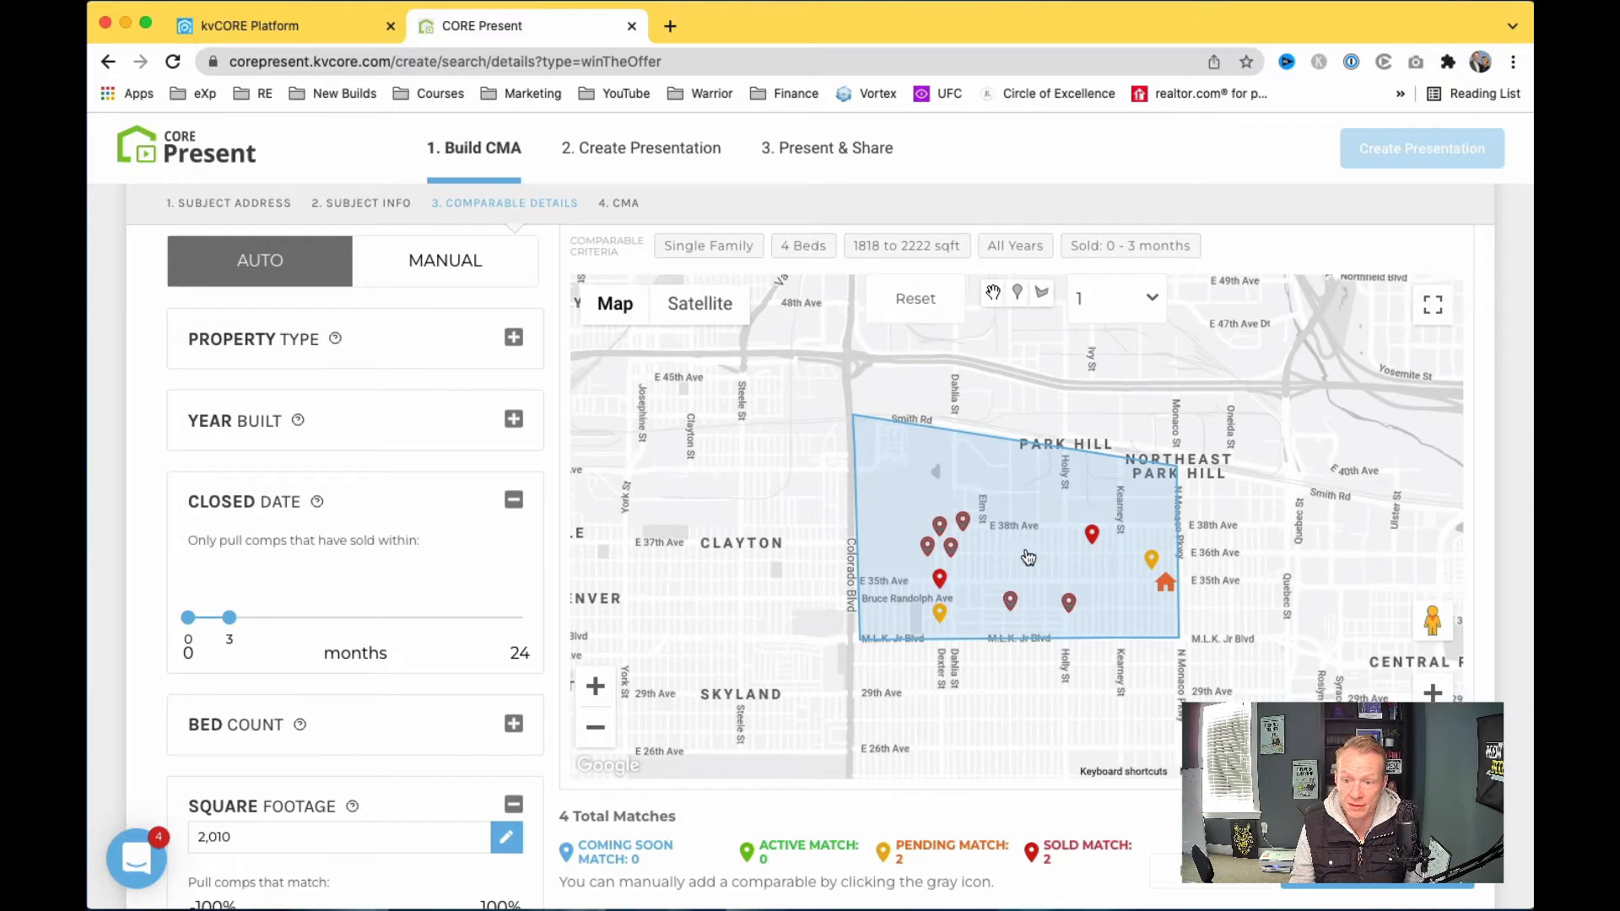
pyautogui.click(1069, 604)
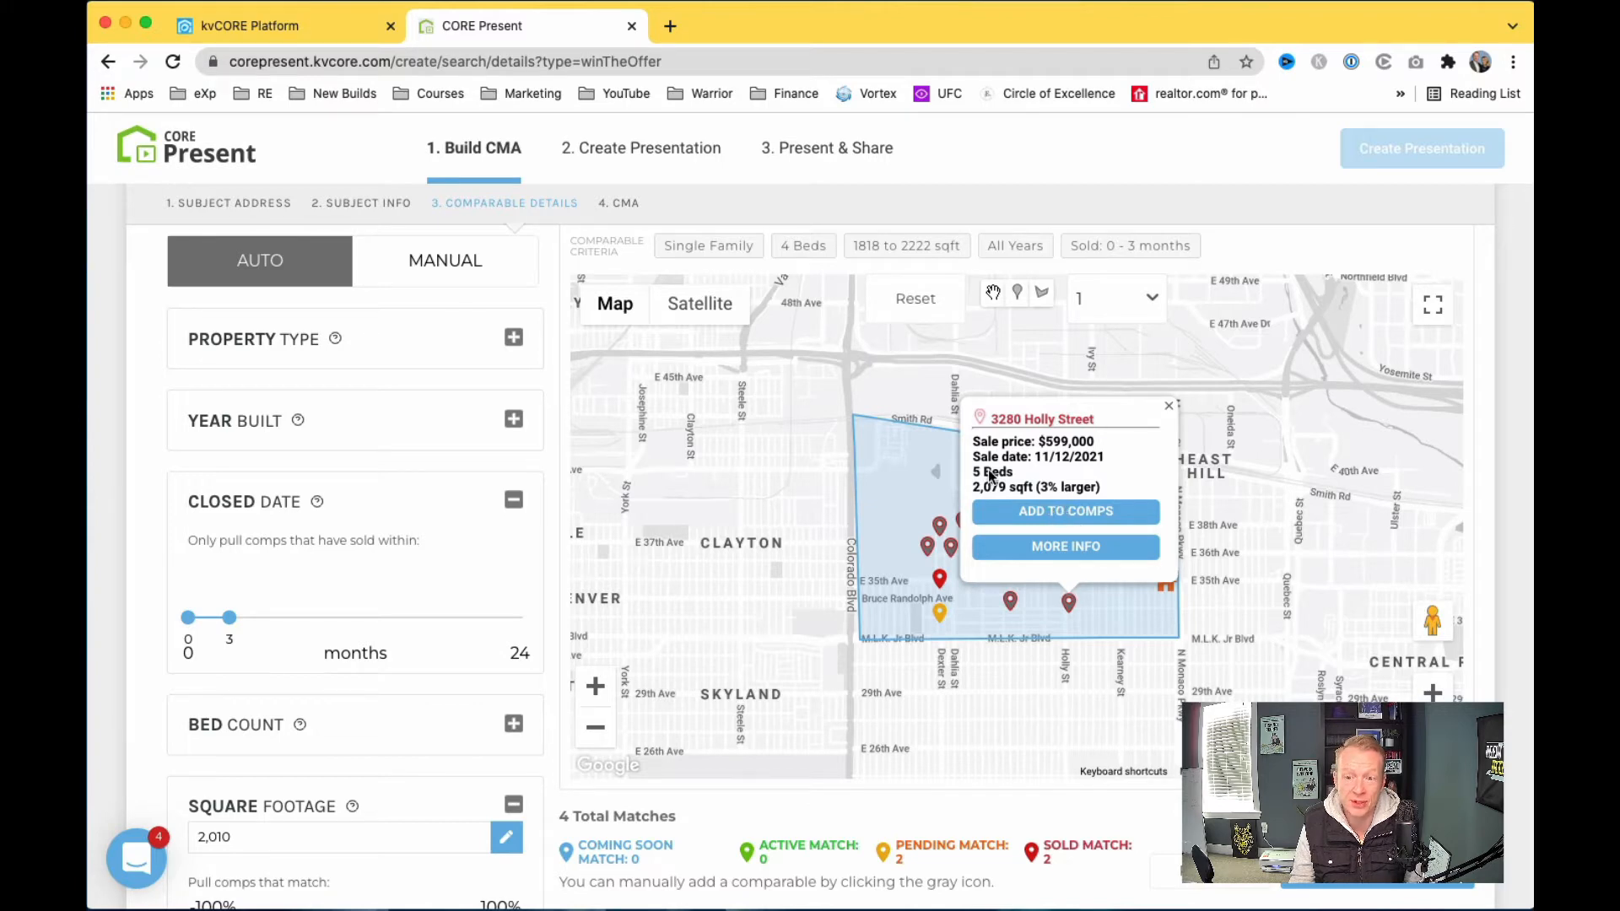
pyautogui.click(1047, 513)
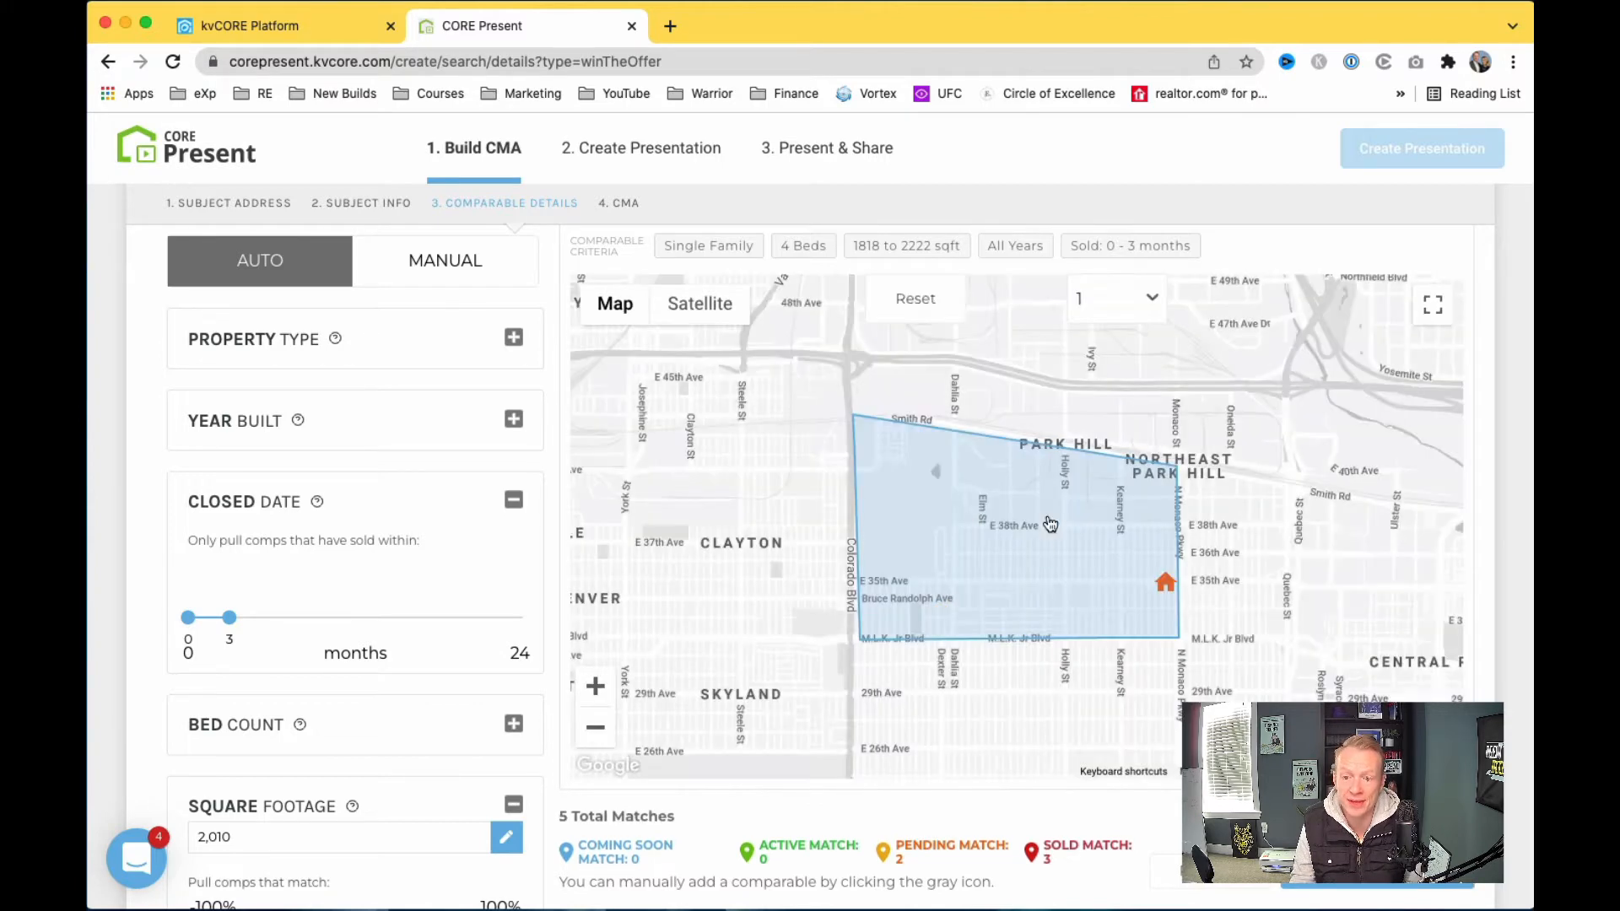
pyautogui.click(1010, 602)
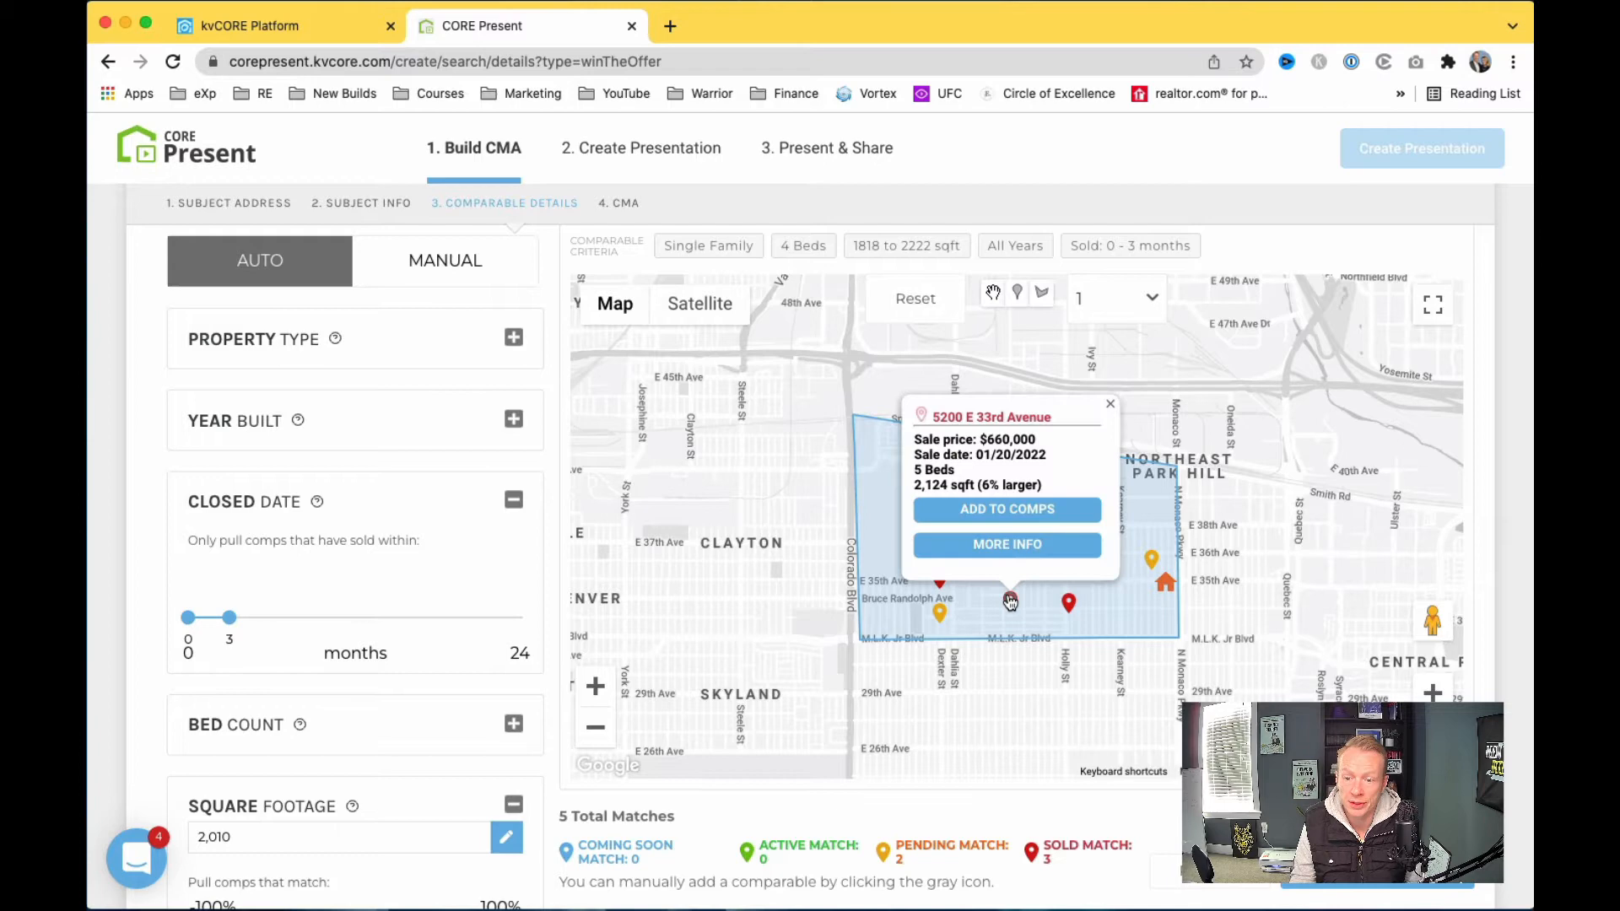
pyautogui.click(1010, 510)
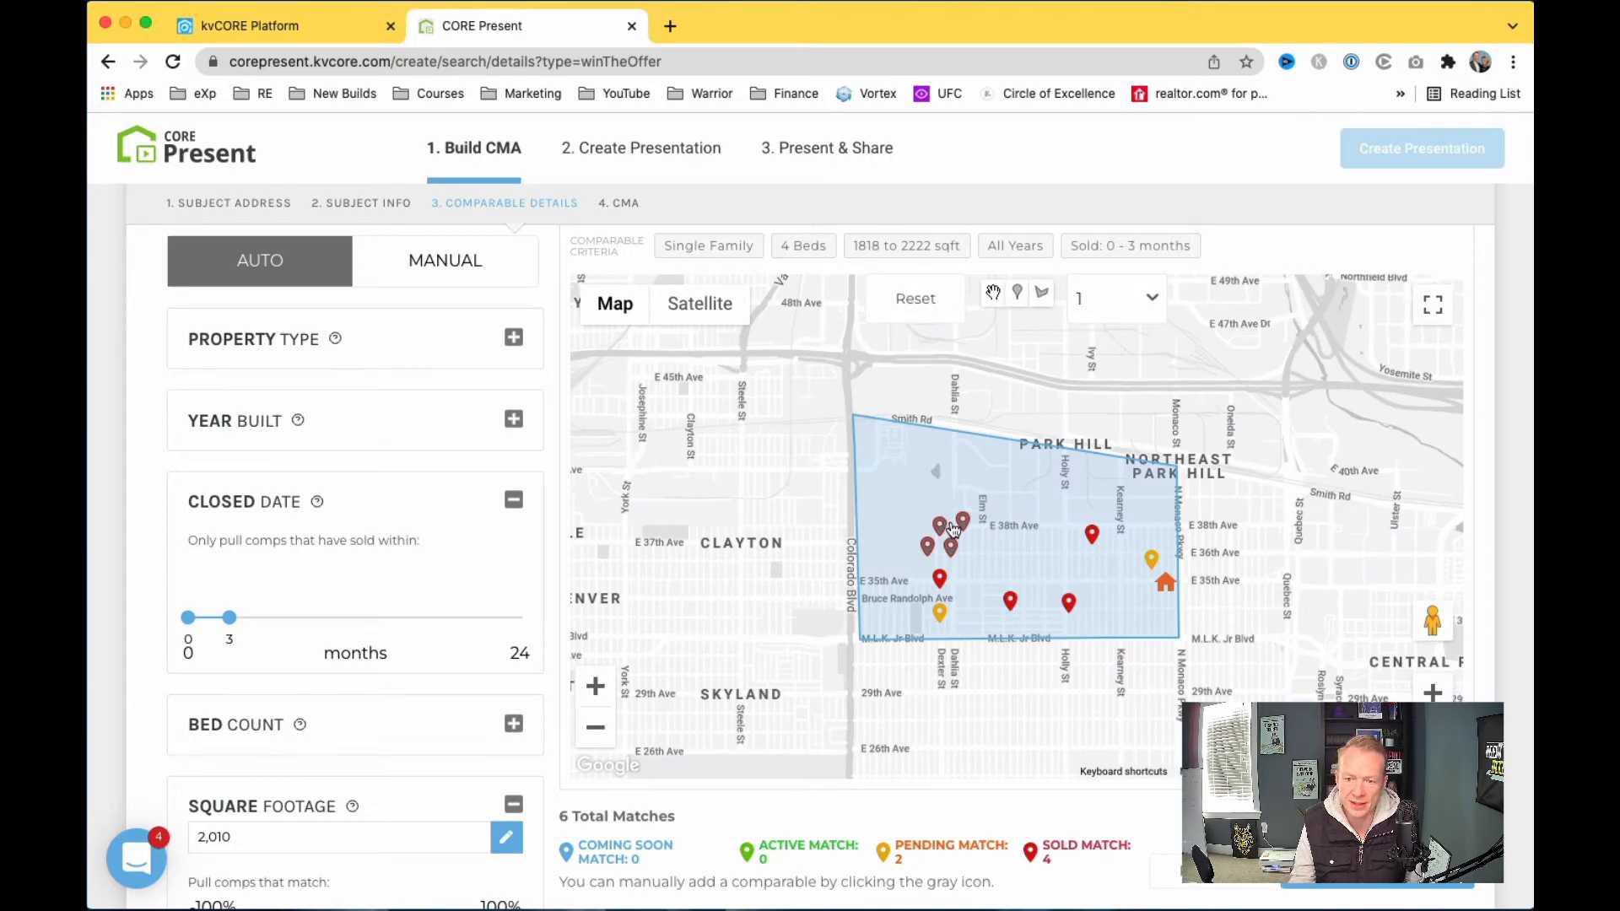
pyautogui.click(962, 524)
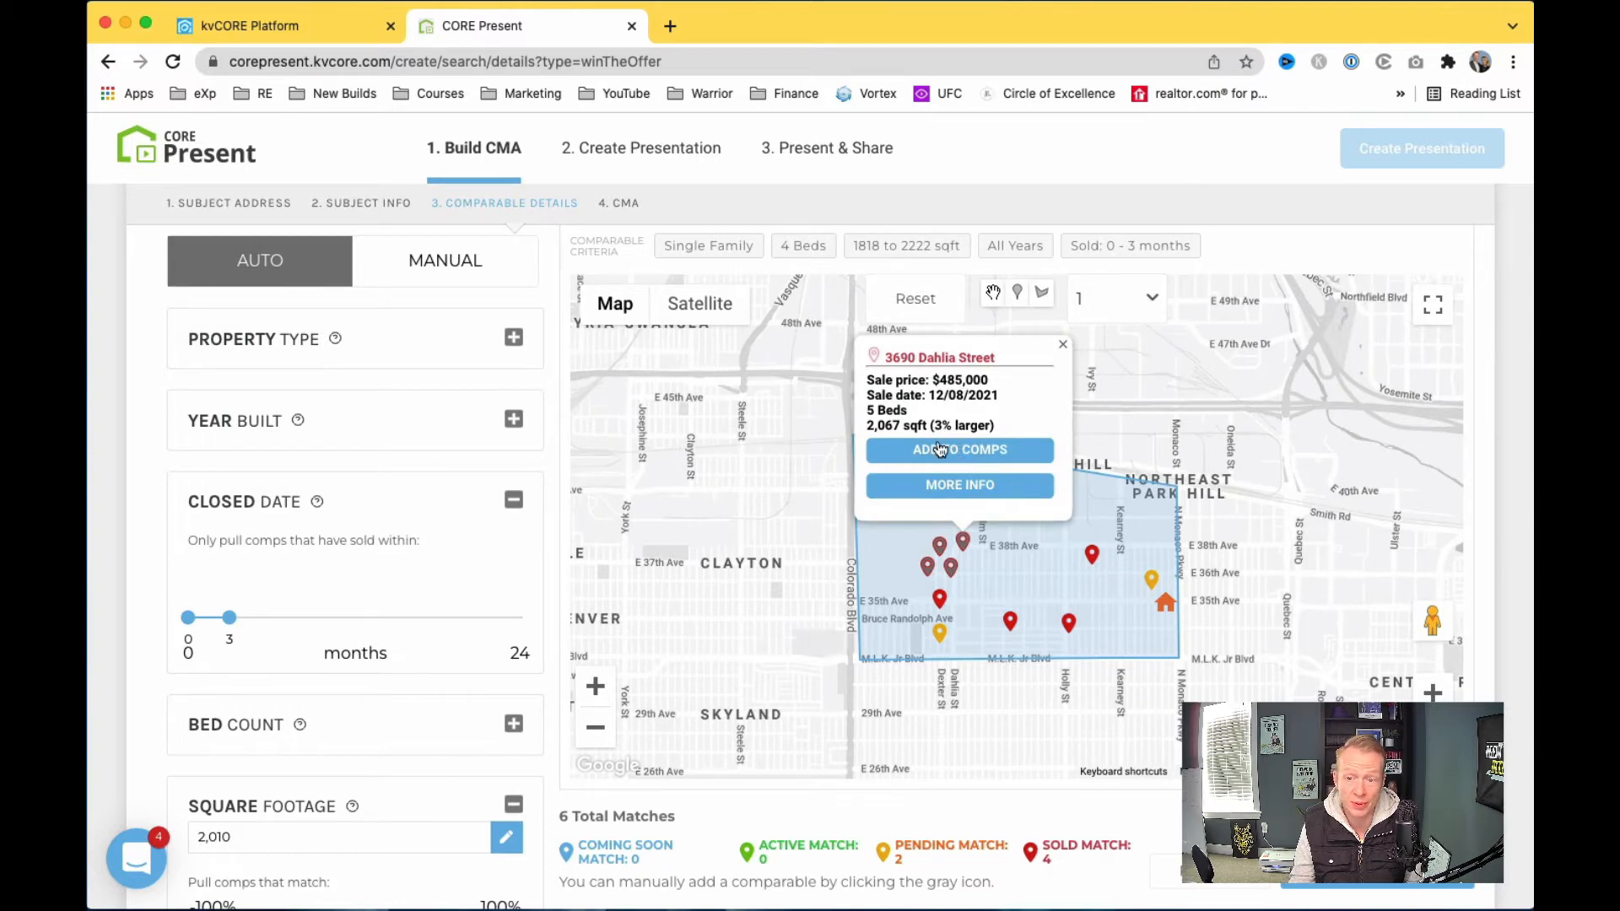
pyautogui.click(952, 456)
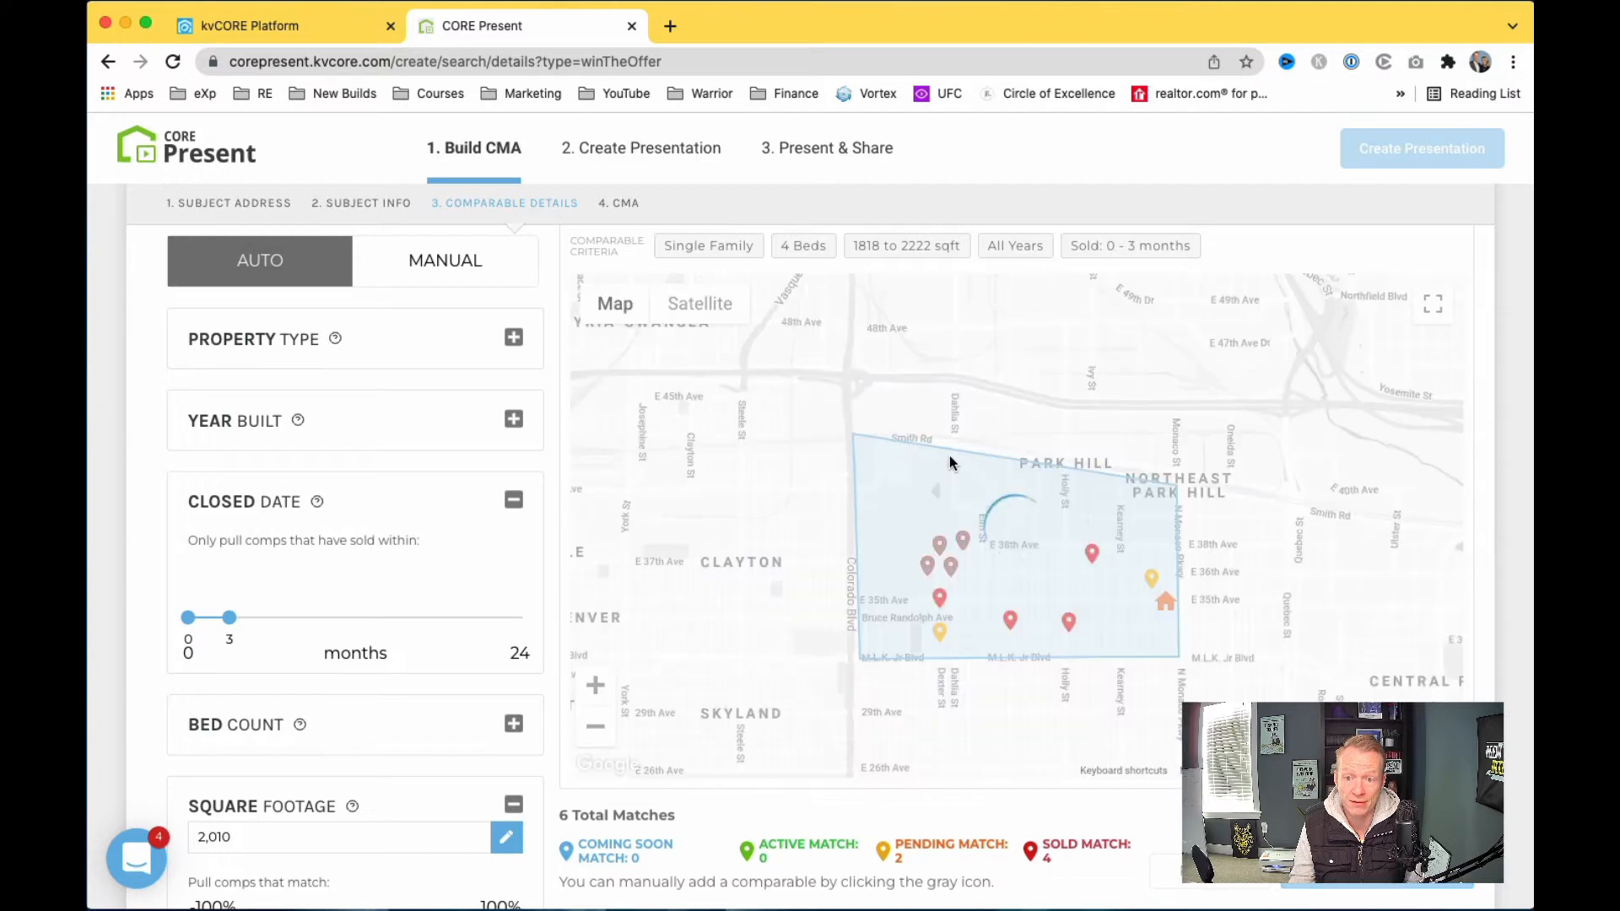
pyautogui.click(940, 528)
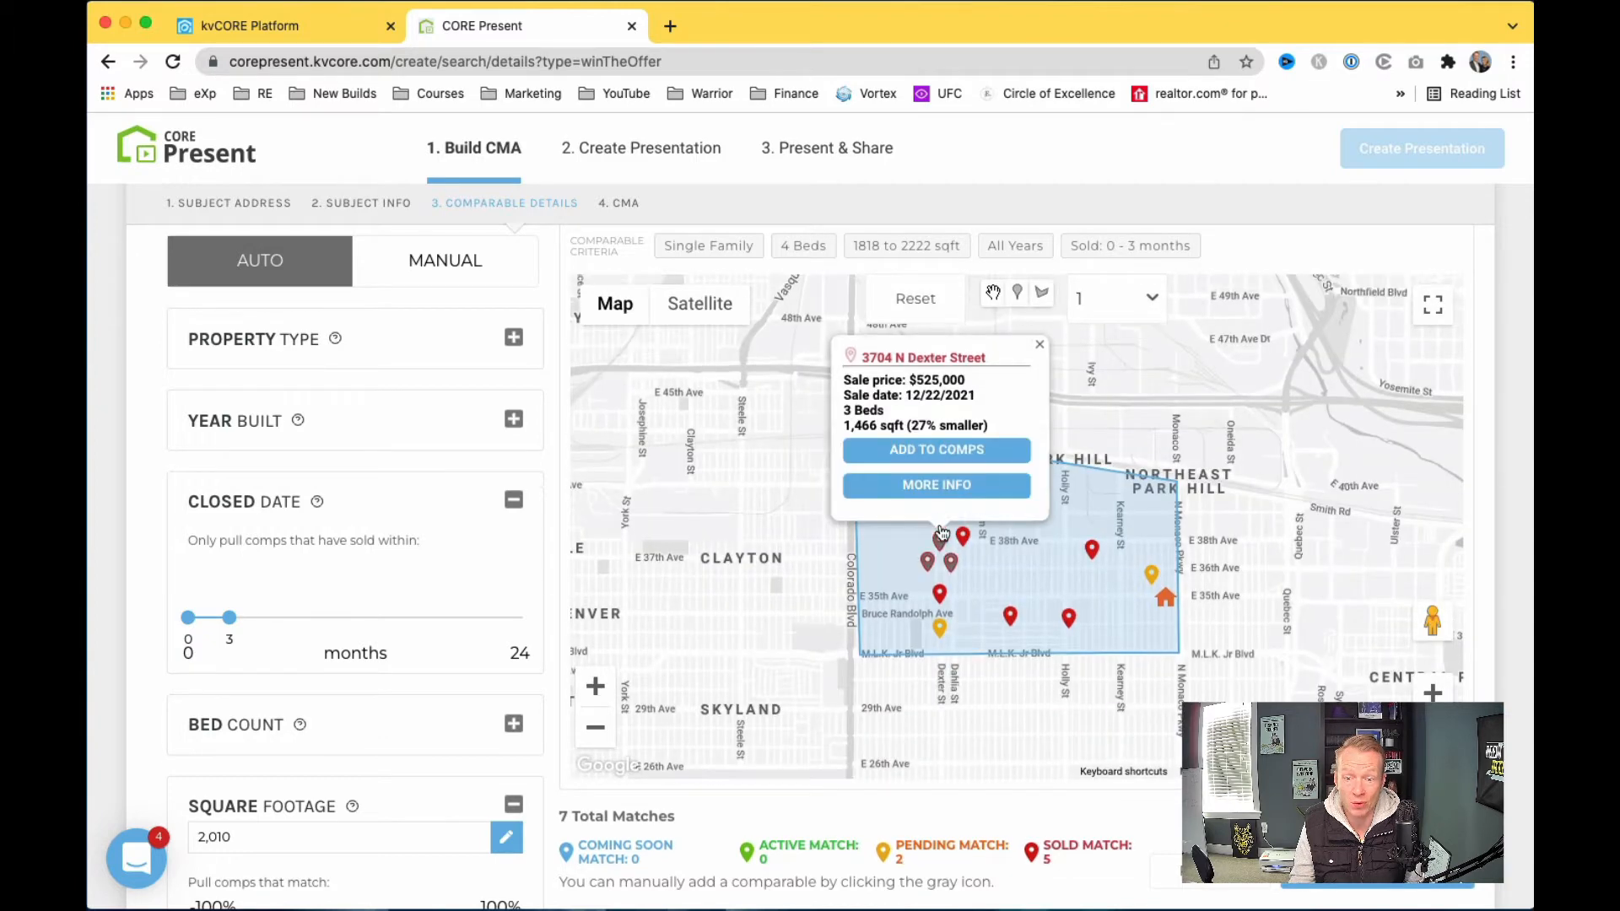
pyautogui.click(940, 458)
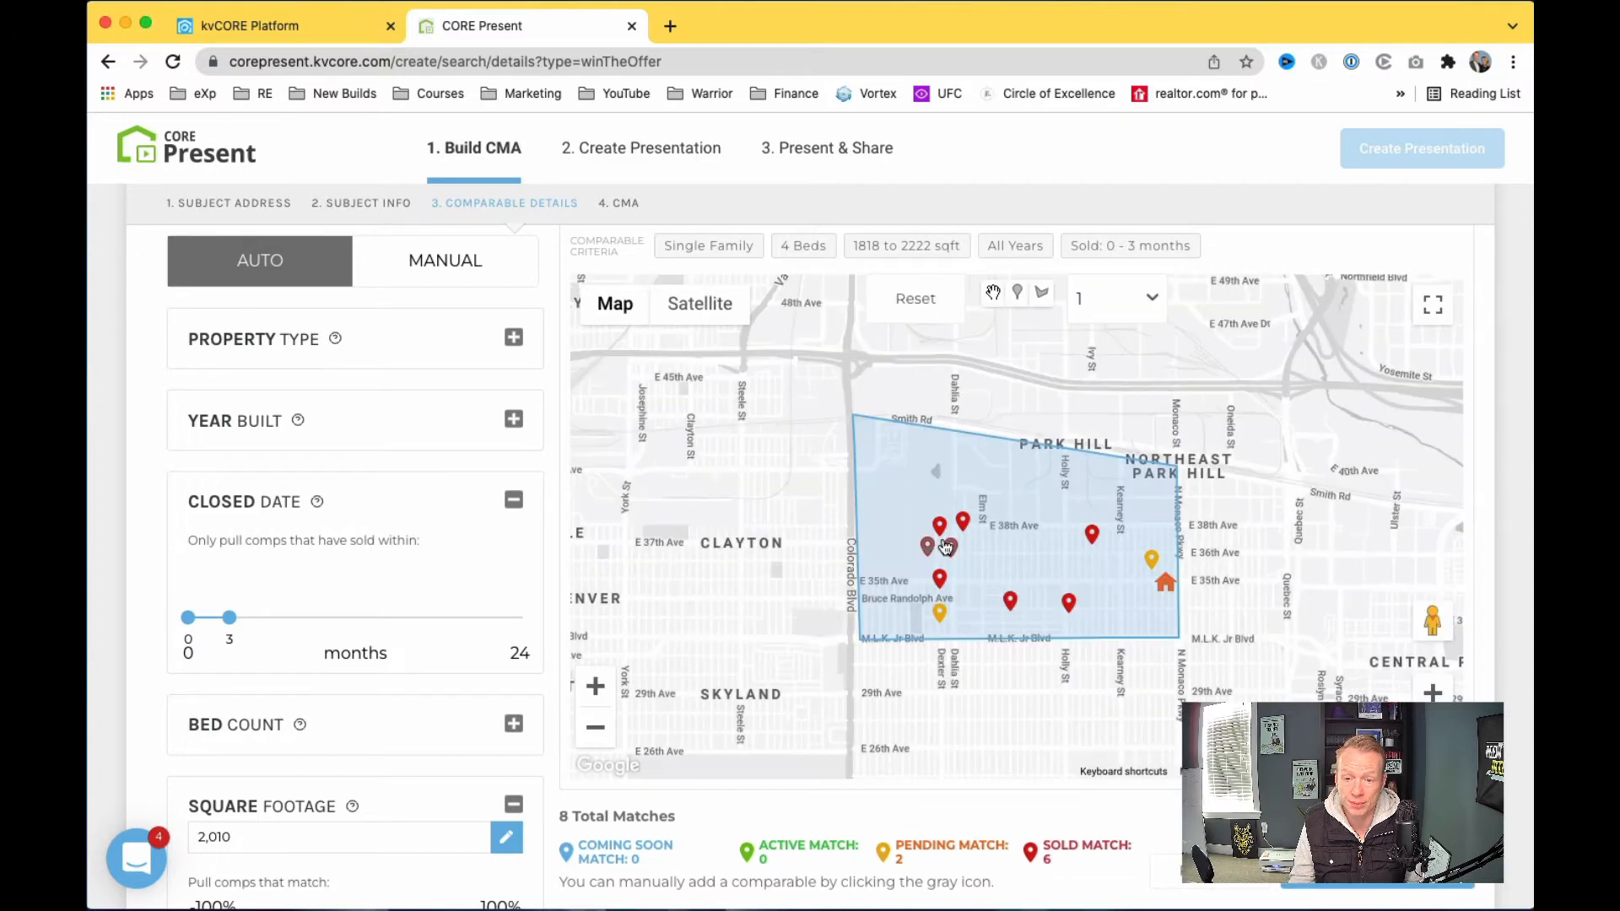
pyautogui.click(942, 531)
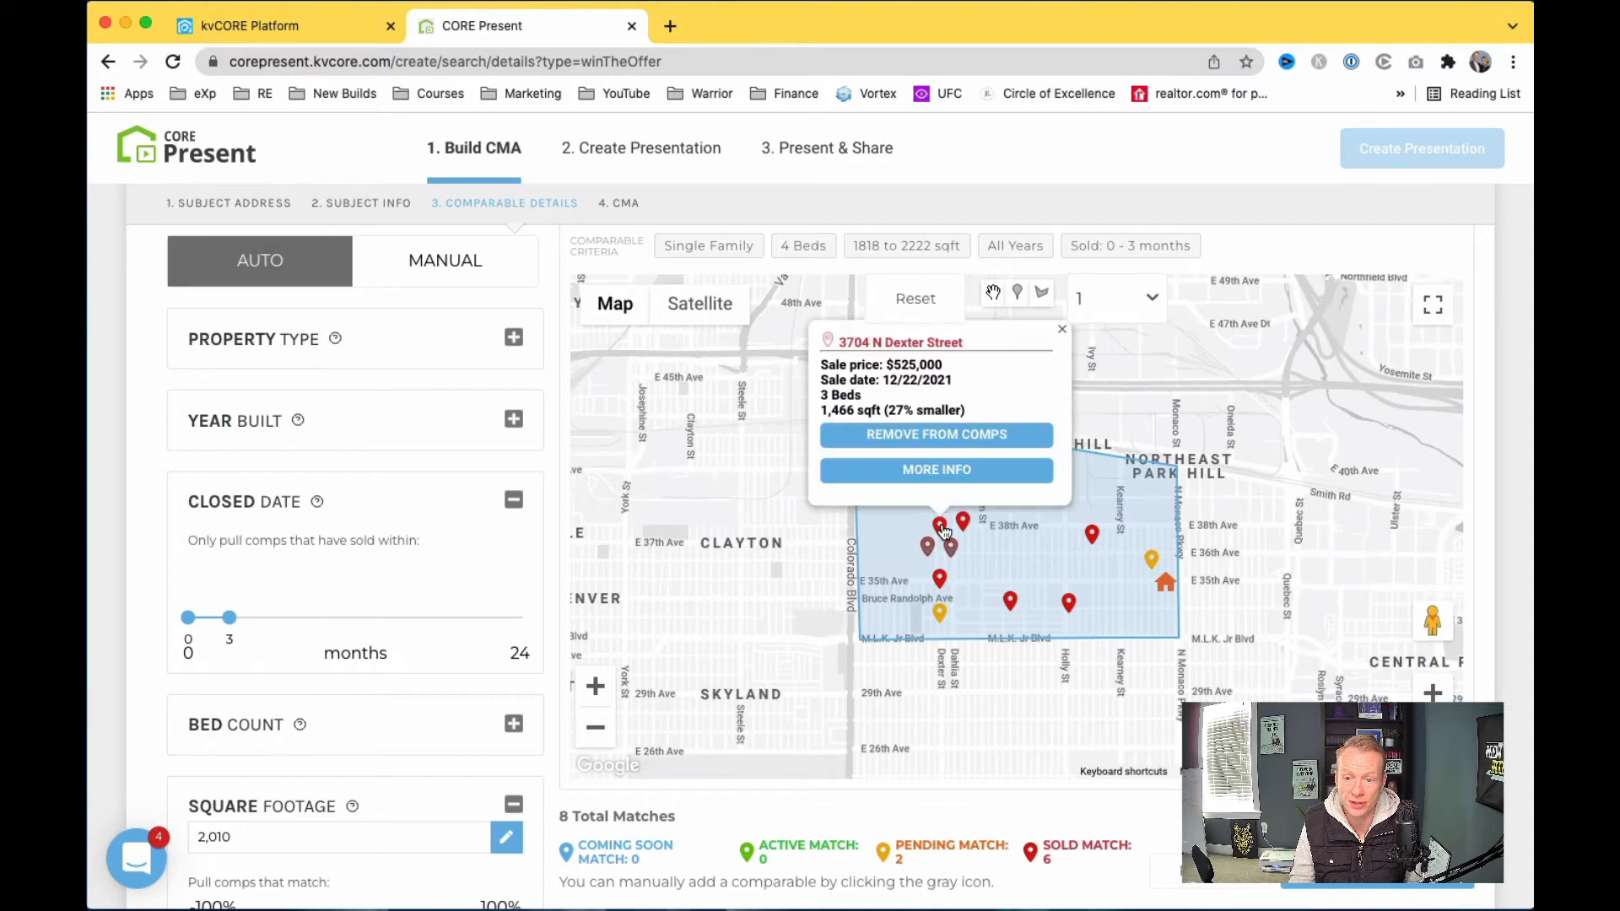
pyautogui.click(921, 447)
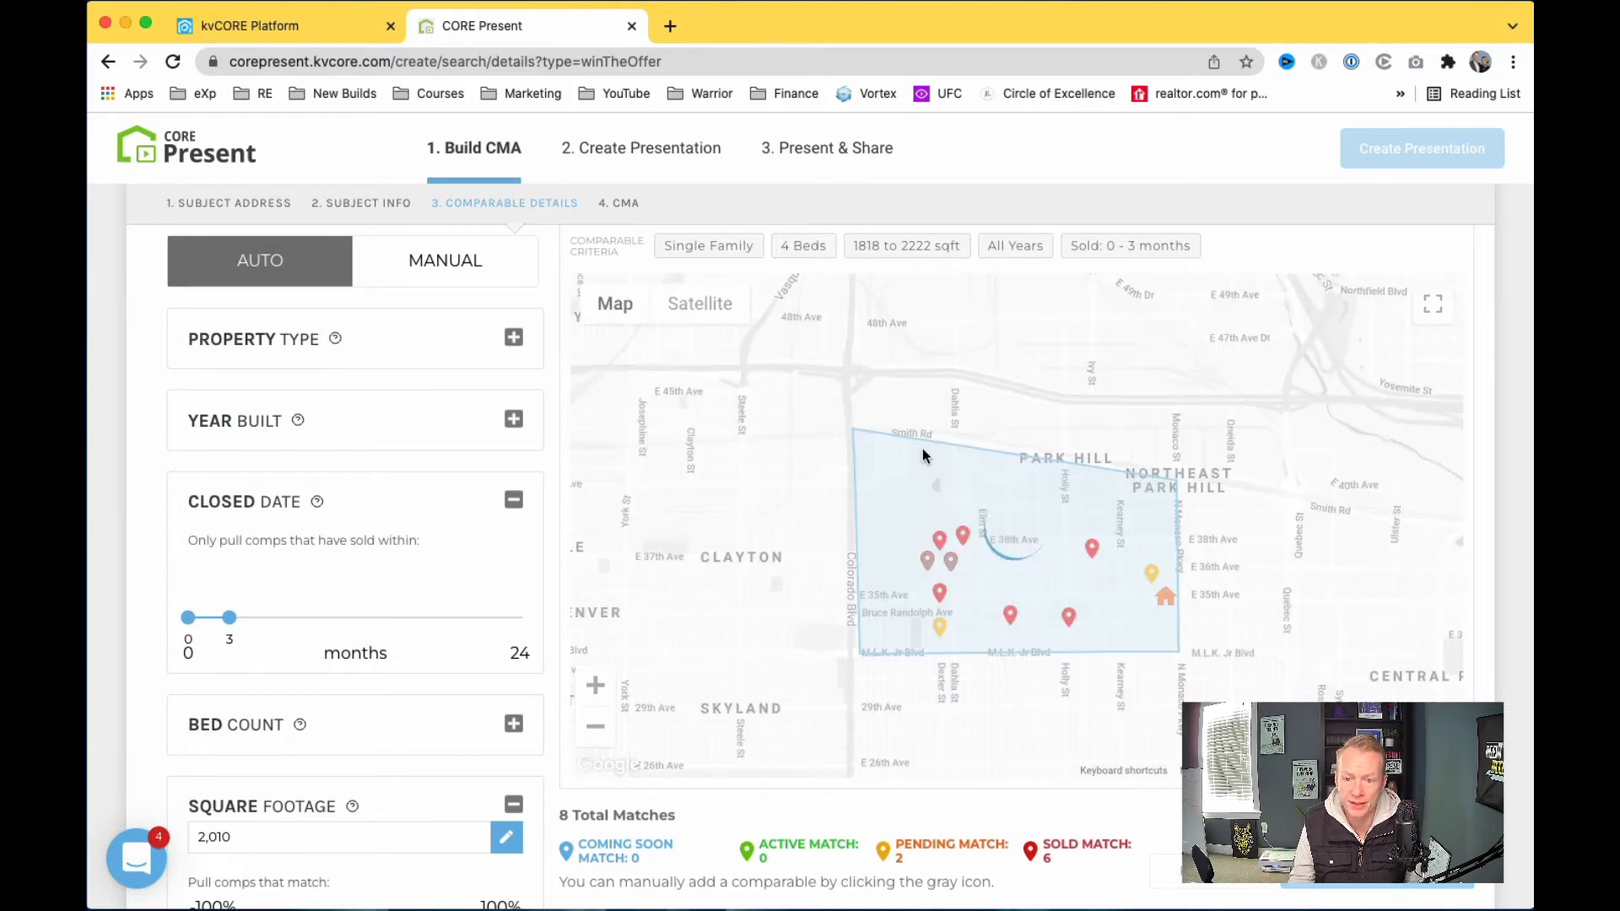
pyautogui.click(928, 550)
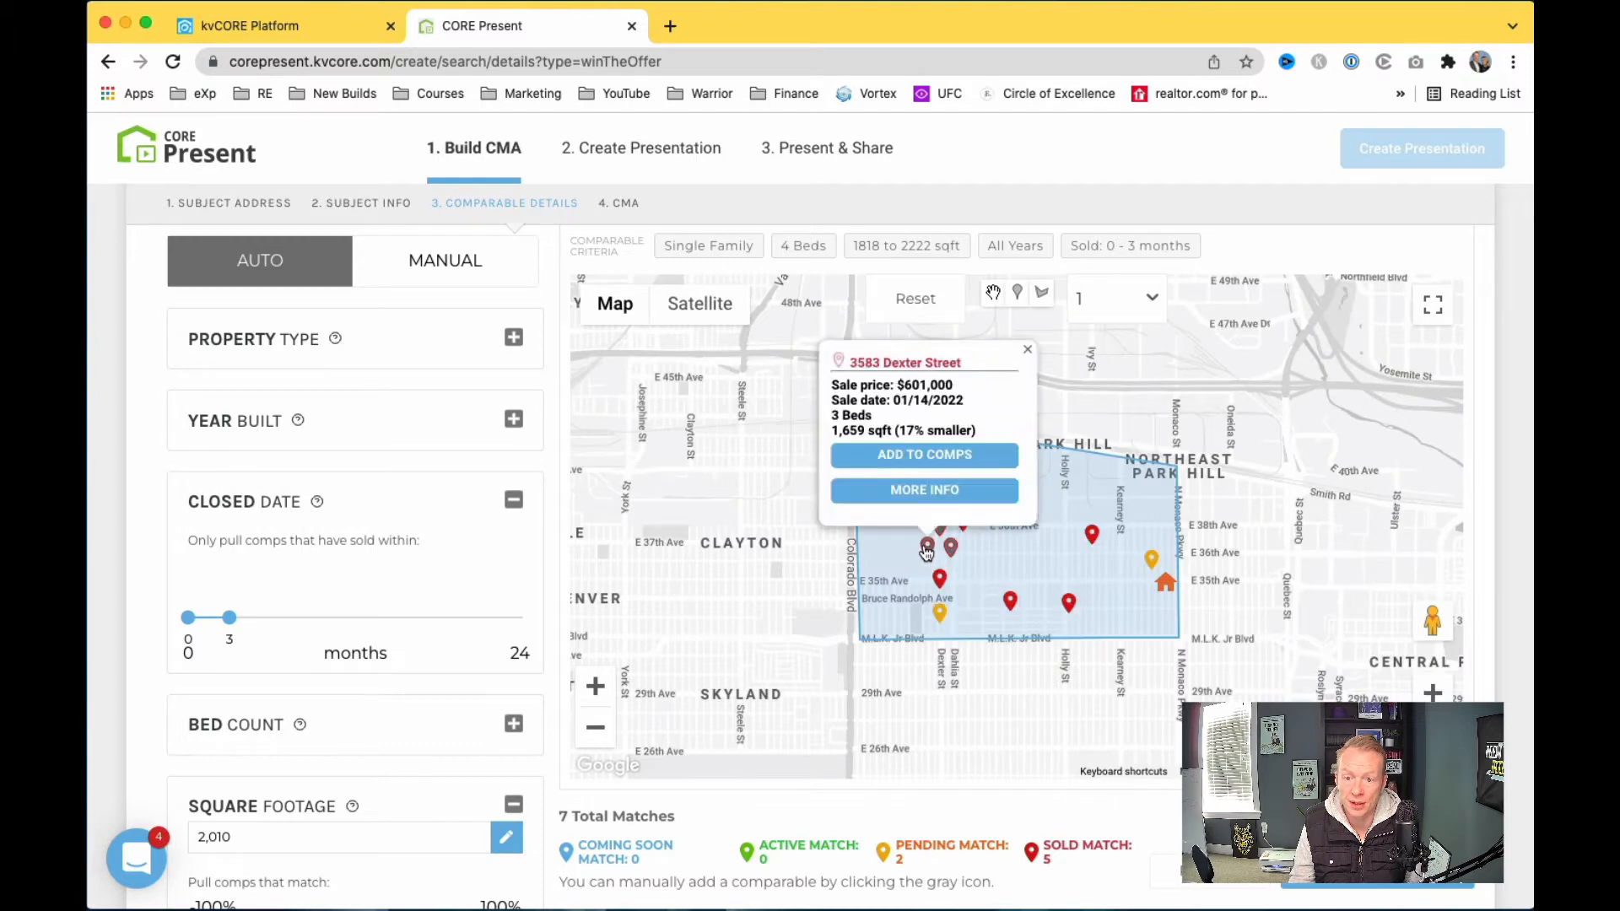
pyautogui.click(951, 550)
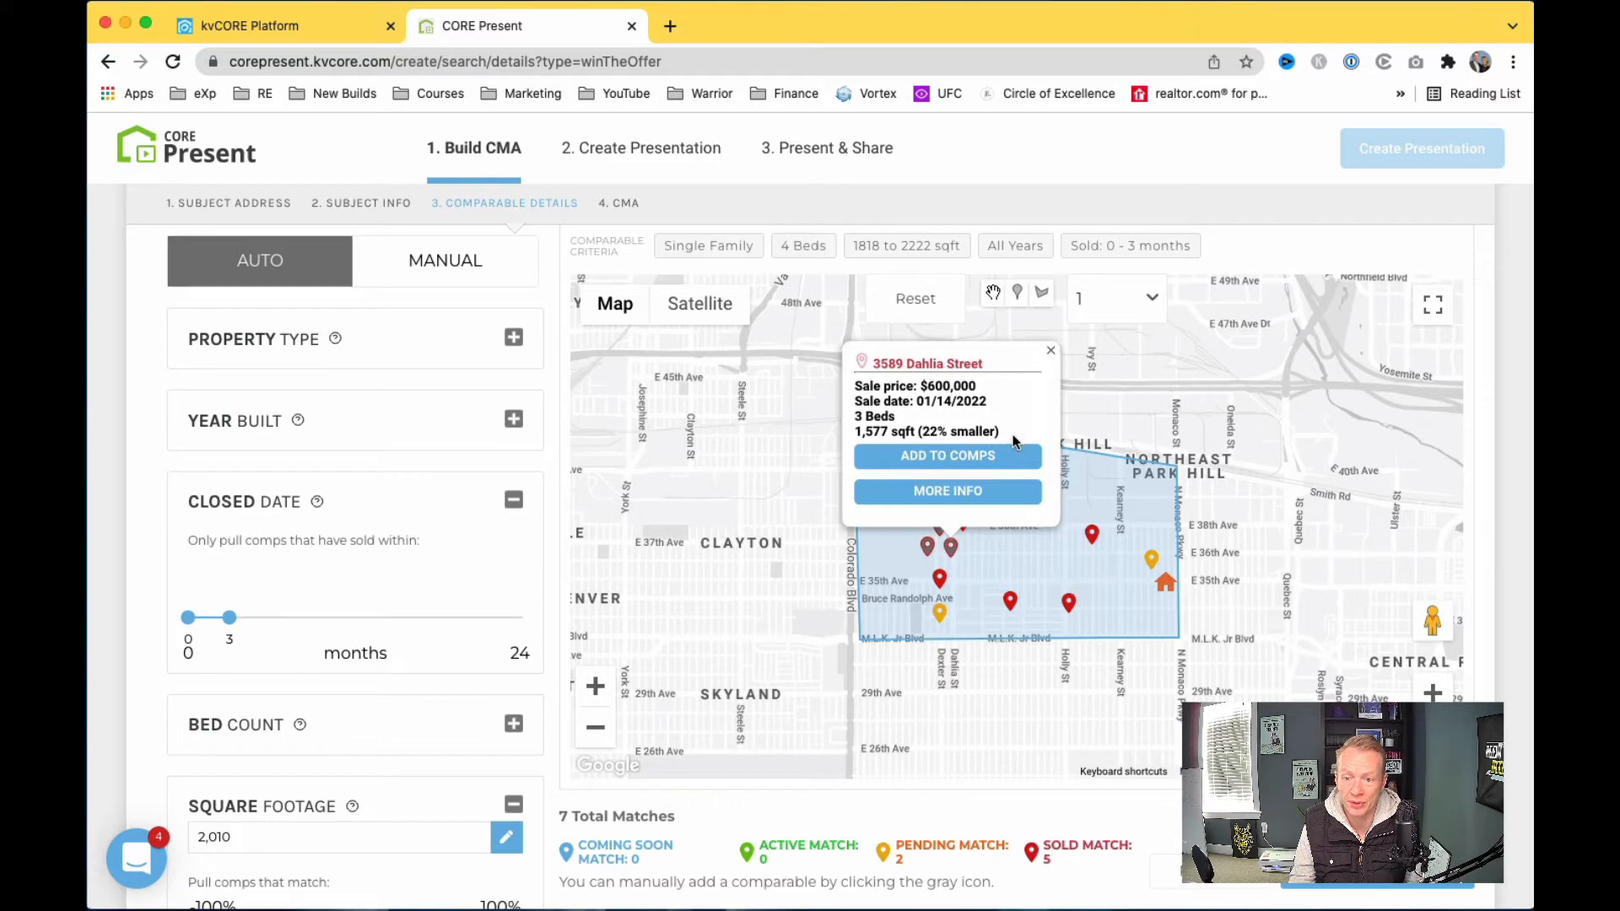
pyautogui.click(1049, 352)
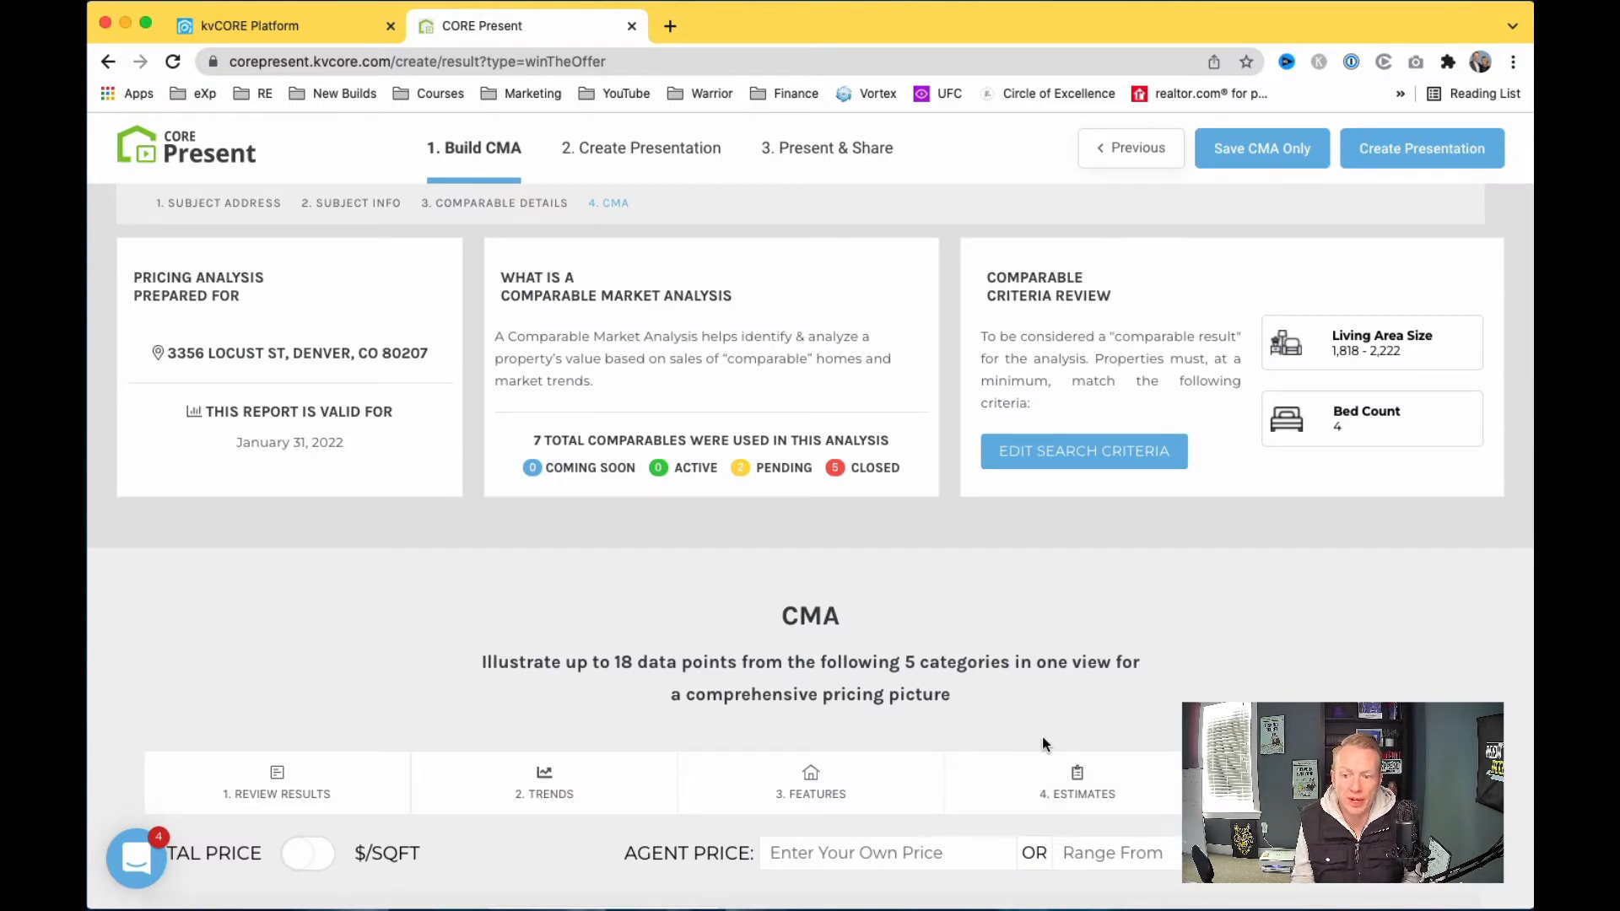
# Step: Switch the CMA pricing chart to $/SQFT, showing $278–$363 per square foot
pyautogui.scroll(-4, 1041, 737)
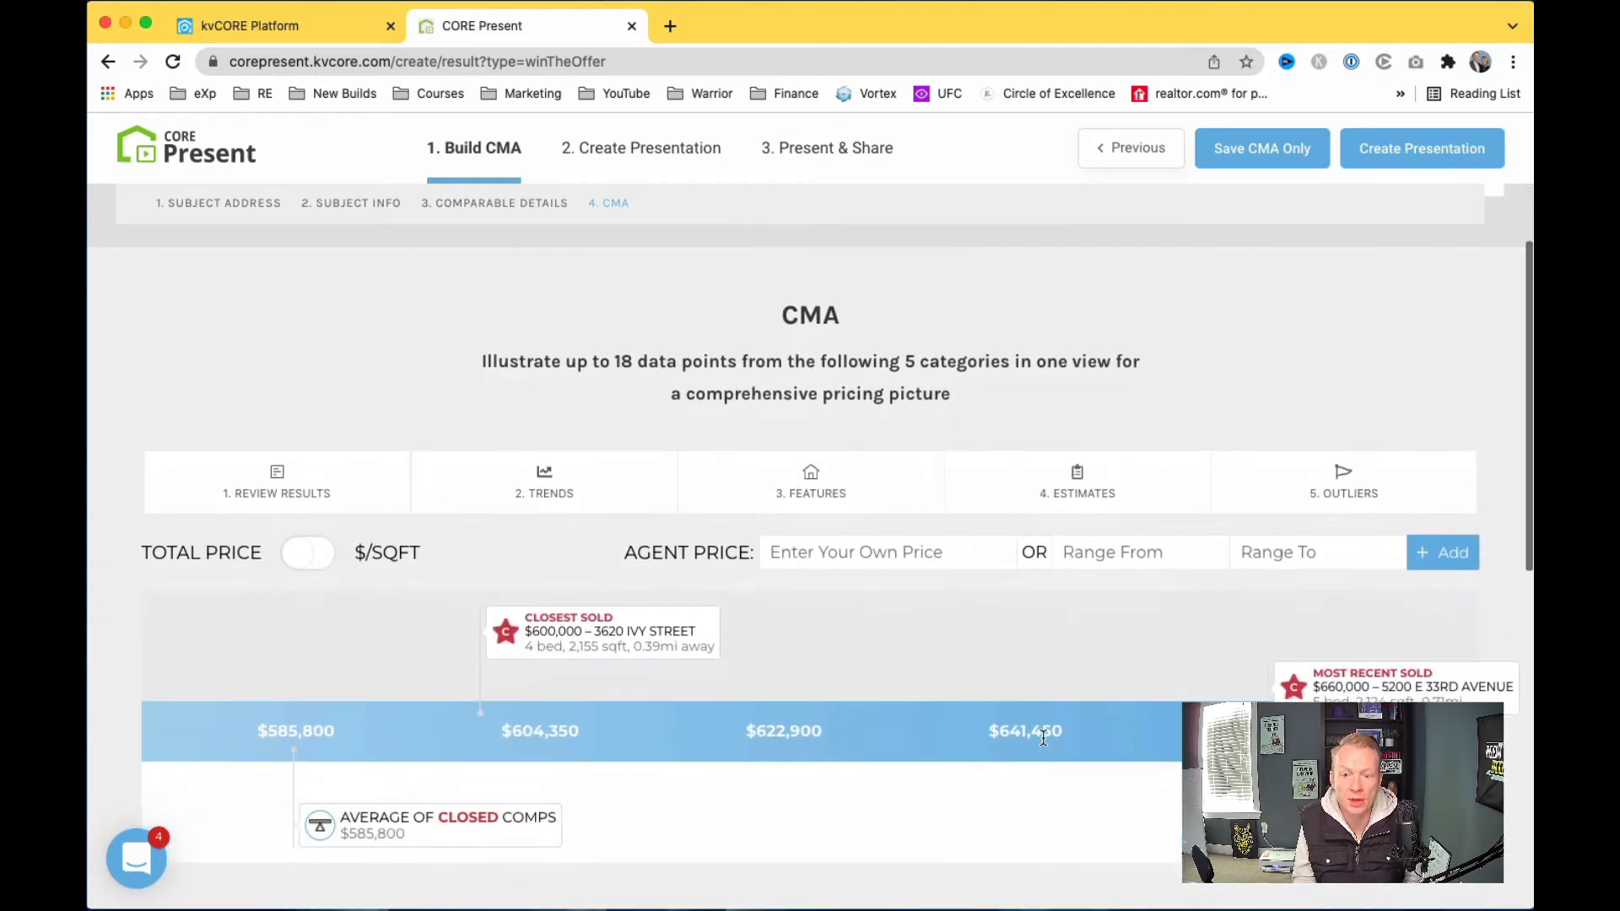
pyautogui.scroll(-2, 1041, 736)
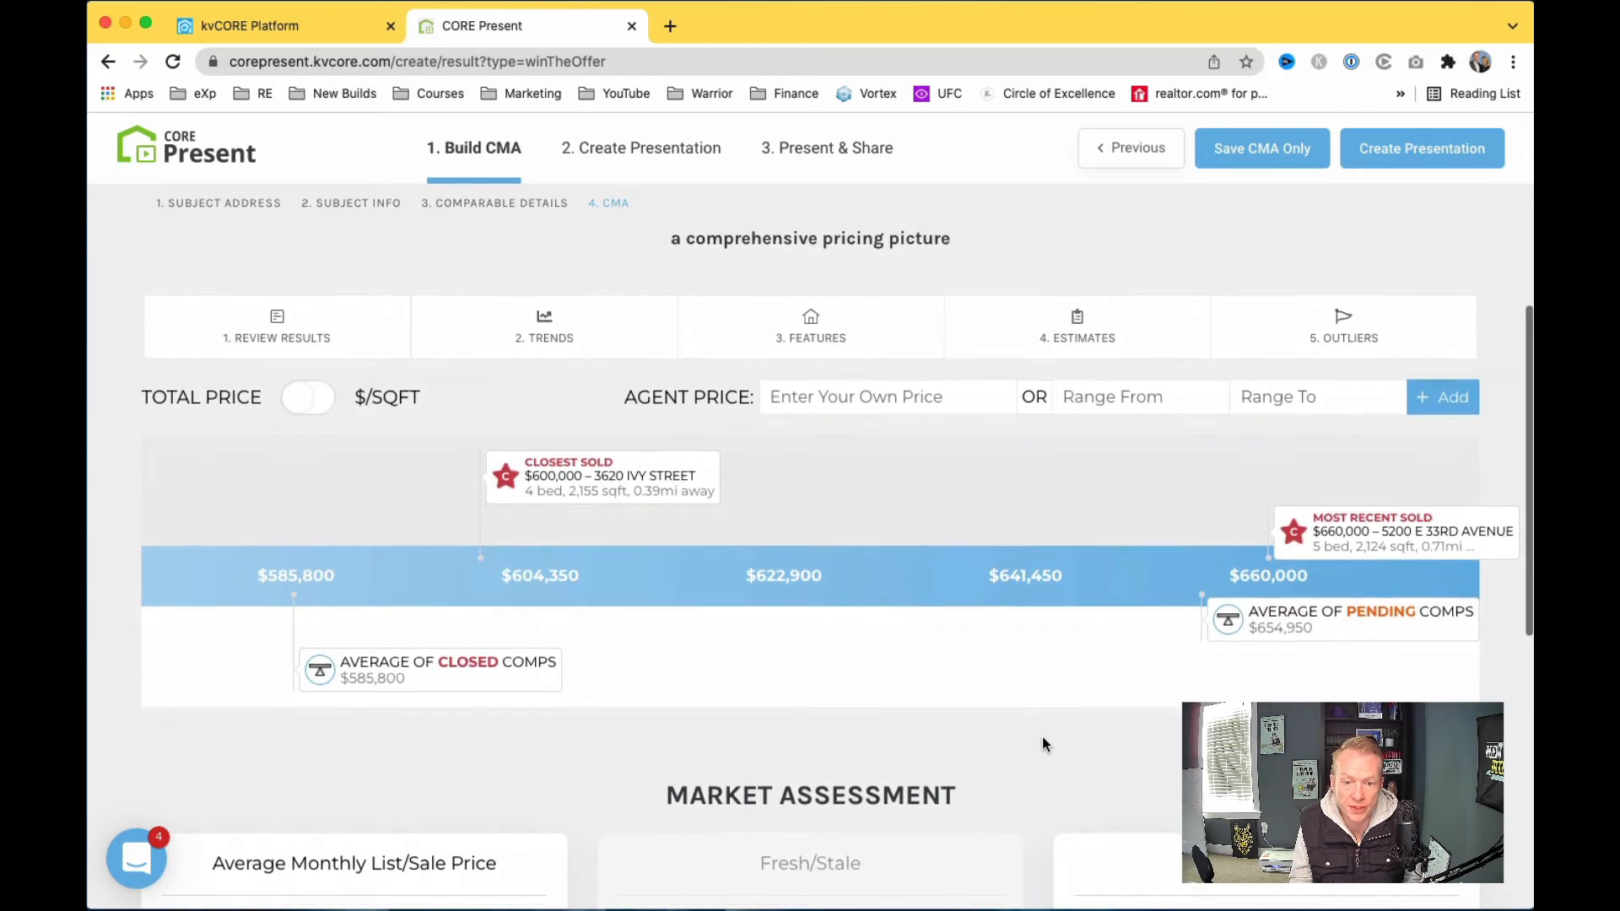
pyautogui.scroll(-1, 1043, 738)
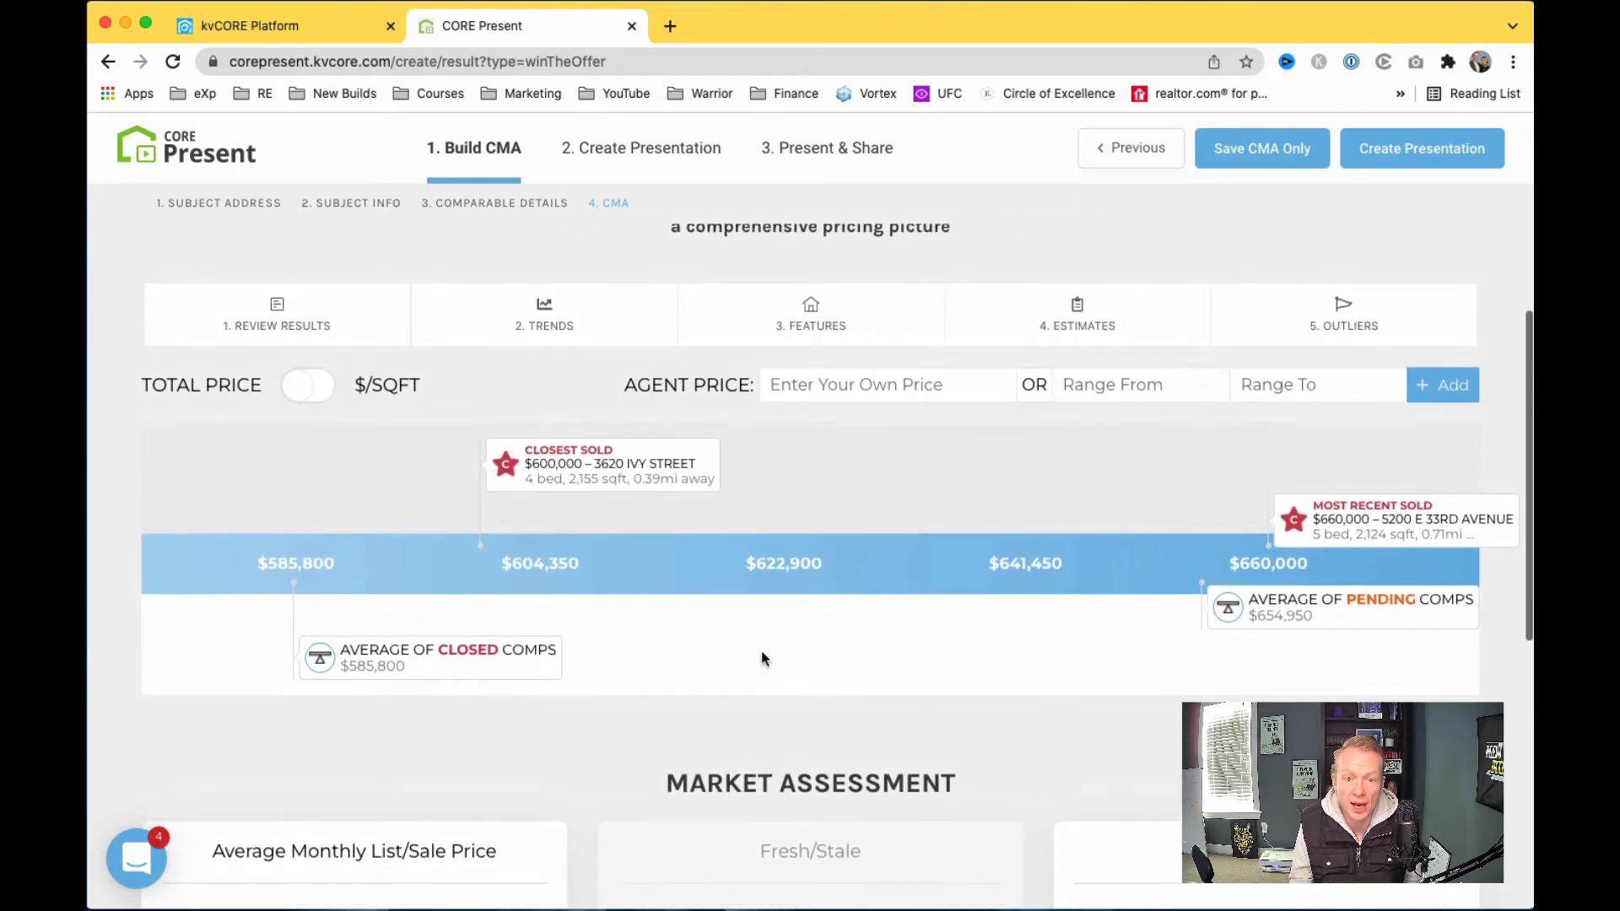
pyautogui.scroll(-2, 297, 467)
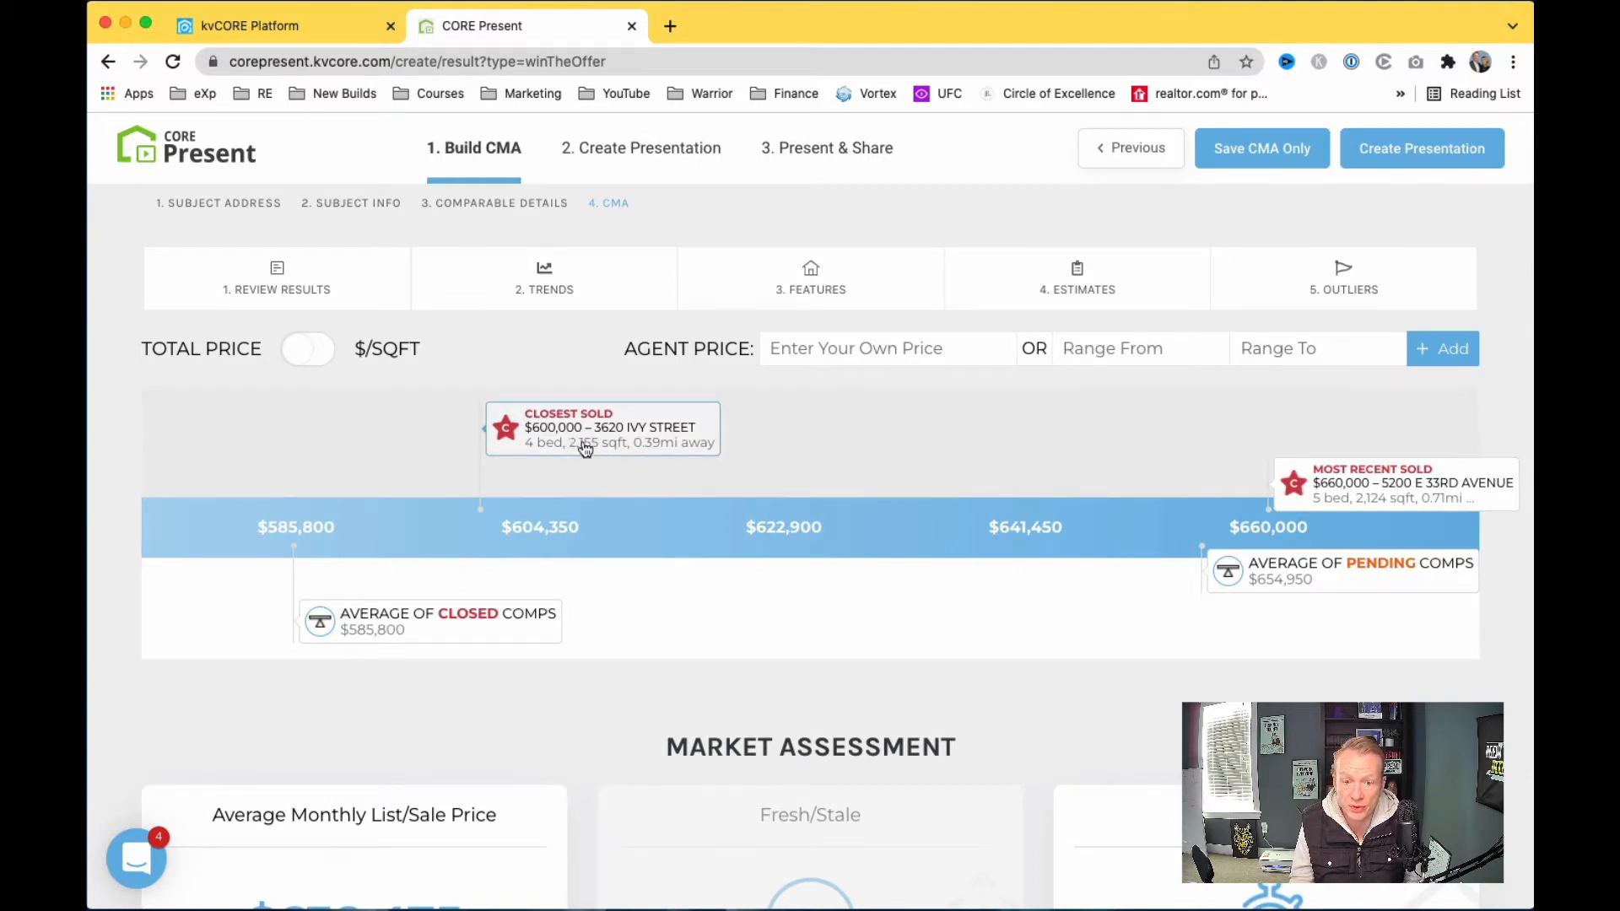
pyautogui.scroll(-2, 585, 449)
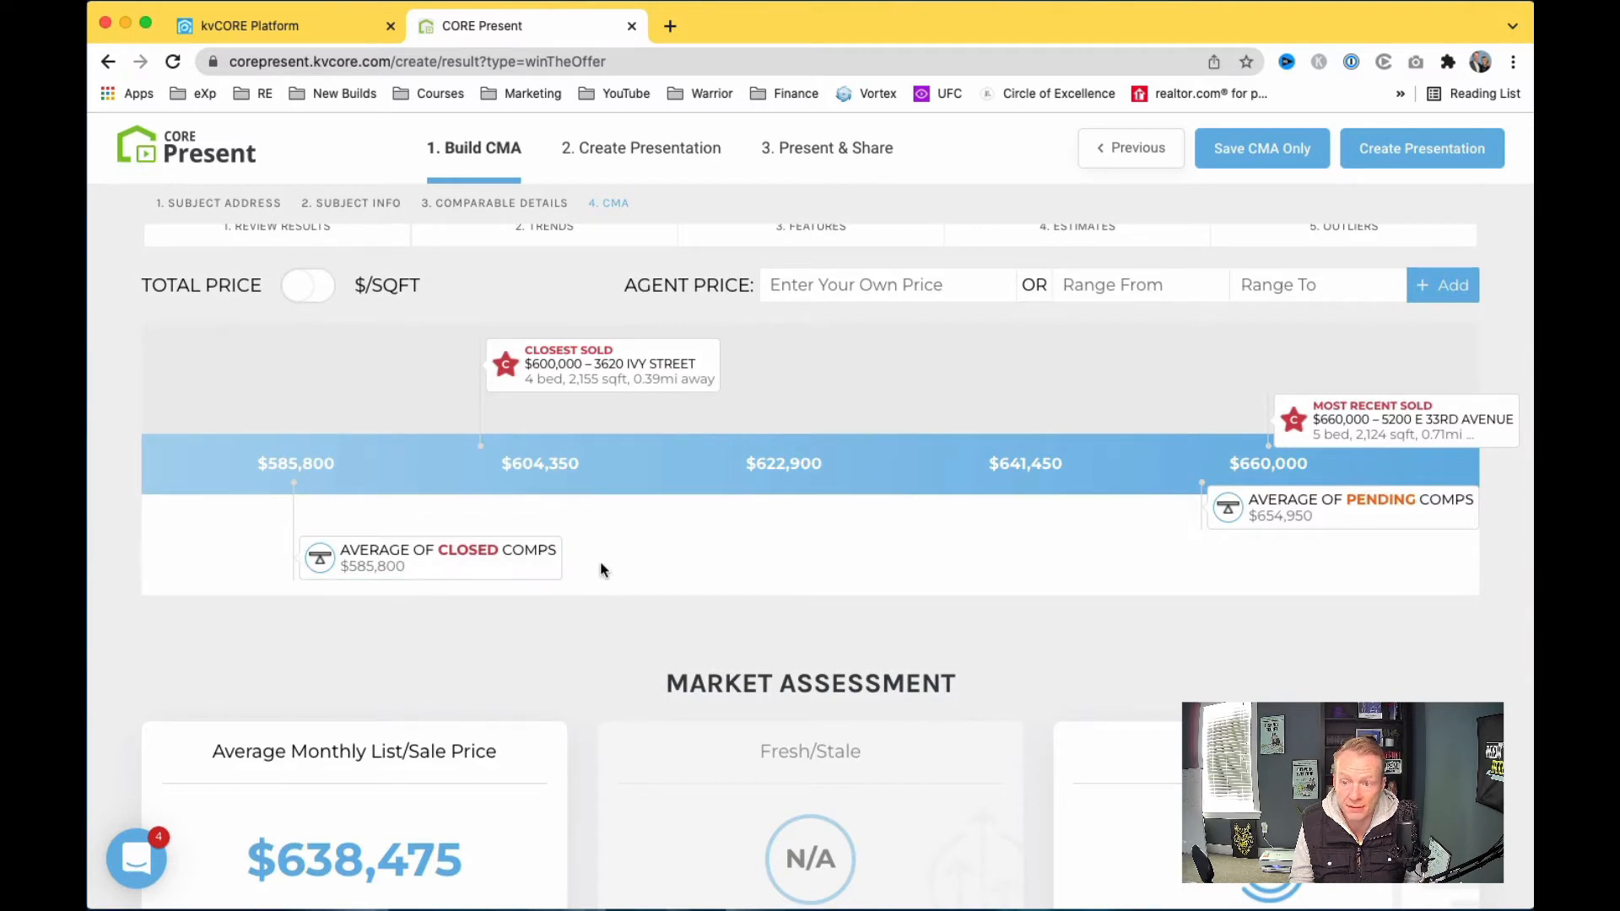
pyautogui.scroll(1, 600, 560)
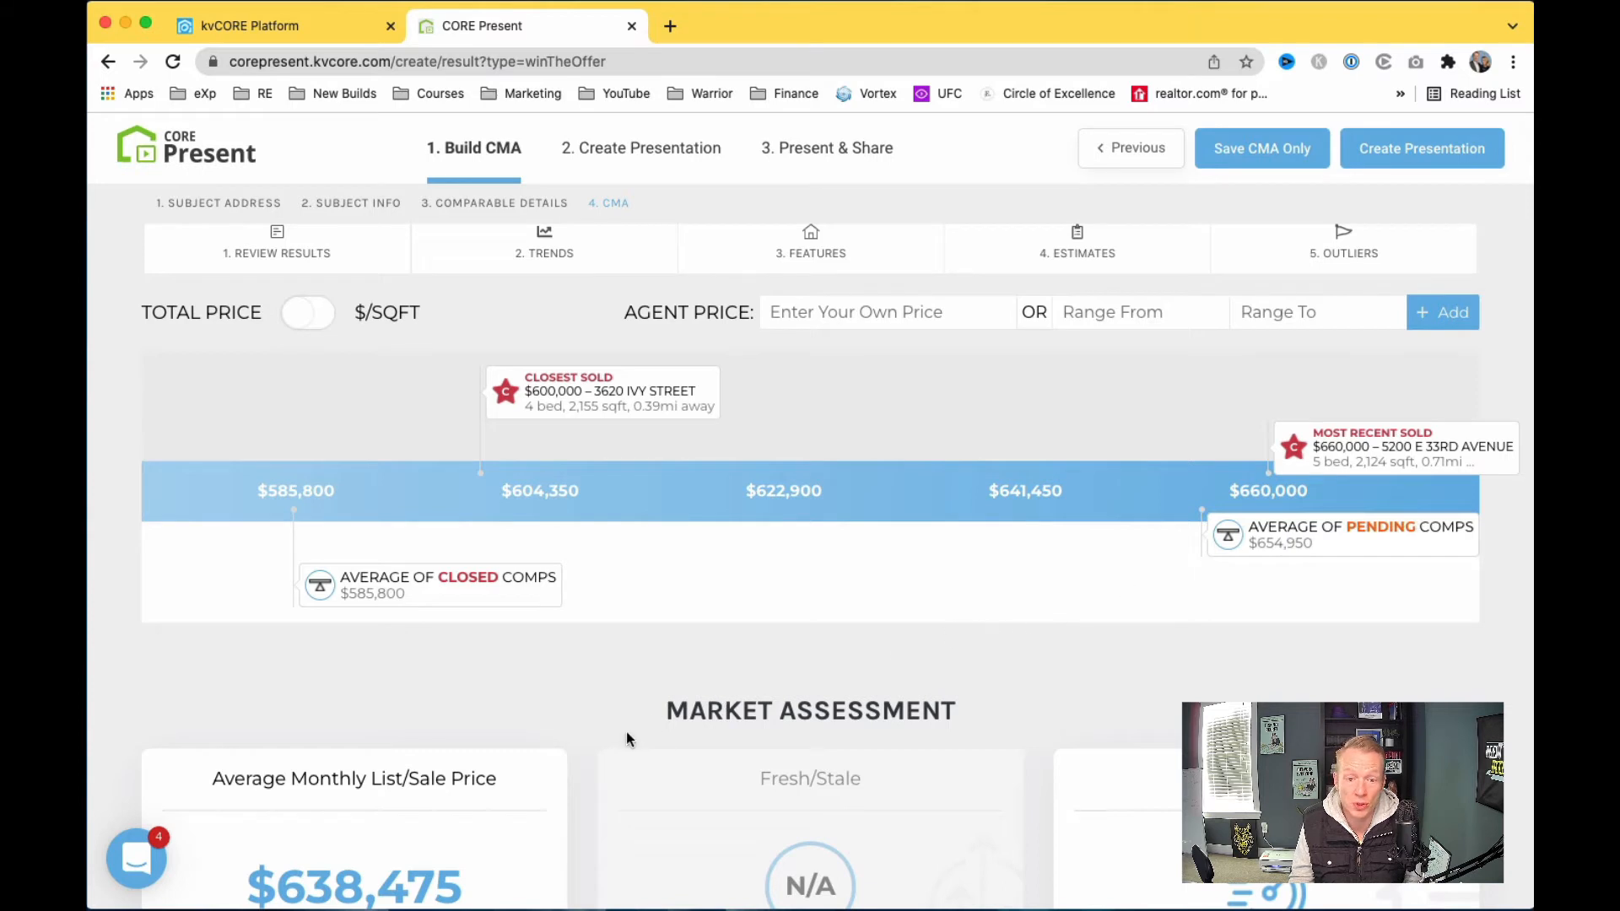
pyautogui.scroll(-1, 626, 732)
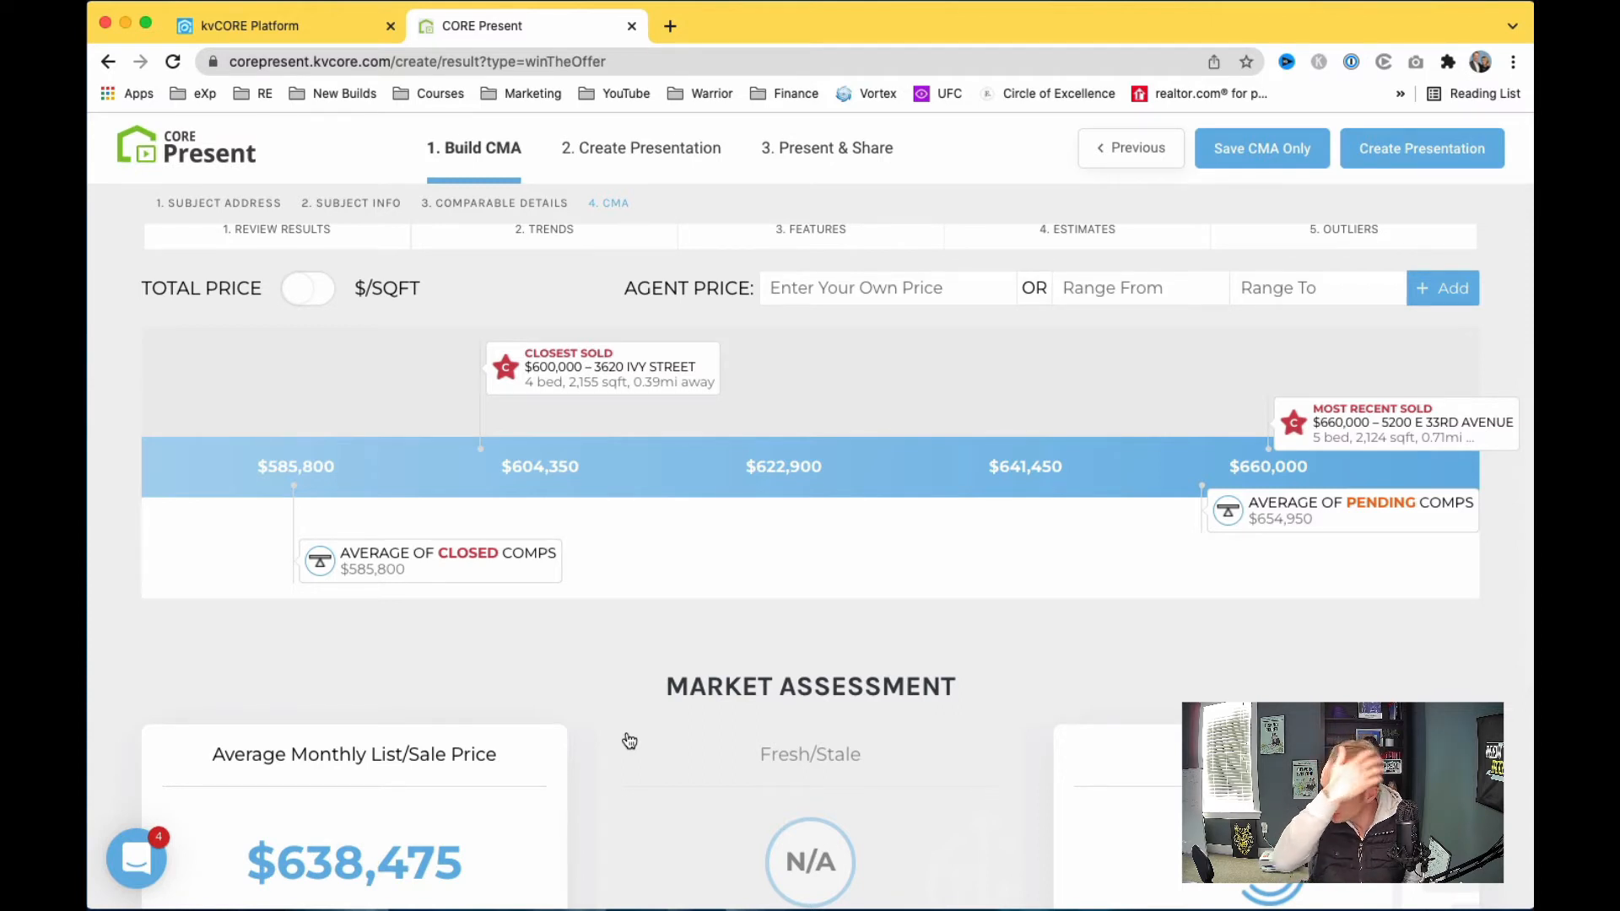
pyautogui.scroll(-5, 629, 741)
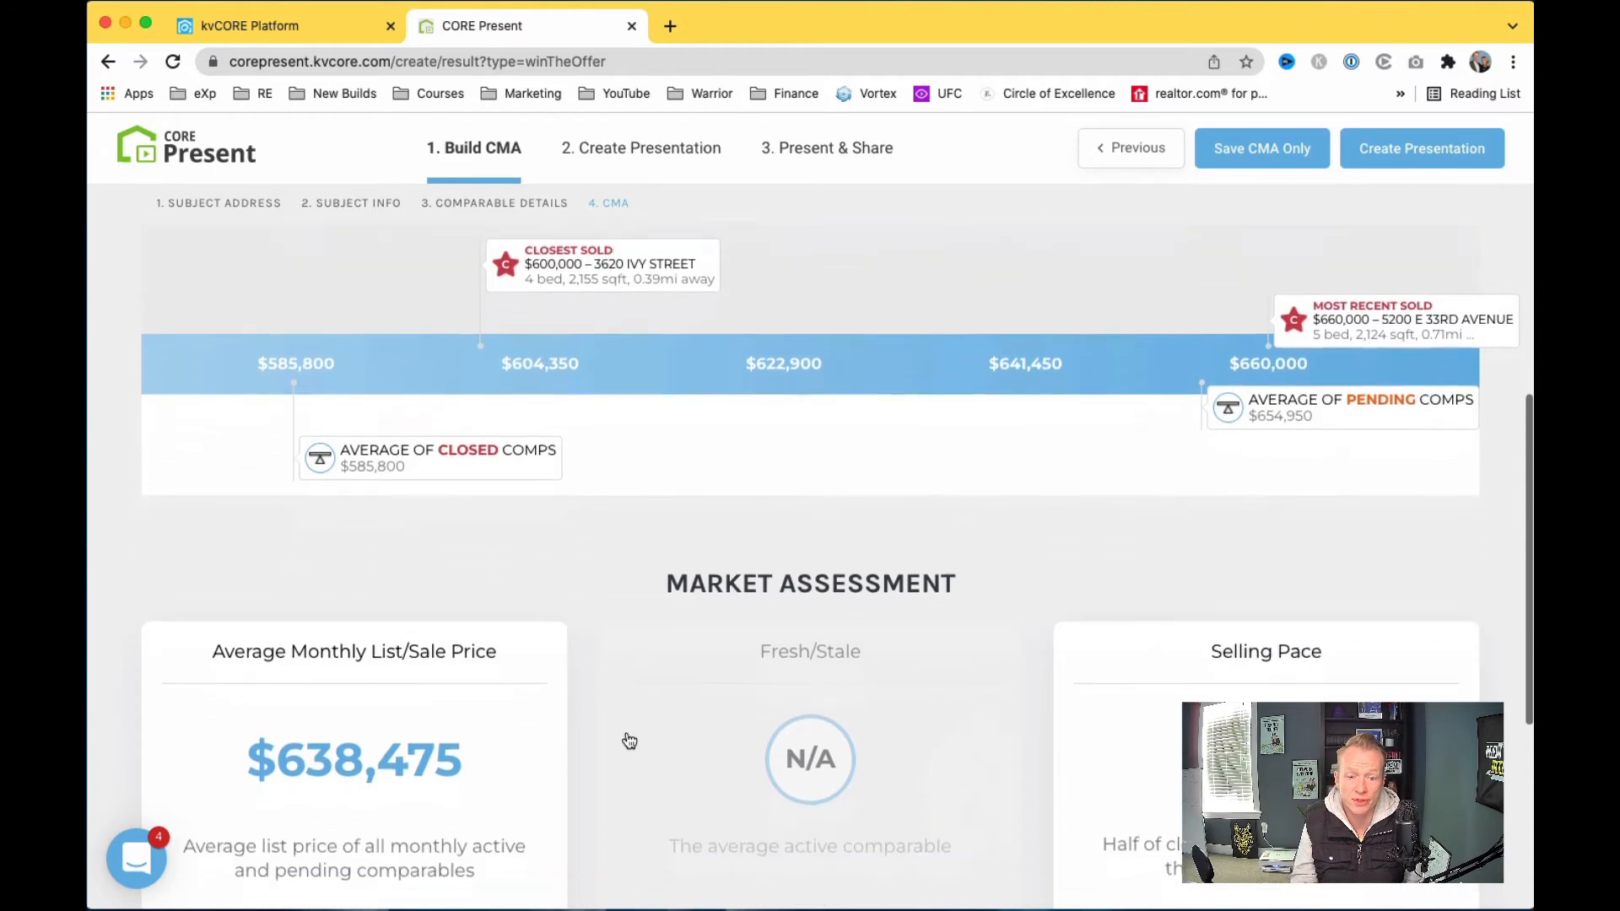
pyautogui.scroll(-2, 633, 735)
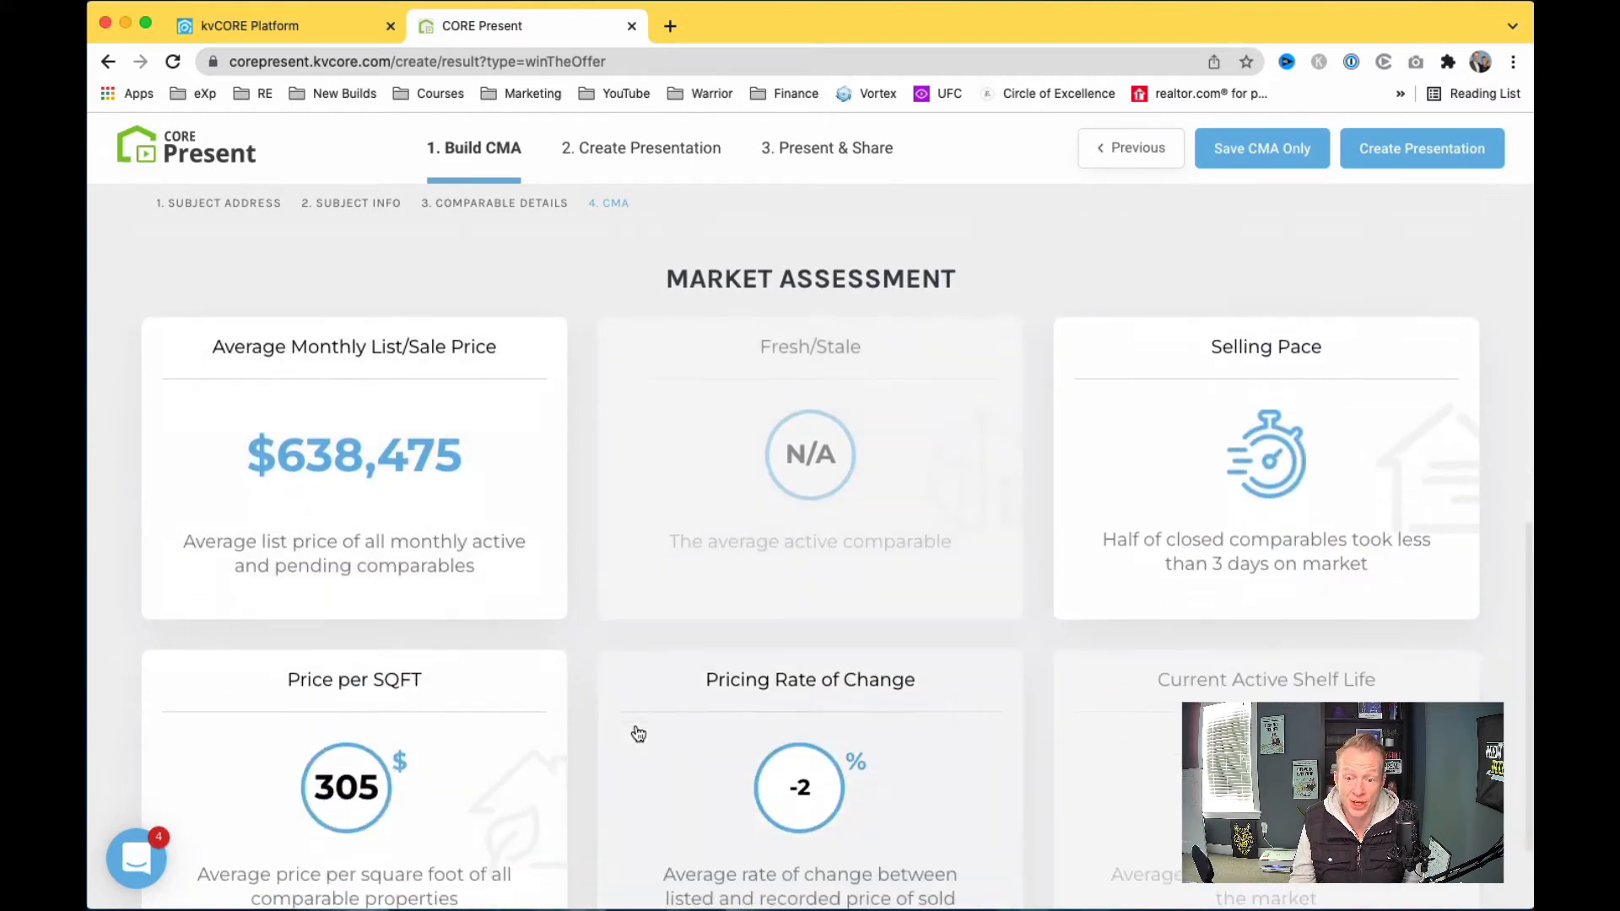
pyautogui.scroll(8, 608, 745)
pyautogui.scroll(2, 605, 747)
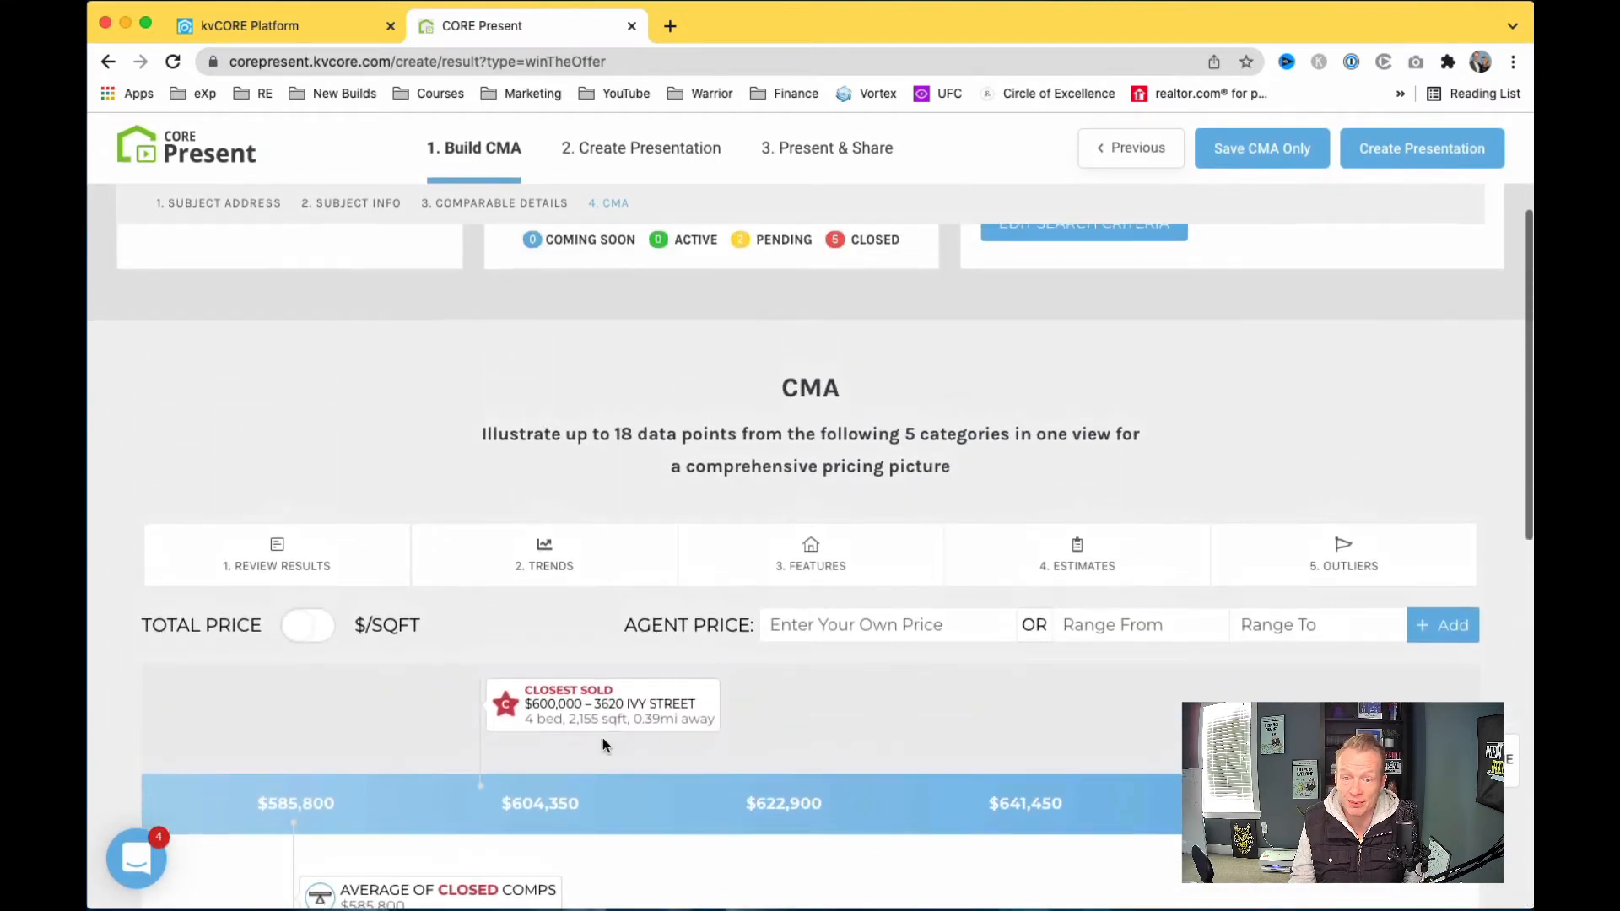
pyautogui.click(330, 658)
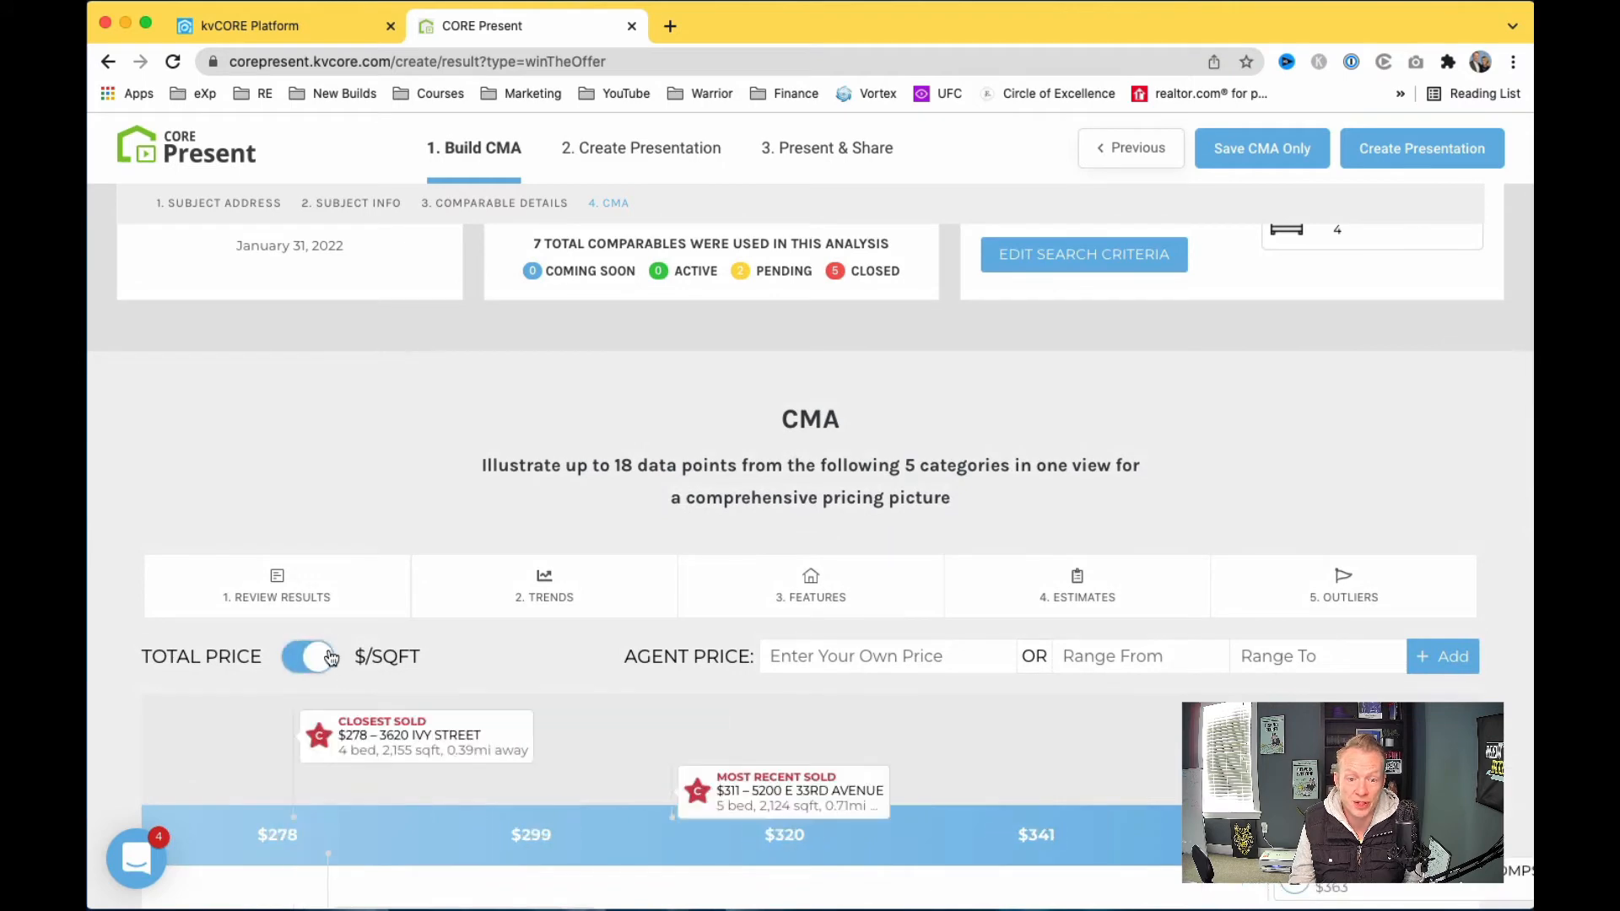
pyautogui.scroll(-2, 367, 695)
pyautogui.scroll(-4, 435, 555)
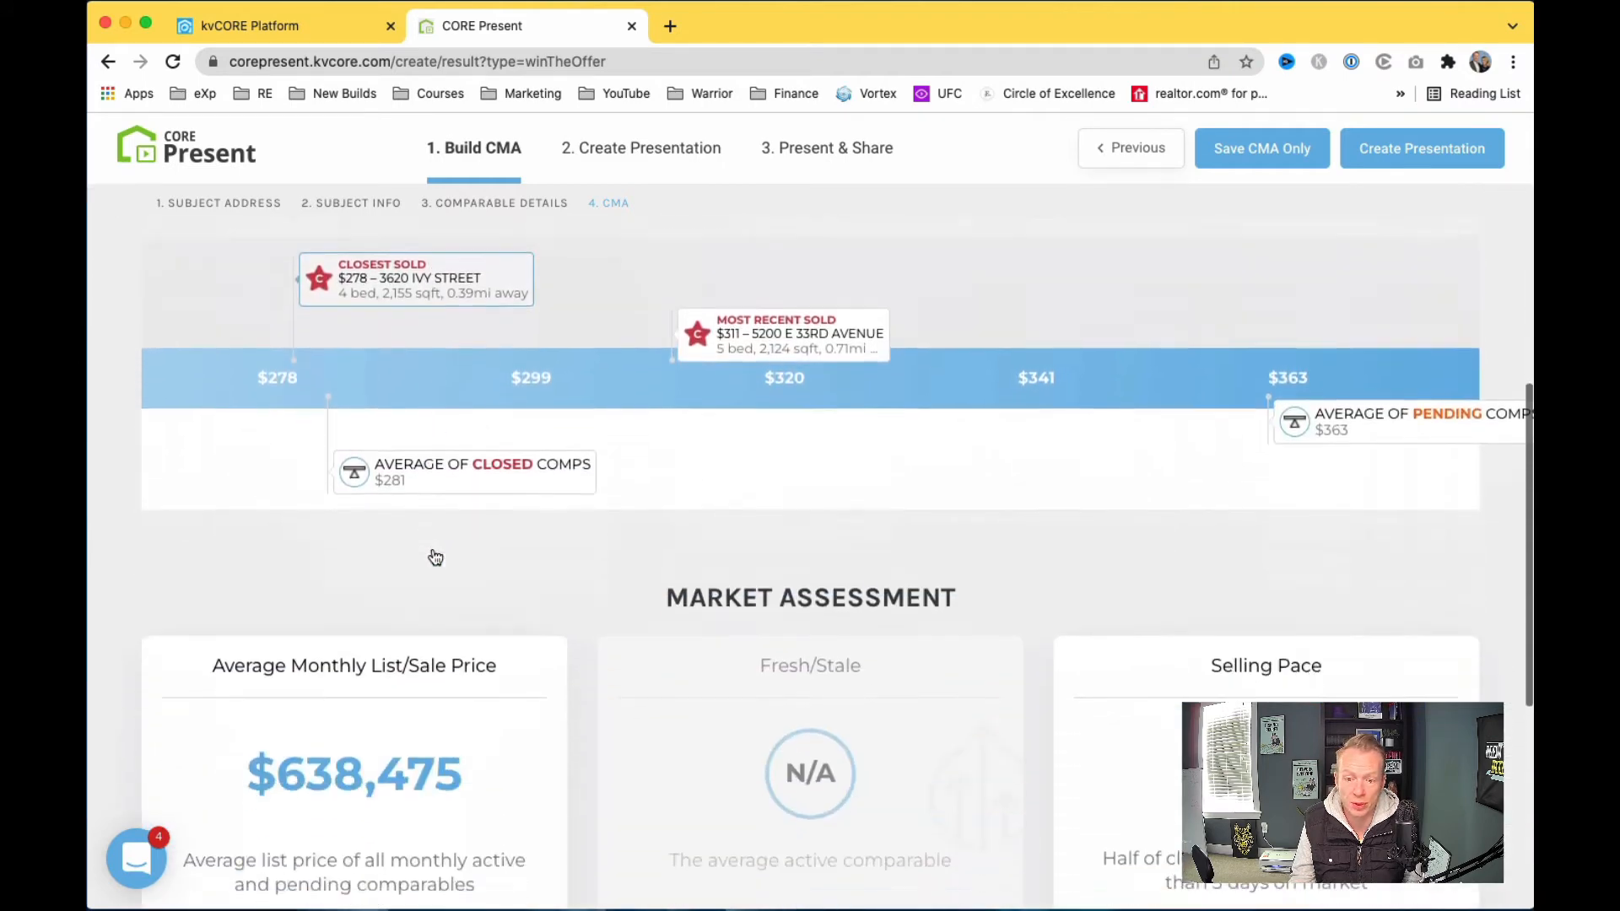
pyautogui.scroll(6, 436, 555)
# Step: Return the pricing chart to Total Price and review the Trends and Features options without changes
pyautogui.click(292, 690)
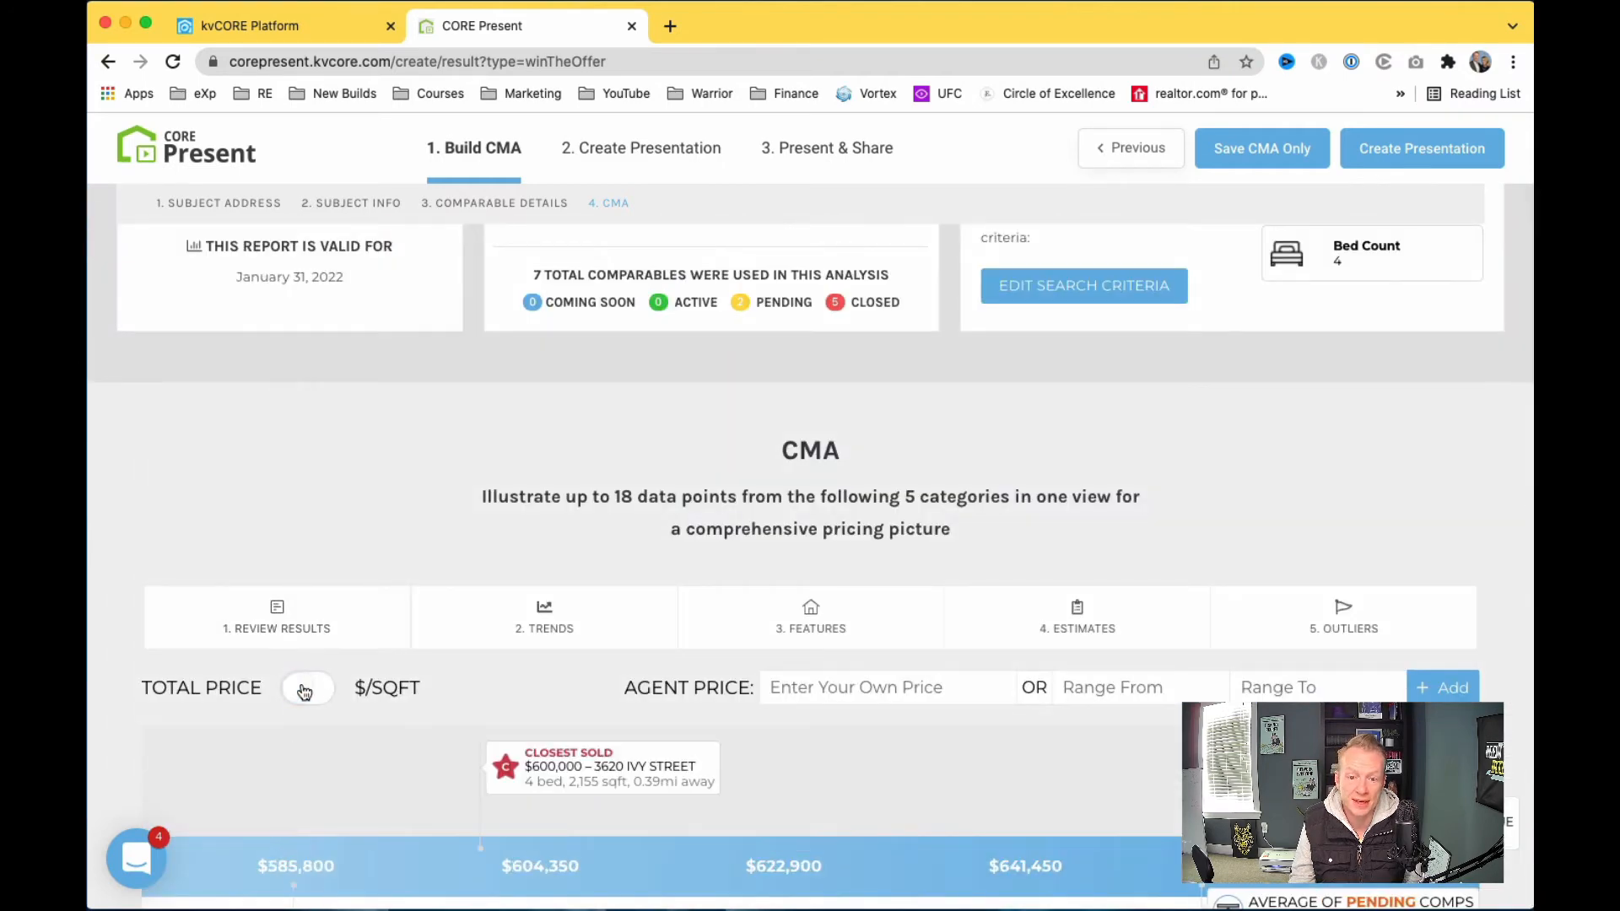
pyautogui.click(560, 612)
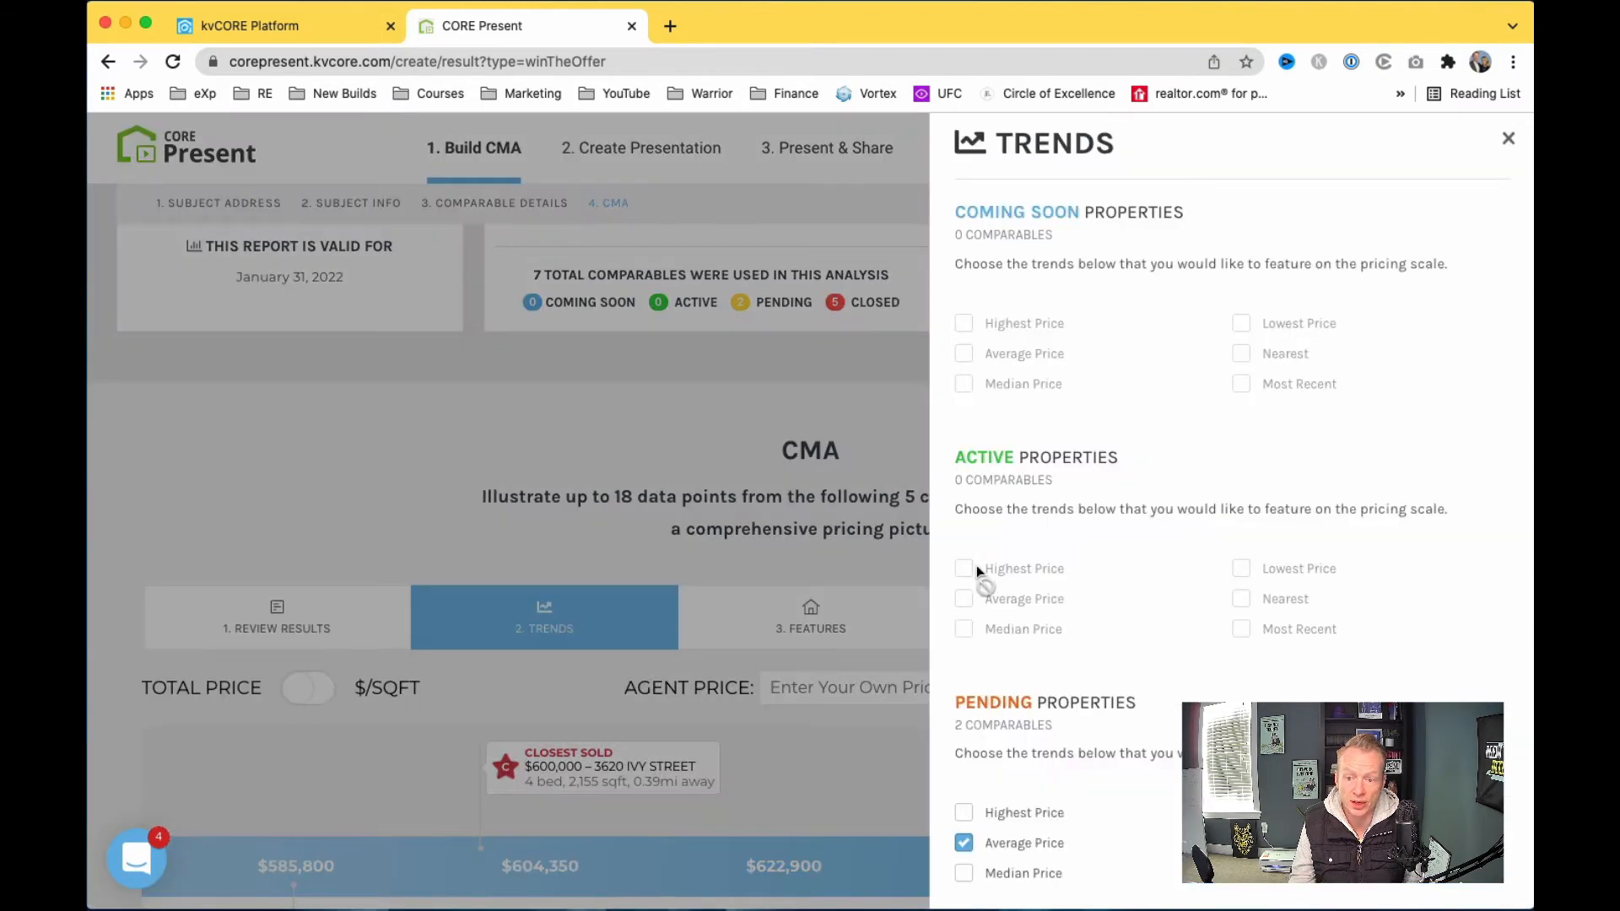
pyautogui.scroll(-2, 1008, 715)
pyautogui.scroll(-3, 1084, 722)
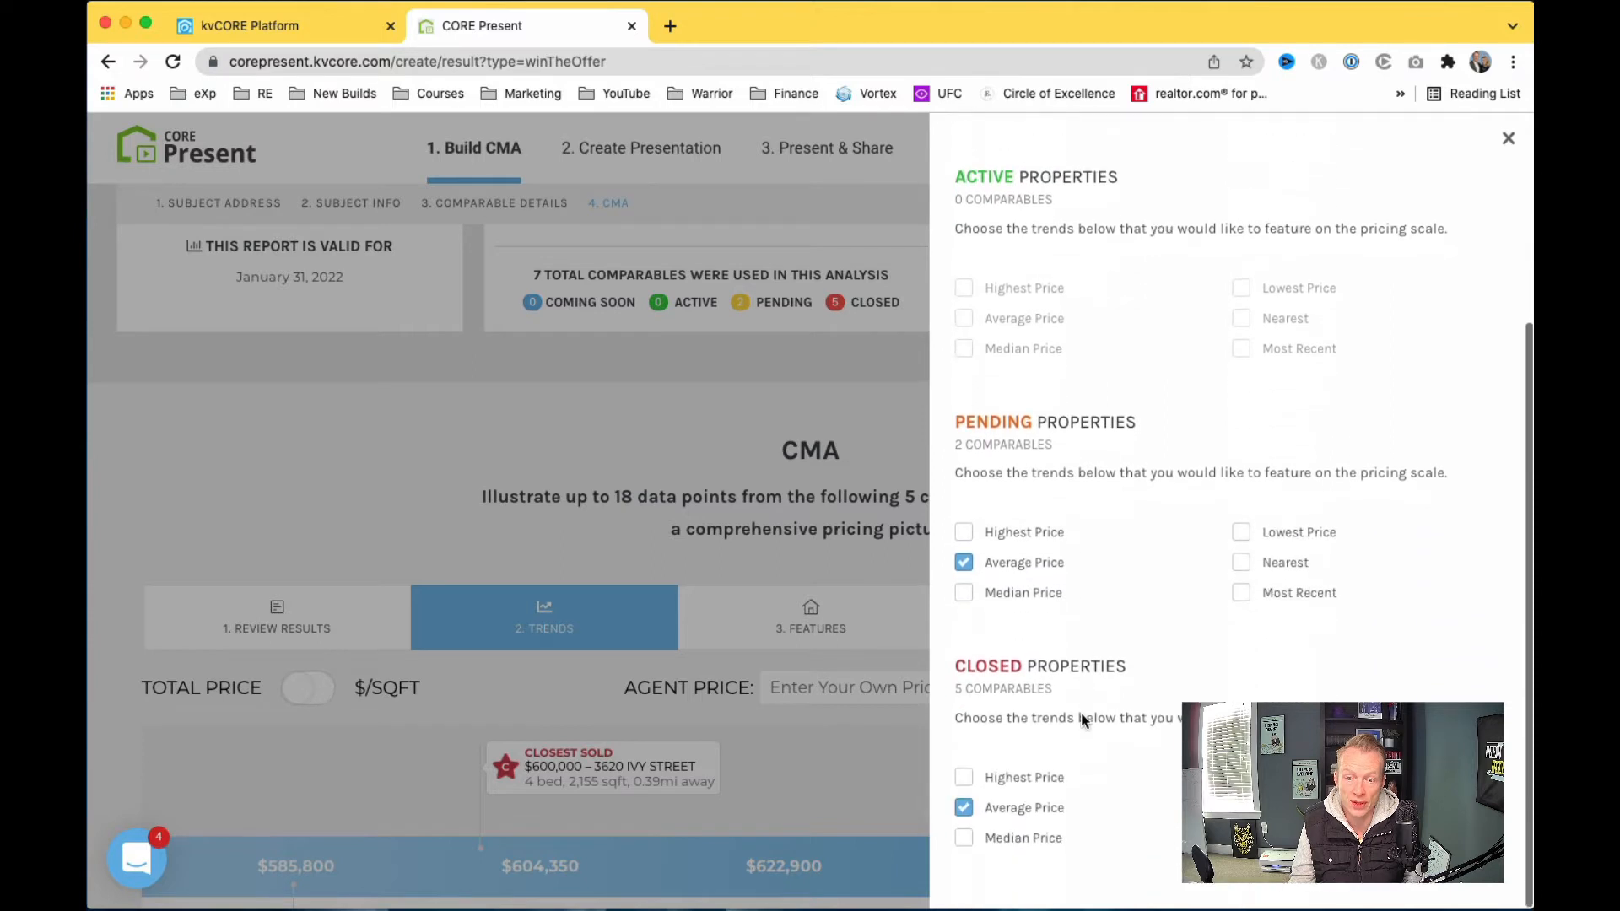
pyautogui.click(965, 778)
pyautogui.click(964, 778)
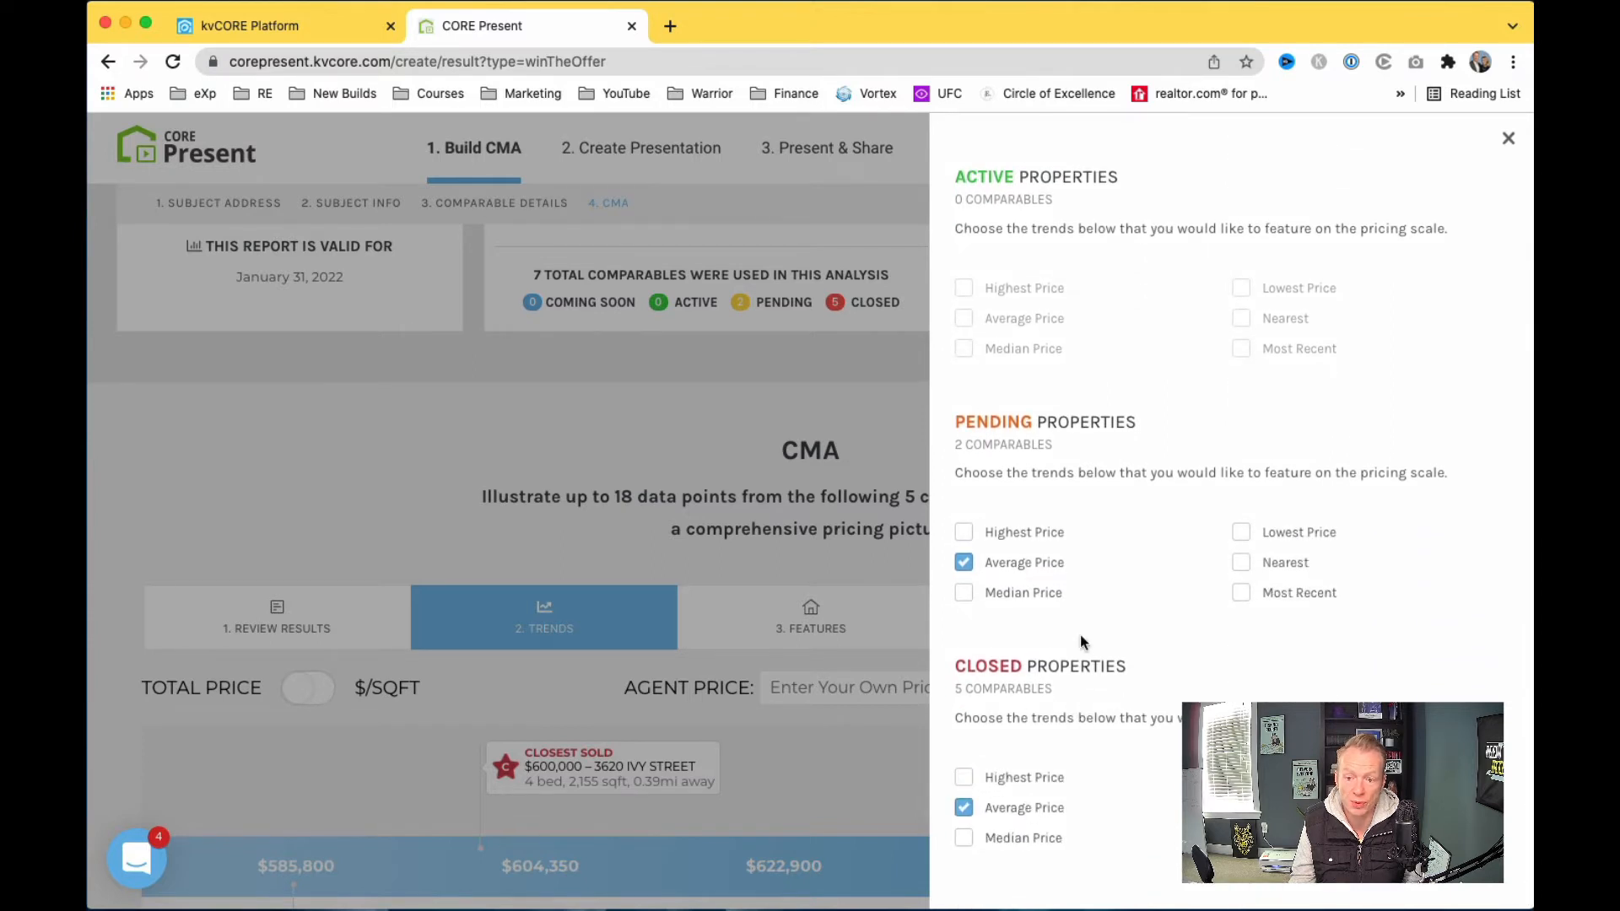
pyautogui.click(768, 566)
pyautogui.click(836, 629)
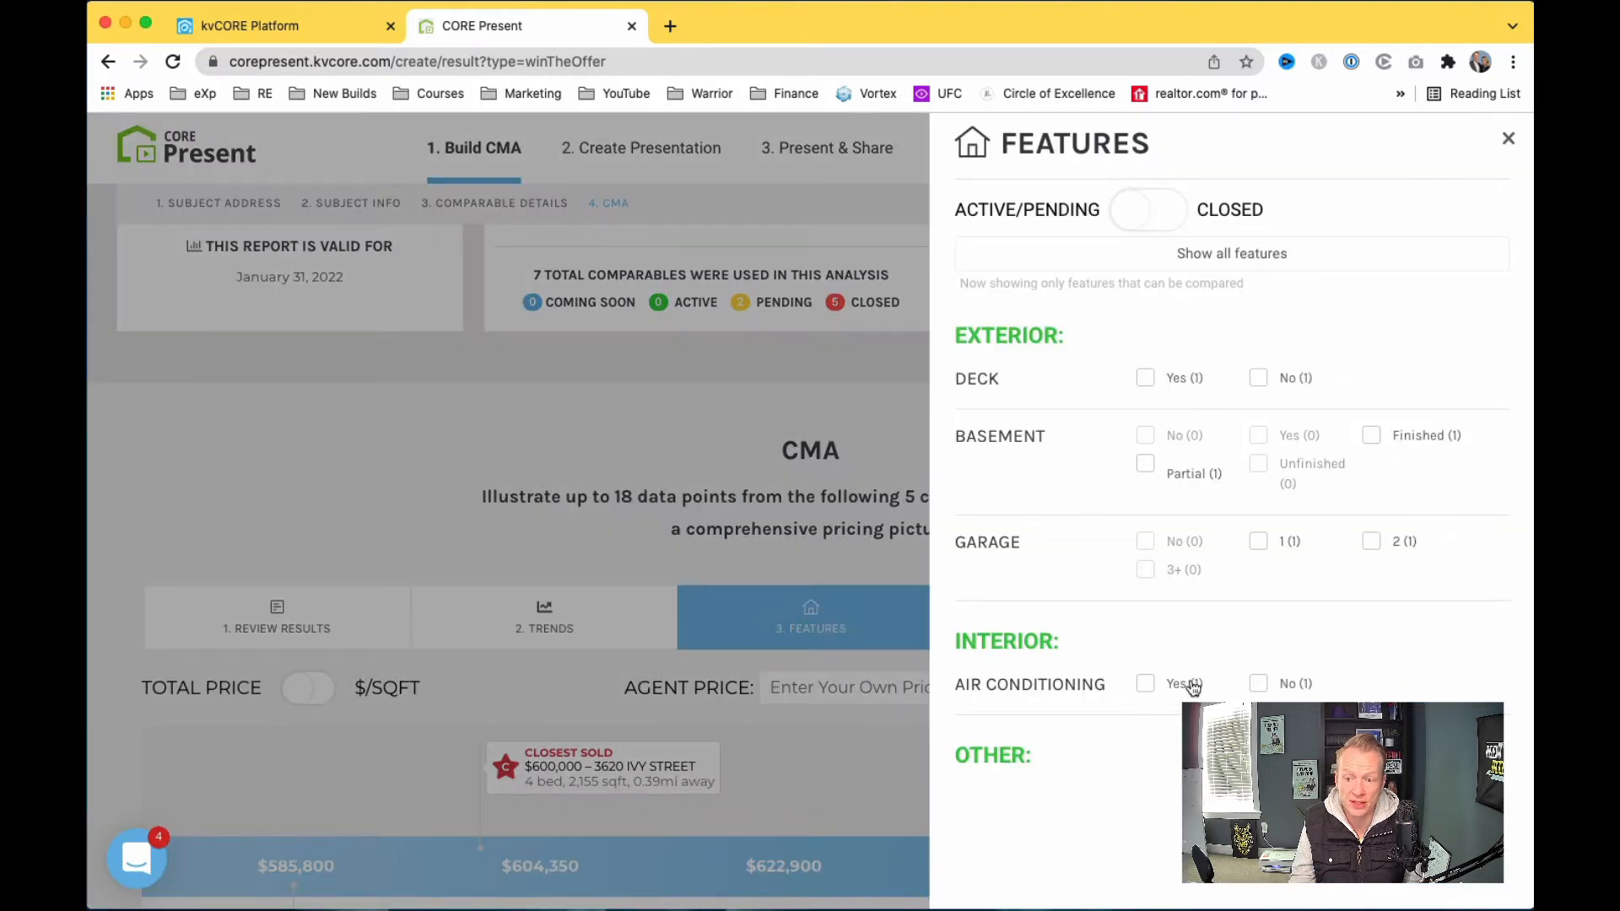
pyautogui.click(753, 553)
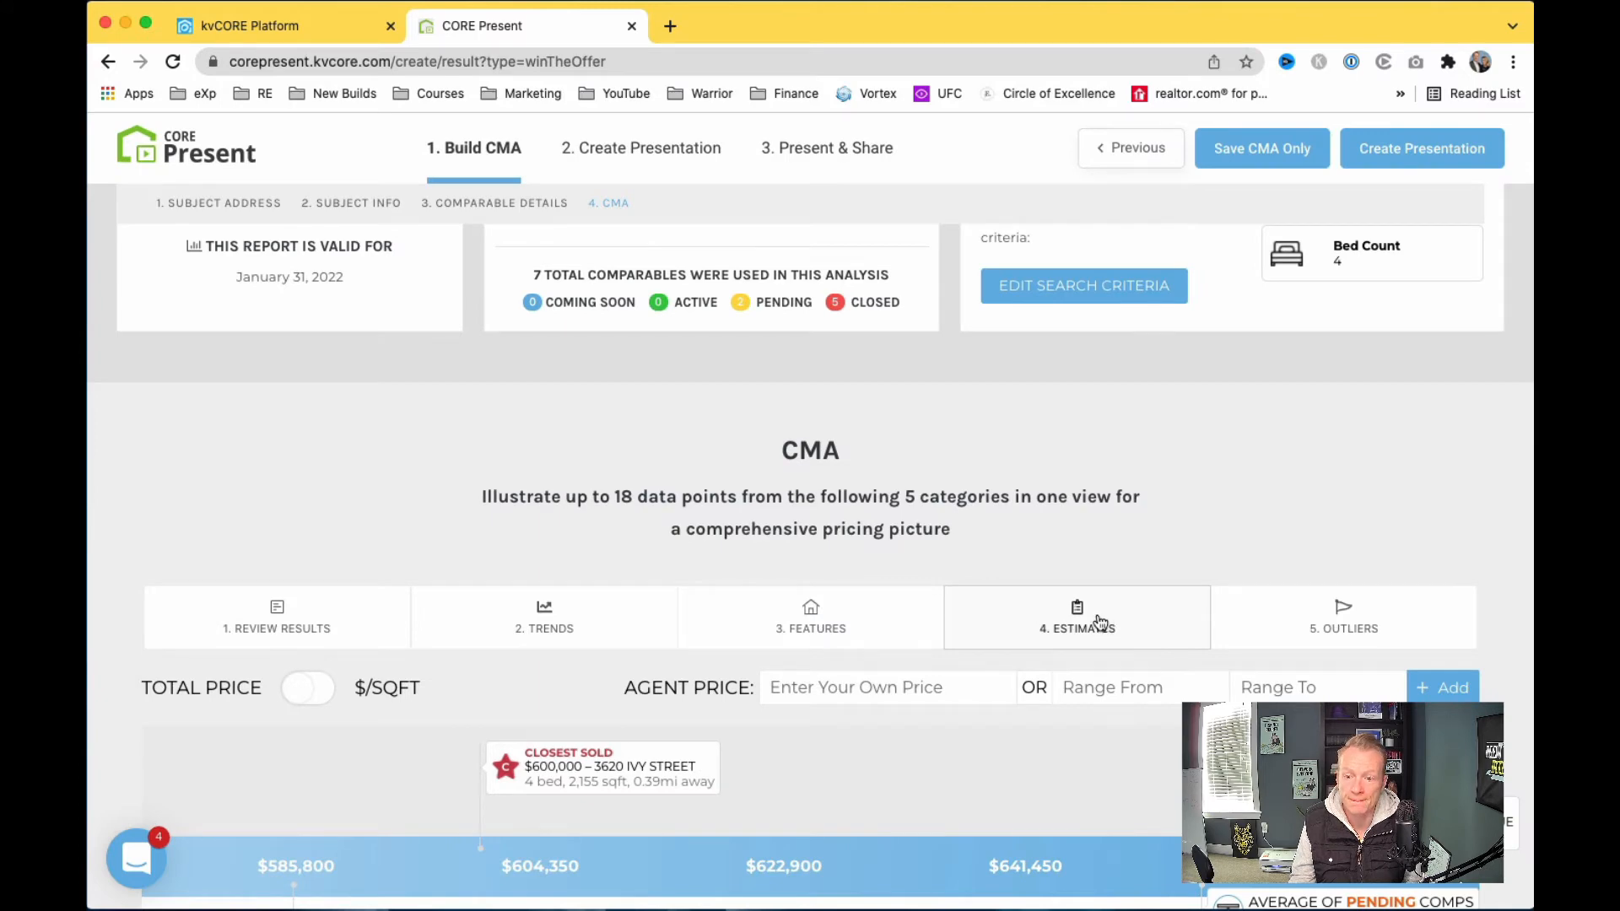
pyautogui.click(1097, 615)
pyautogui.click(842, 492)
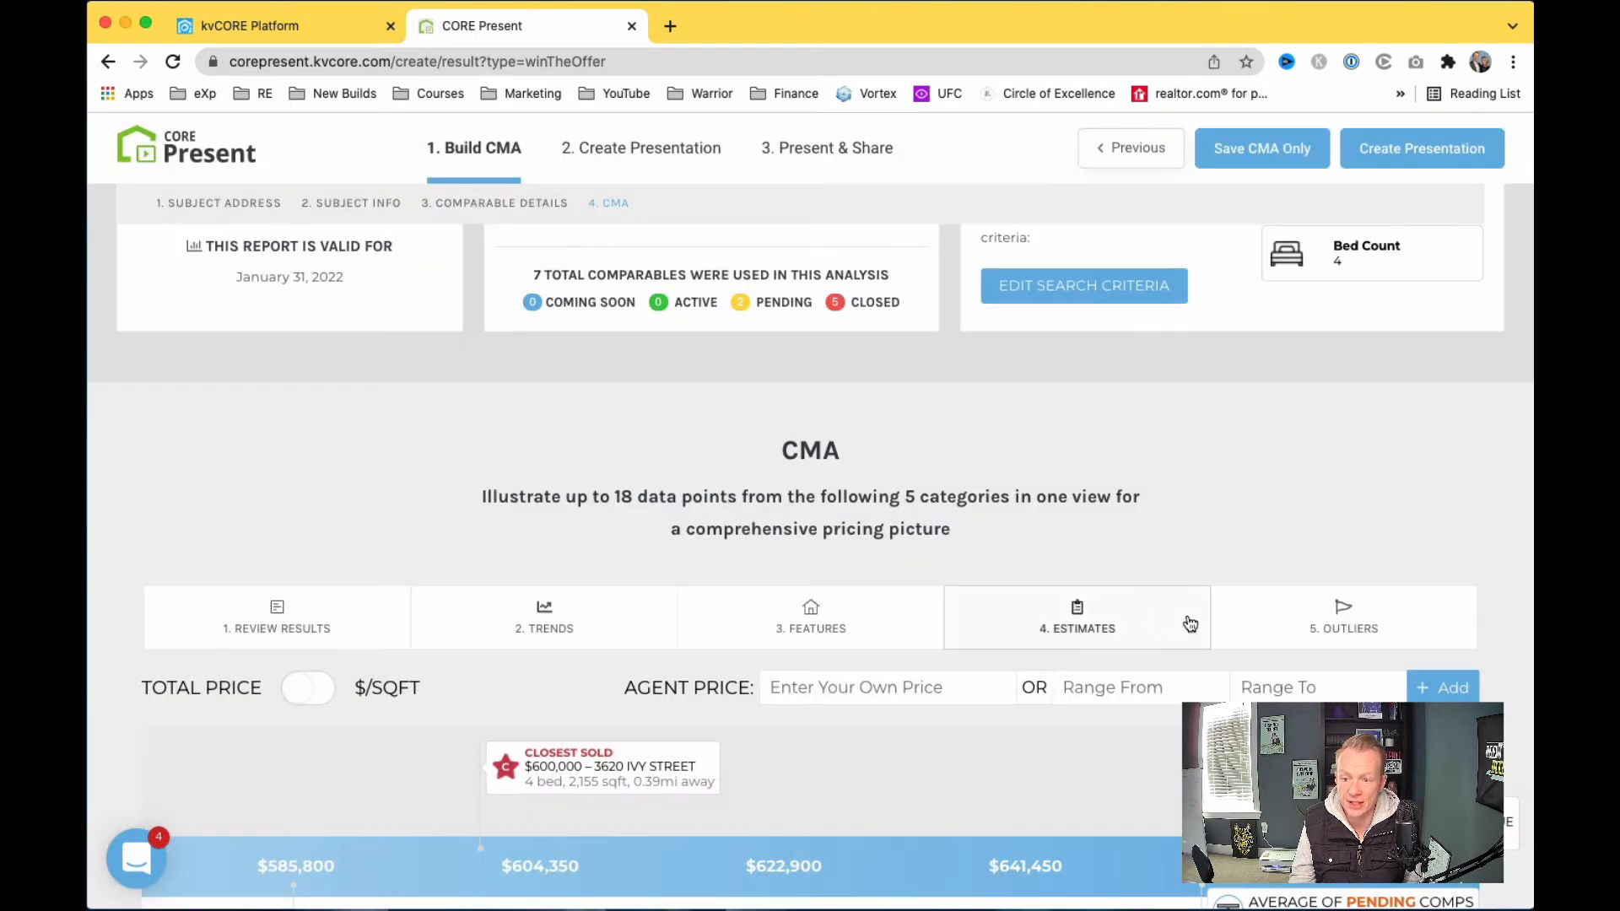
pyautogui.scroll(-12, 788, 717)
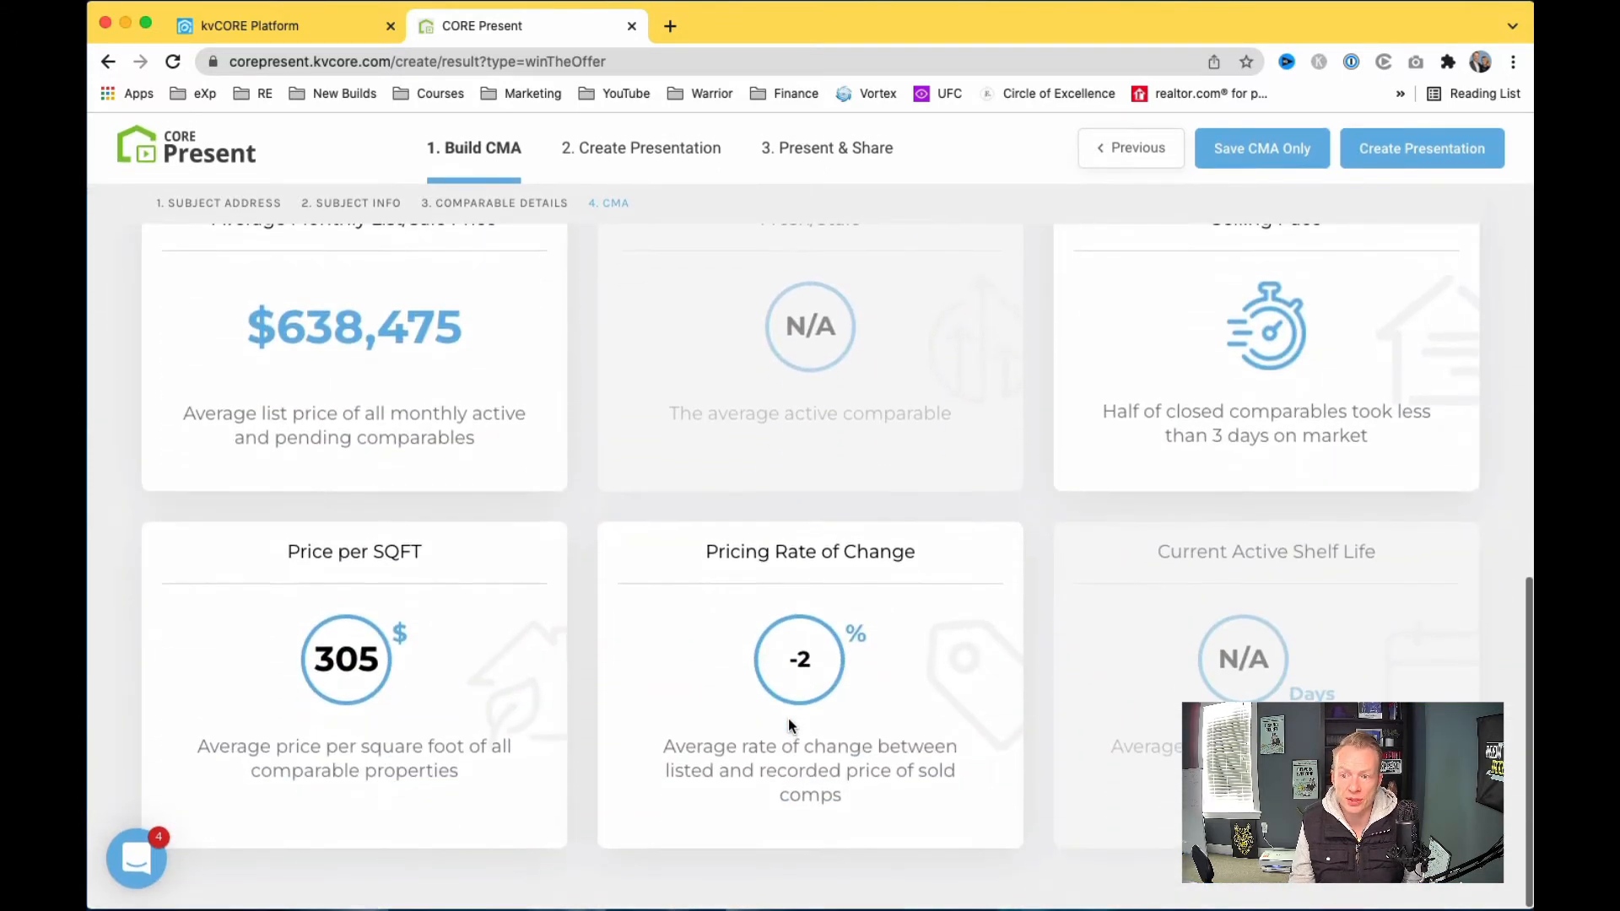
pyautogui.scroll(15, 790, 726)
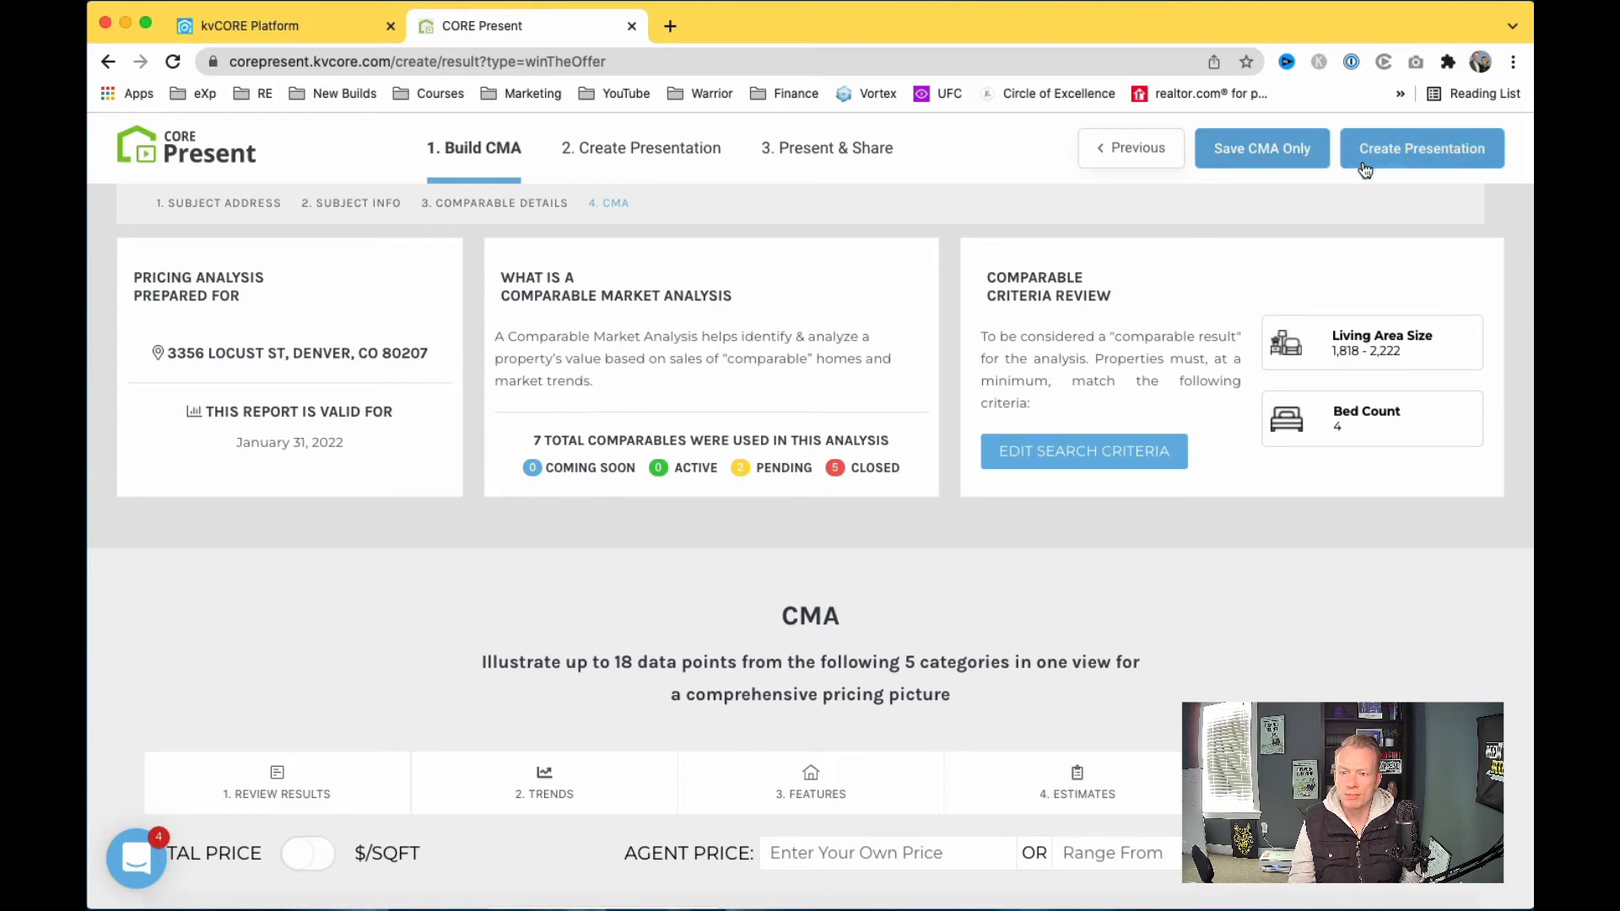
pyautogui.rightClick(1263, 156)
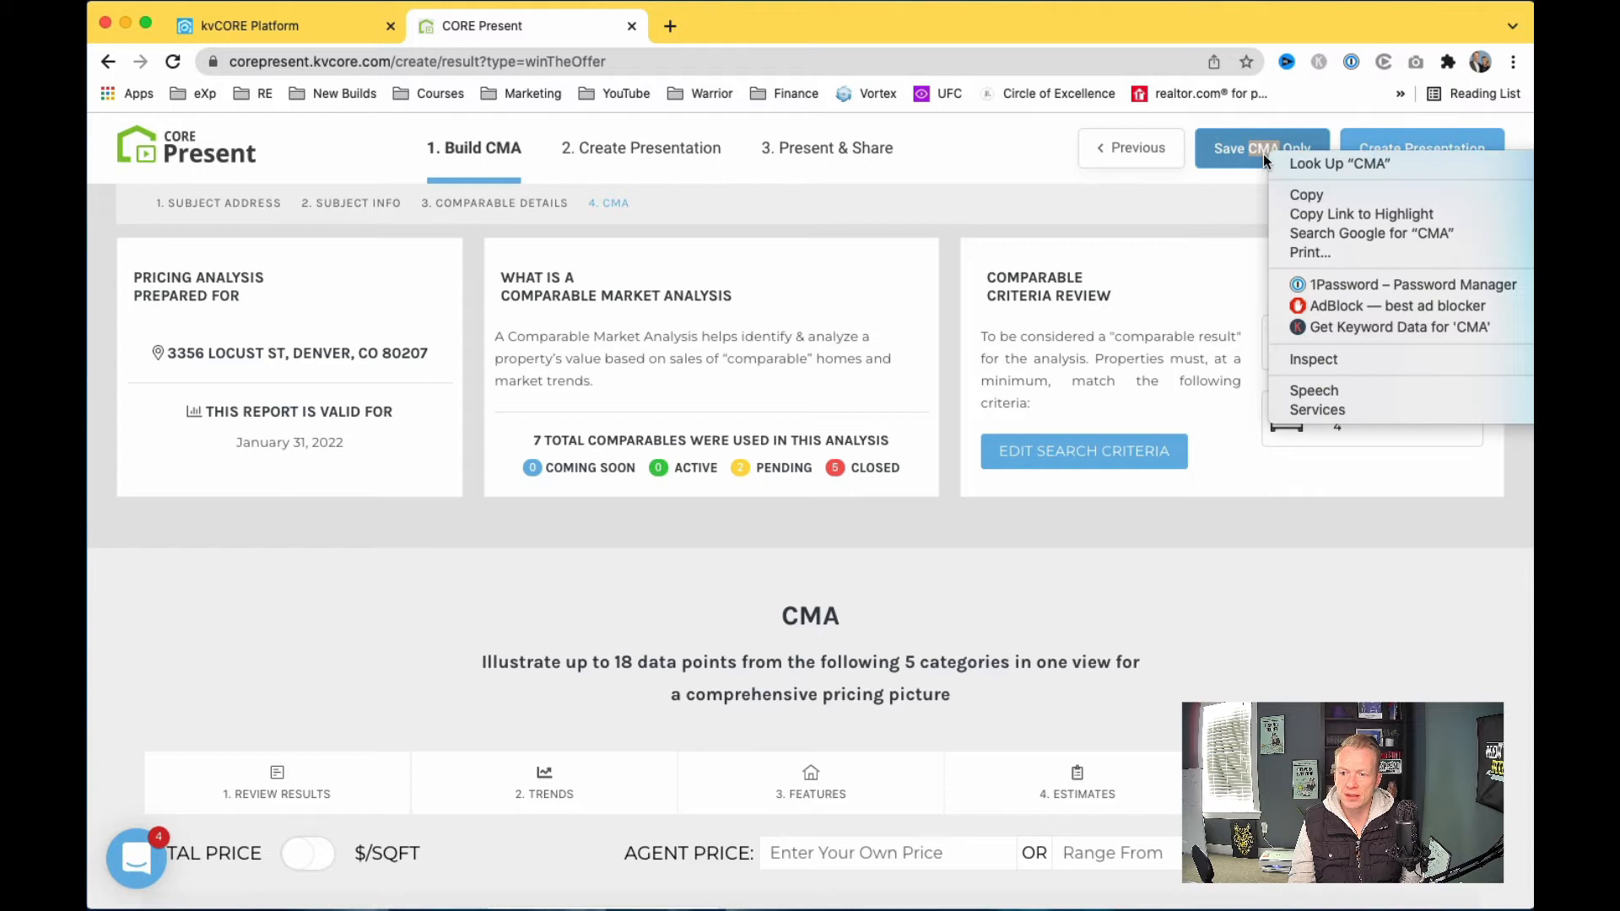
pyautogui.click(1225, 189)
pyautogui.rightClick(1376, 147)
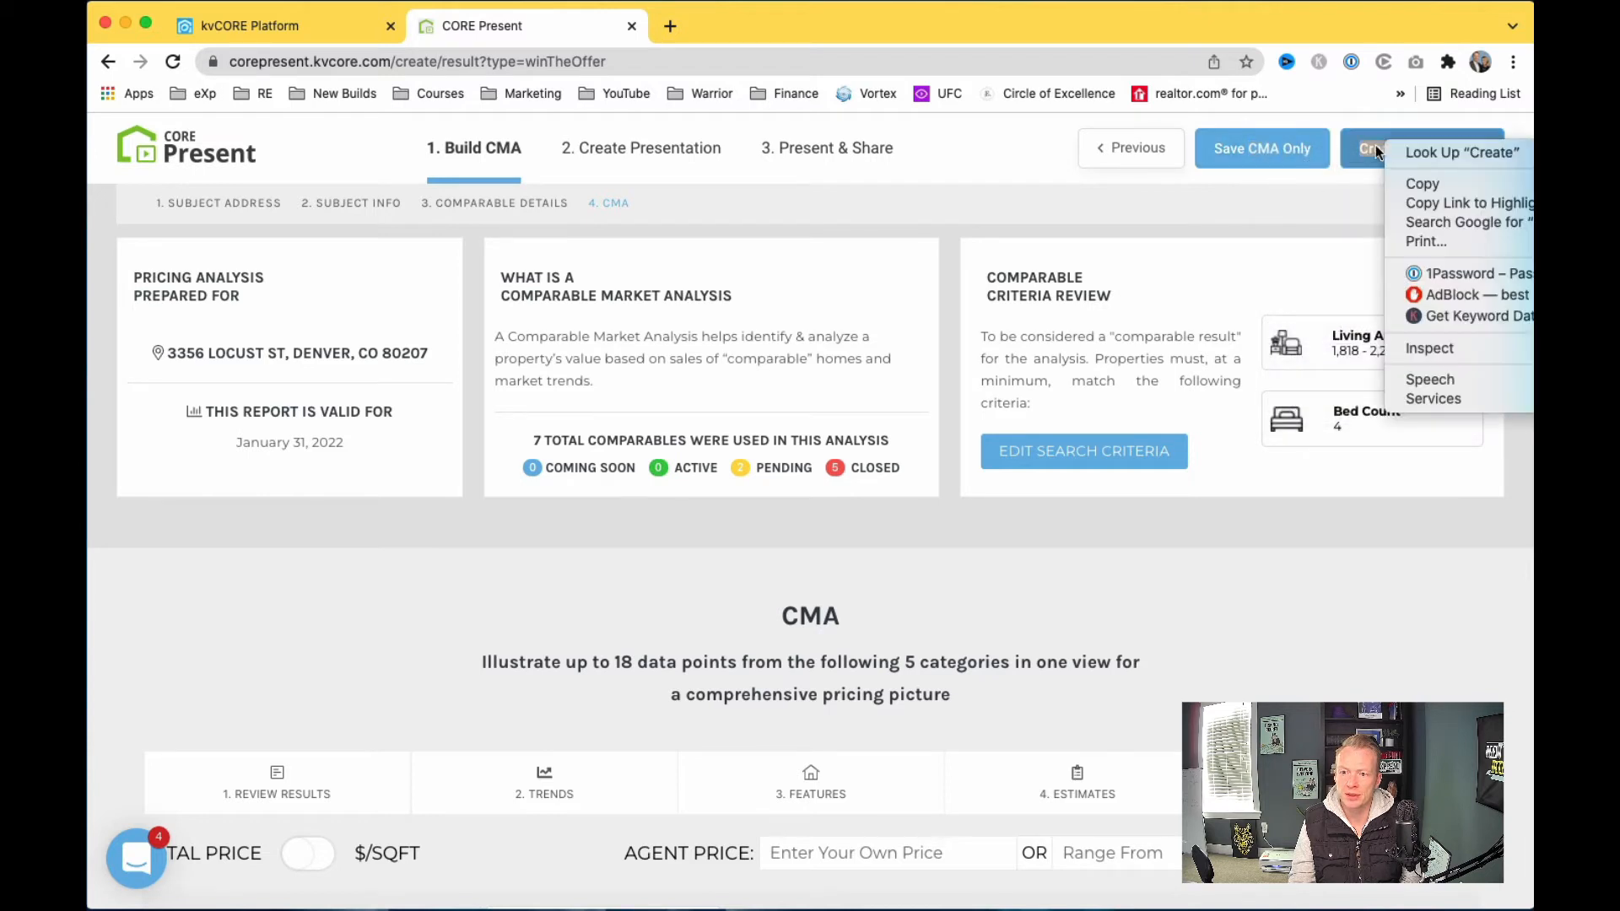
pyautogui.click(1295, 193)
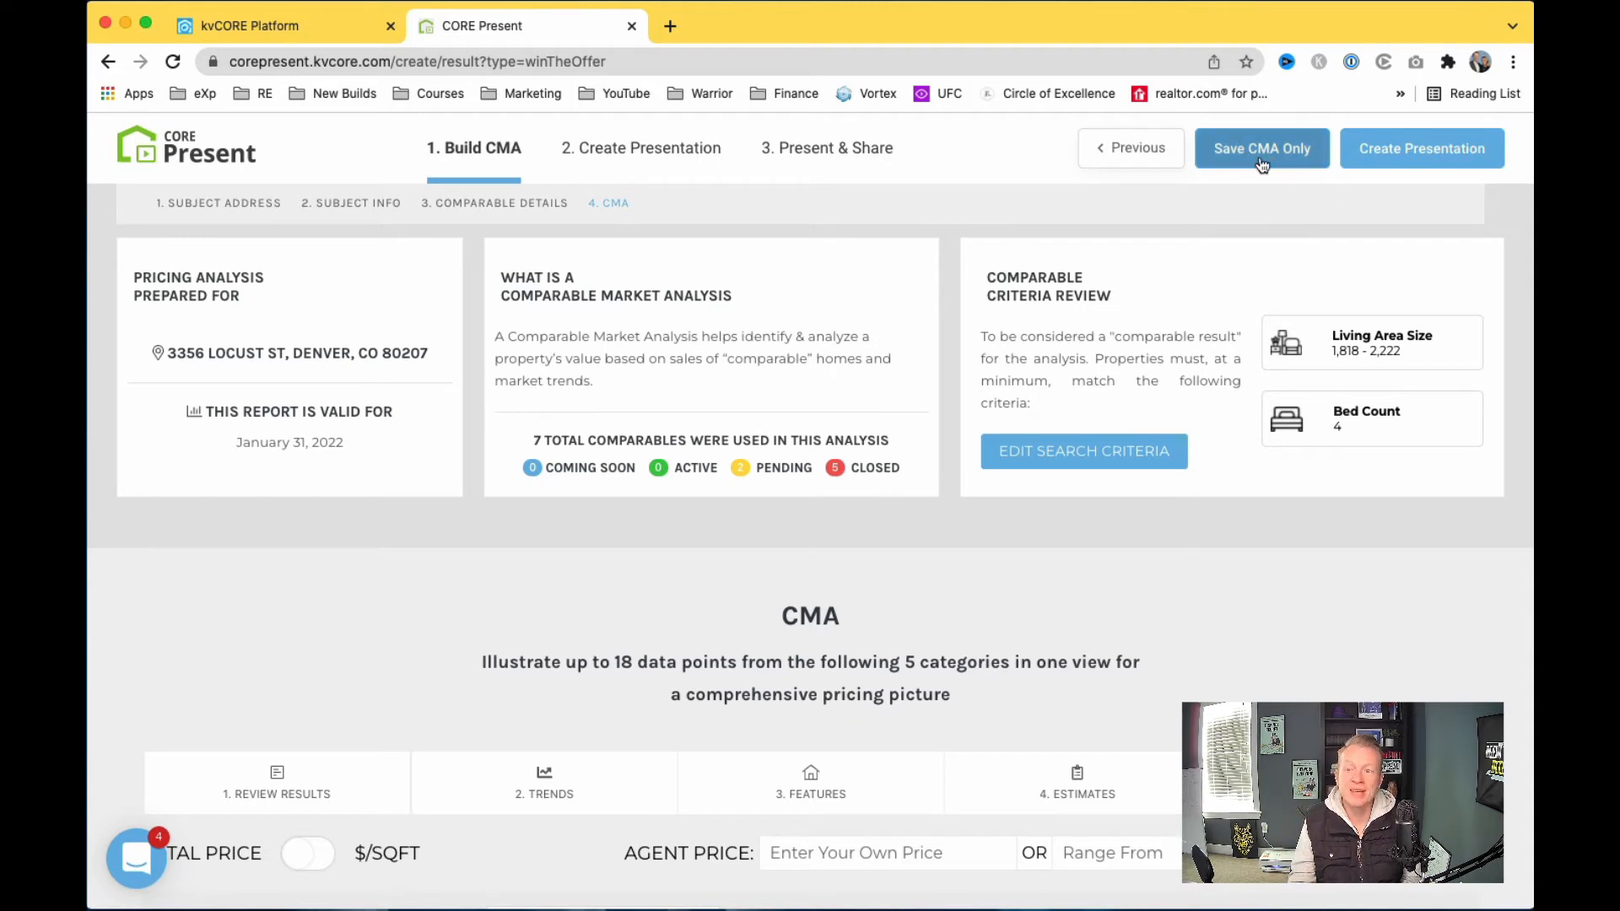
pyautogui.click(1408, 157)
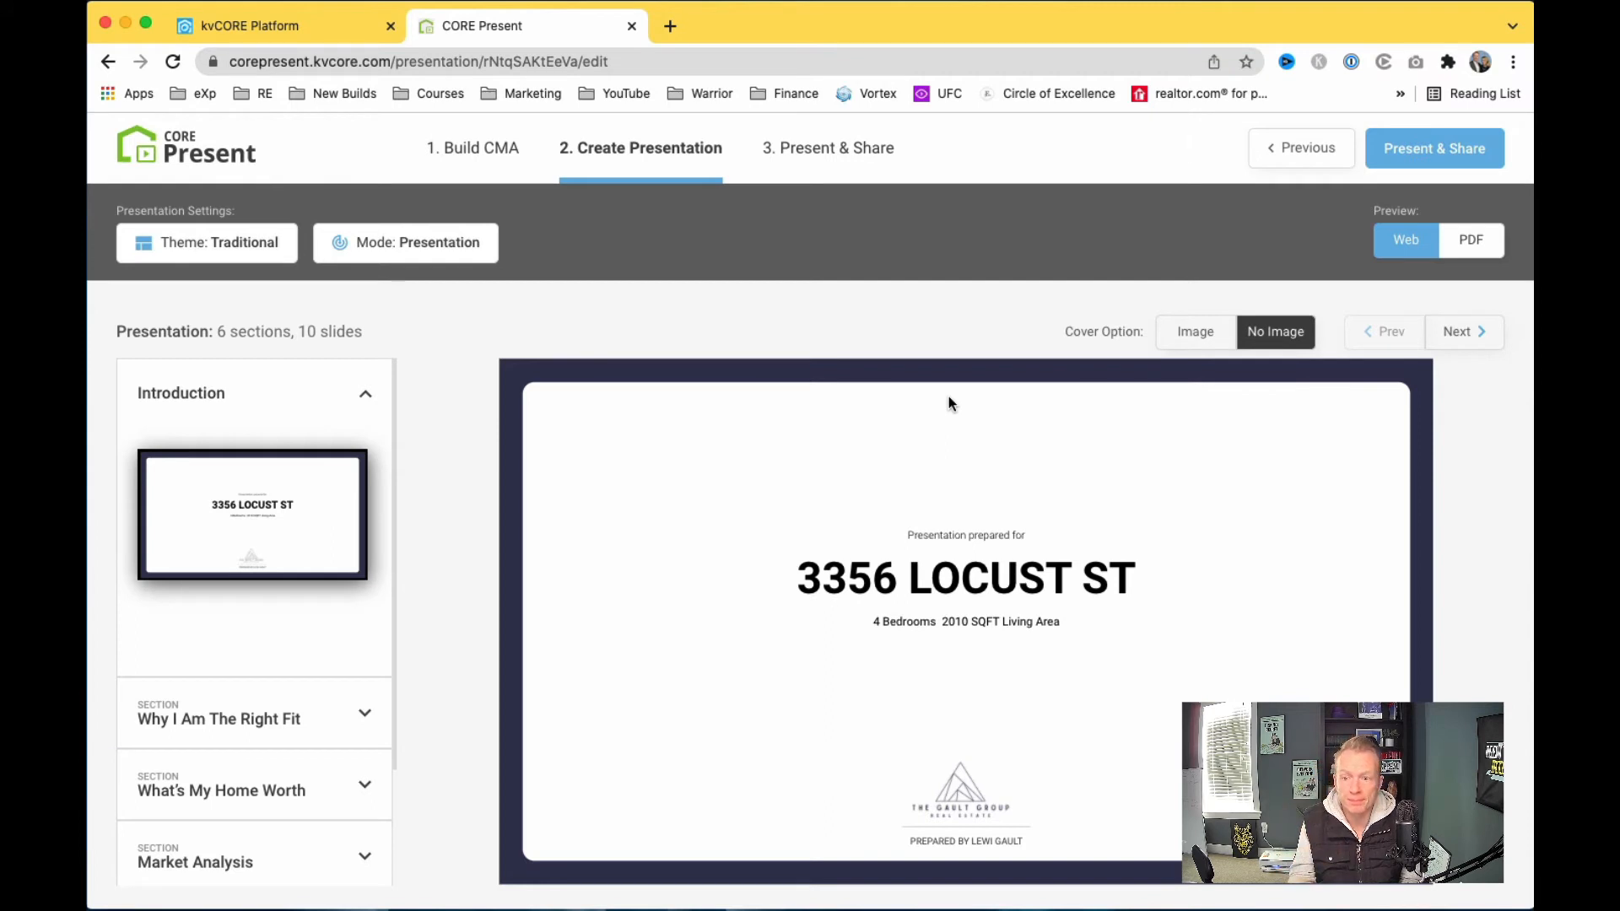
pyautogui.scroll(-3, 270, 637)
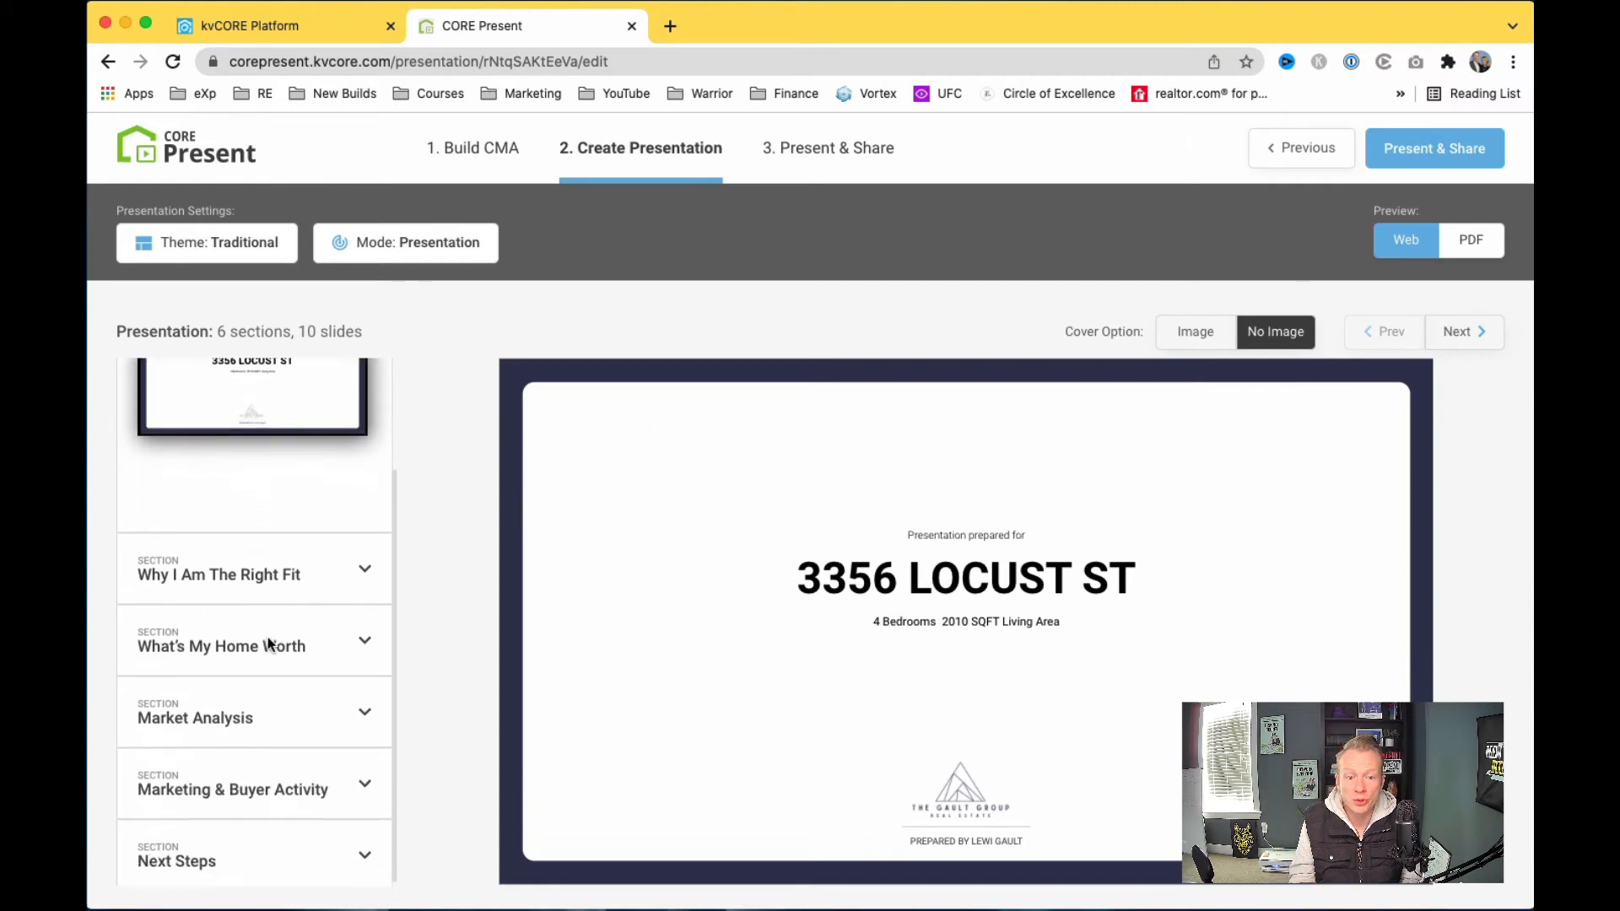
pyautogui.scroll(3, 301, 600)
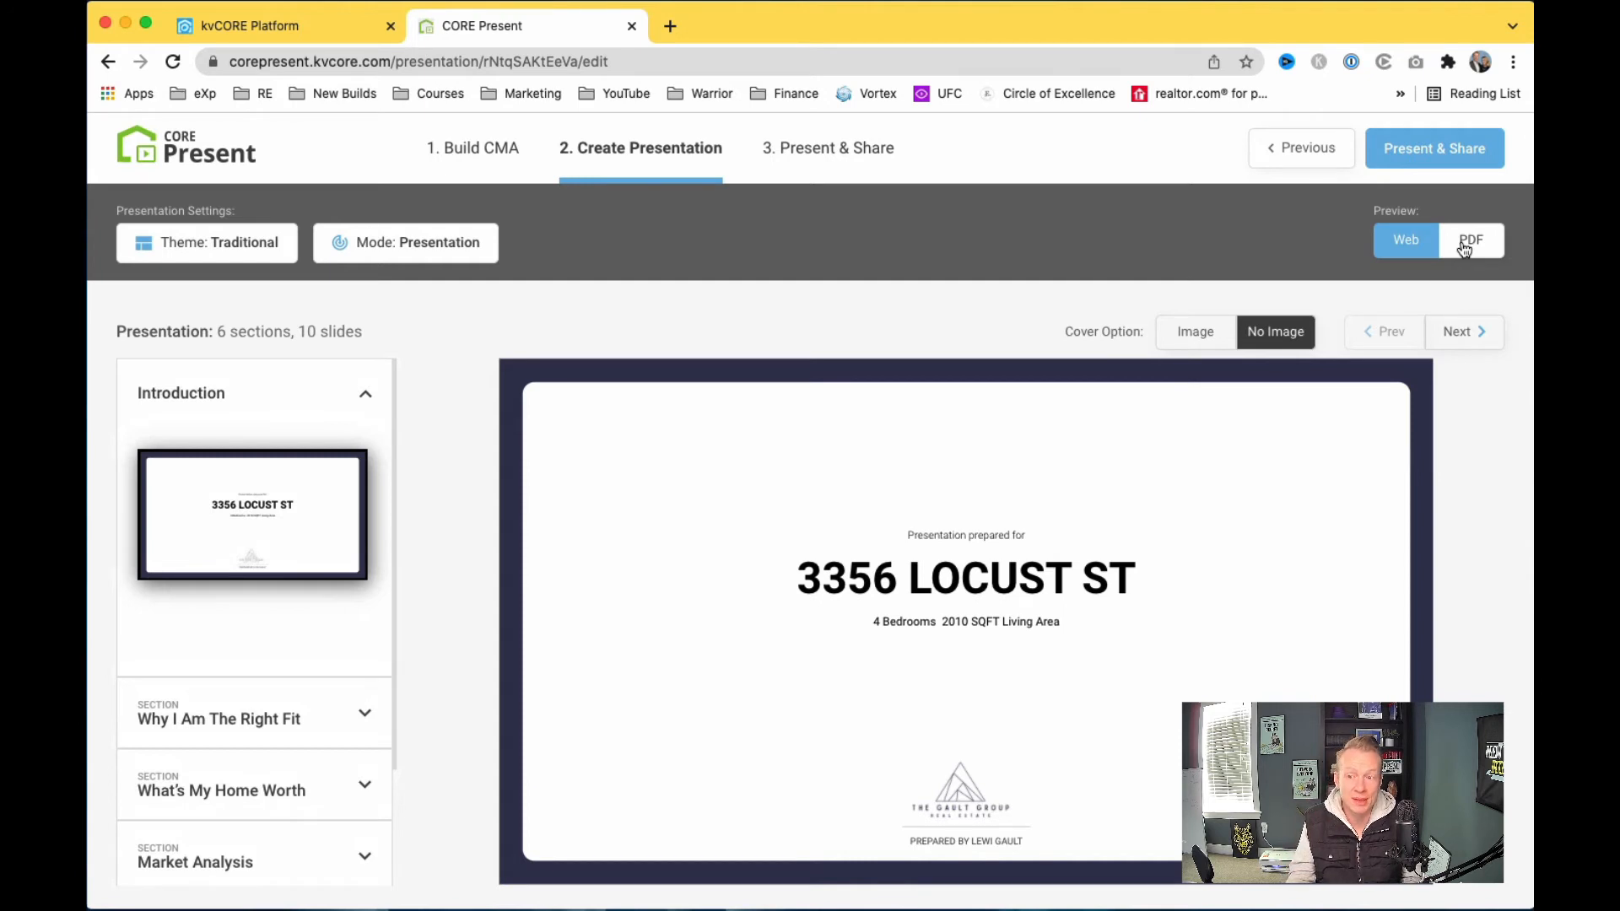
# Step: Glance at the PDF version of the preview, then return to the web preview
pyautogui.click(1468, 244)
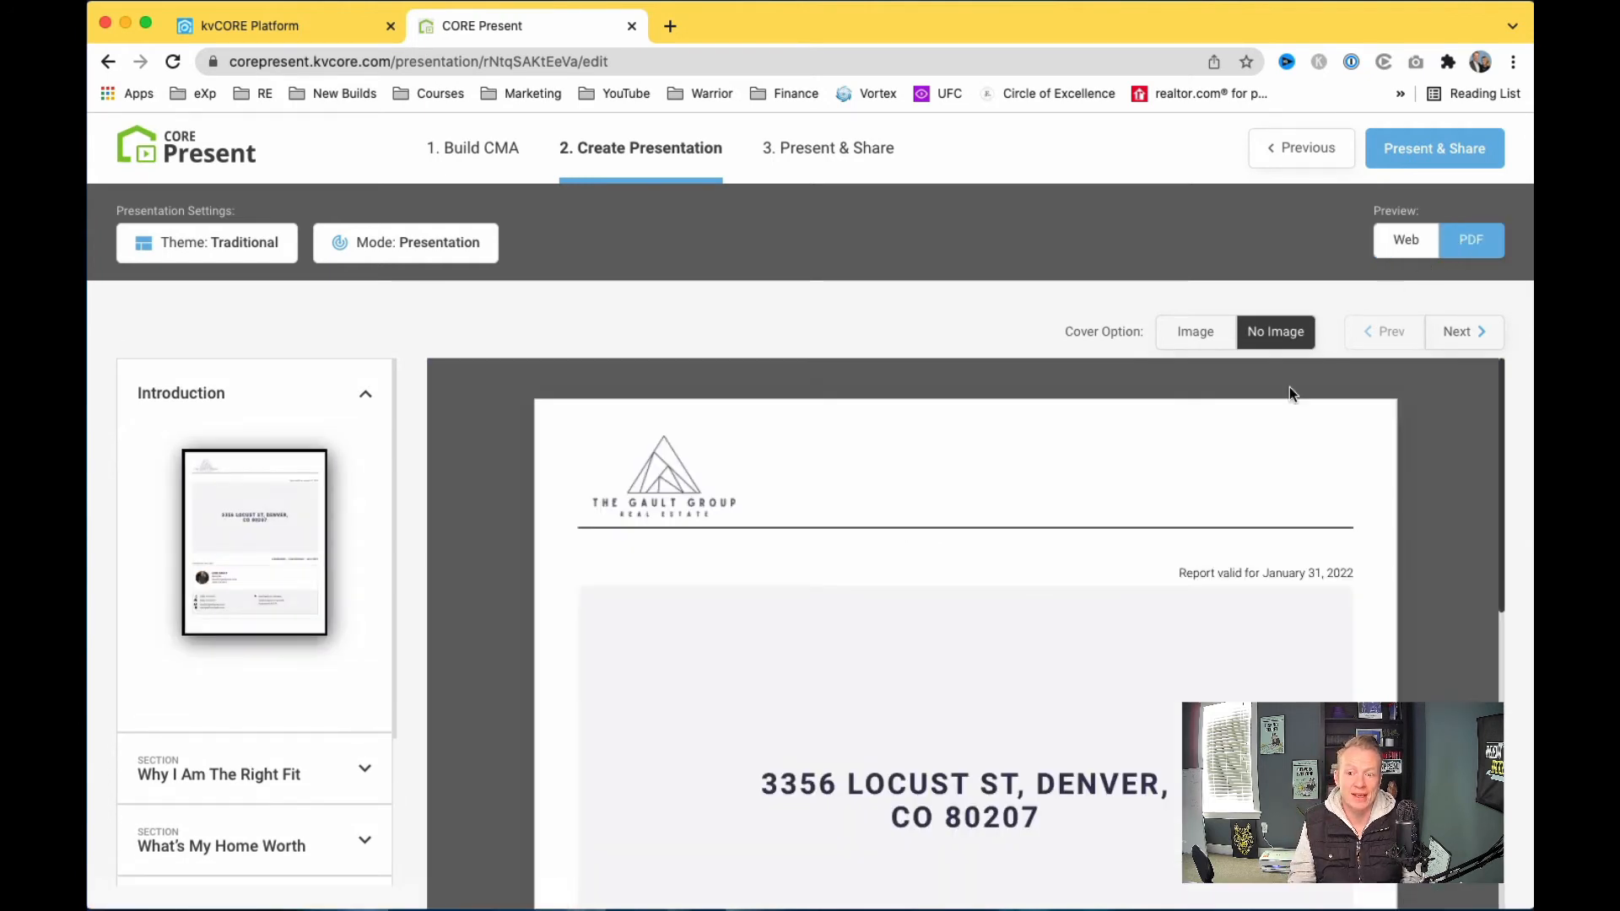
pyautogui.scroll(-5, 1257, 468)
pyautogui.click(1391, 245)
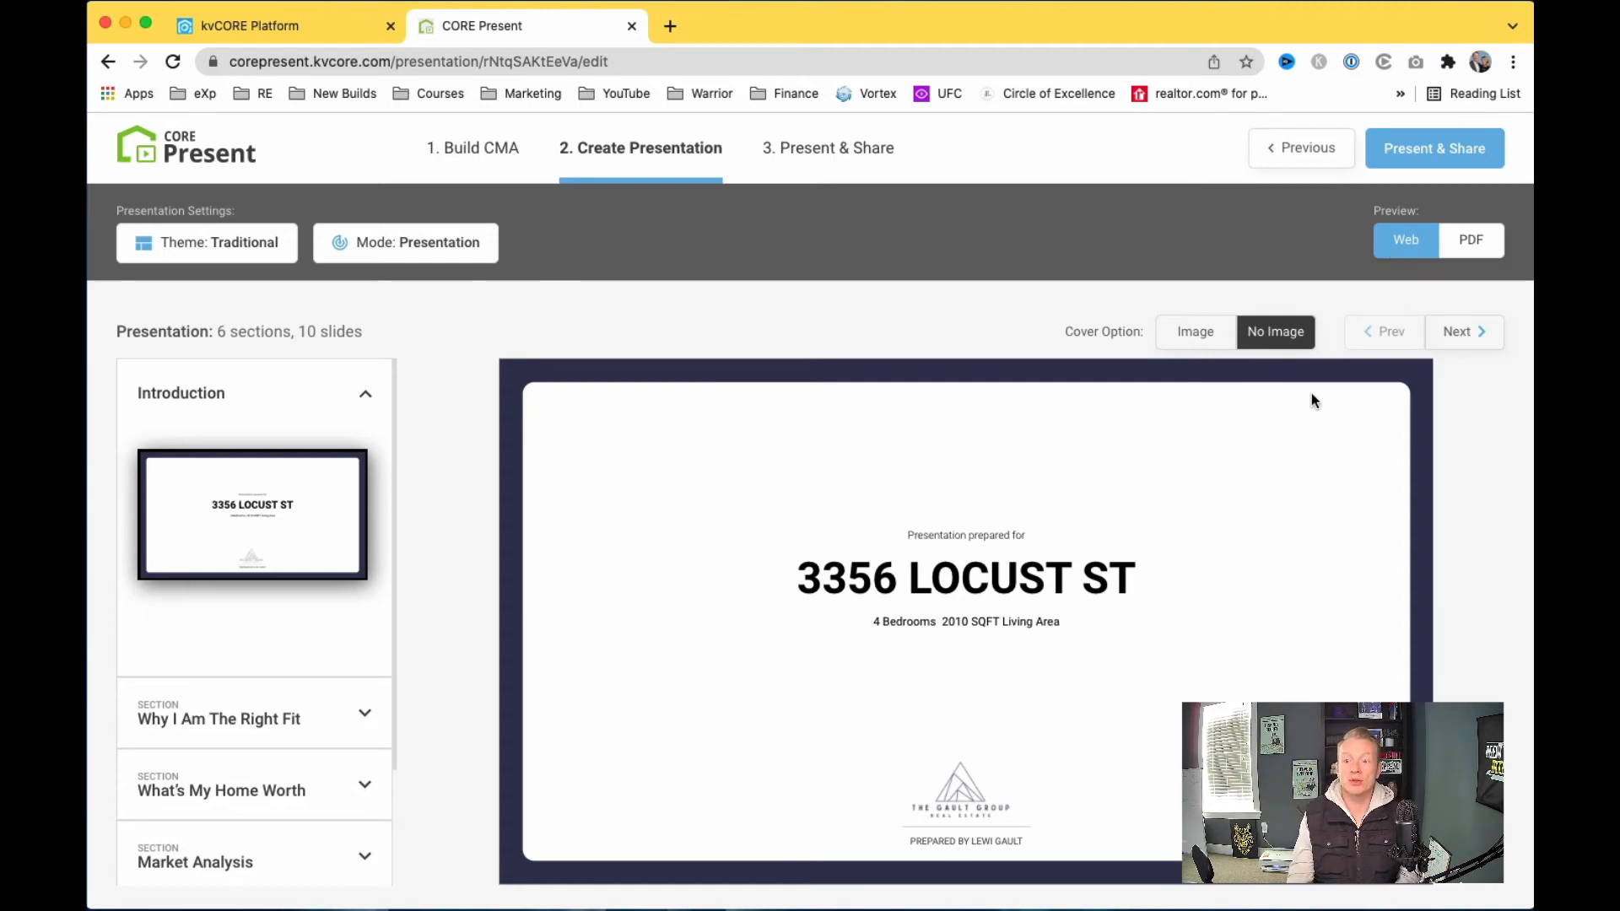
# Step: Advance to the pricing scale comparables slide and review the Closest Sold comparable's details
pyautogui.click(1456, 334)
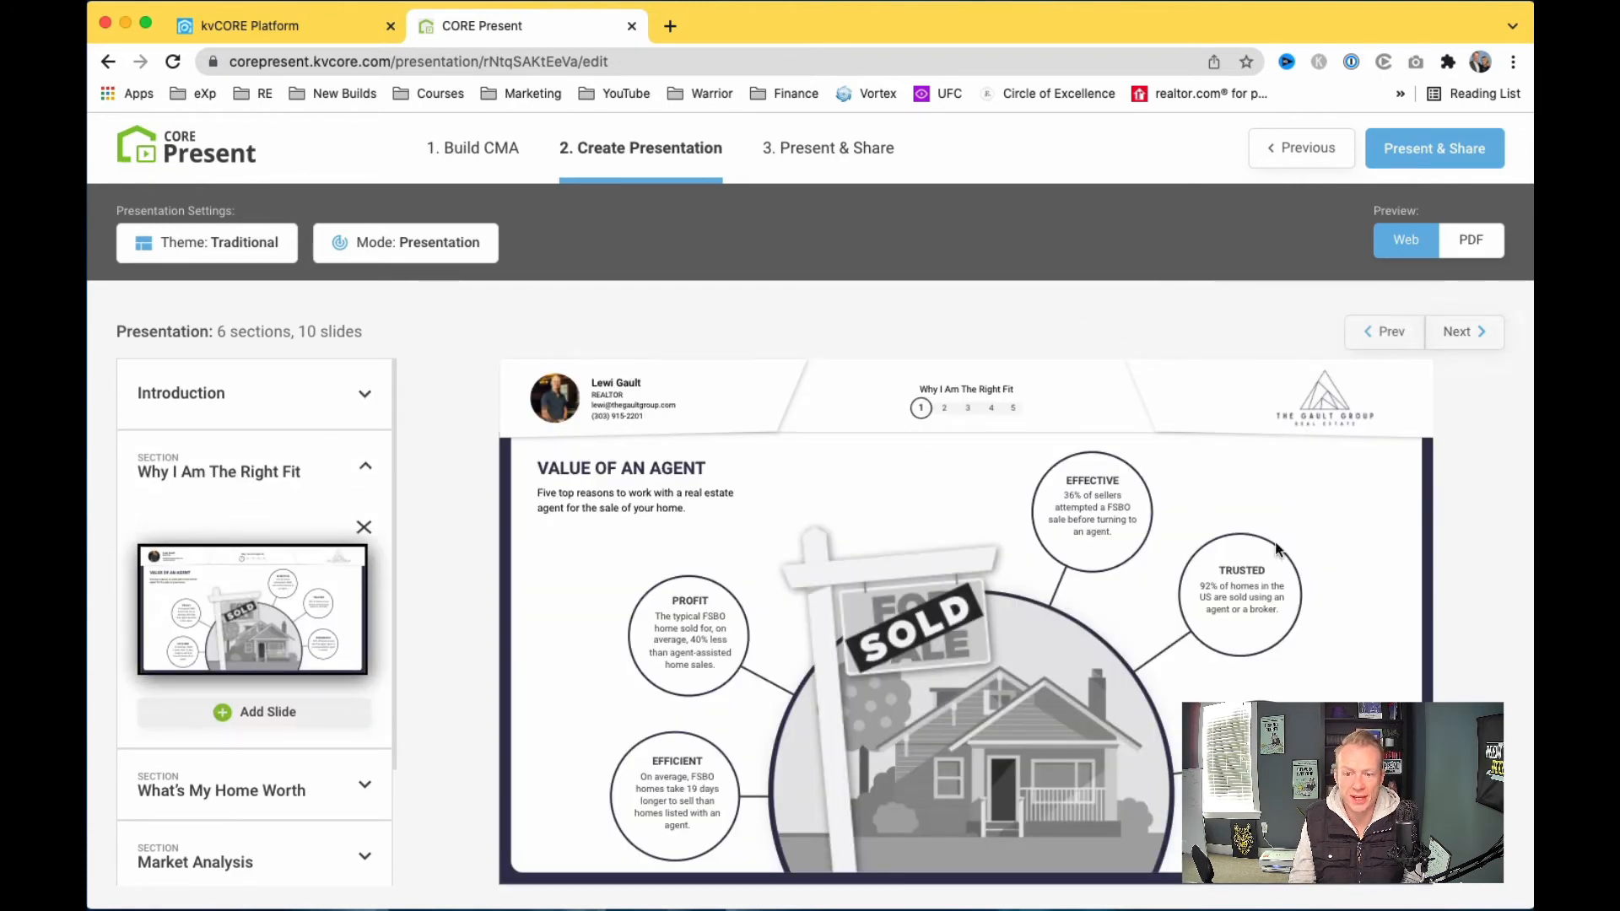
pyautogui.click(1478, 337)
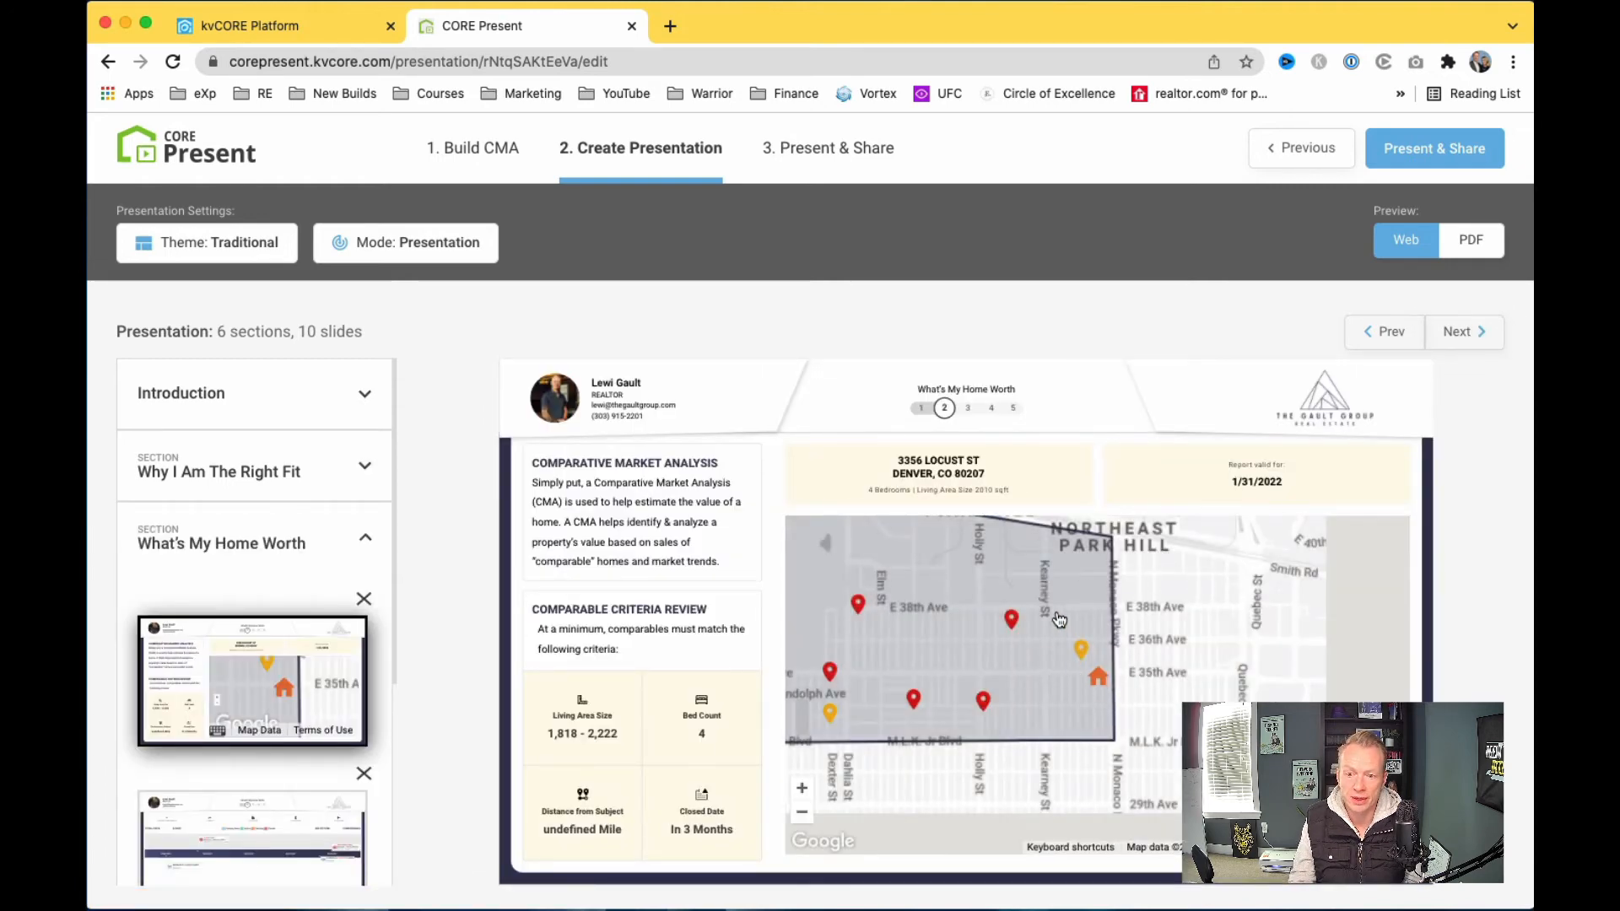
pyautogui.click(1459, 335)
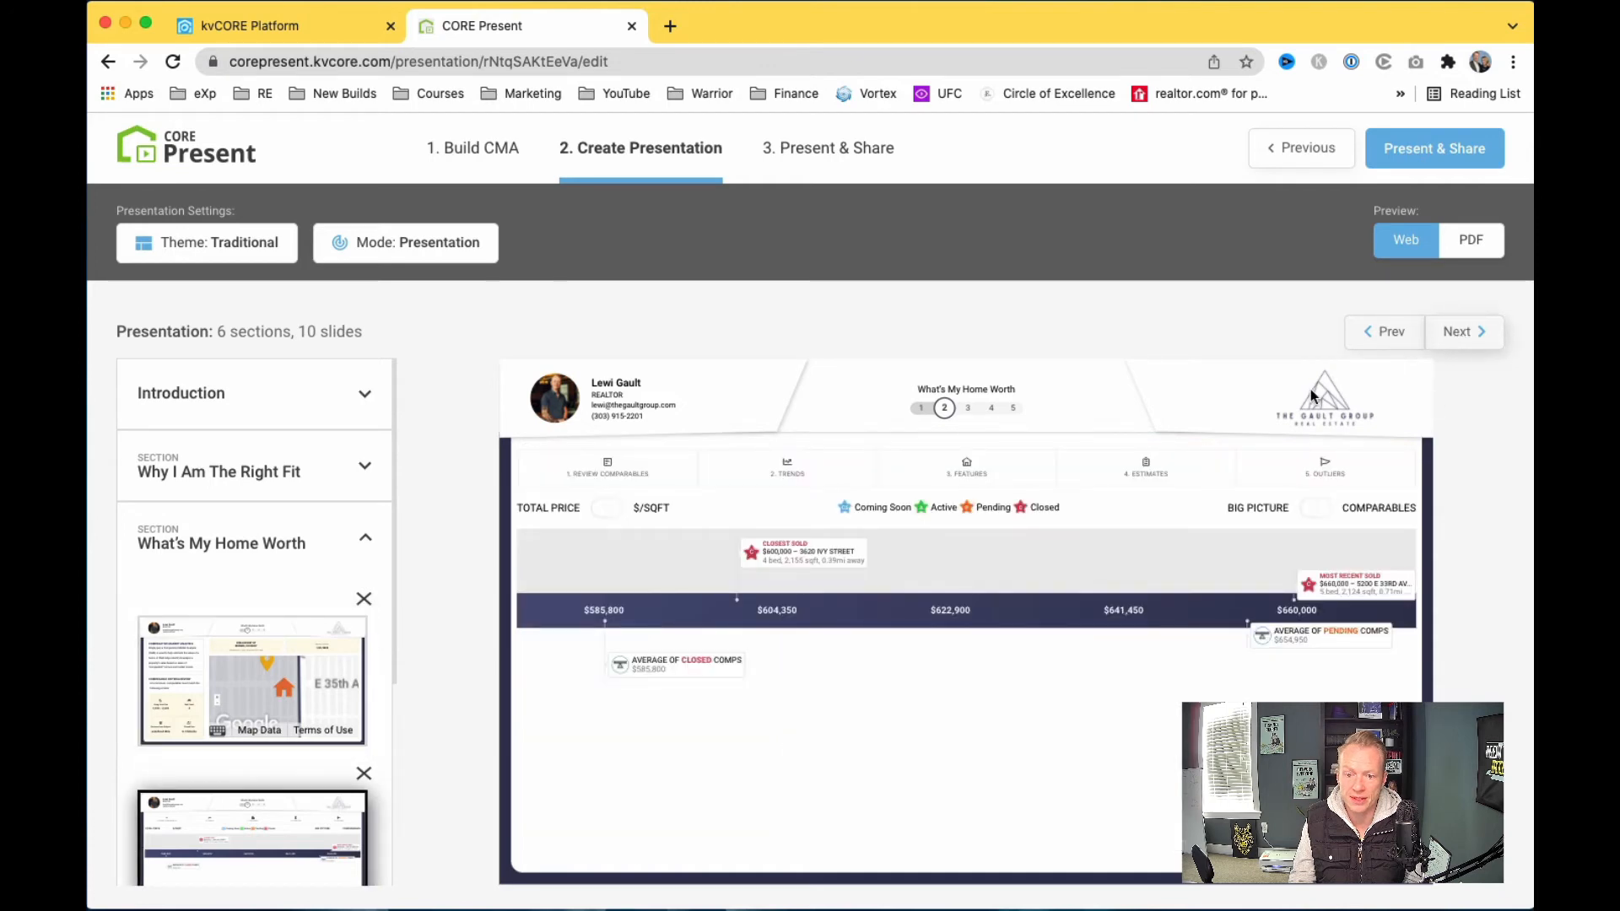
pyautogui.click(834, 560)
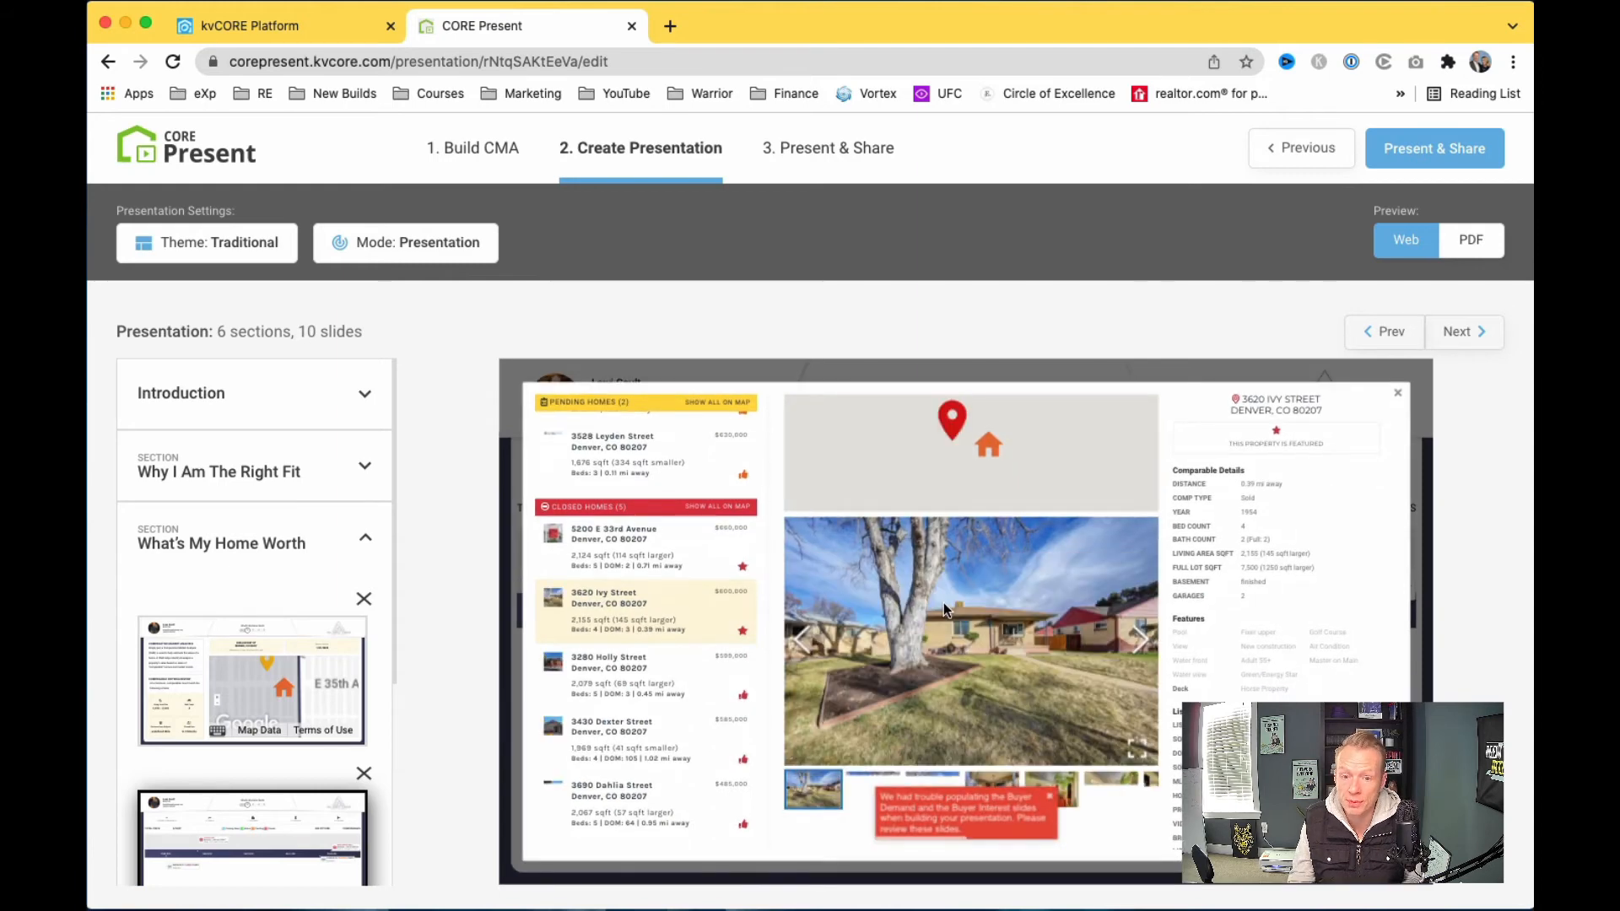
pyautogui.click(1397, 395)
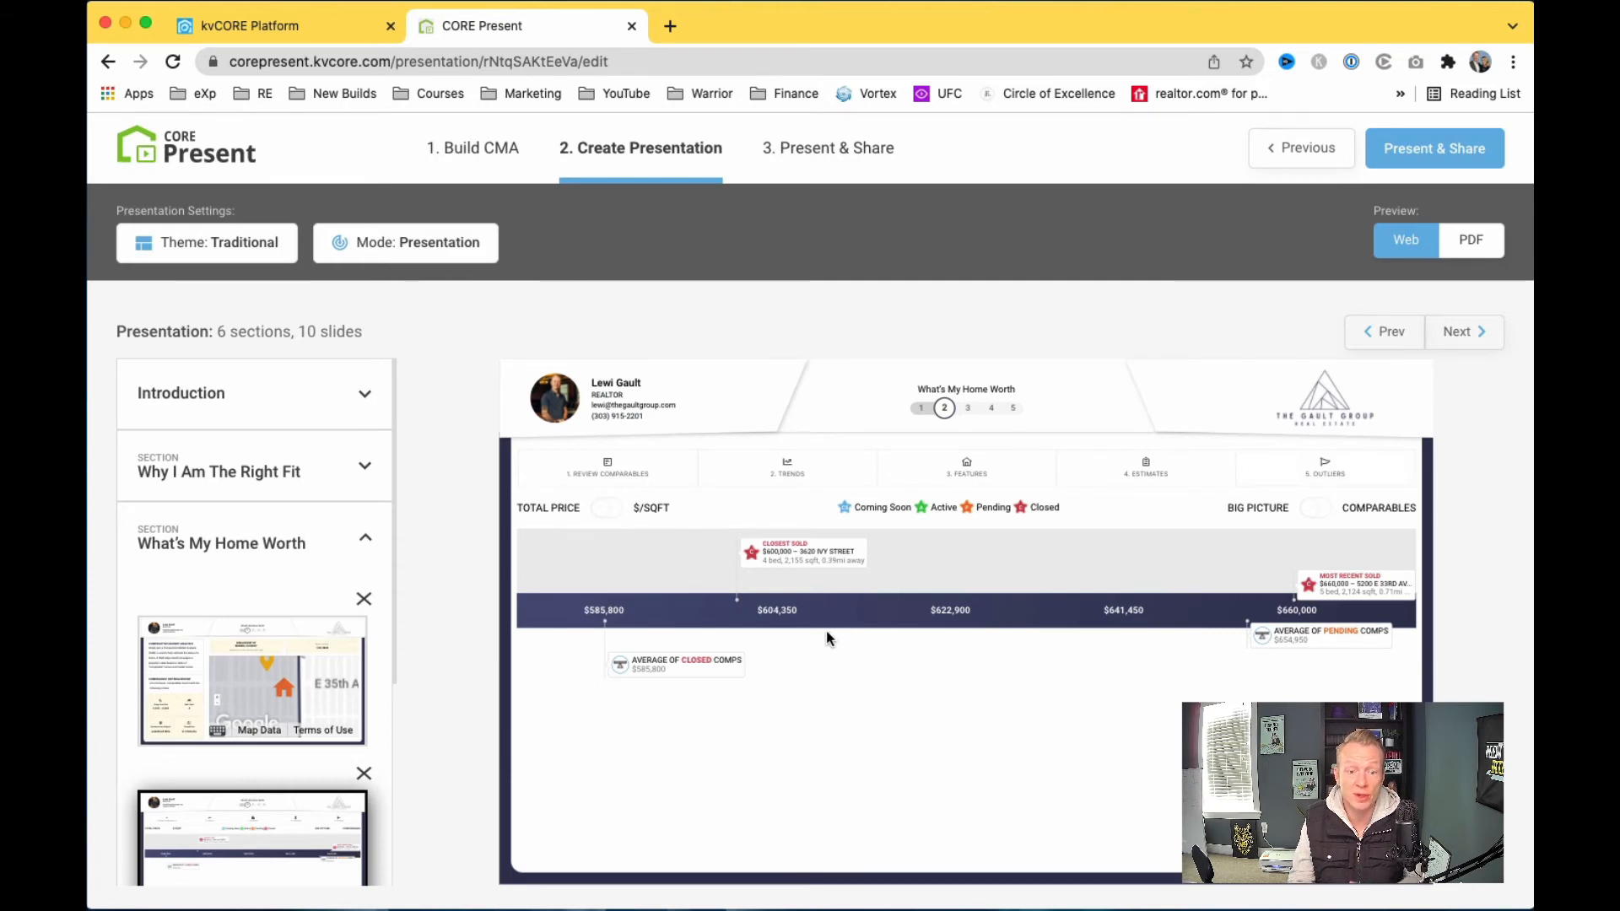
# Step: Continue through Marketing & Buyer Activity, My Marketing Plan and CORE Social to the Thank You slide
pyautogui.click(1457, 335)
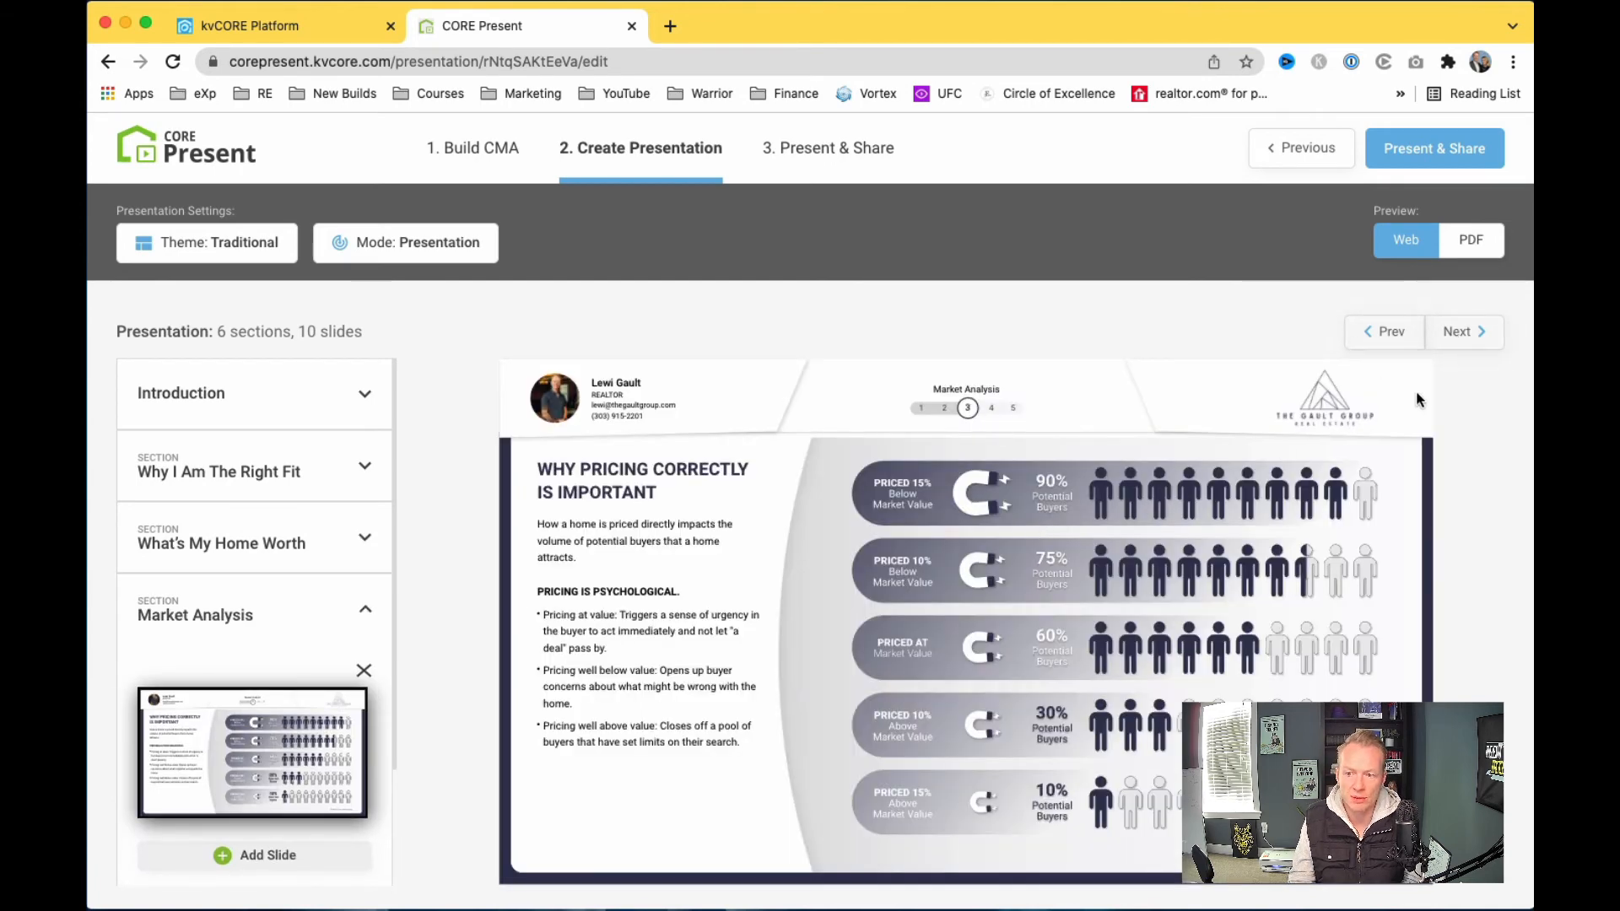
pyautogui.click(1442, 340)
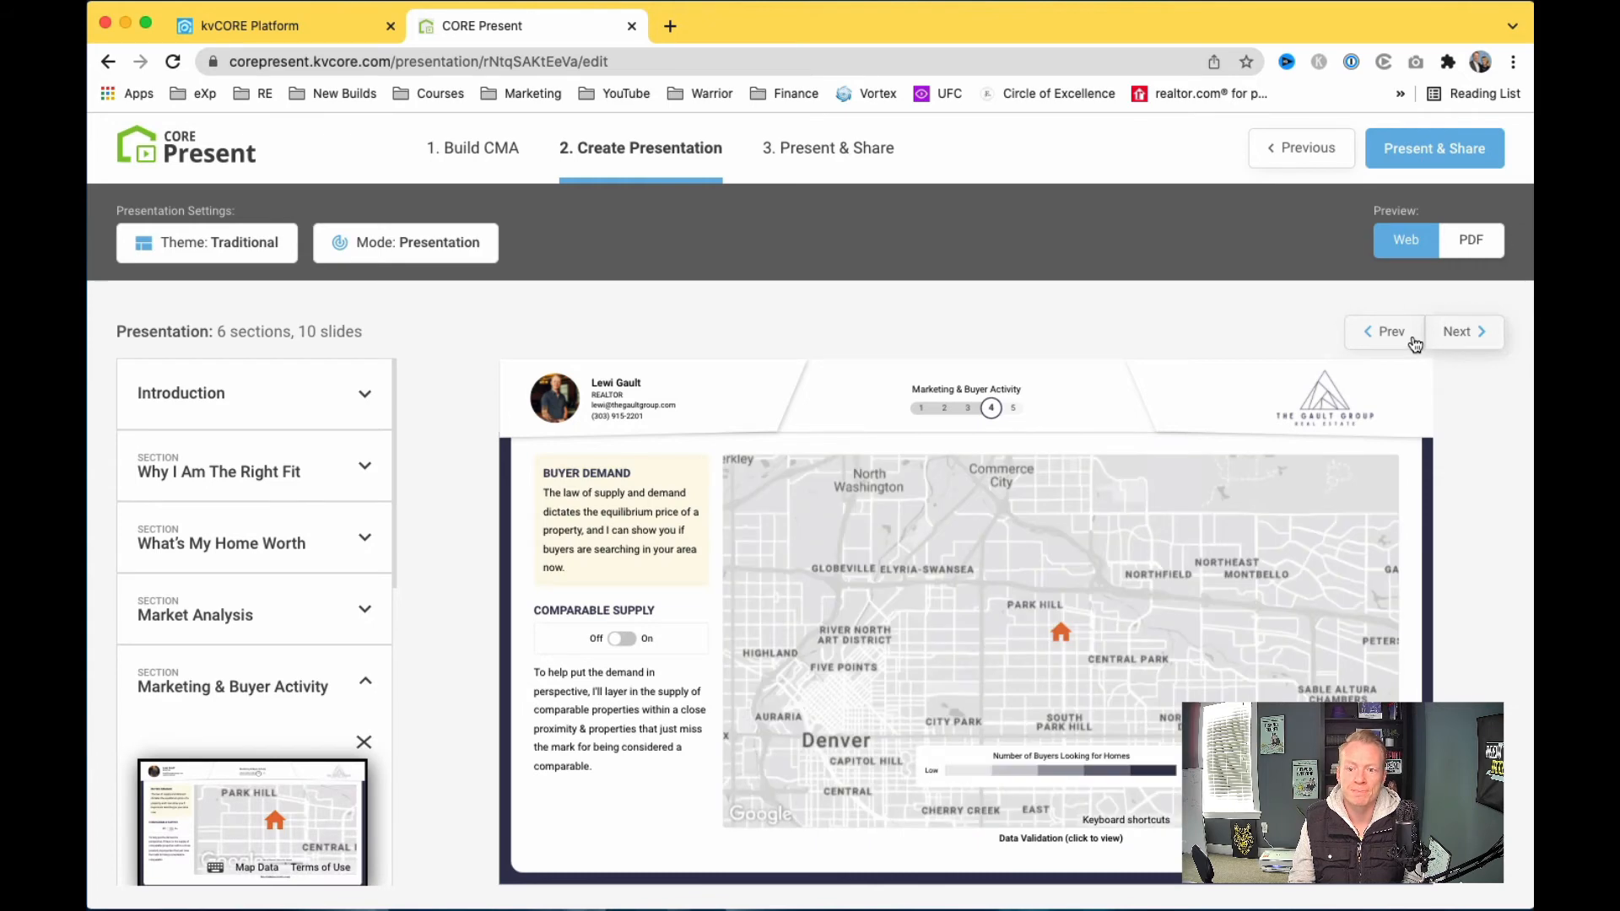
pyautogui.click(1469, 335)
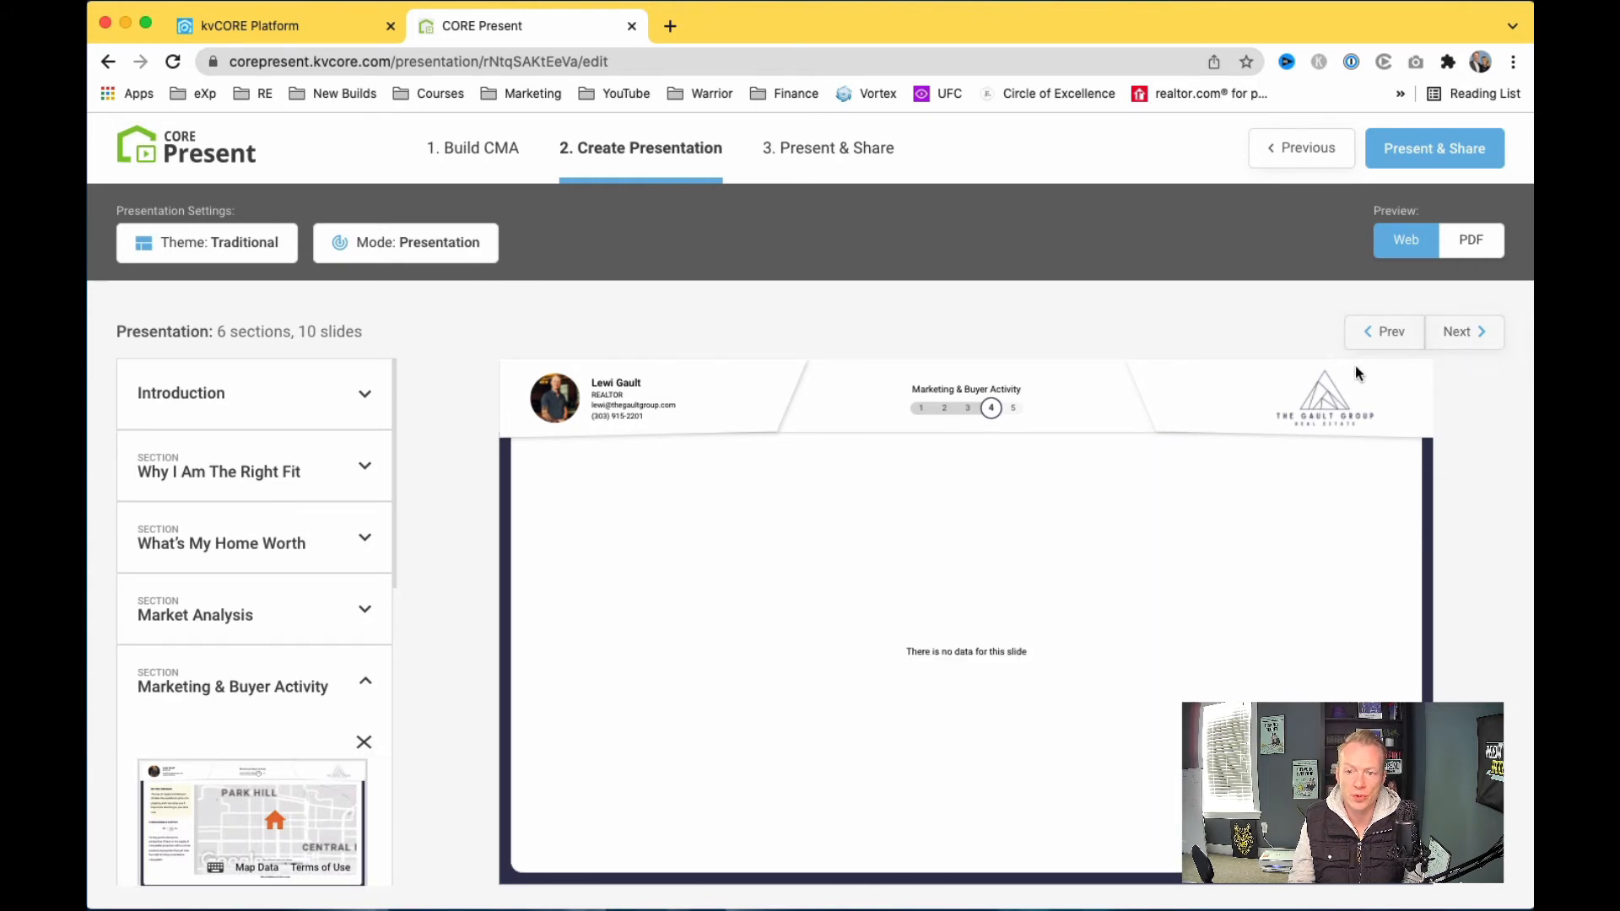
pyautogui.click(1467, 341)
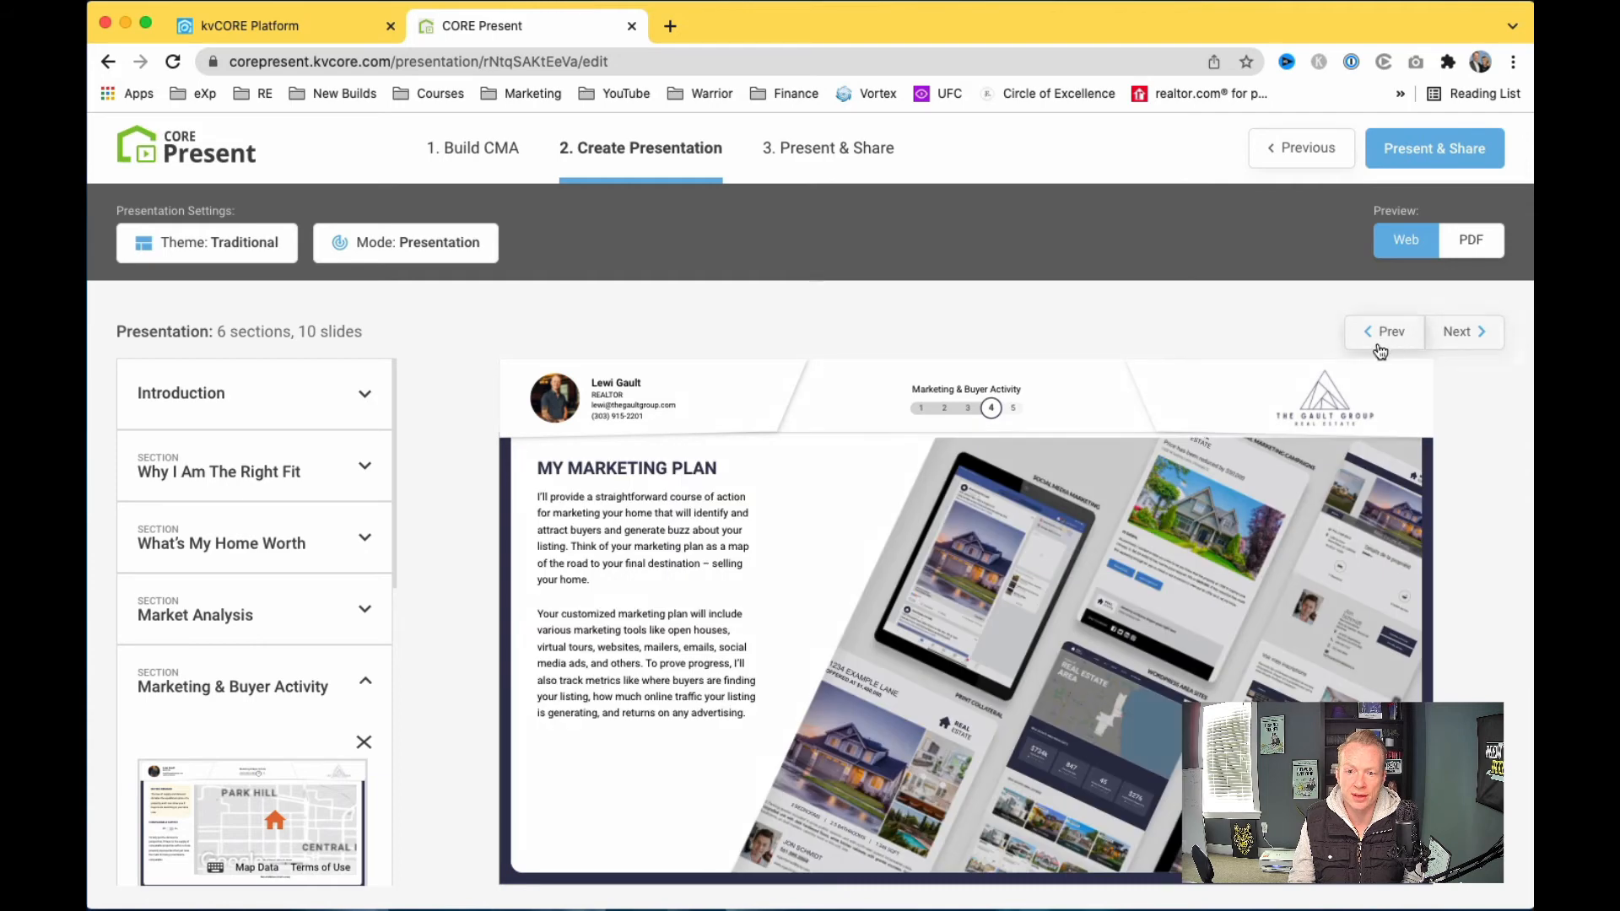
pyautogui.click(1462, 343)
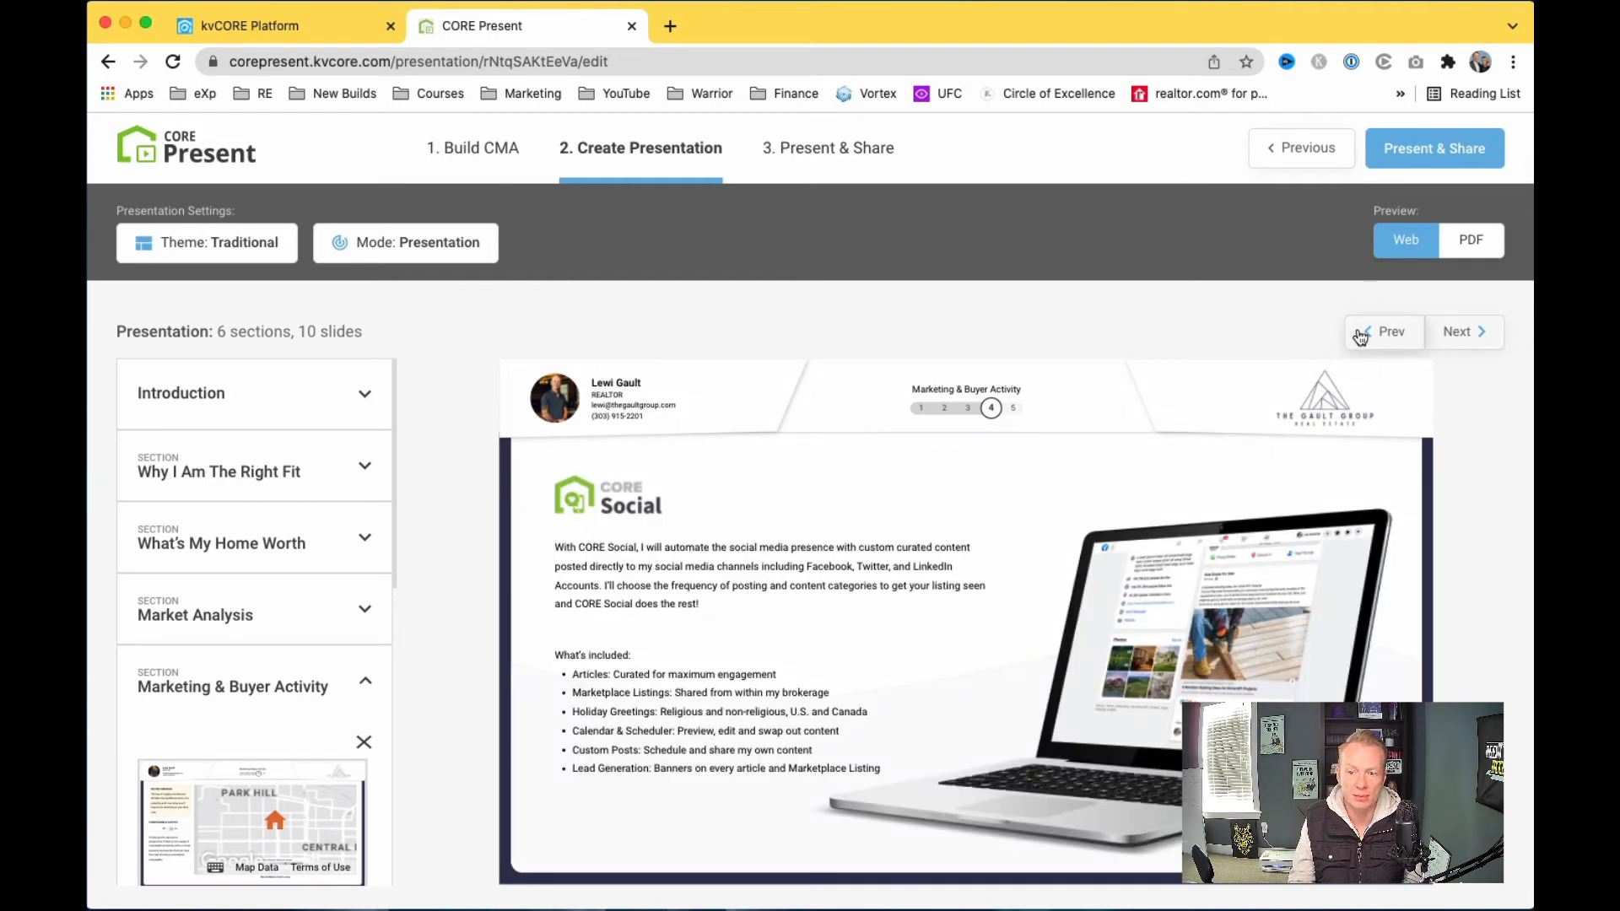
pyautogui.click(1462, 331)
pyautogui.click(1400, 334)
pyautogui.click(1489, 331)
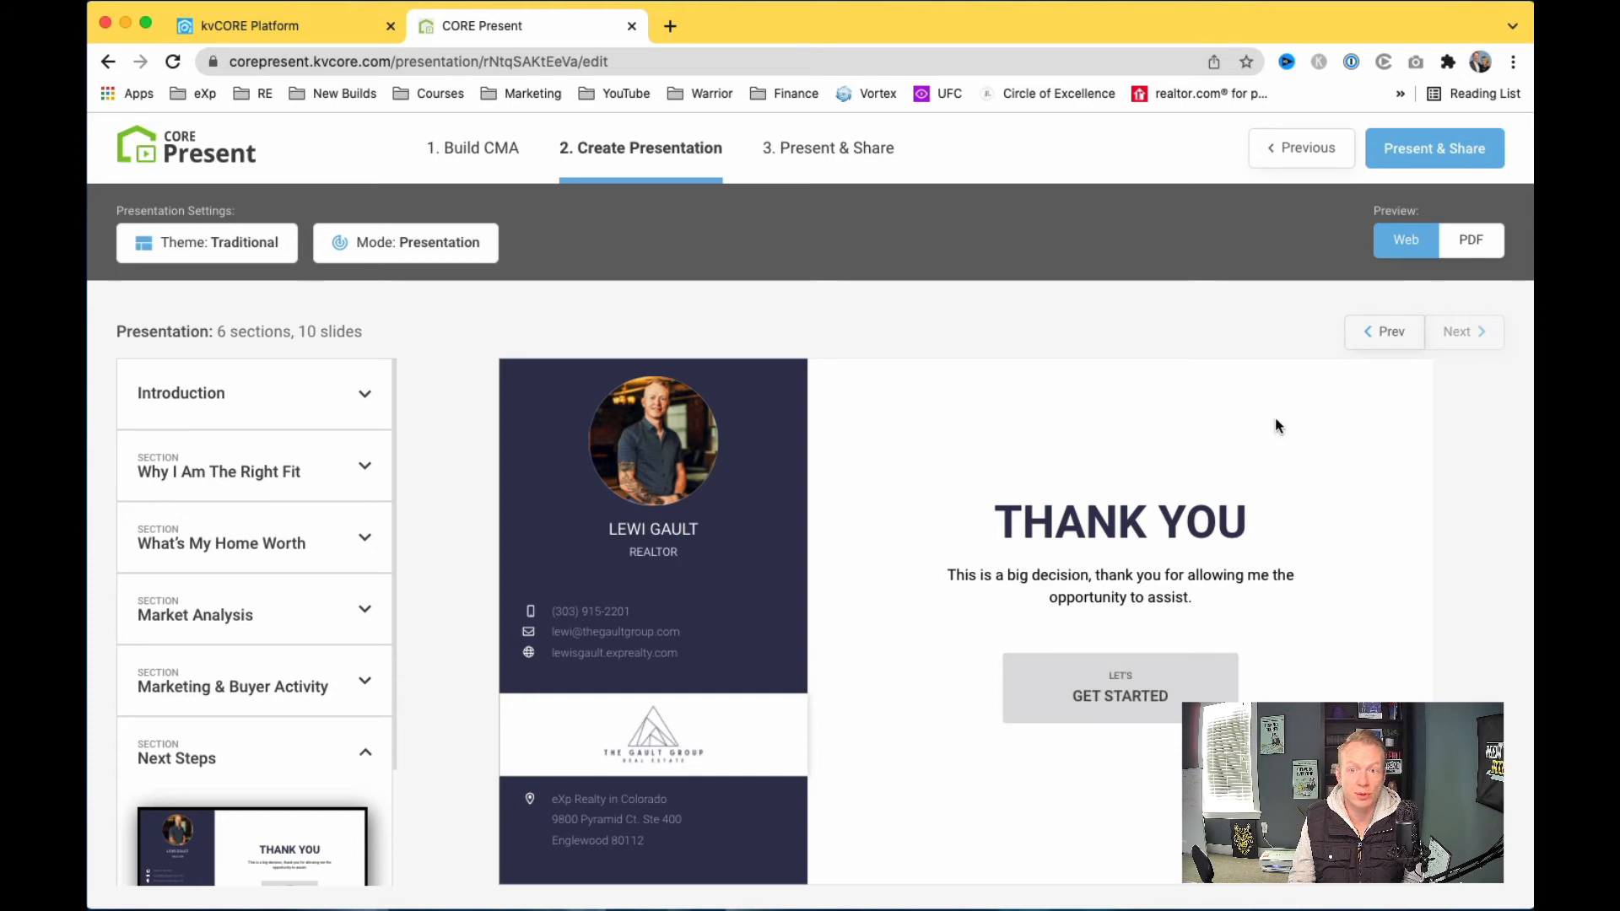
# Step: Switch the preview to PDF pages and step back to the cover page
pyautogui.click(1443, 249)
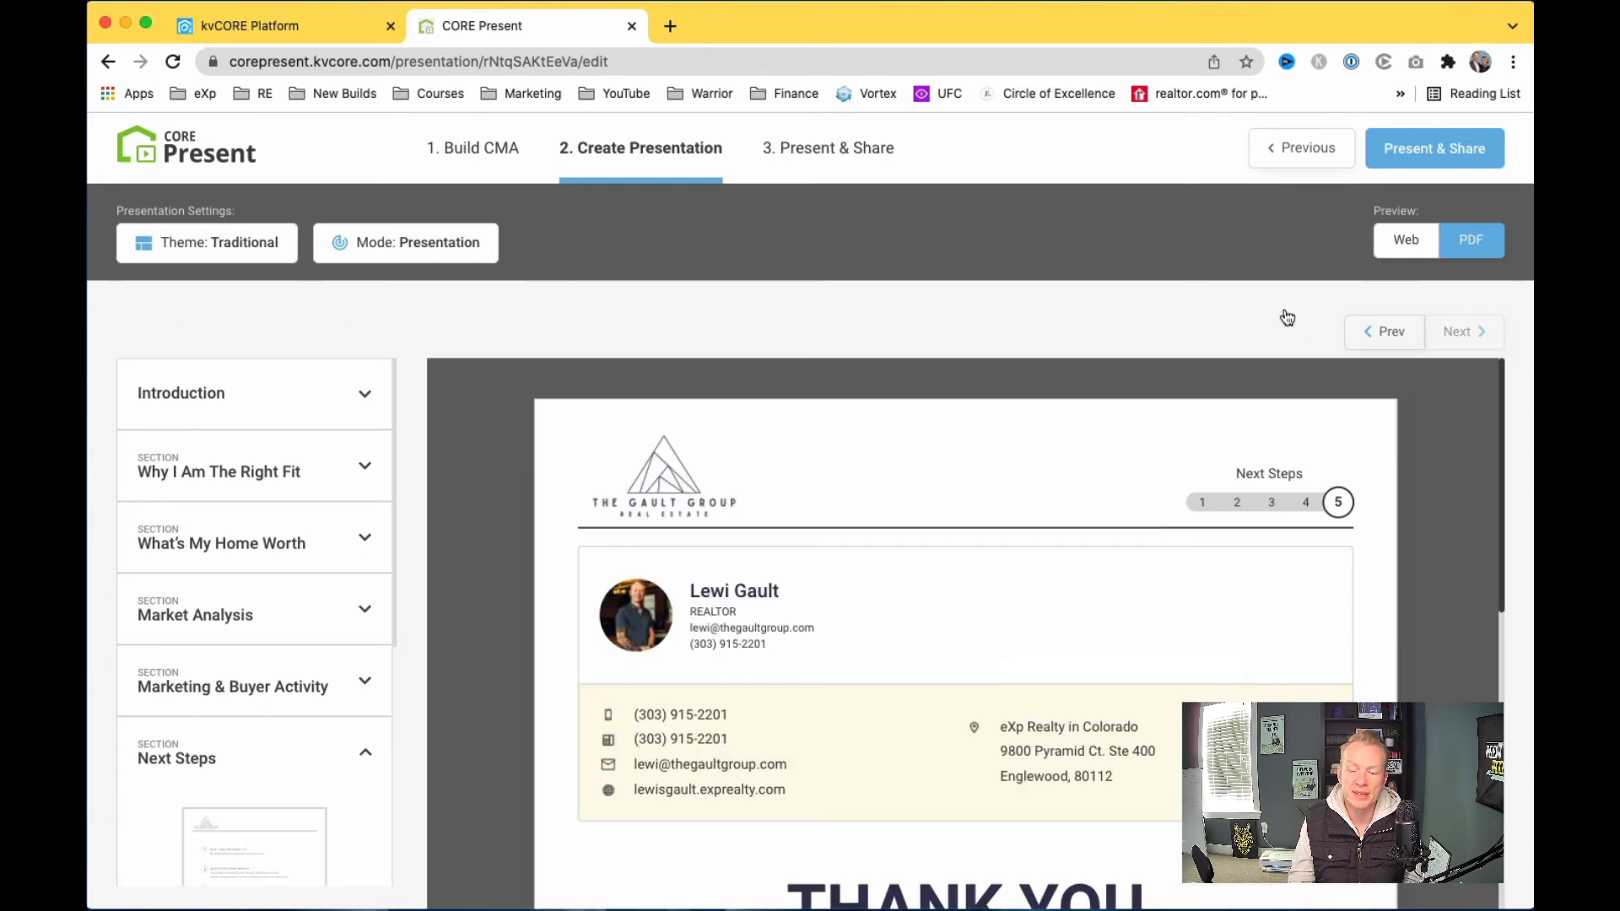
pyautogui.click(1379, 334)
pyautogui.click(1379, 335)
pyautogui.click(1379, 335)
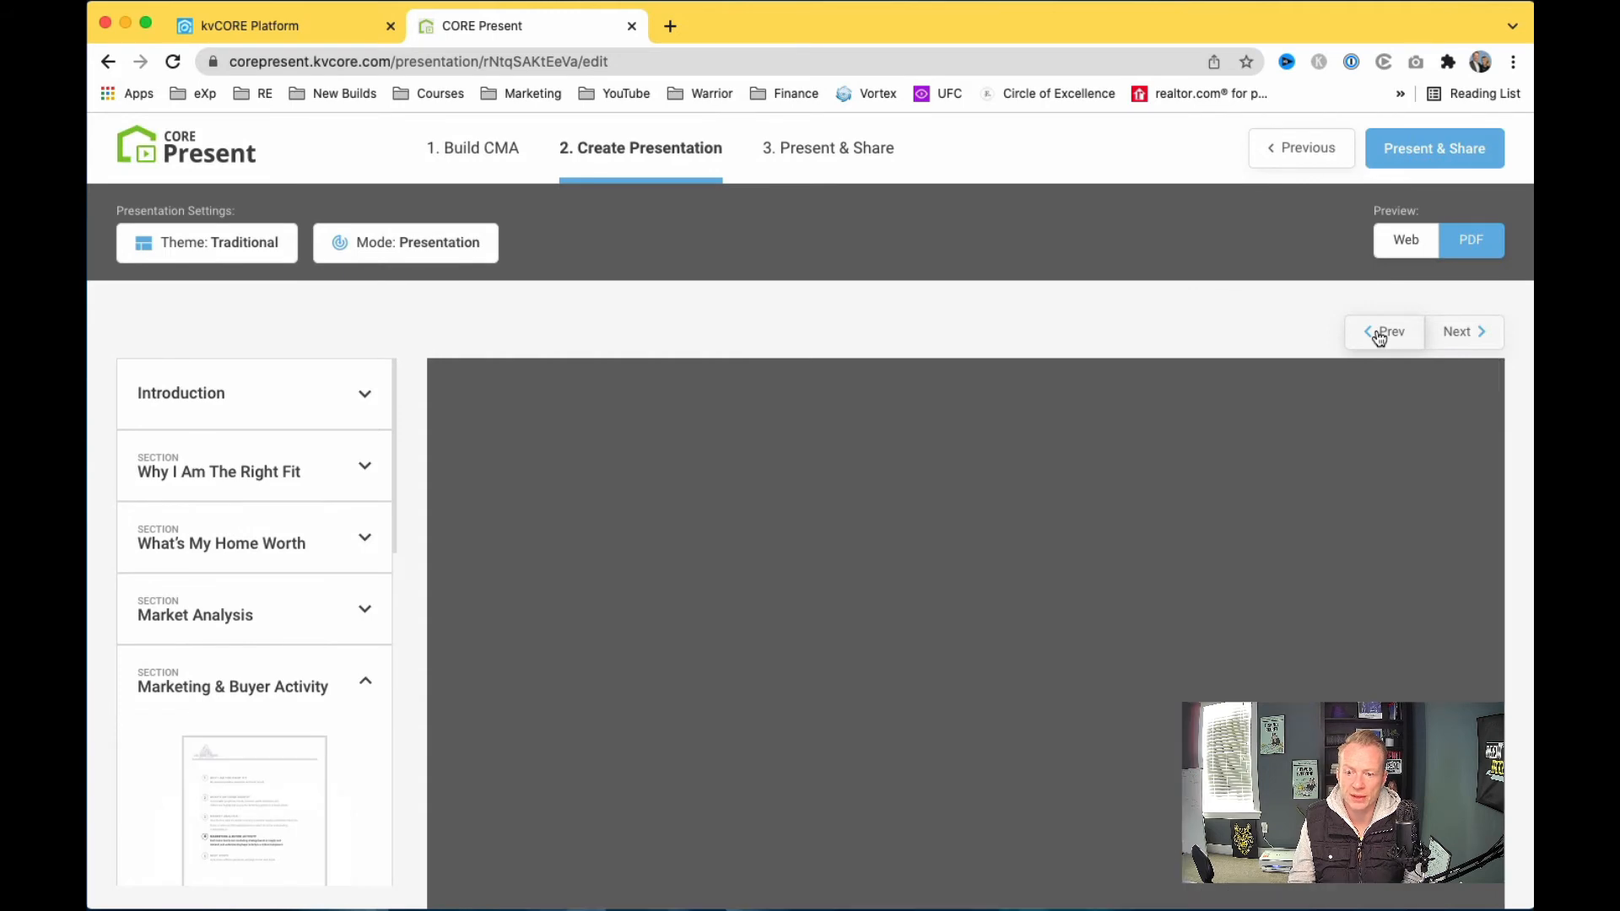
pyautogui.click(1379, 334)
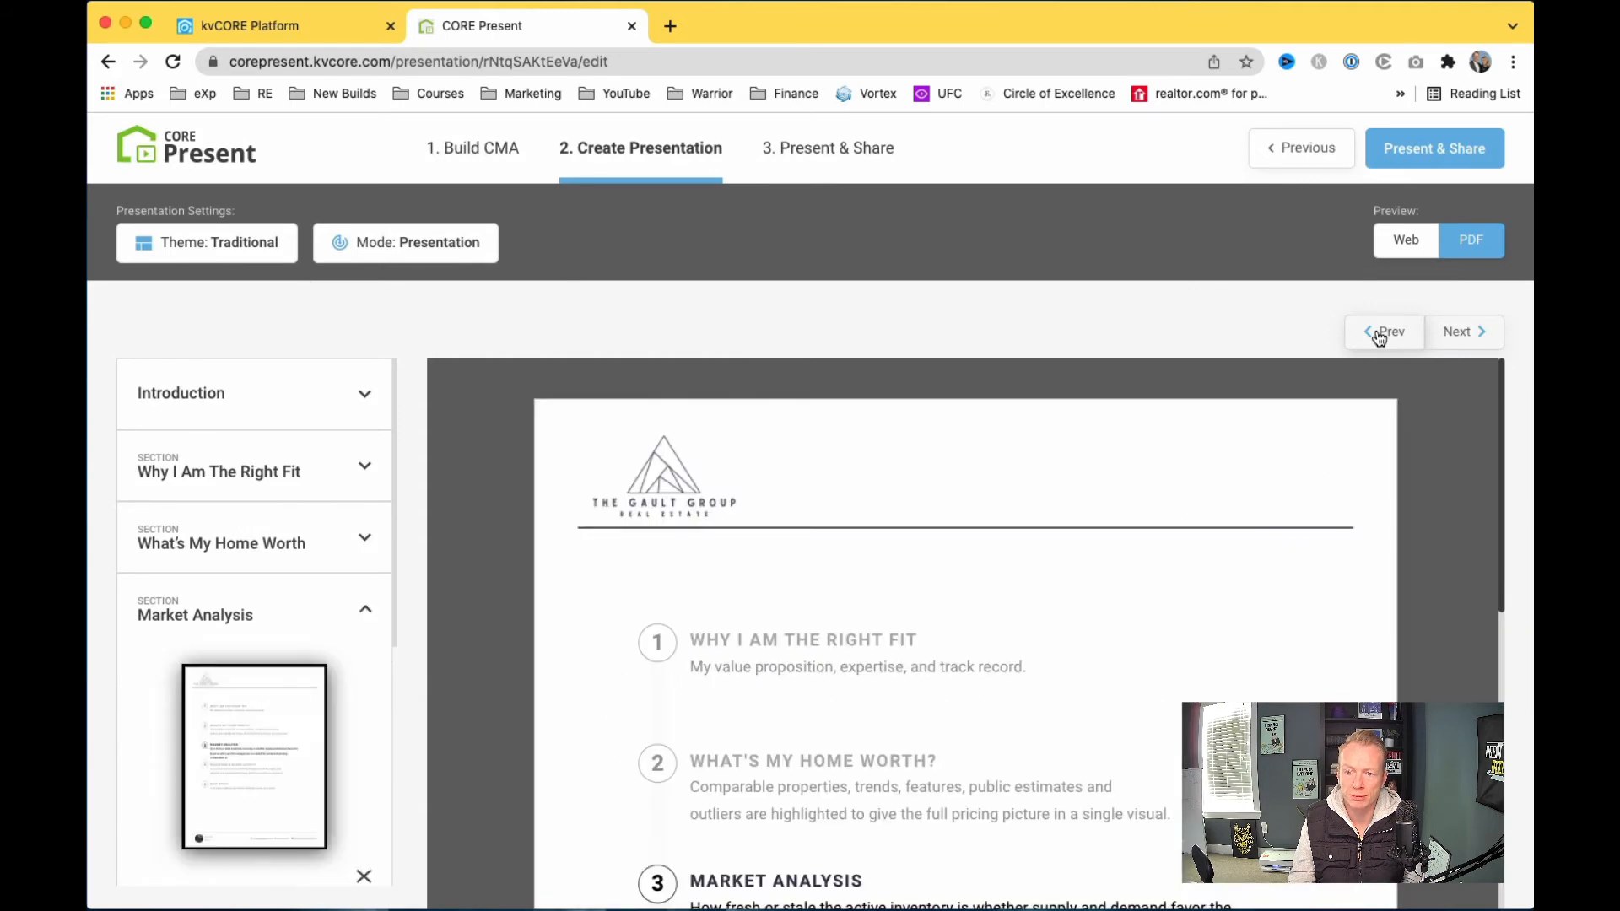
pyautogui.click(1379, 334)
pyautogui.click(1379, 334)
pyautogui.click(1379, 334)
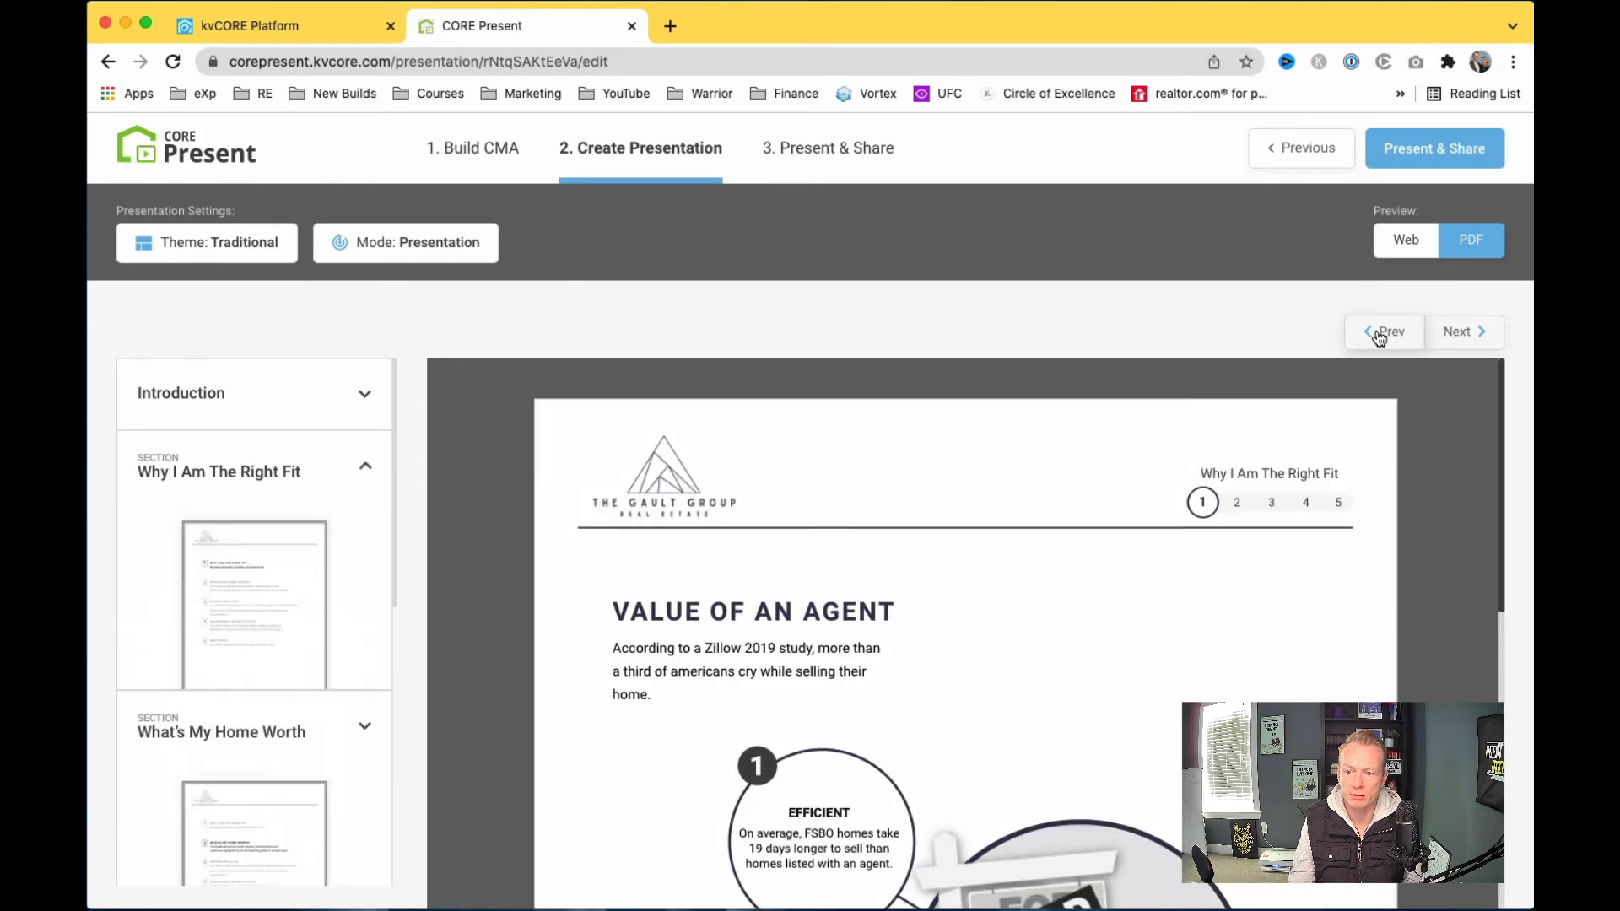
pyautogui.click(1379, 334)
pyautogui.click(1378, 334)
# Step: Review the cover, Why I Am The Right Fit and Value of an Agent pages
pyautogui.scroll(-2, 1296, 499)
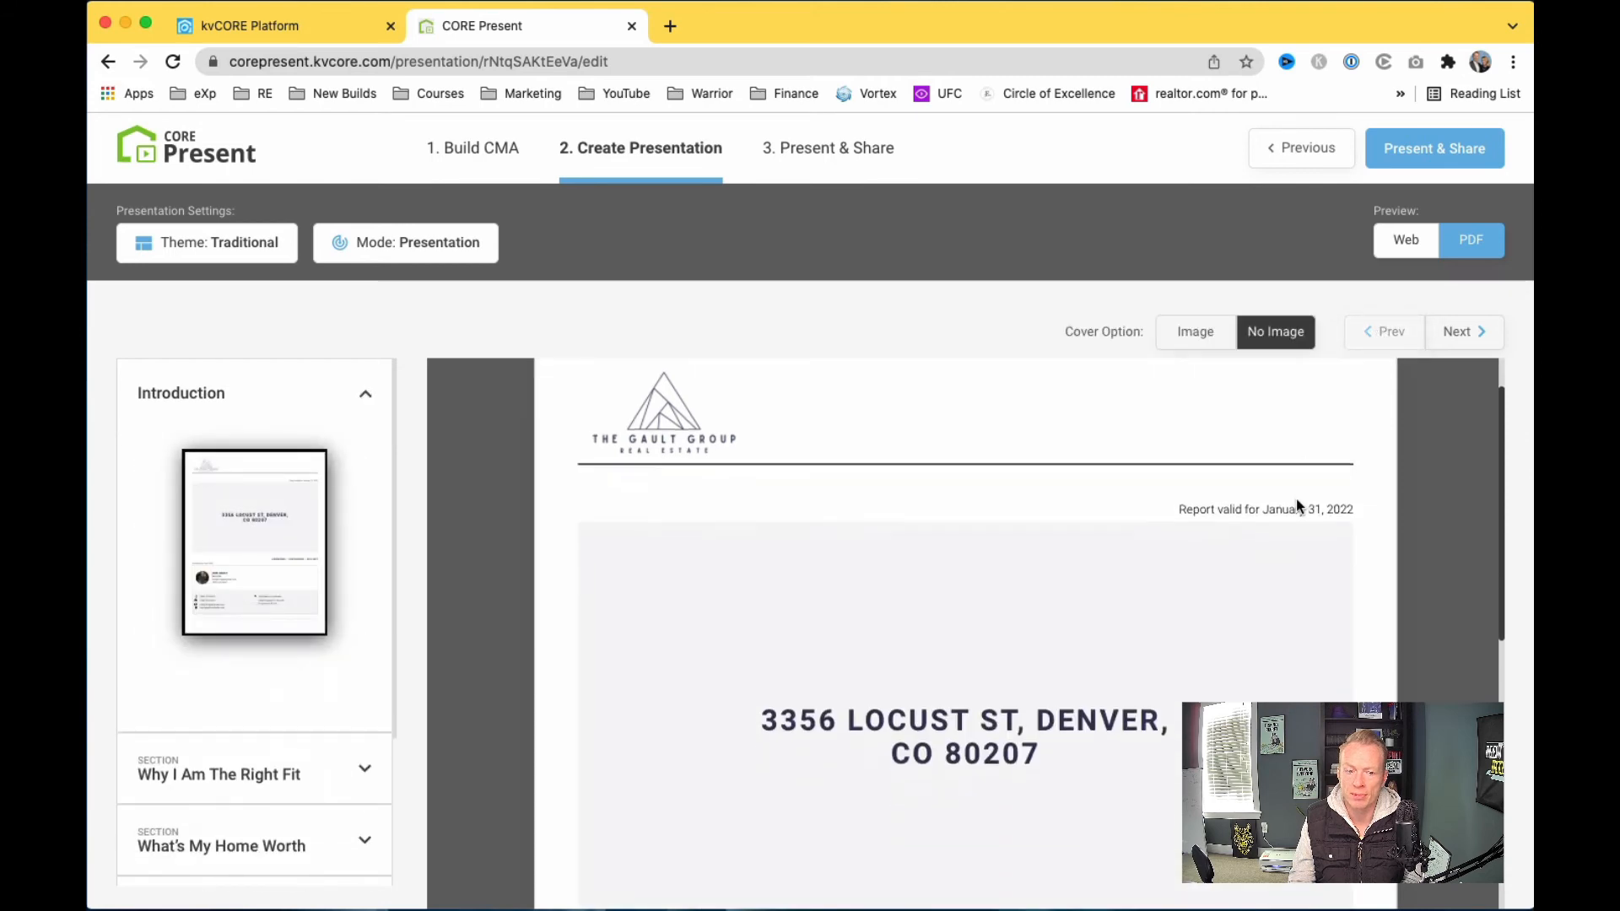
pyautogui.scroll(-2, 1296, 506)
pyautogui.scroll(1, 1297, 506)
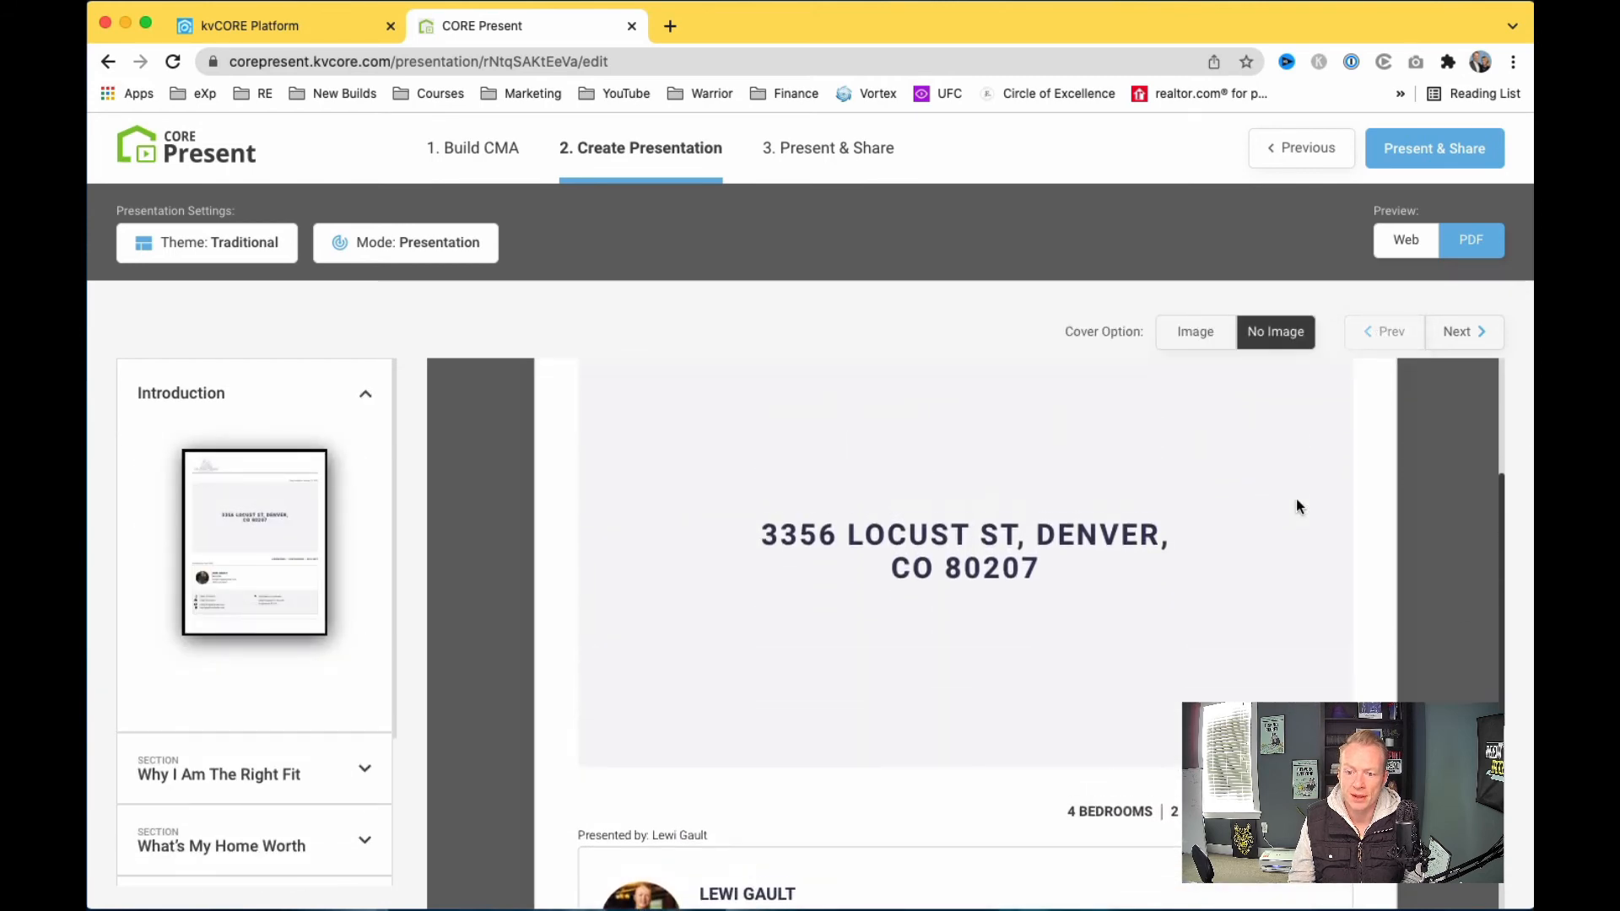
pyautogui.click(1461, 336)
pyautogui.scroll(-2, 1269, 570)
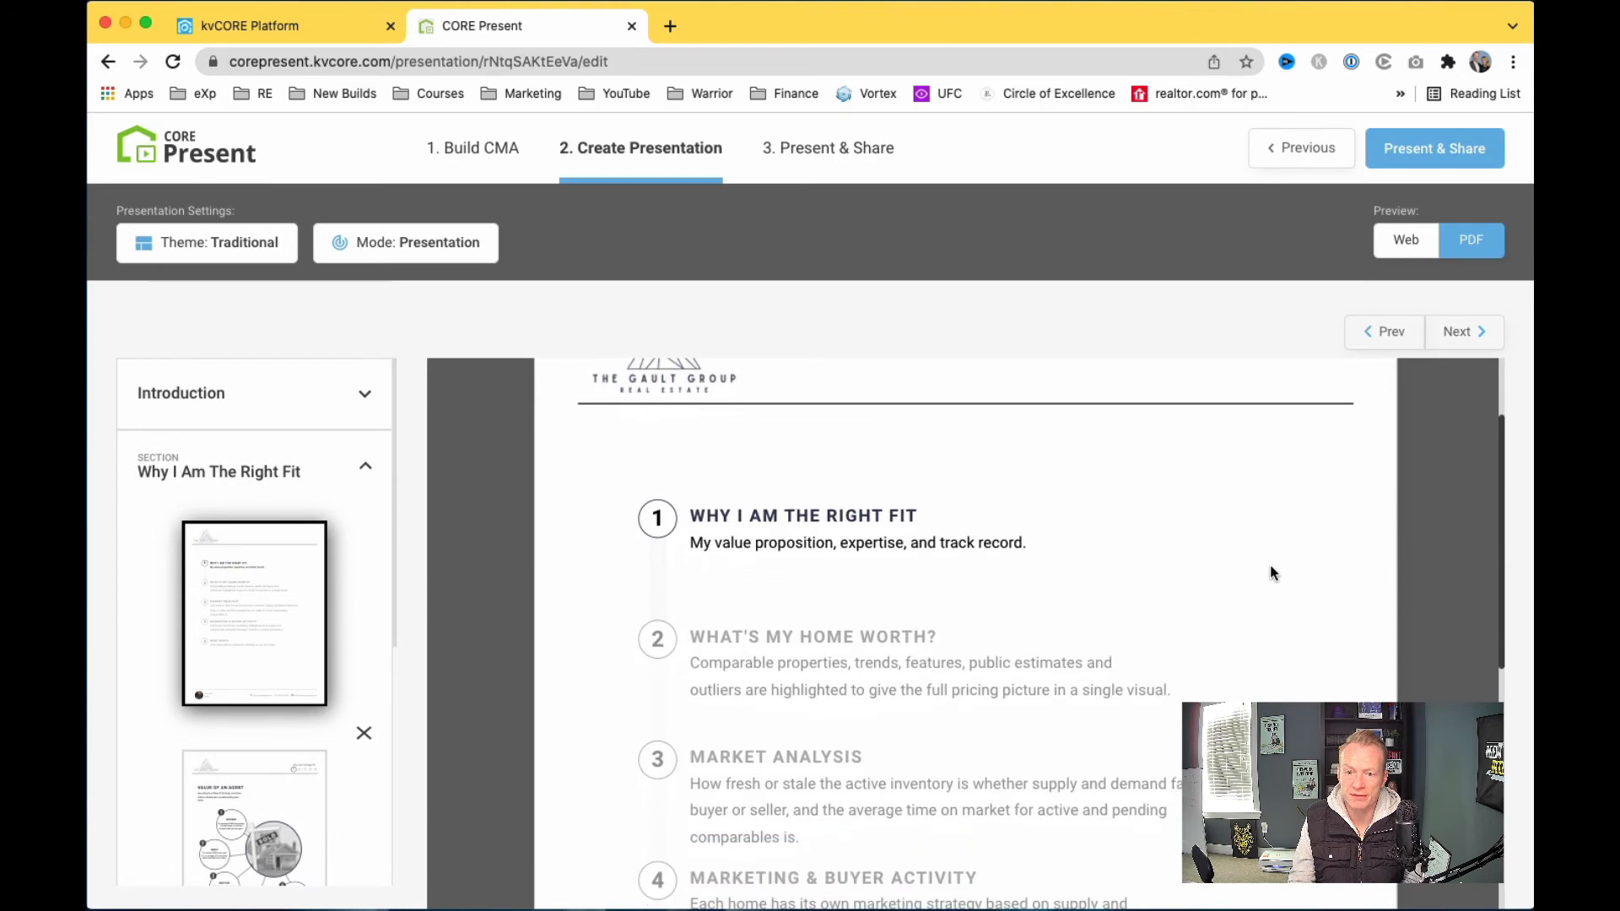
pyautogui.scroll(2, 1435, 406)
pyautogui.click(1453, 333)
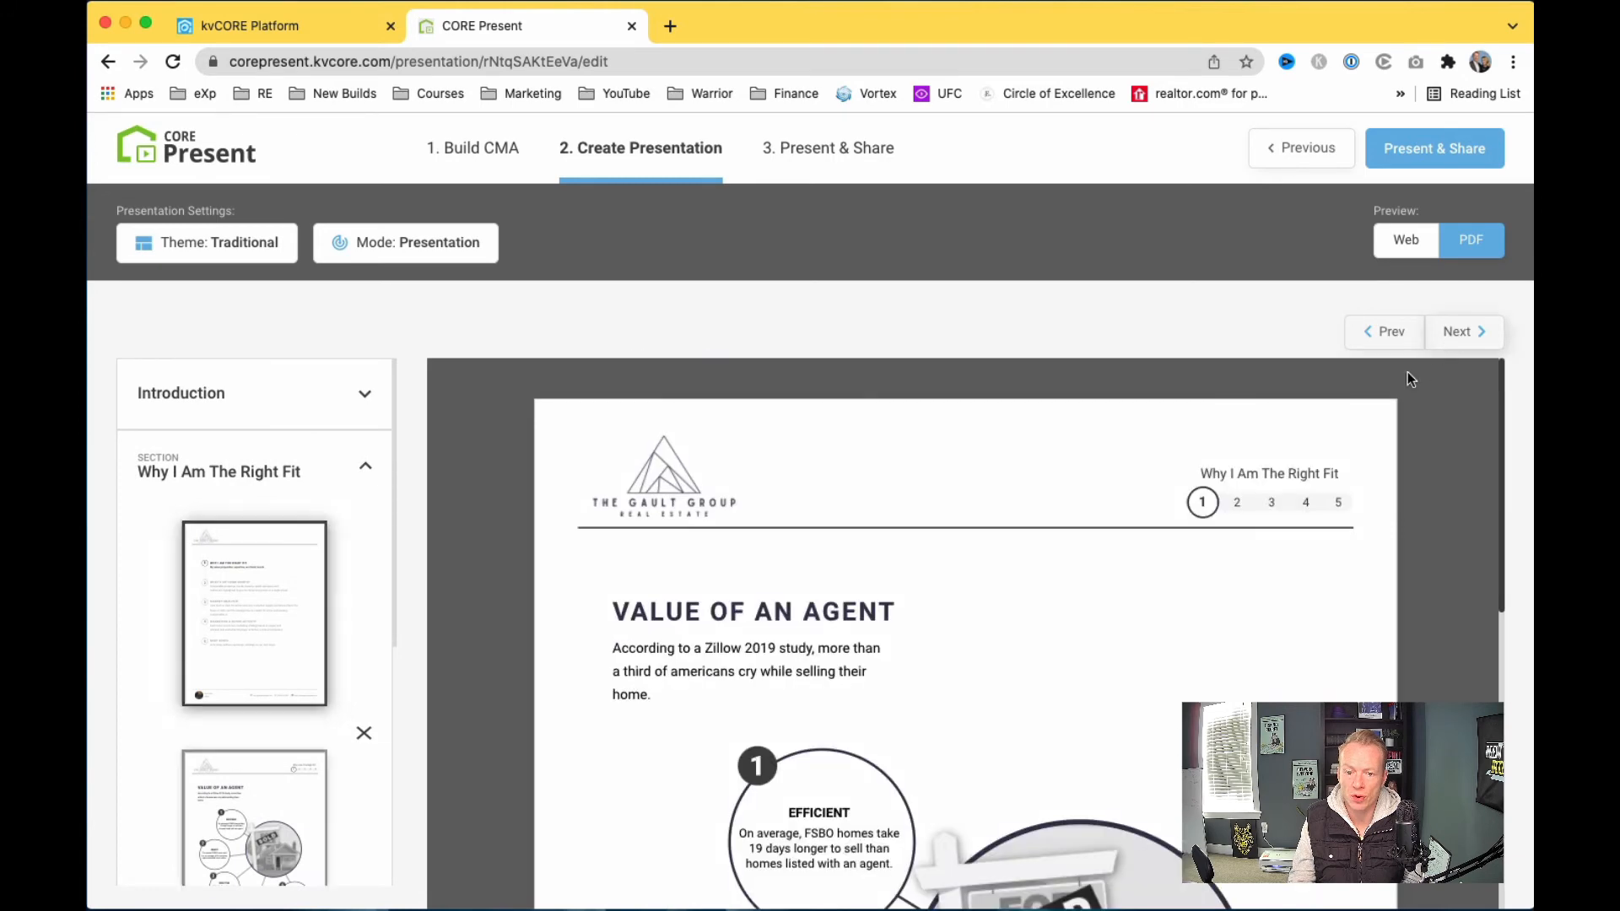
pyautogui.scroll(-5, 1242, 589)
pyautogui.scroll(5, 1257, 557)
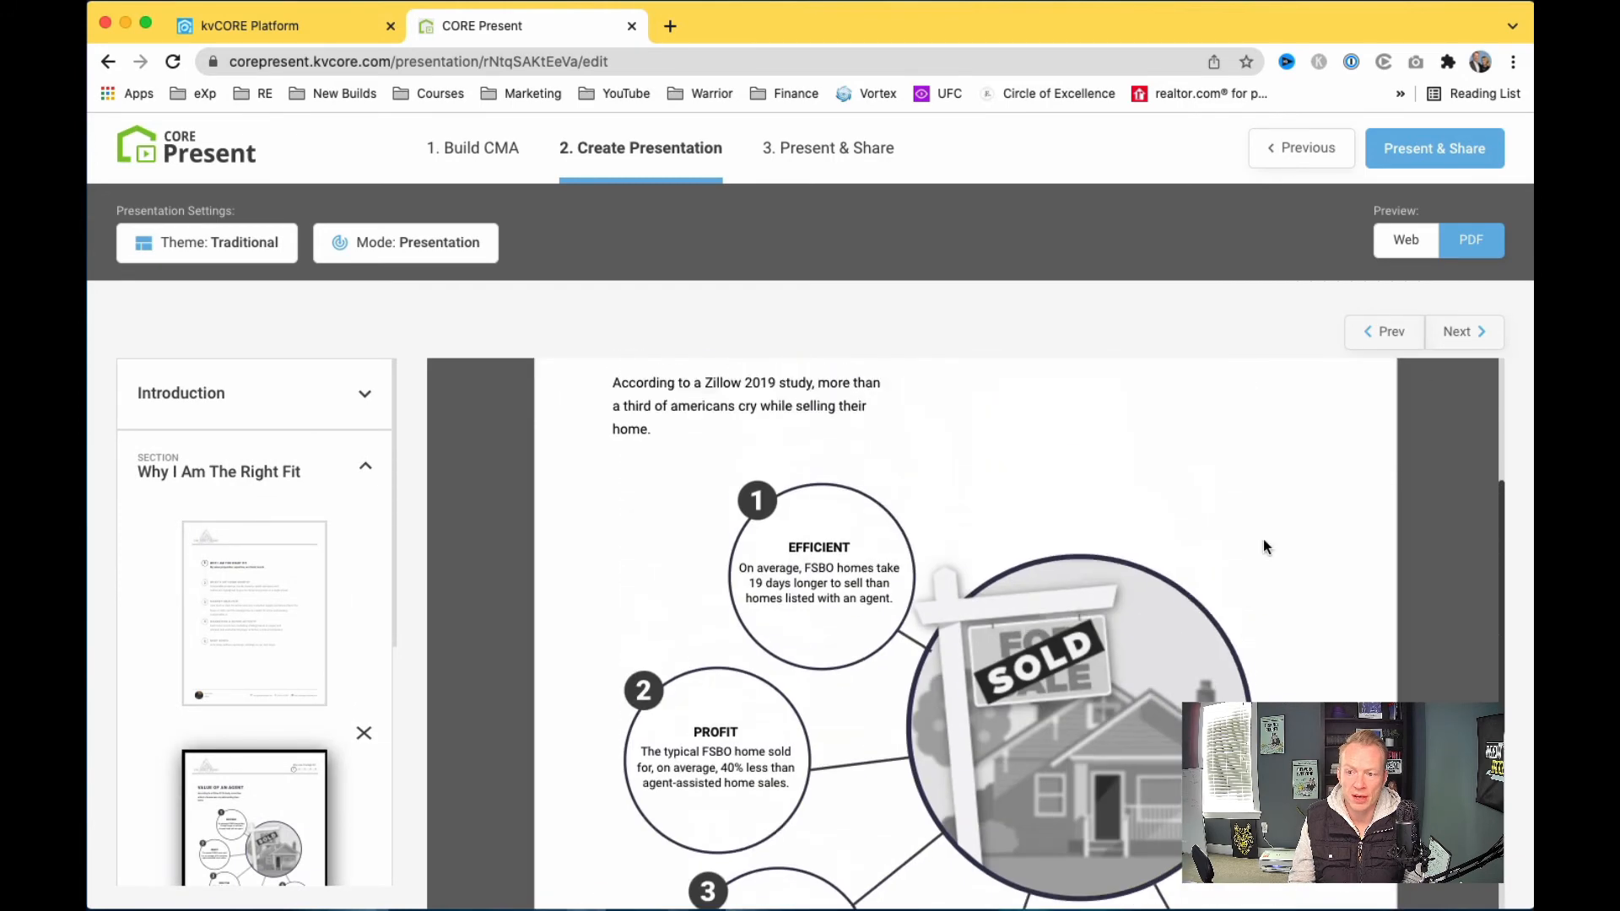
# Step: Page through What's My Home Worth, the CMA criteria and map, and Pricing Scale ($) pages
pyautogui.click(1439, 333)
pyautogui.scroll(-4, 1274, 580)
pyautogui.scroll(1, 1273, 580)
pyautogui.scroll(-4, 1274, 581)
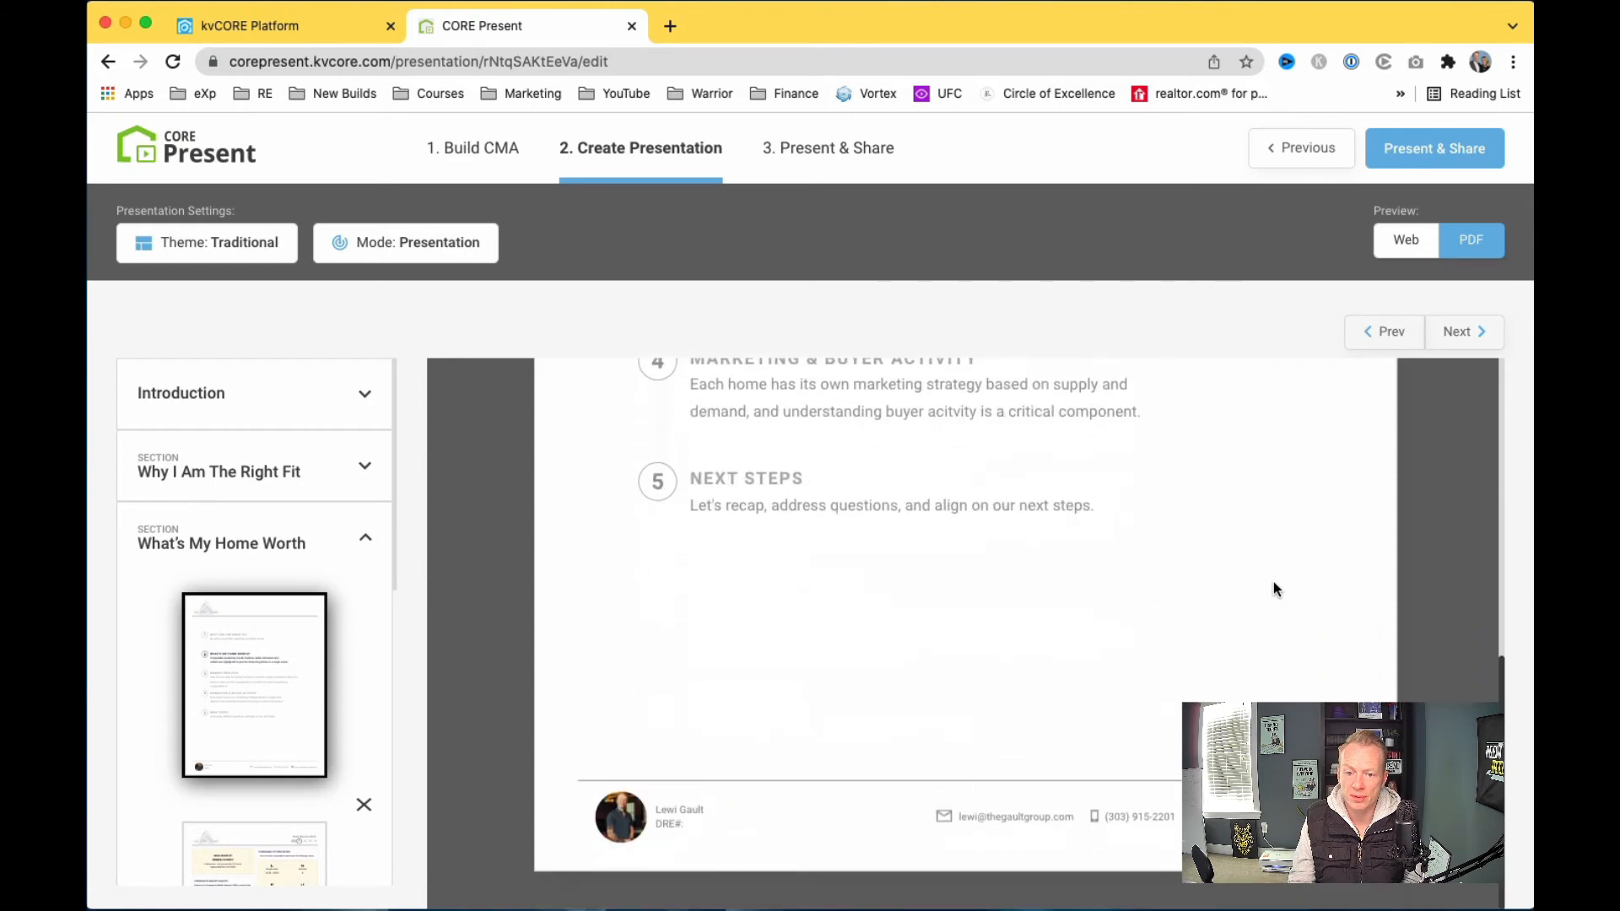
pyautogui.scroll(5, 1419, 431)
pyautogui.click(1485, 332)
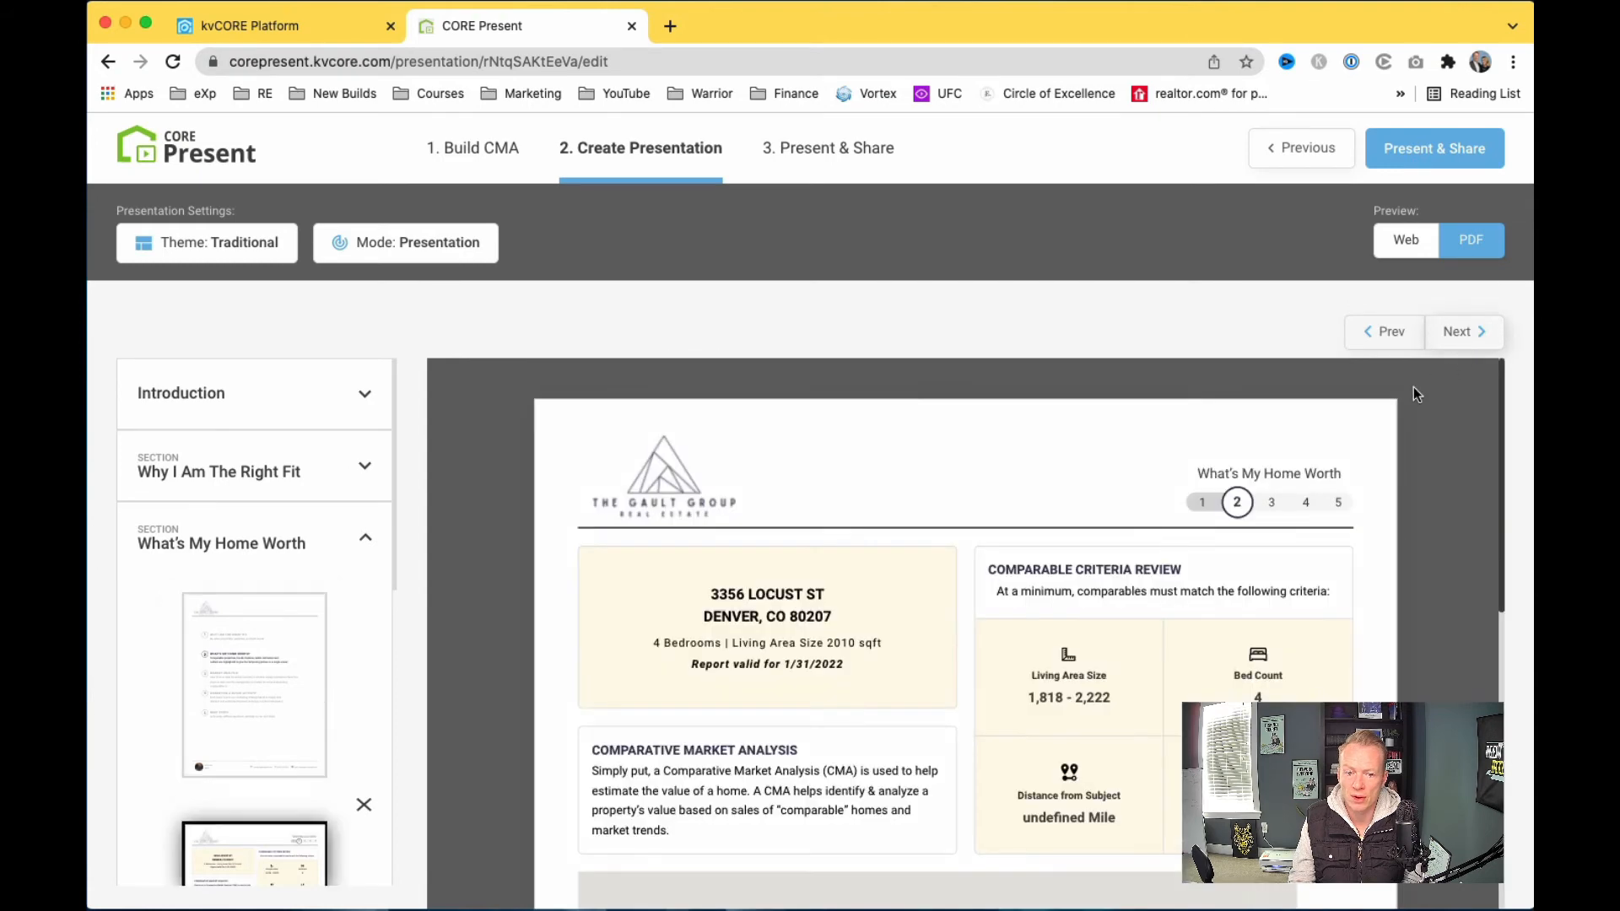
pyautogui.scroll(-5, 1248, 591)
pyautogui.scroll(-5, 1085, 664)
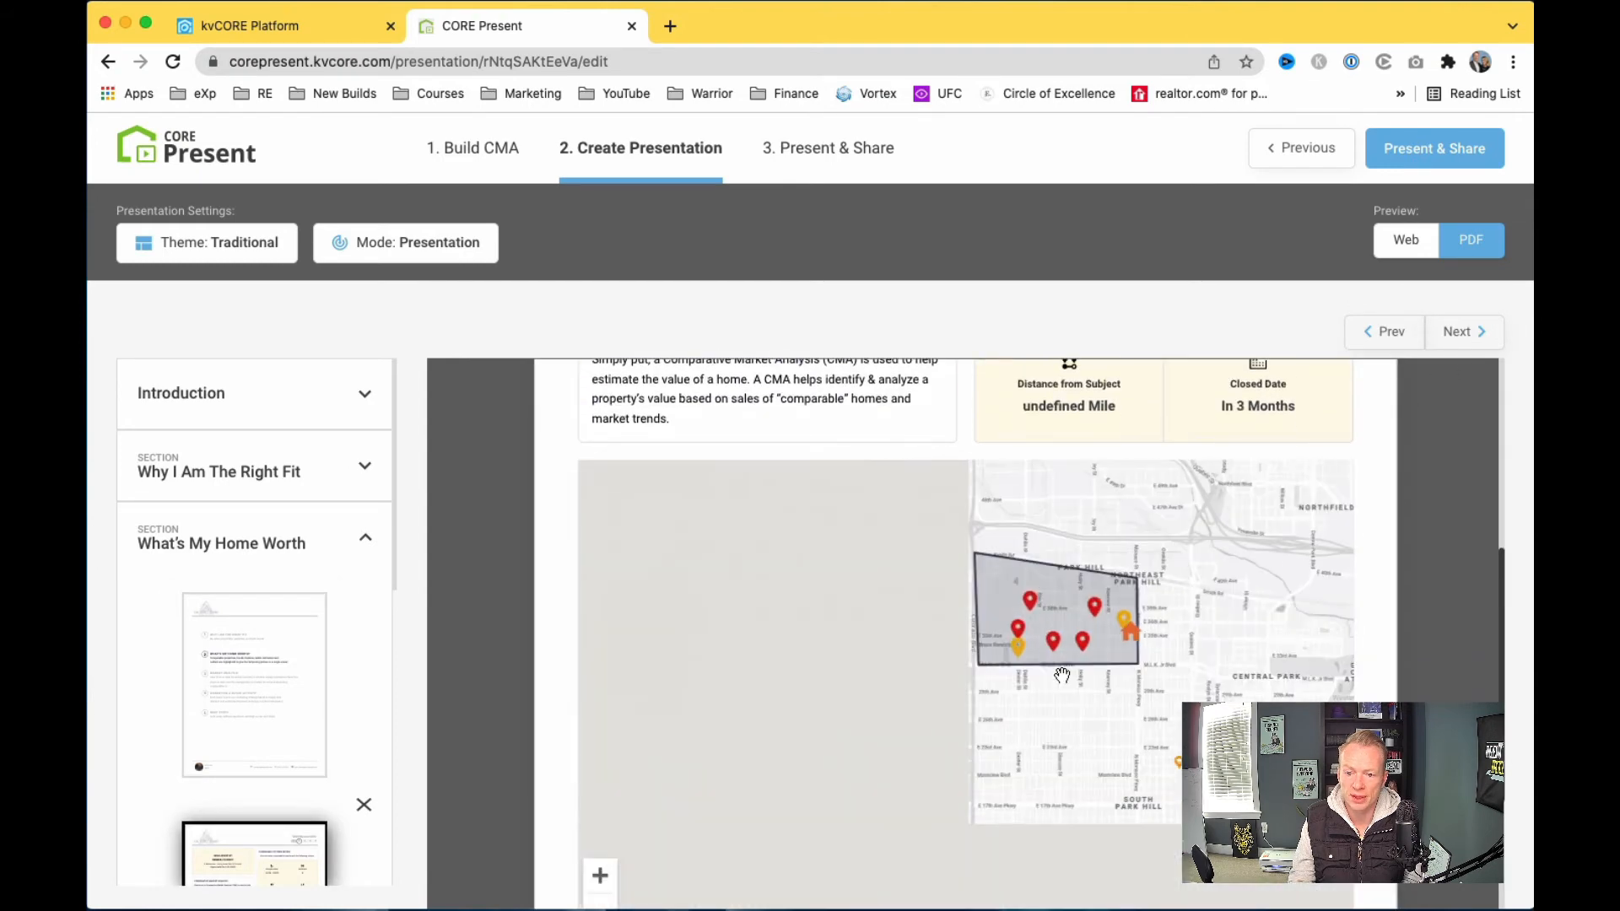
pyautogui.scroll(-3, 1468, 496)
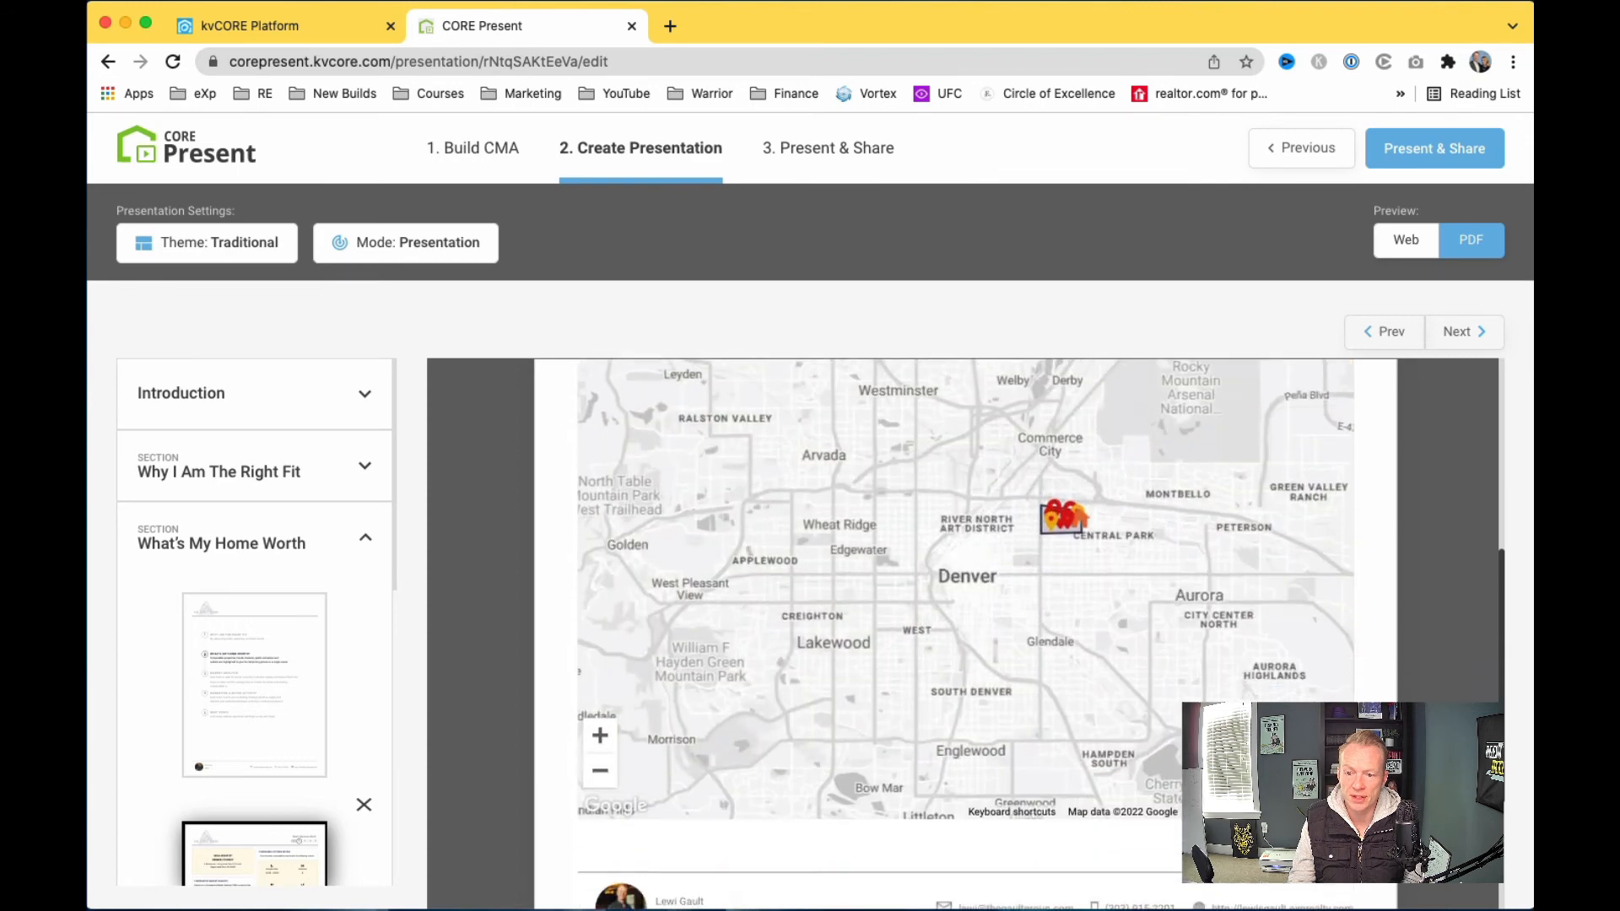
pyautogui.scroll(6, 1468, 496)
pyautogui.click(1471, 329)
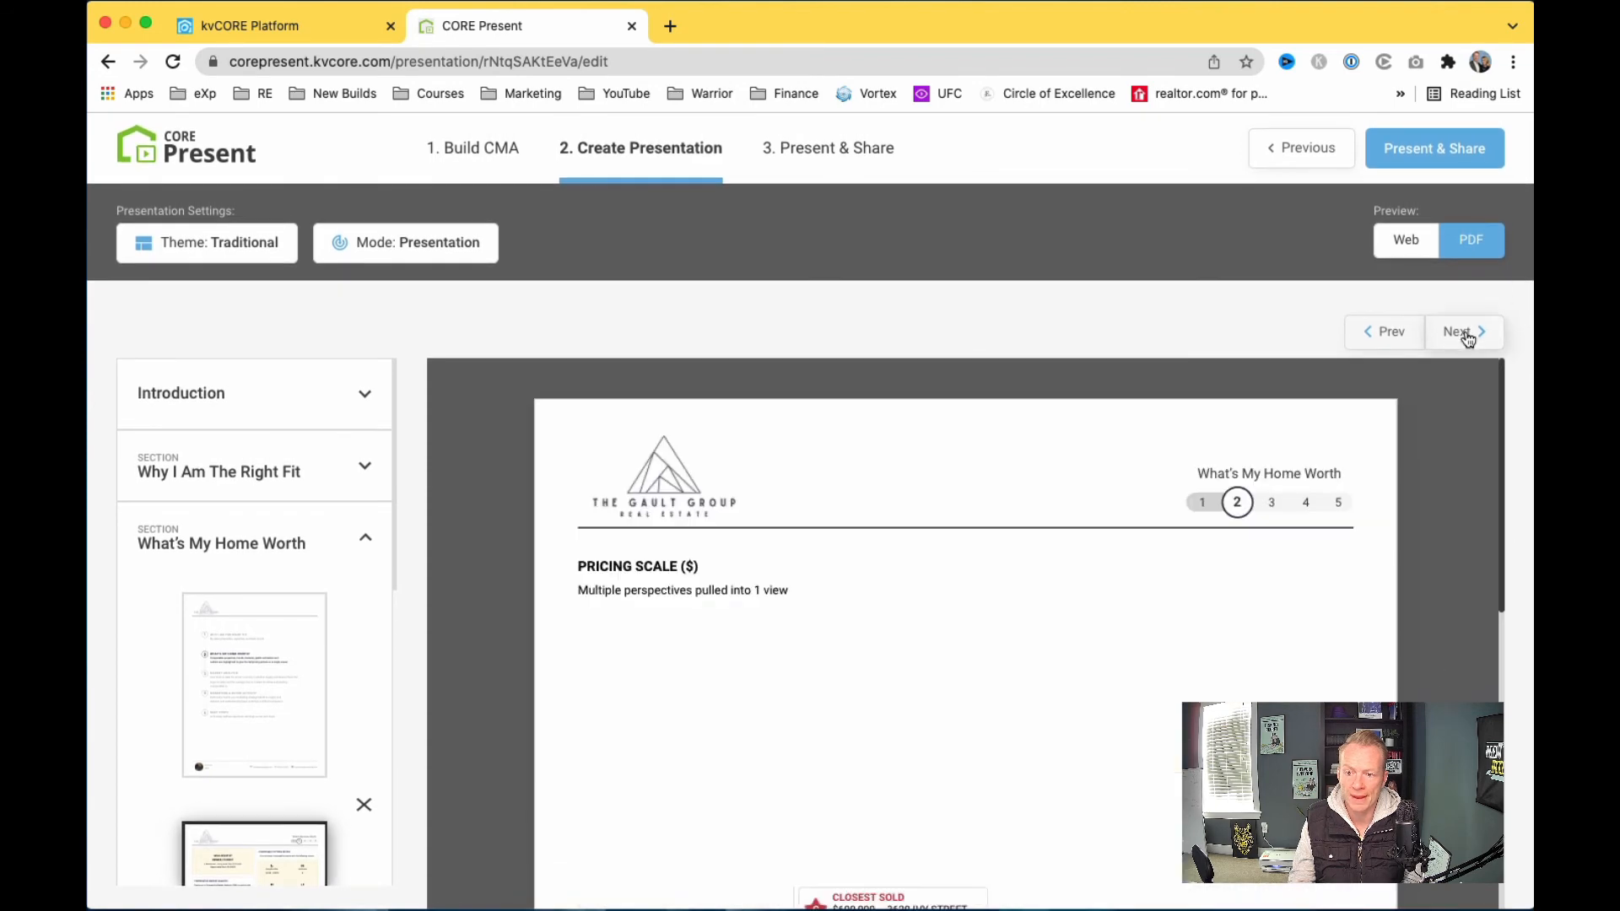
pyautogui.scroll(-5, 1397, 700)
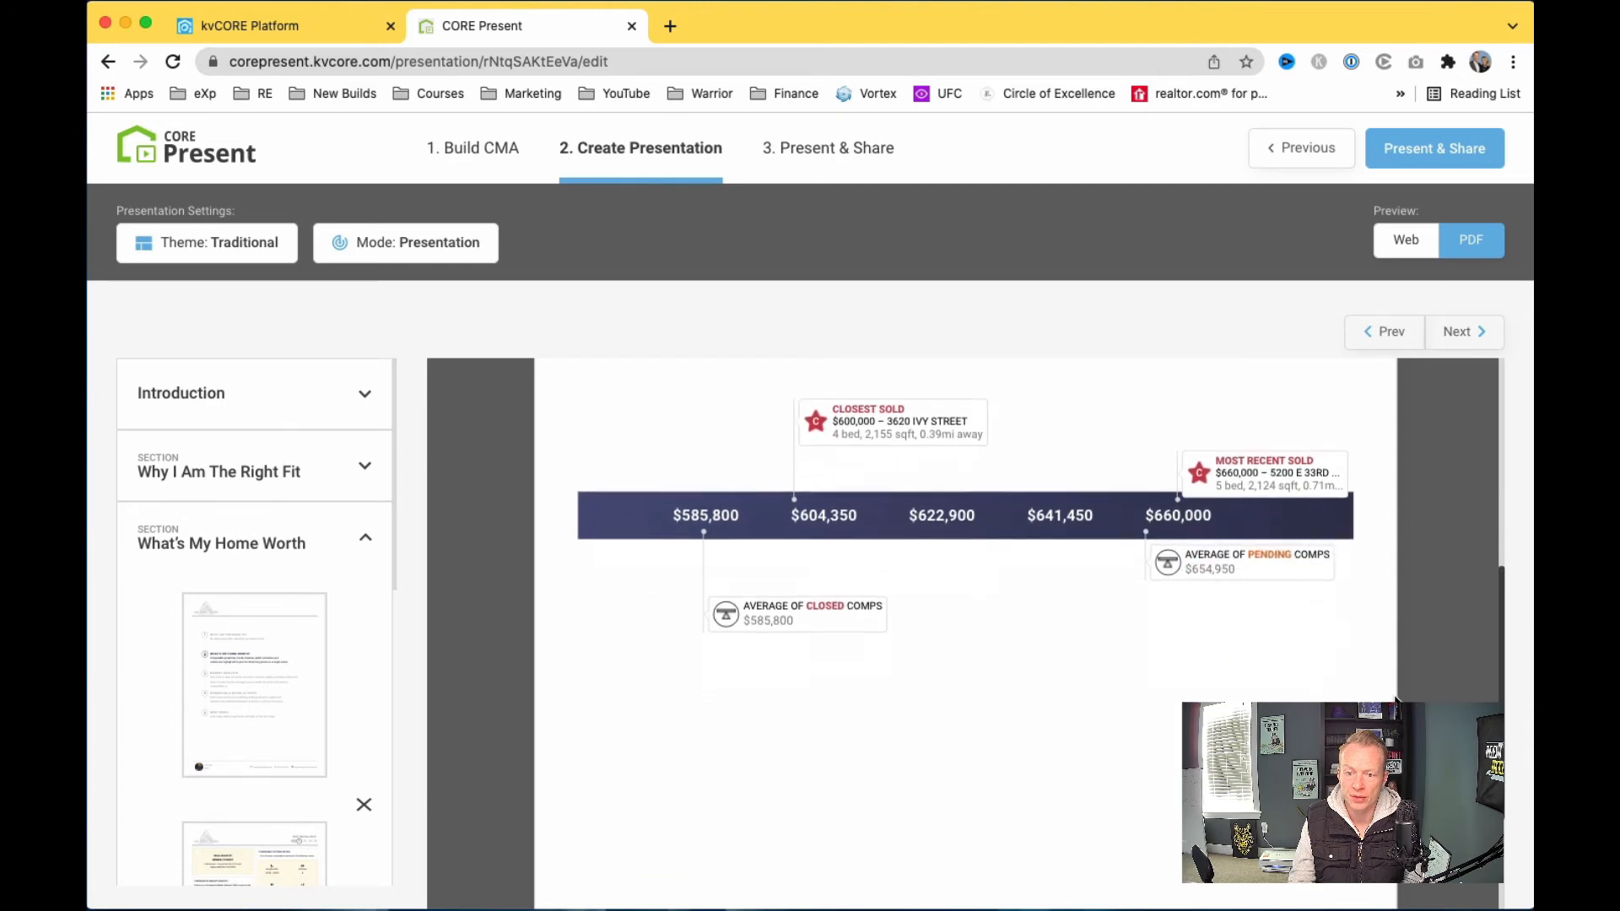
pyautogui.scroll(5, 1396, 700)
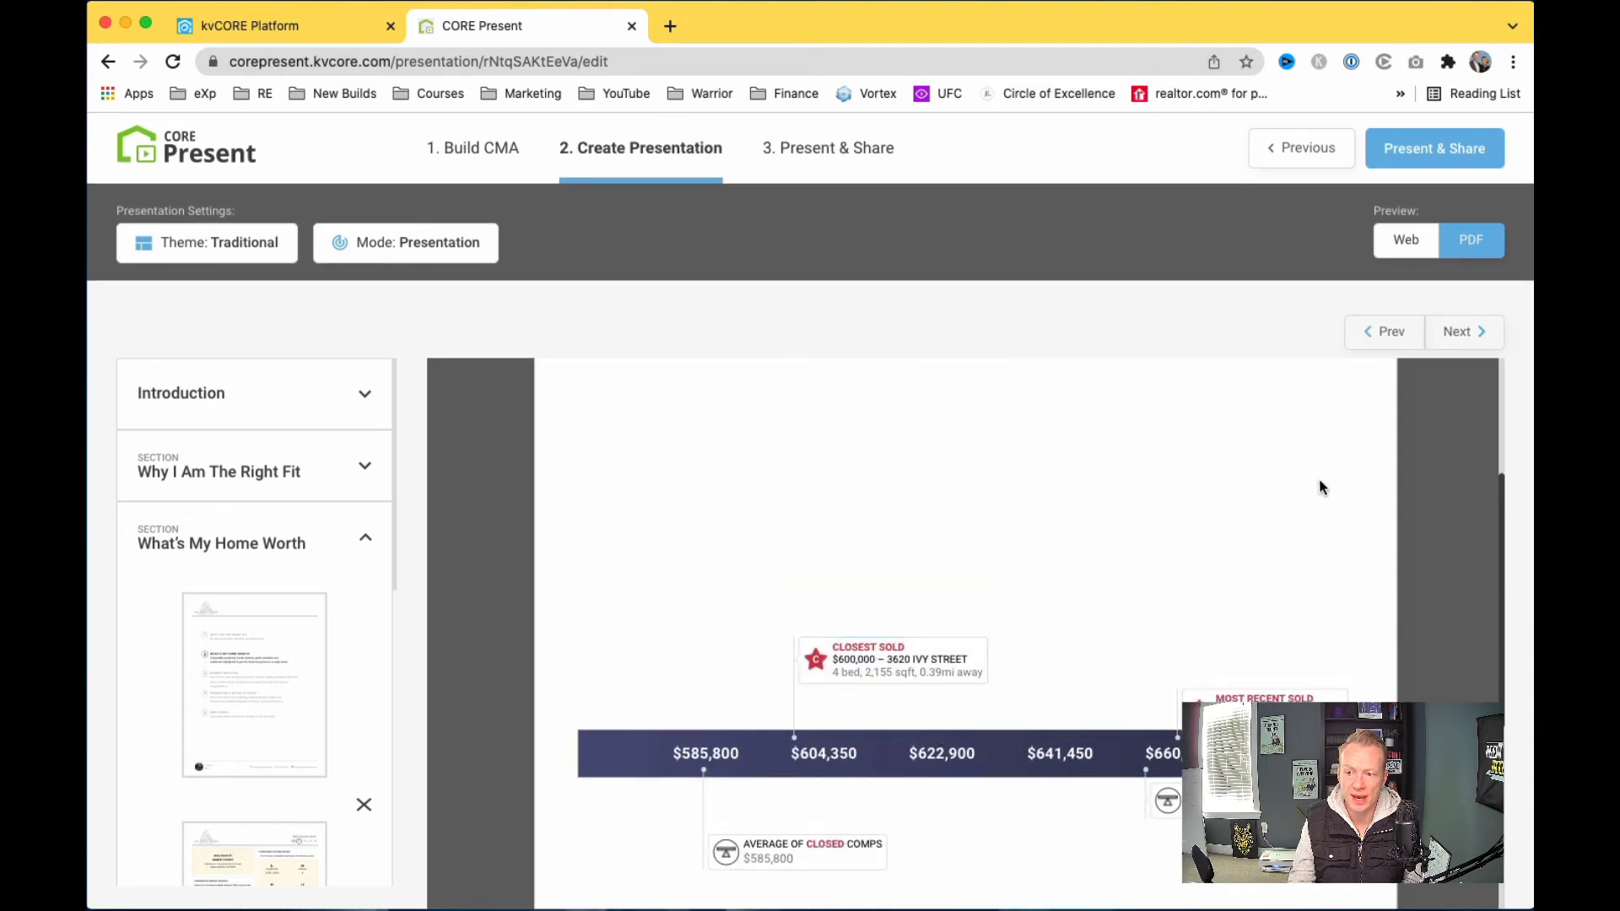
# Step: Page through Market Analysis to Marketing & Buyer Activity, return one page, and show mode choices
pyautogui.click(1461, 339)
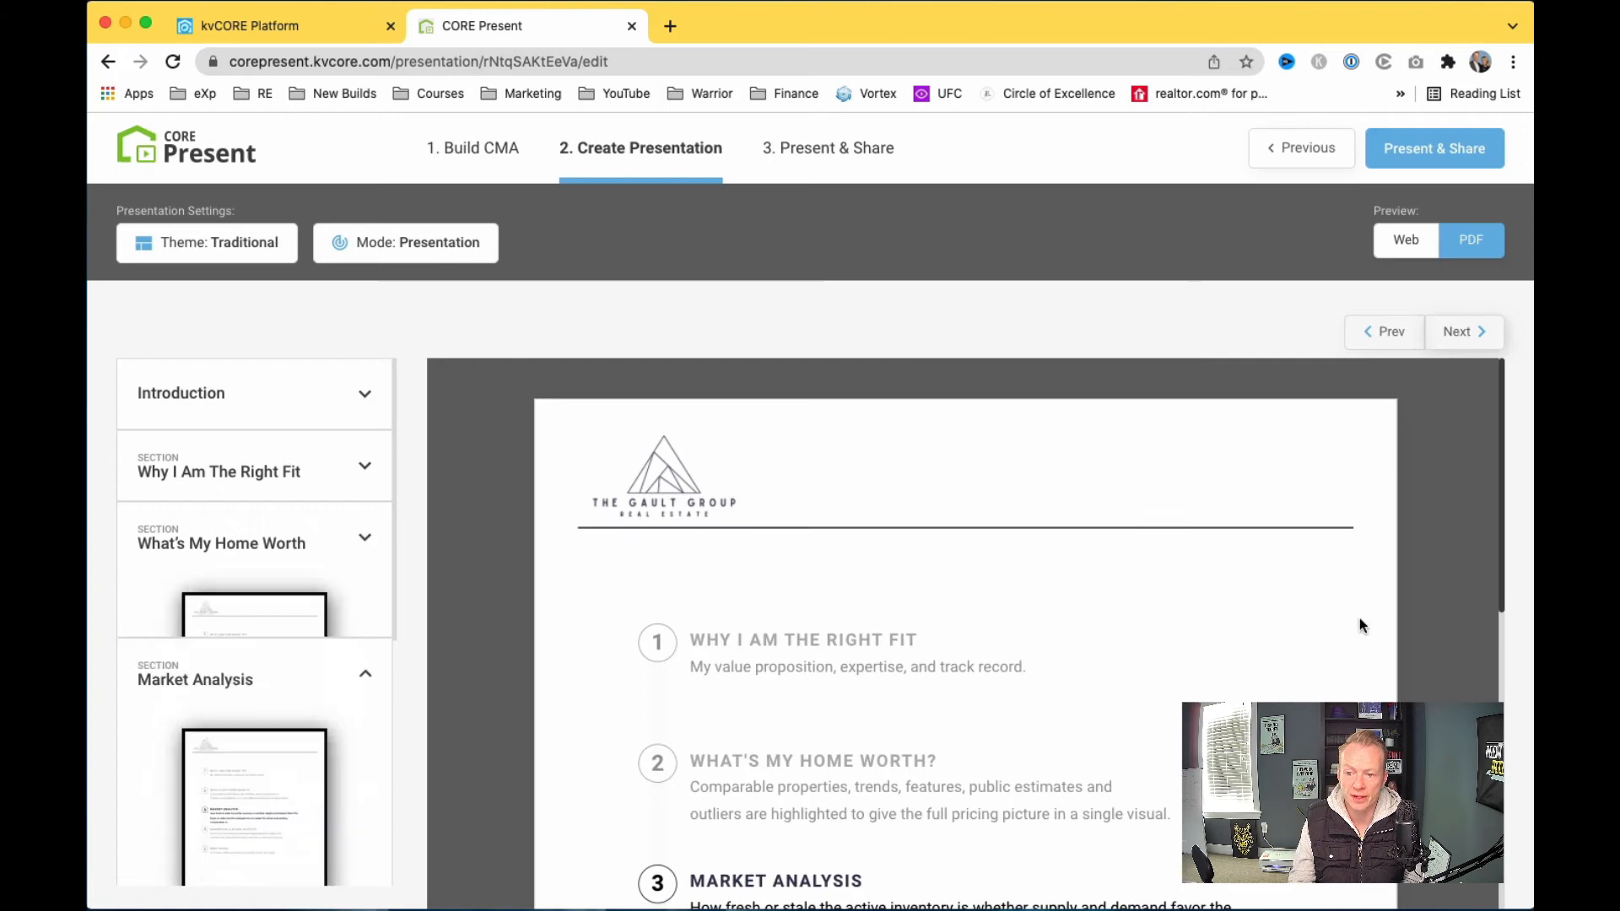
pyautogui.scroll(-5, 1384, 641)
pyautogui.scroll(-2, 1407, 665)
pyautogui.scroll(10, 1422, 616)
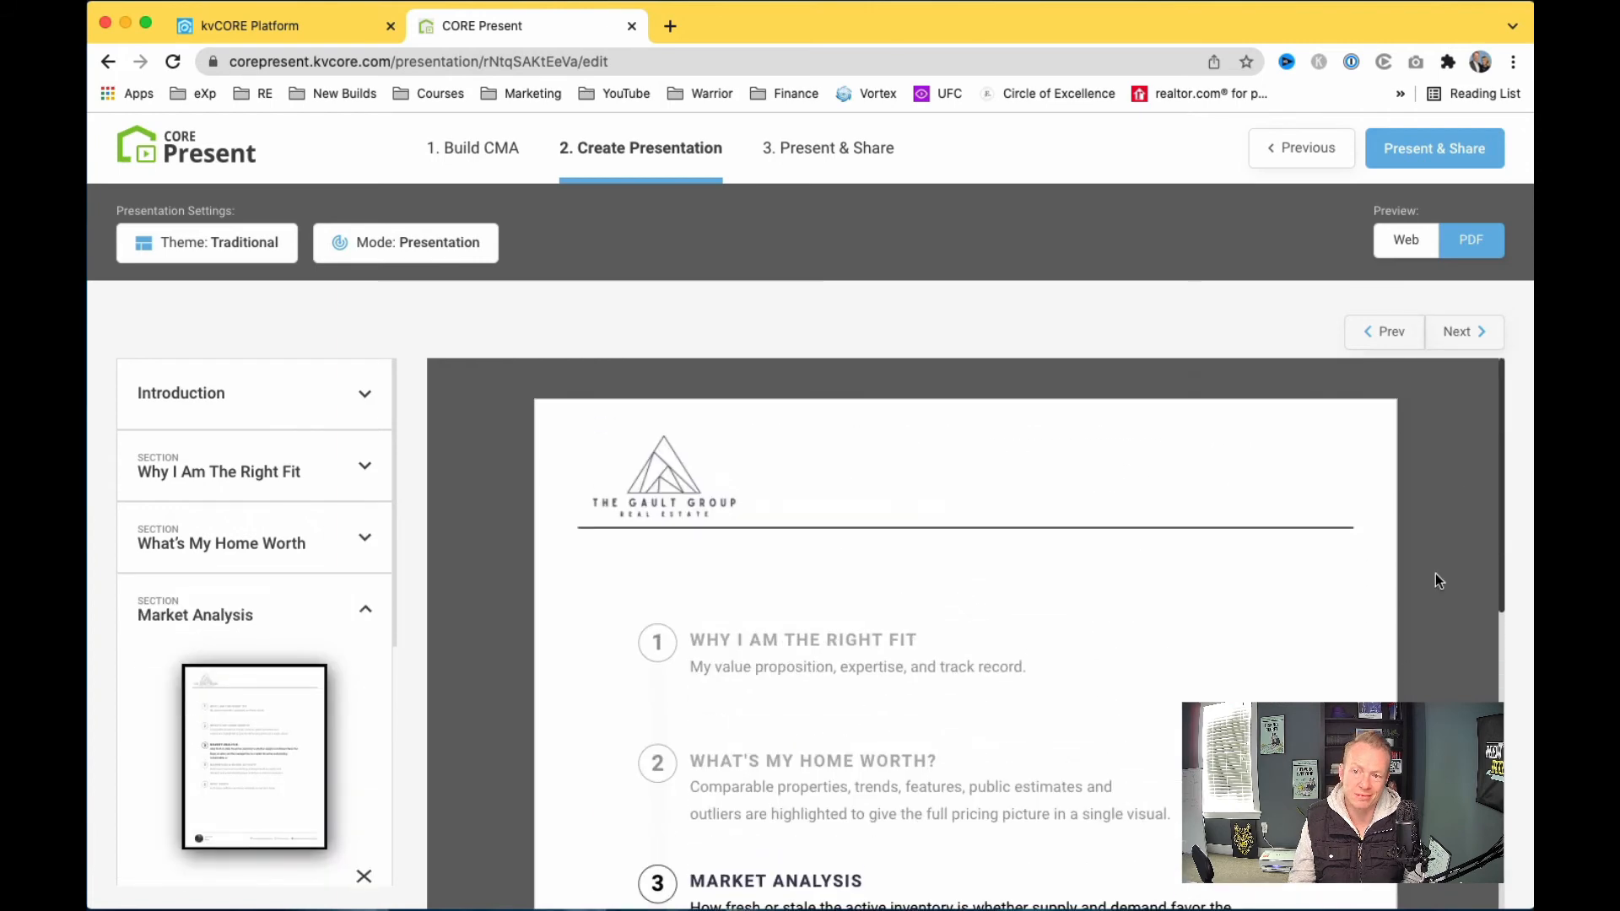
pyautogui.click(1469, 333)
pyautogui.scroll(-10, 1436, 565)
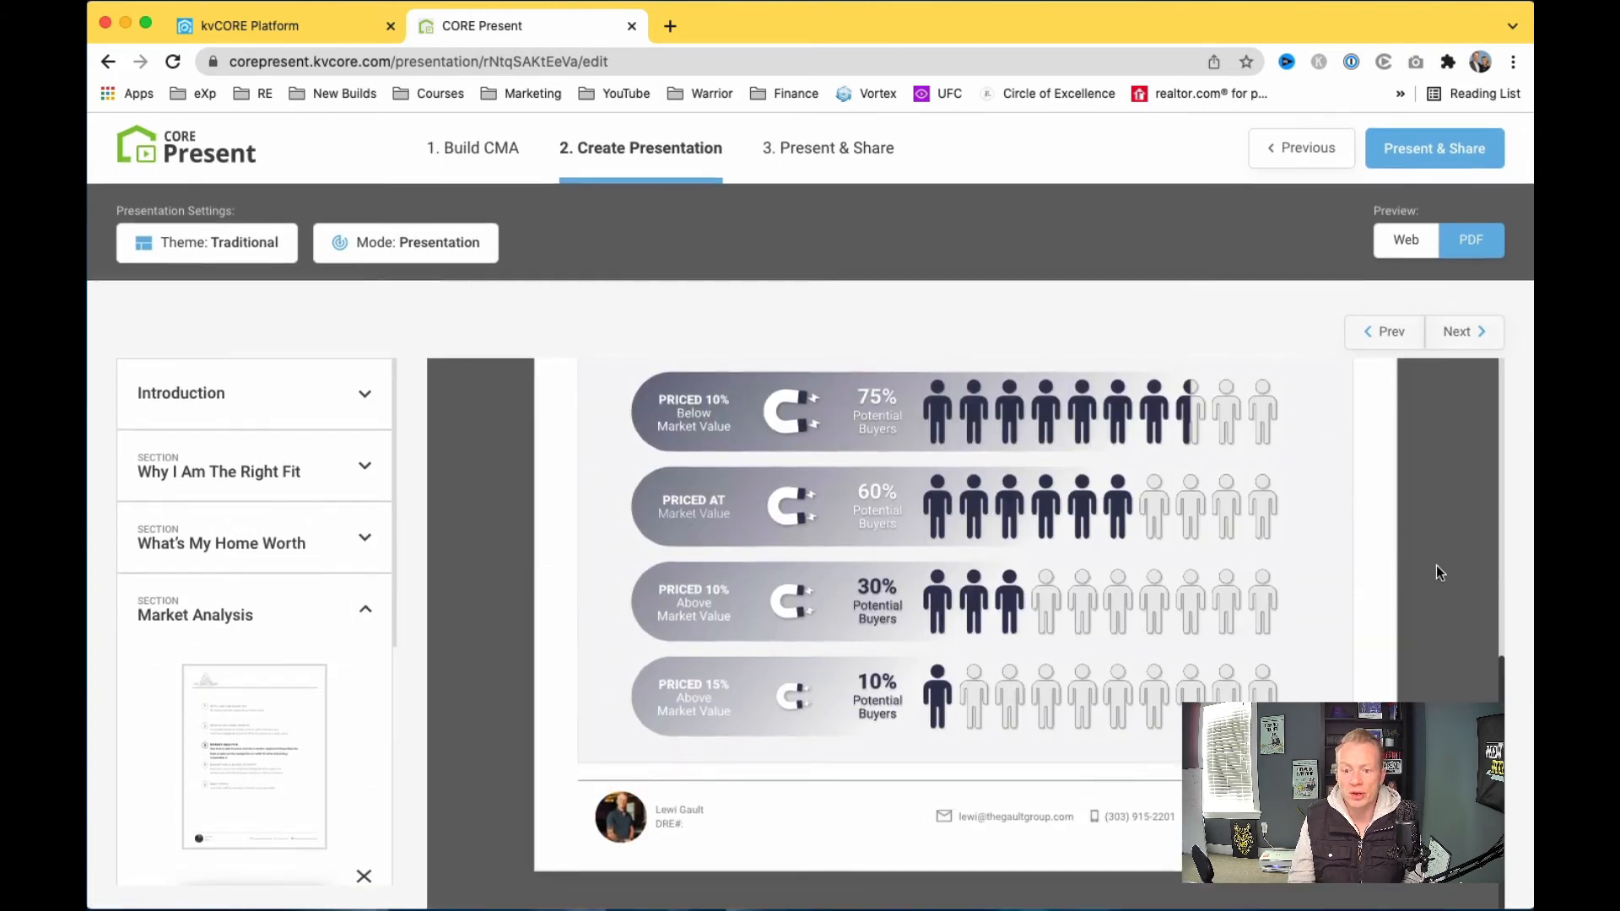
pyautogui.click(1465, 334)
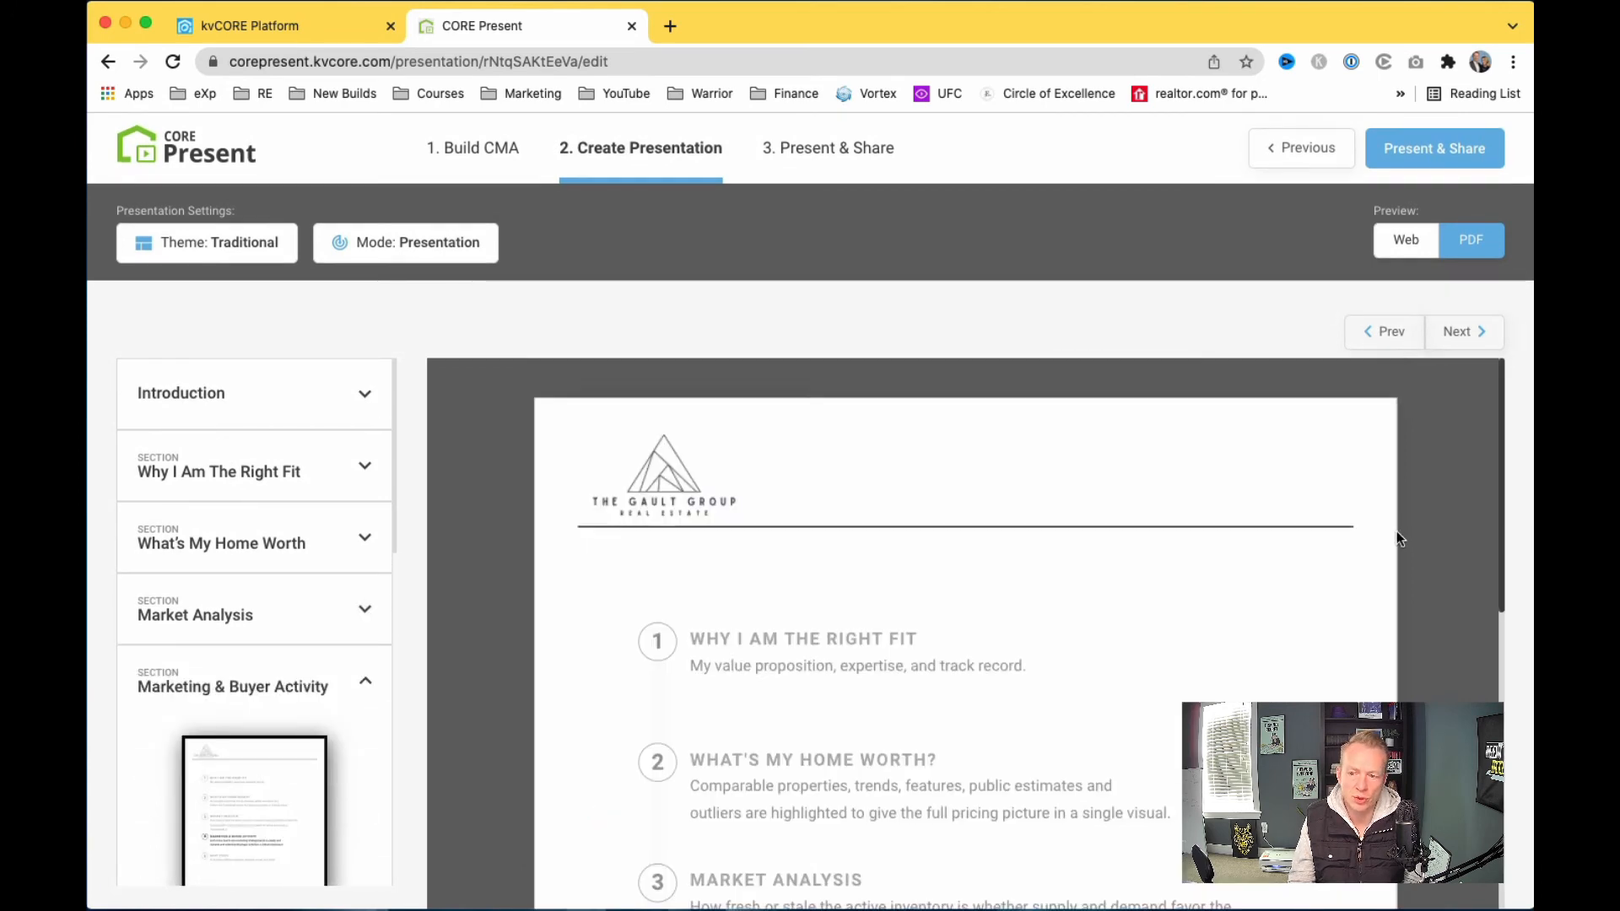
pyautogui.scroll(-5, 1396, 530)
pyautogui.scroll(5, 1462, 520)
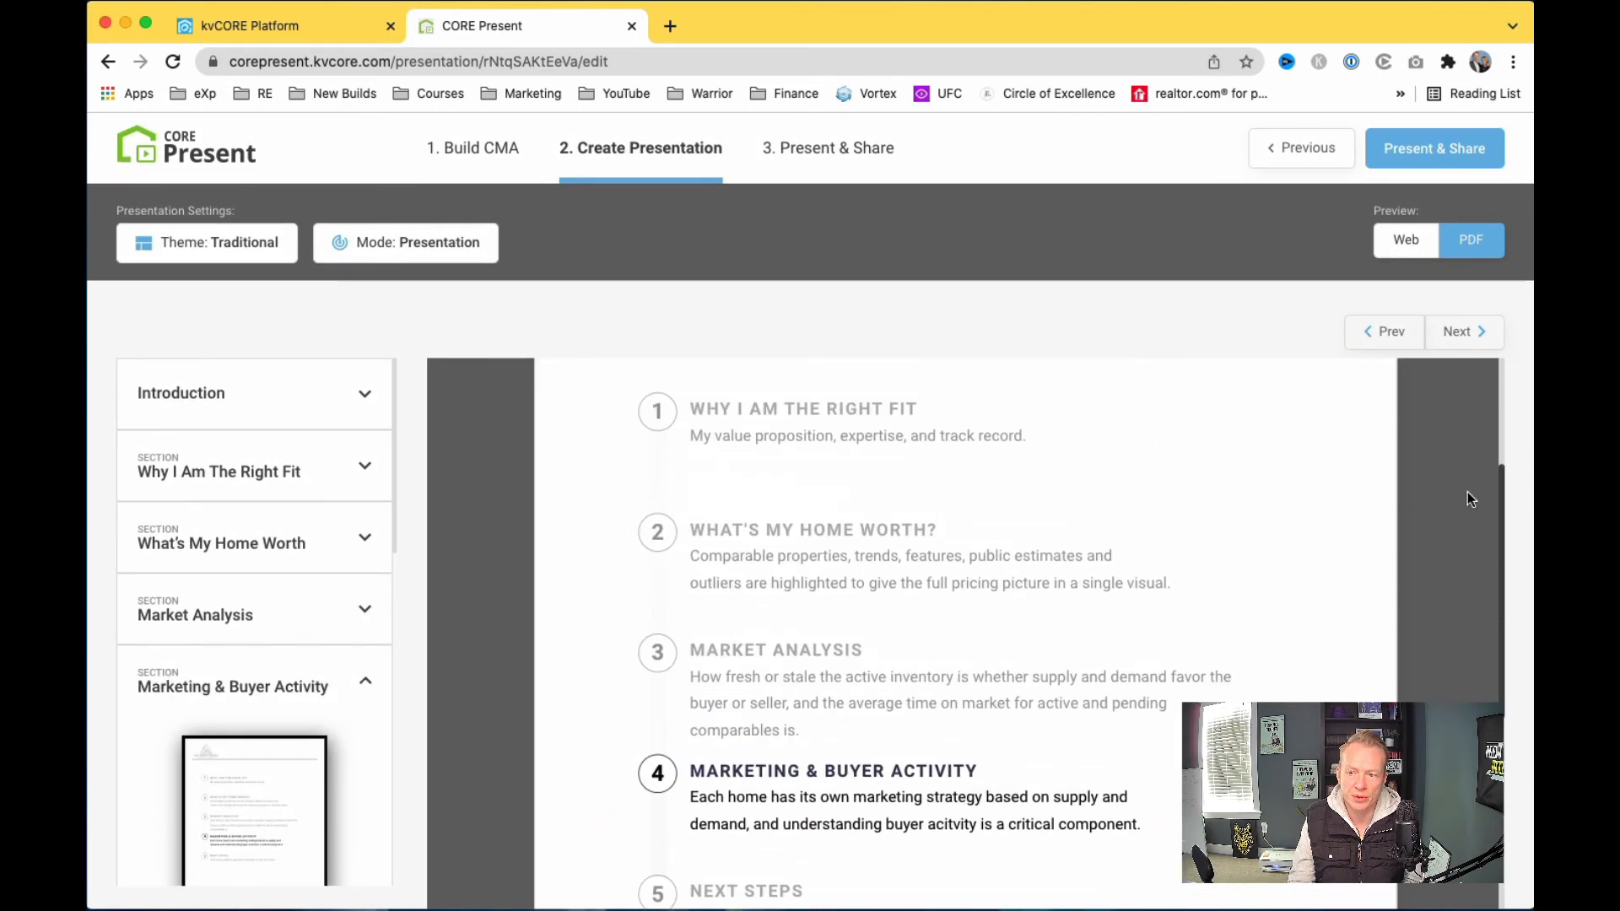
pyautogui.click(1395, 334)
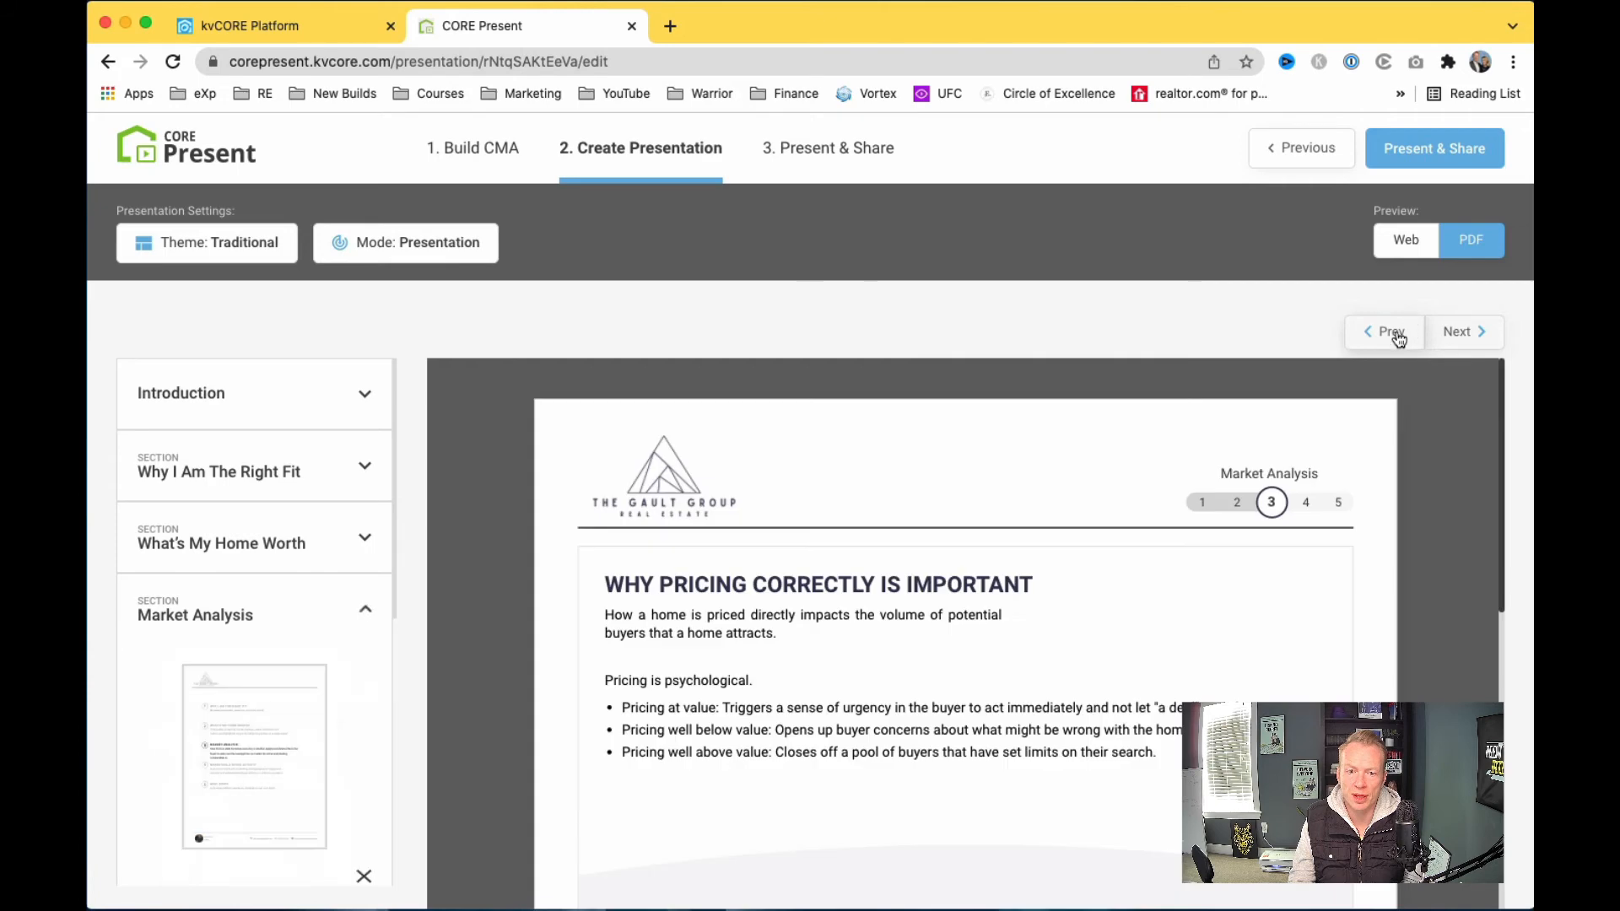
pyautogui.click(397, 246)
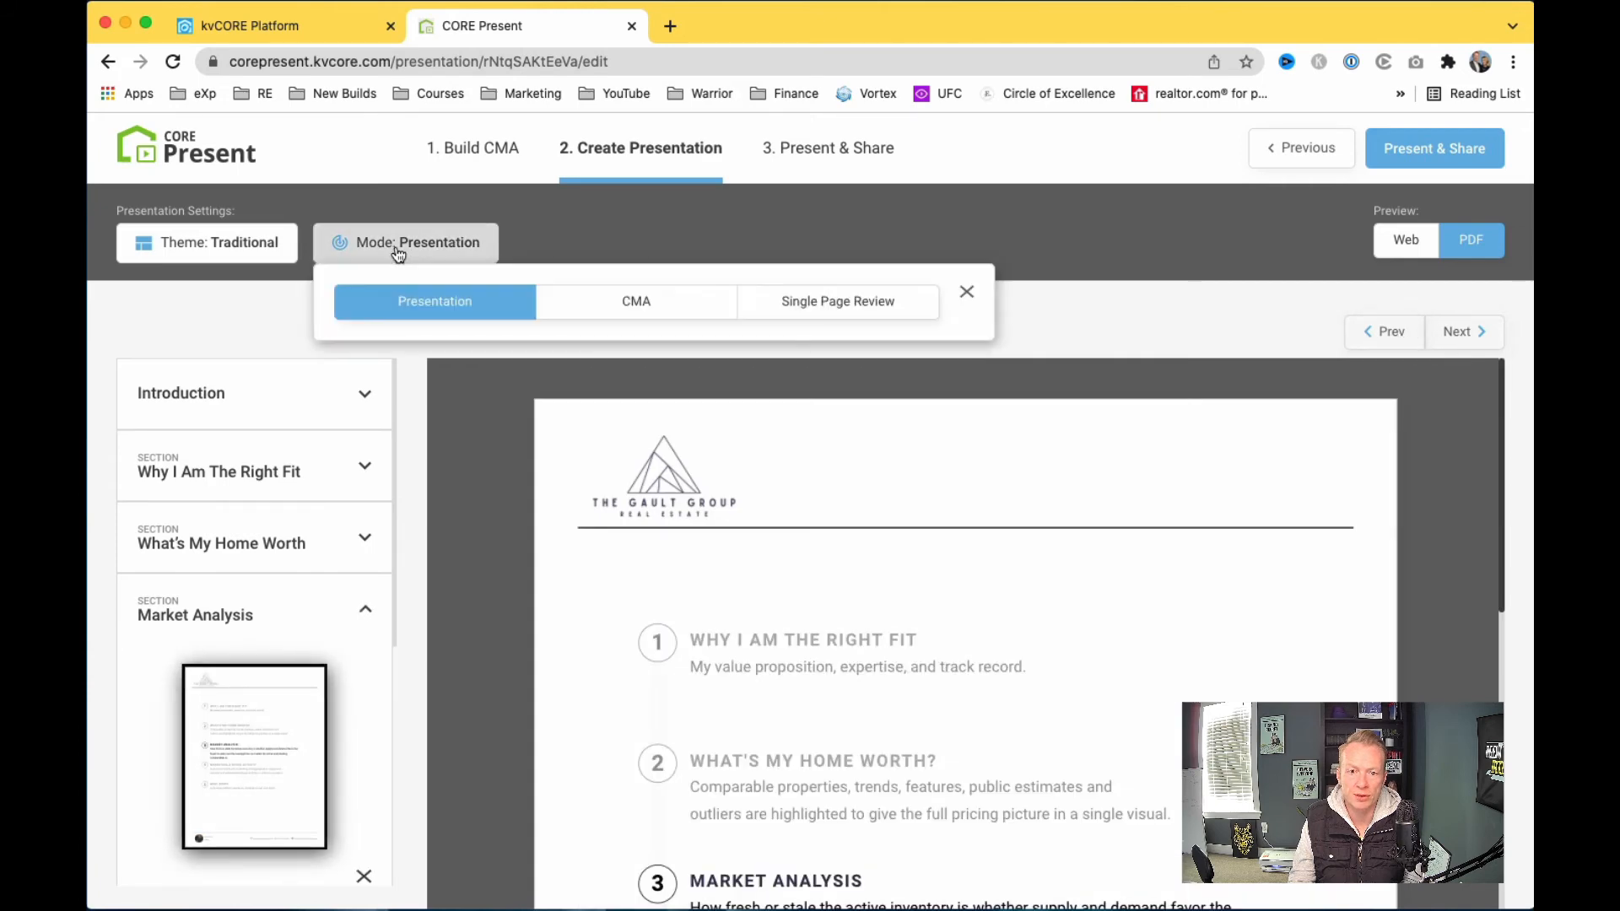
# Step: Switch the presentation to CMA mode and move to the next CMA slide
pyautogui.click(639, 309)
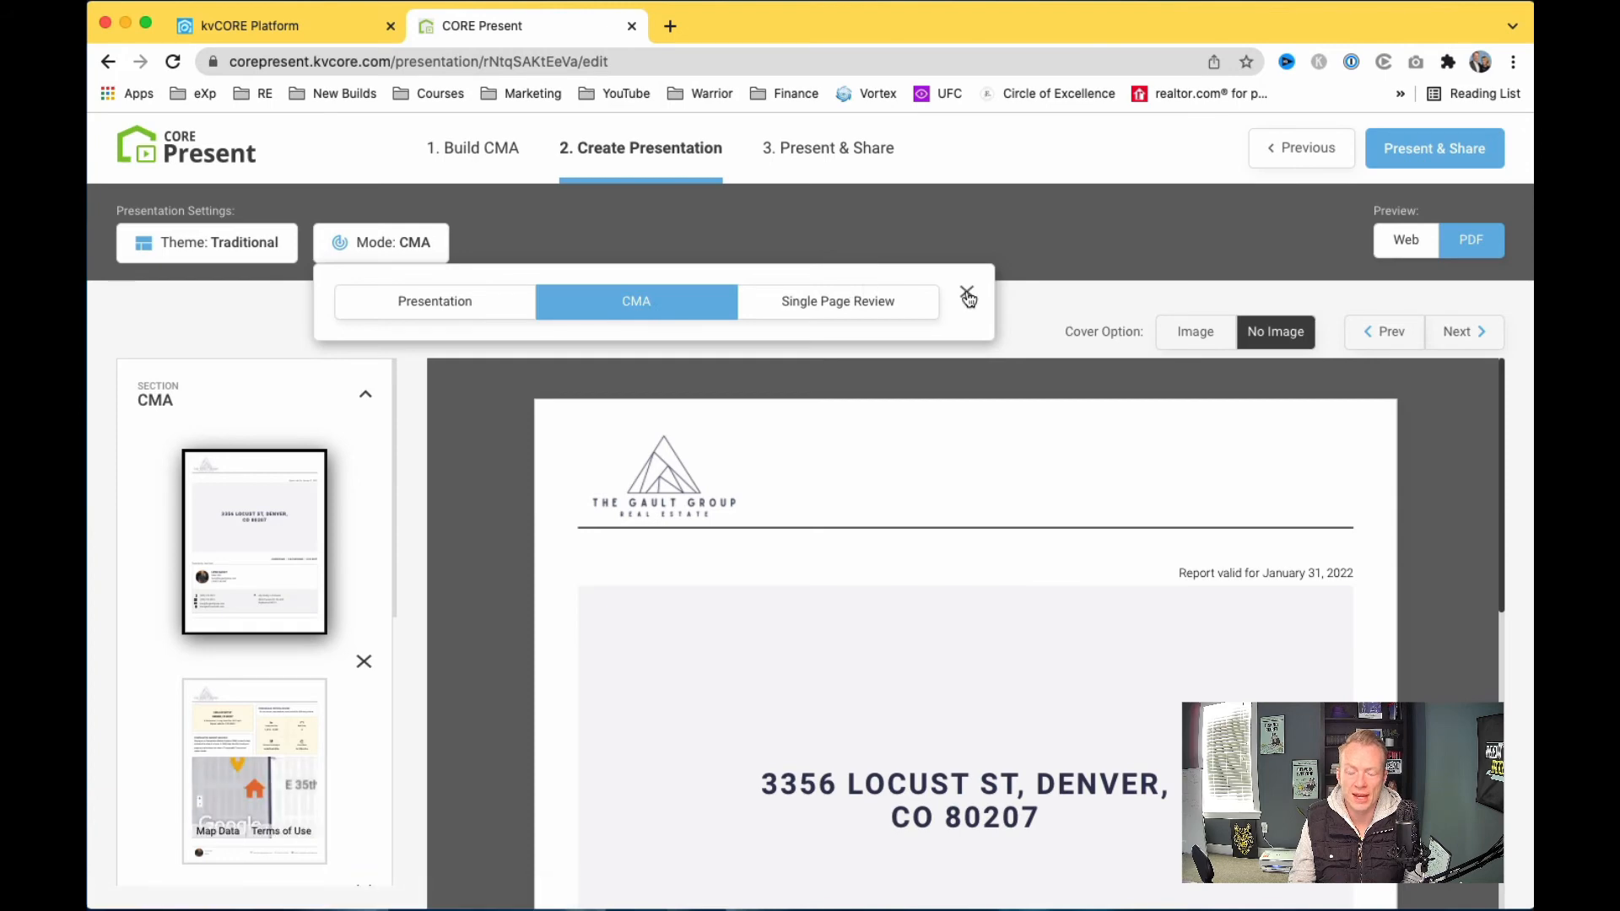
pyautogui.click(968, 295)
pyautogui.scroll(-8, 1436, 625)
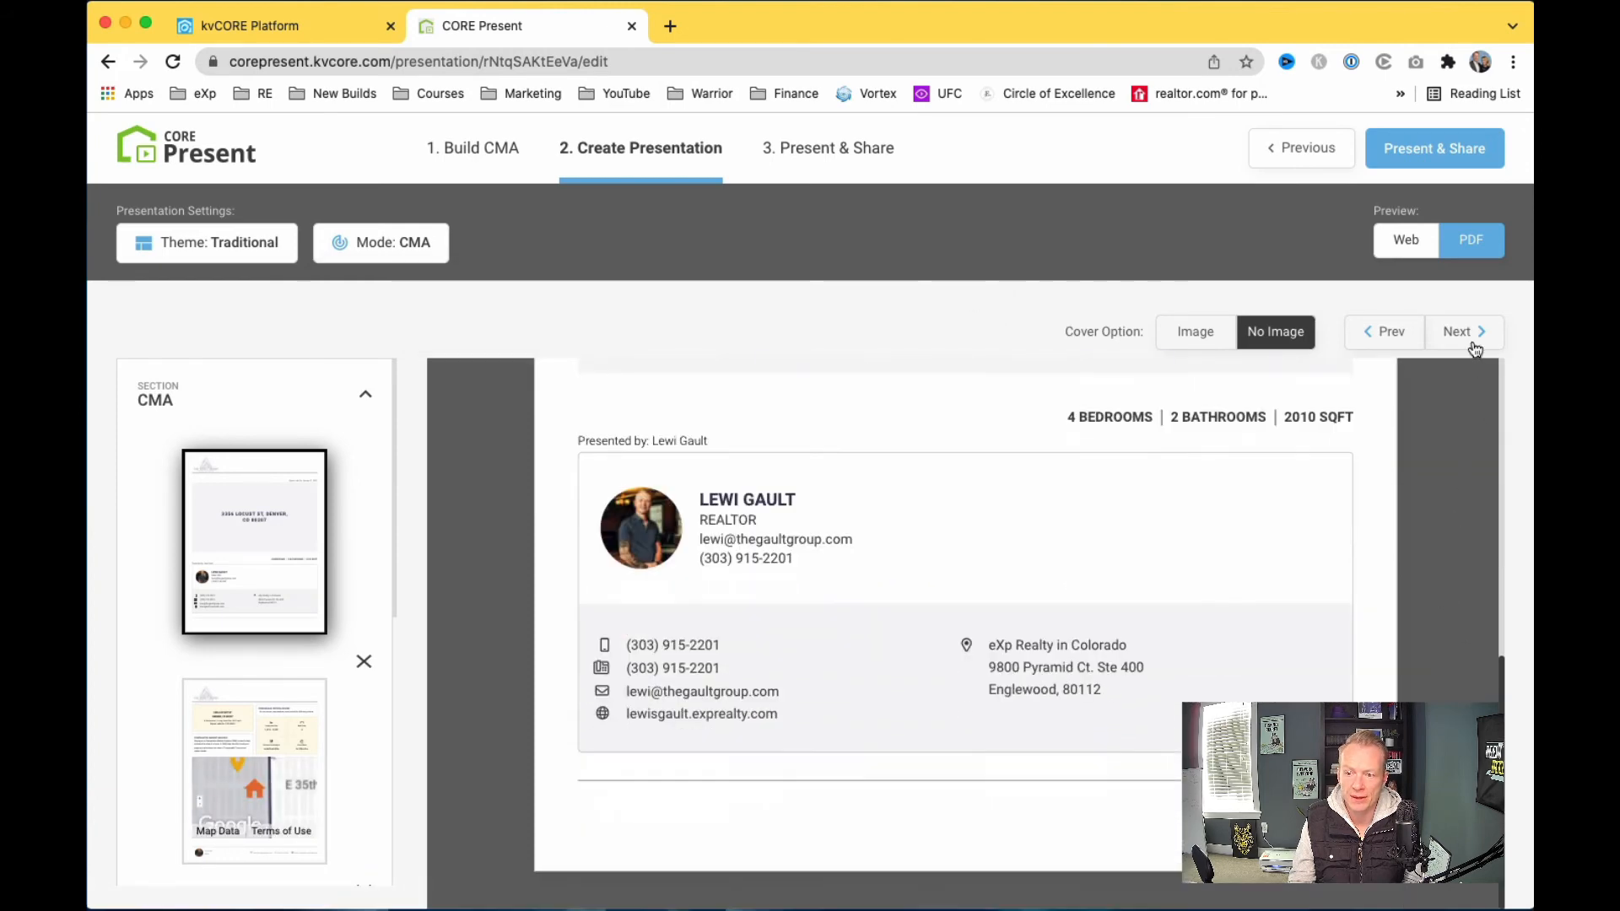
pyautogui.click(1474, 338)
pyautogui.scroll(-5, 1406, 519)
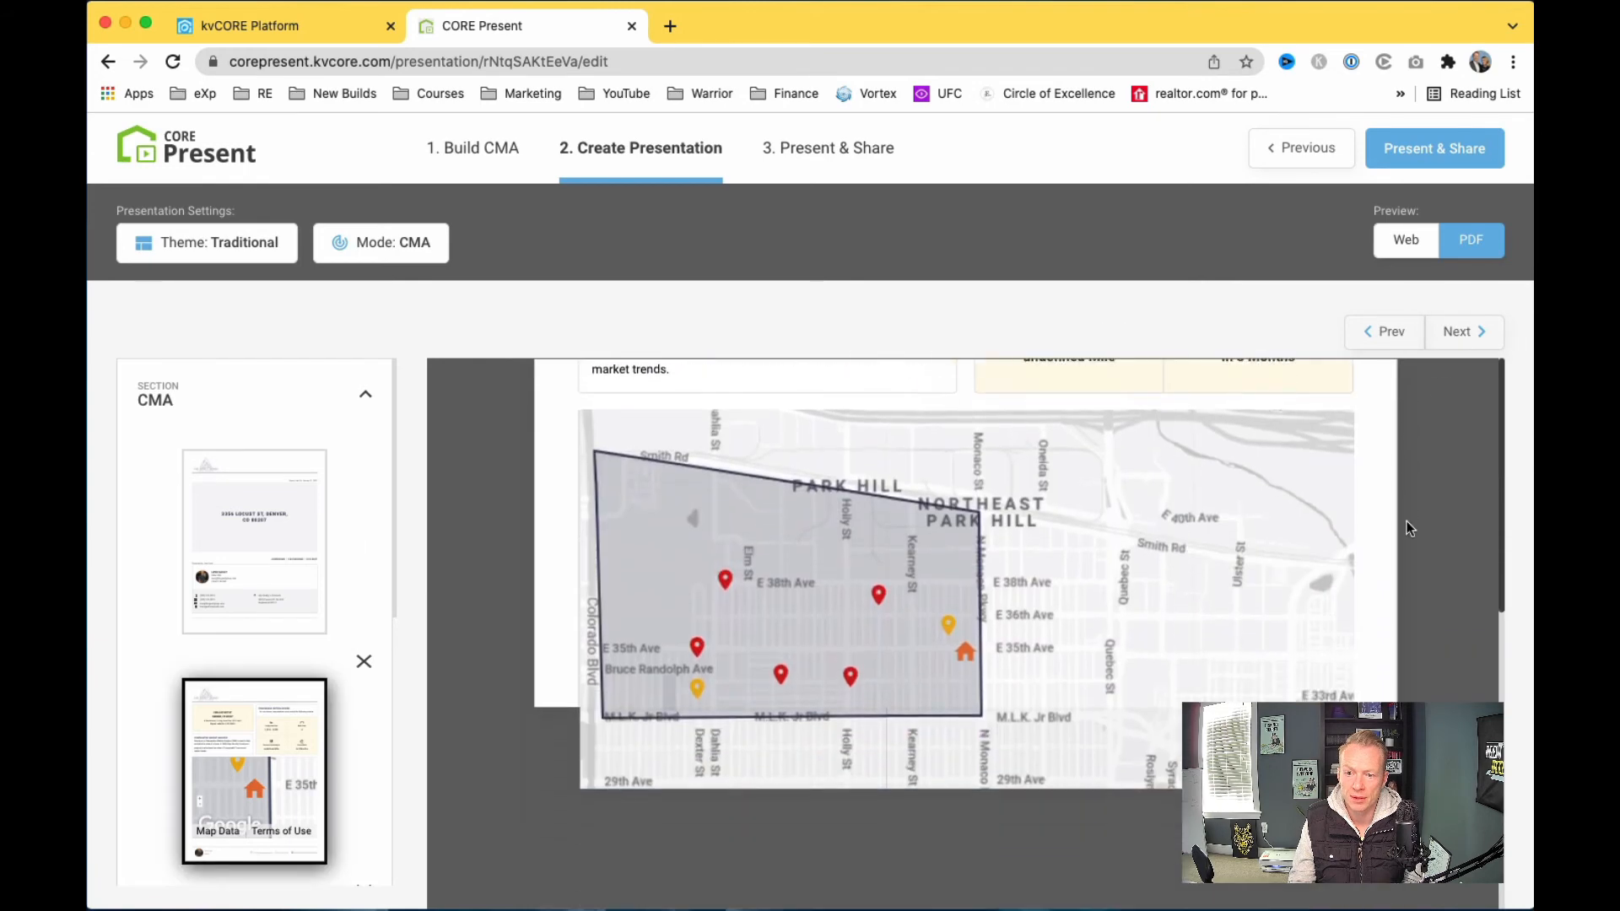
pyautogui.scroll(-3, 1406, 520)
pyautogui.scroll(4, 1406, 520)
# Step: Advance through Pricing Scale to the $305 Price Per Square Foot slide, then preview as web
pyautogui.click(1462, 336)
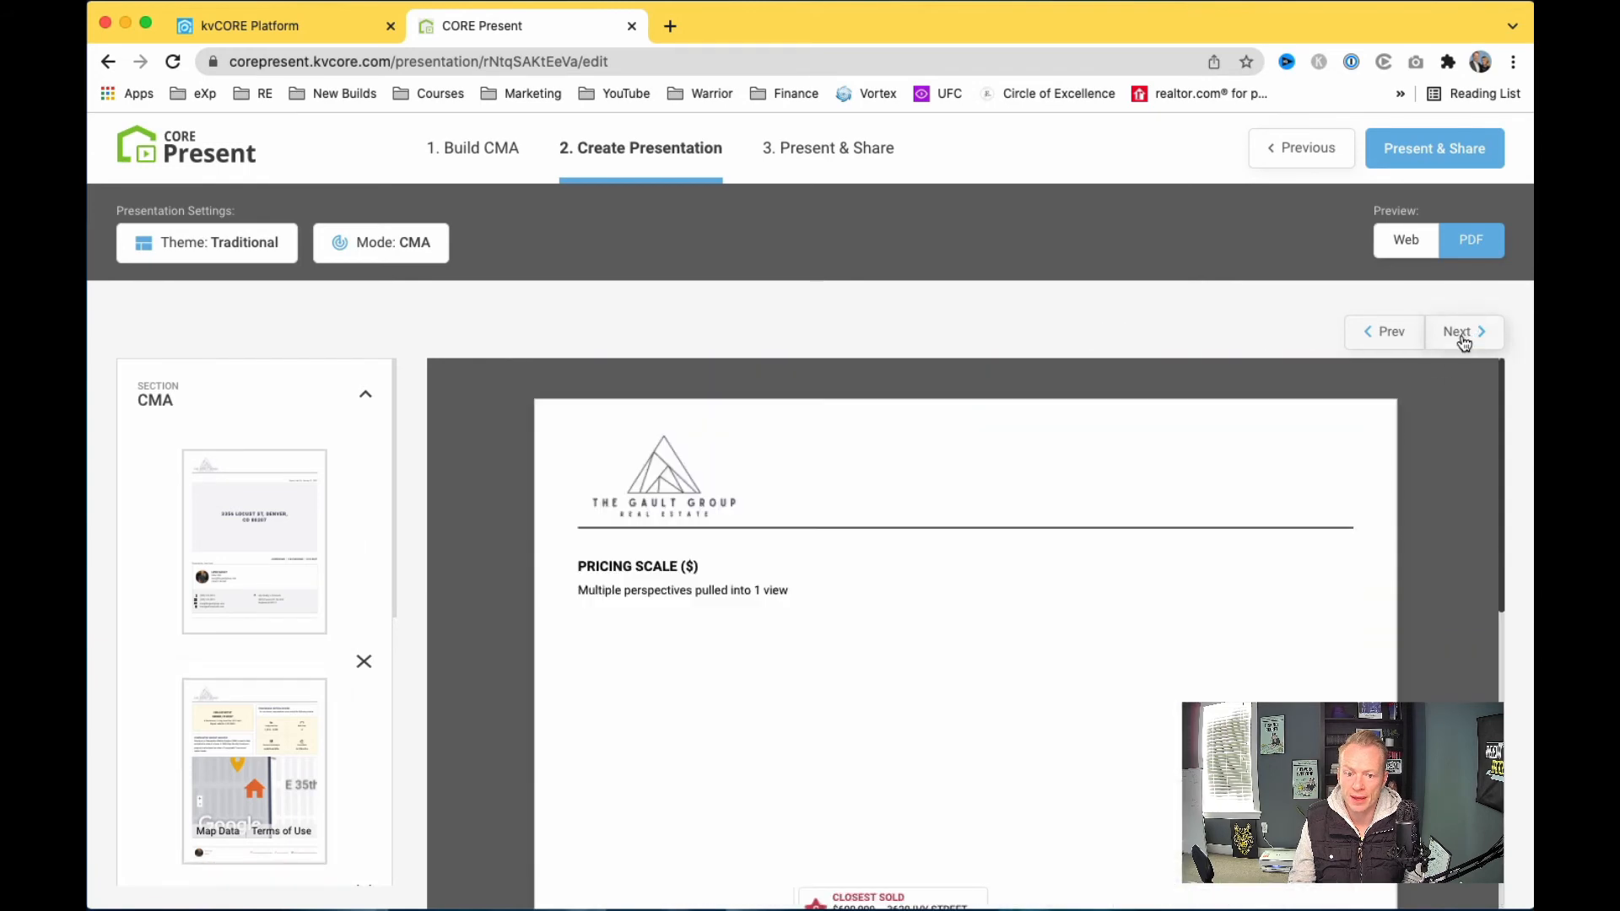
pyautogui.scroll(-10, 1431, 626)
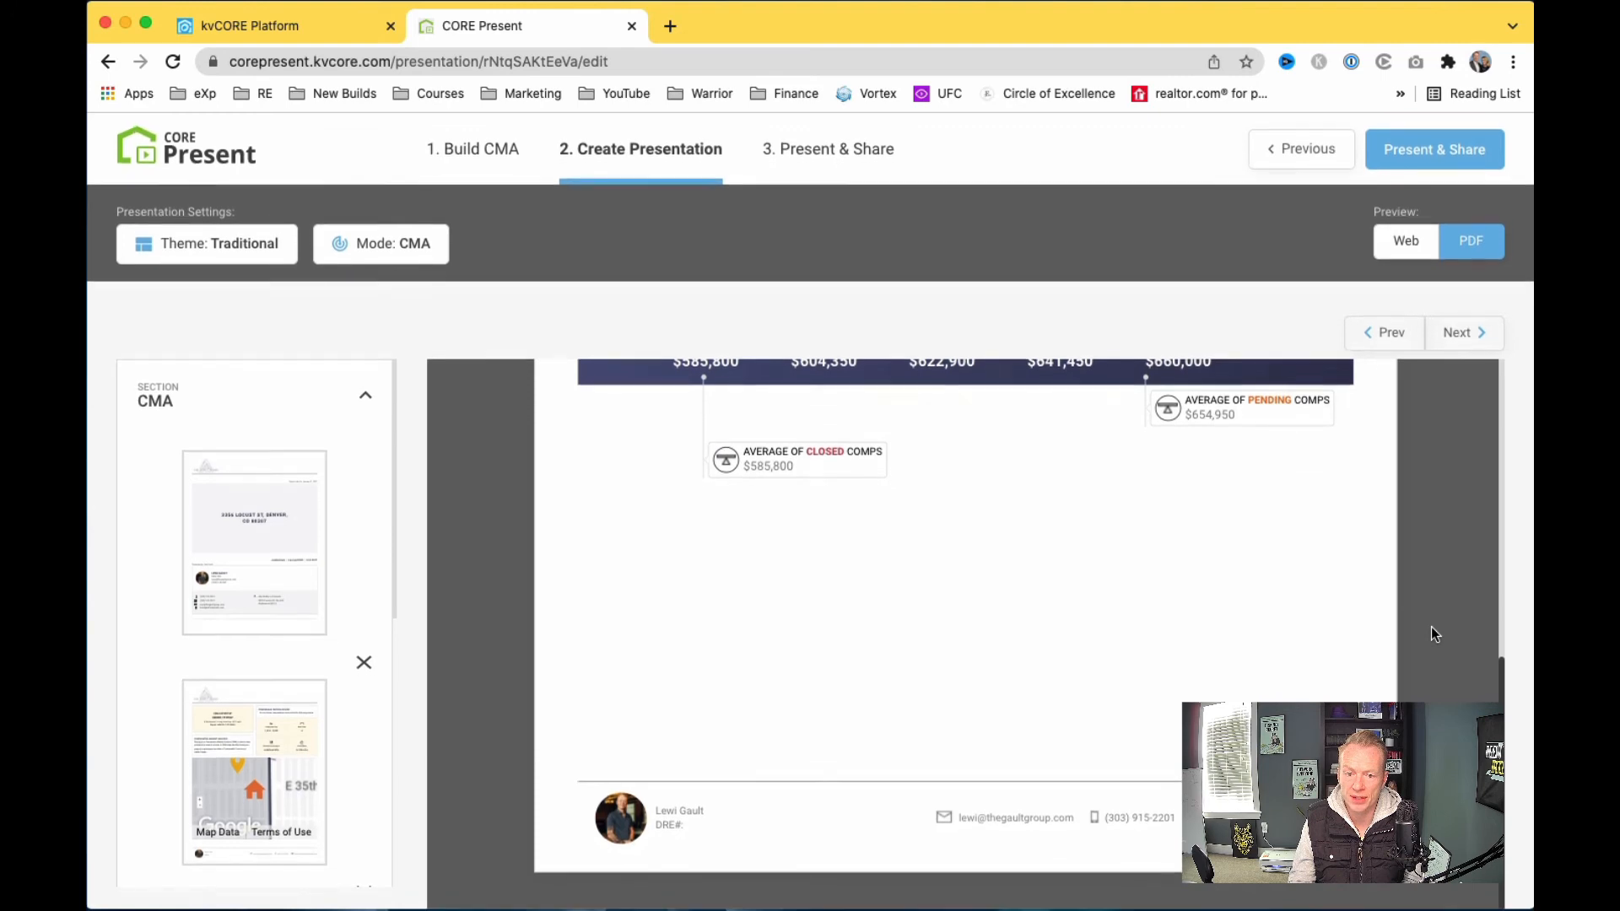
pyautogui.scroll(-6, 312, 713)
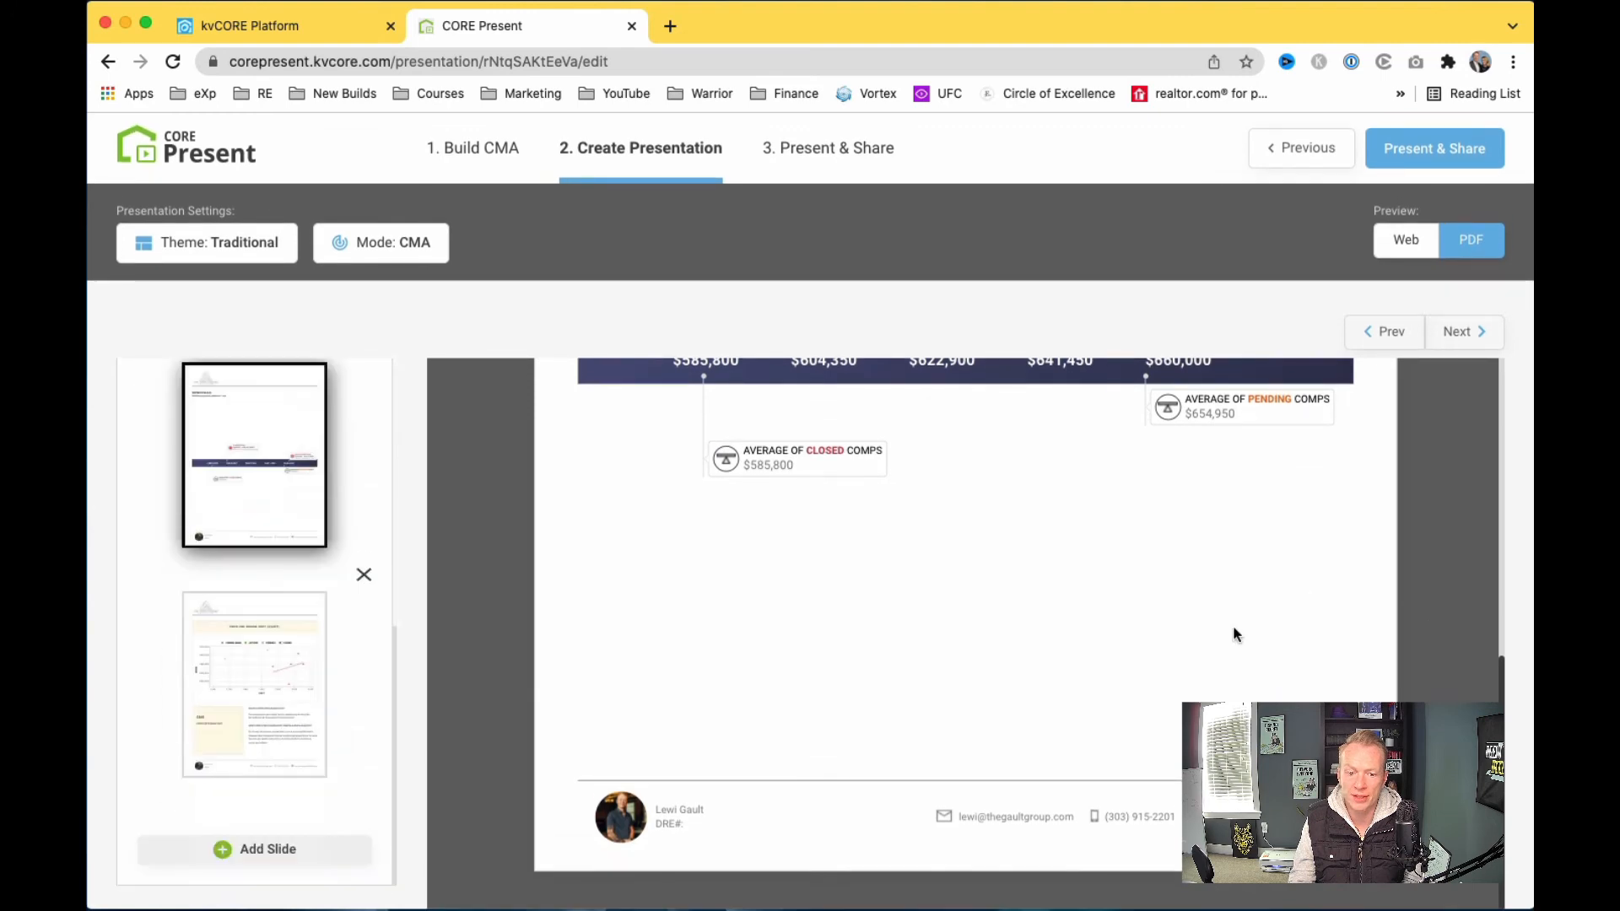
pyautogui.click(1464, 333)
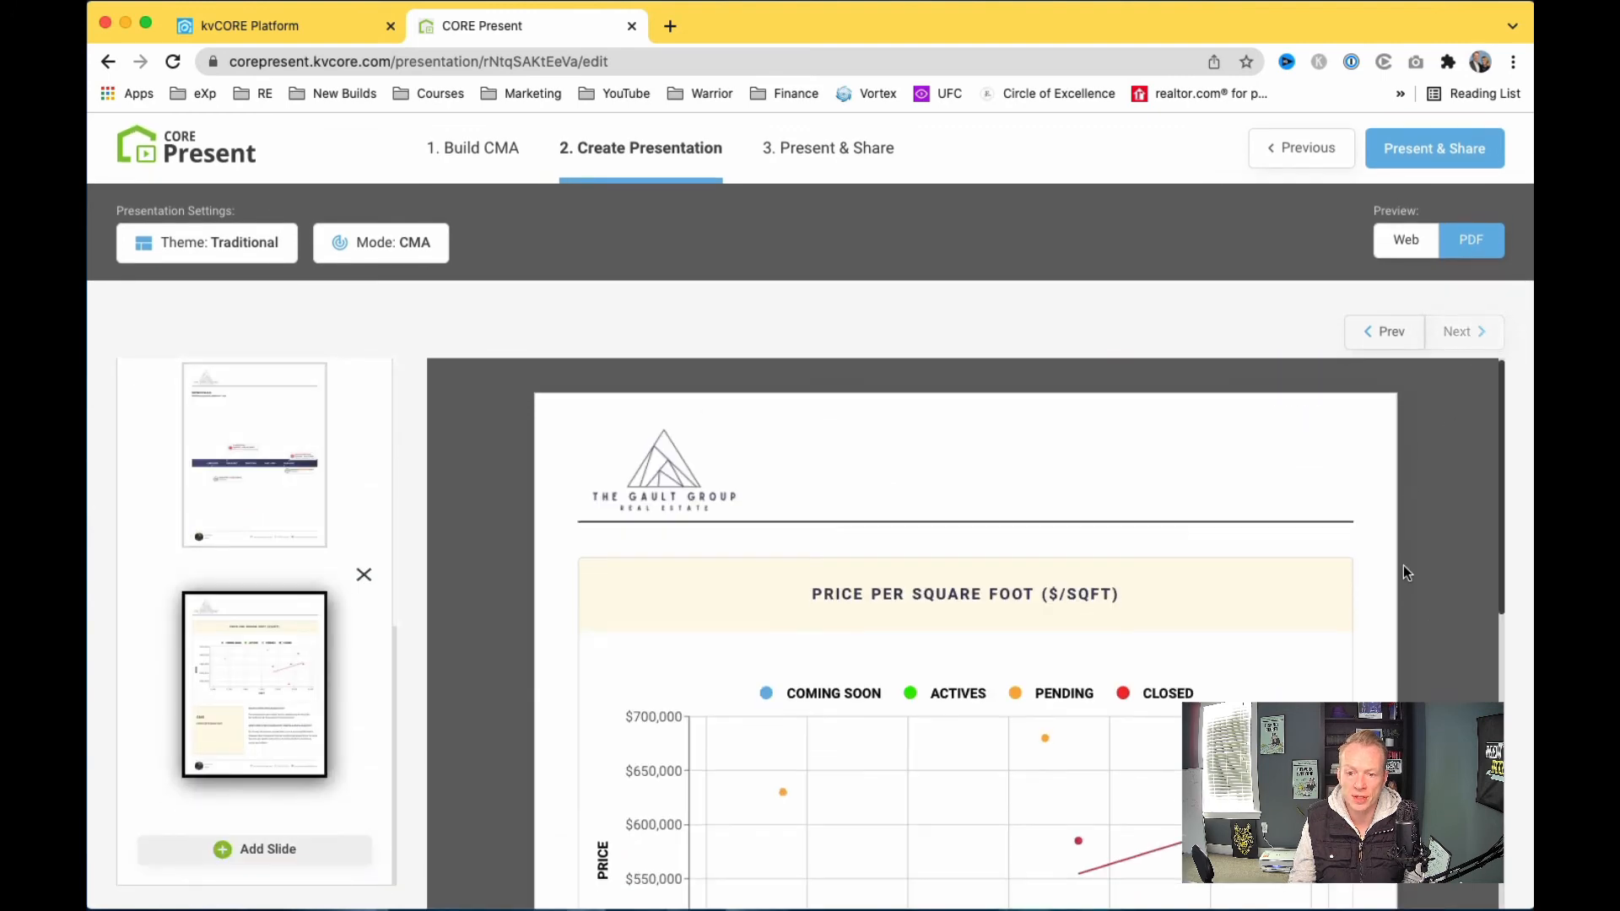
pyautogui.scroll(-2, 1404, 565)
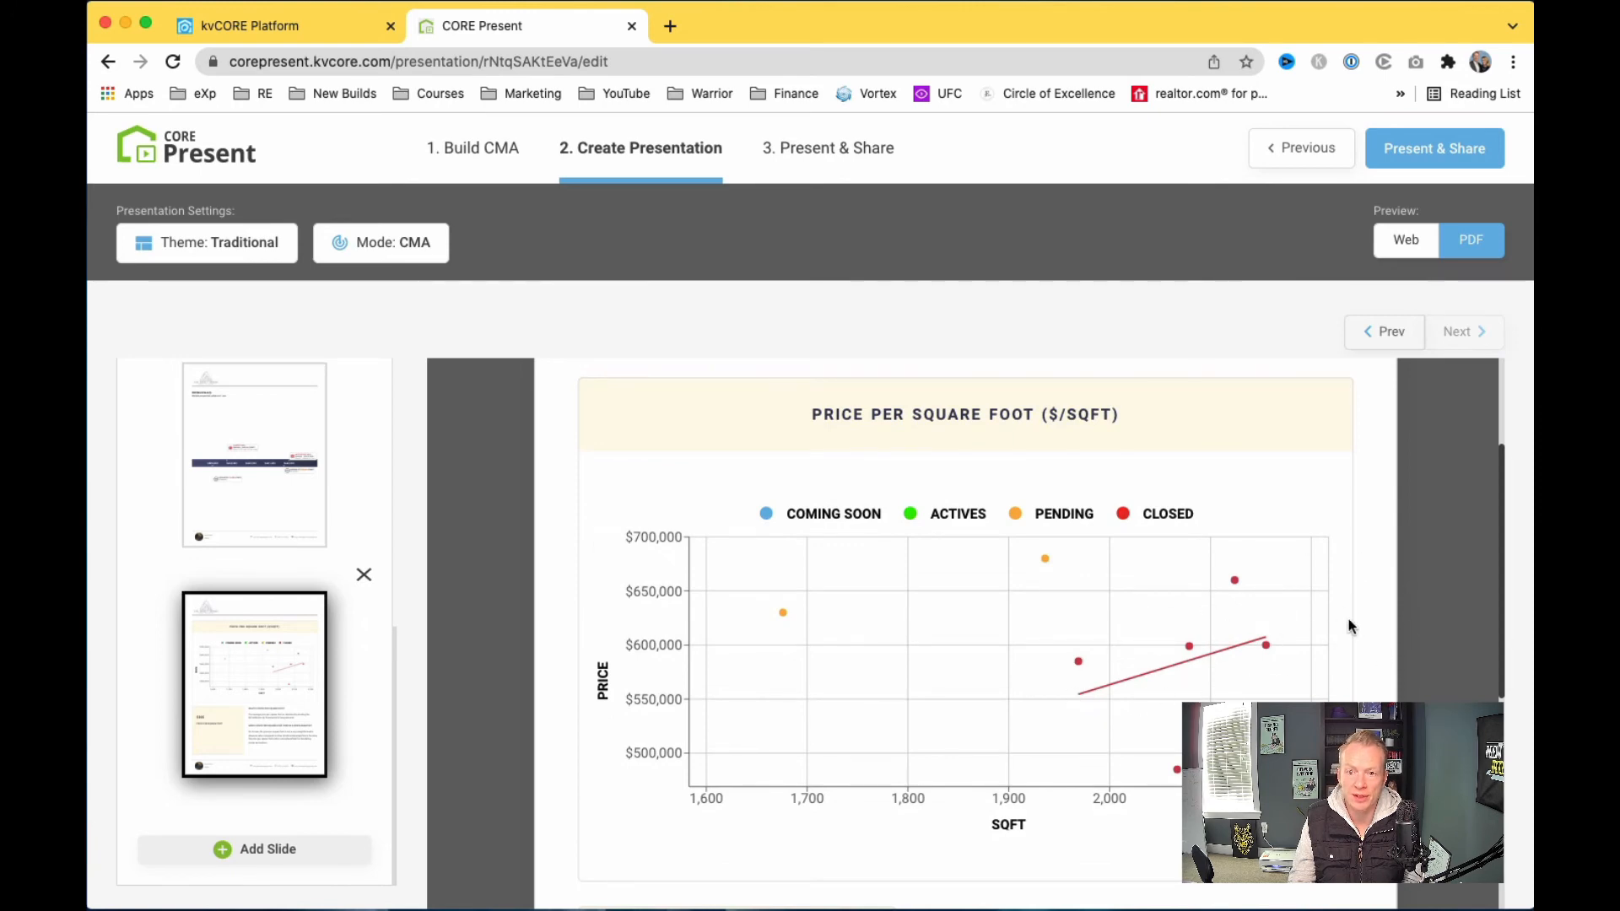
pyautogui.scroll(-3, 1474, 509)
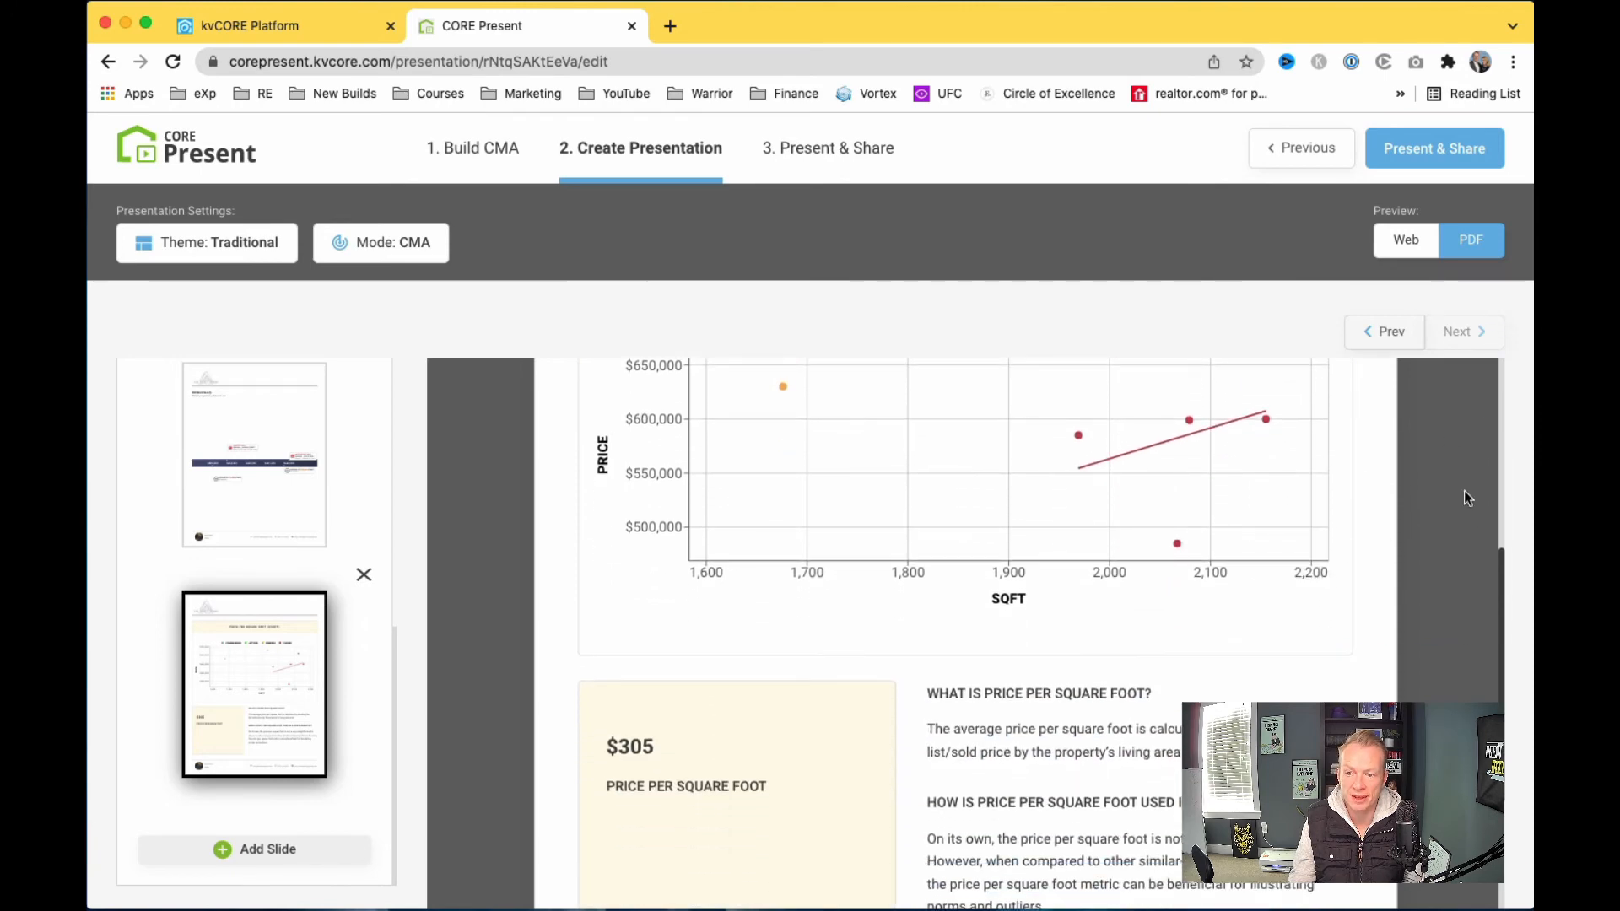
pyautogui.scroll(-2, 1465, 490)
pyautogui.scroll(5, 1465, 486)
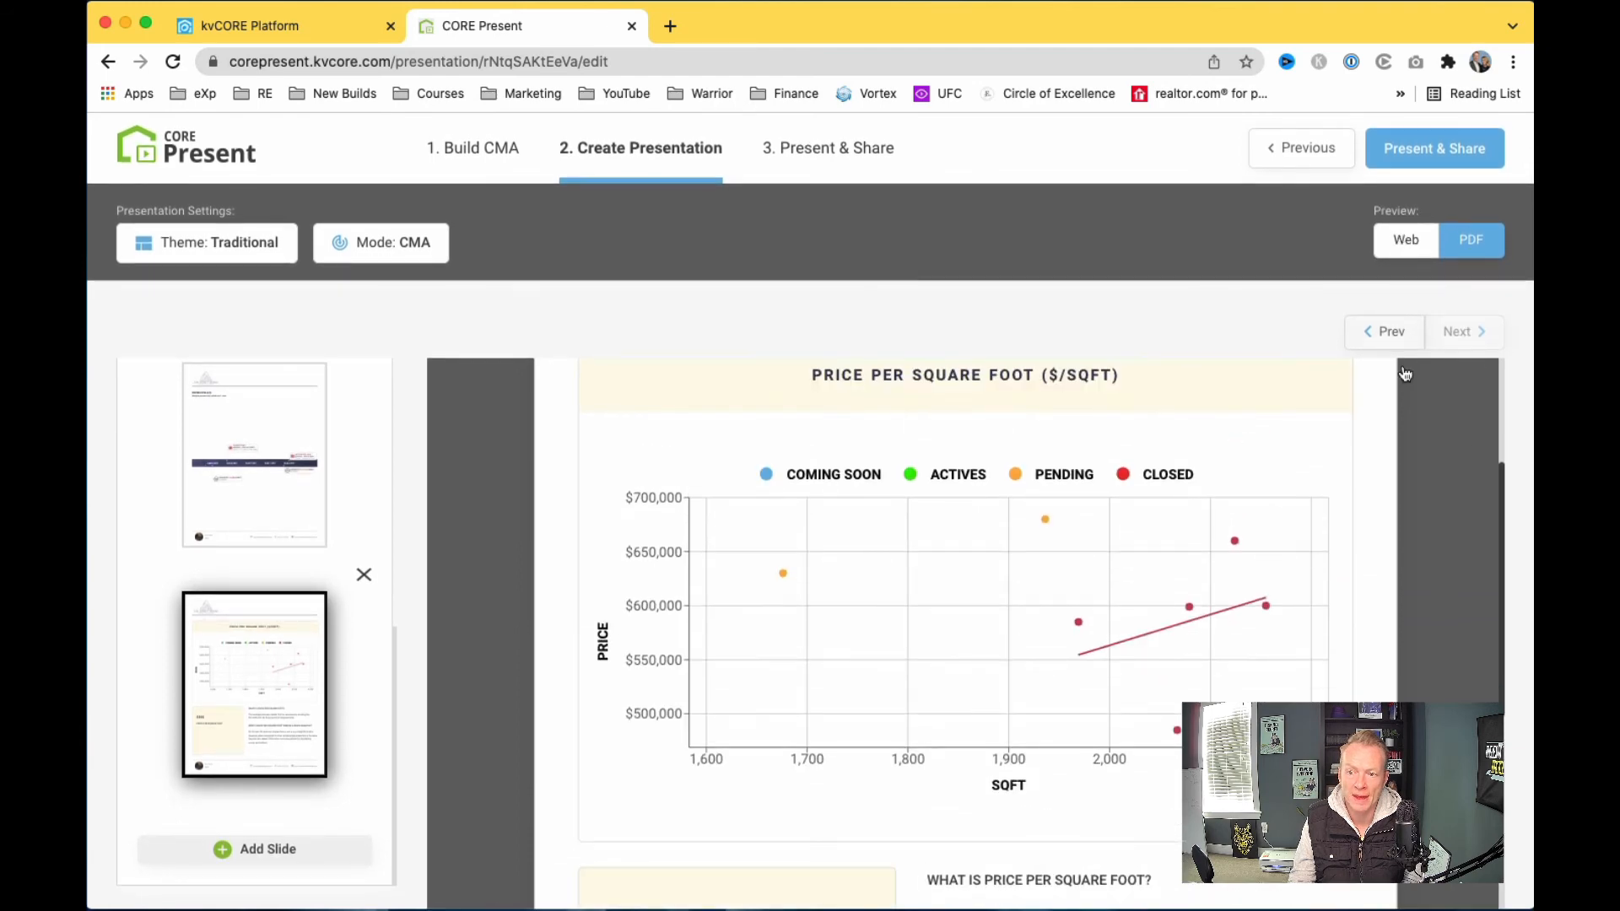
pyautogui.click(1406, 239)
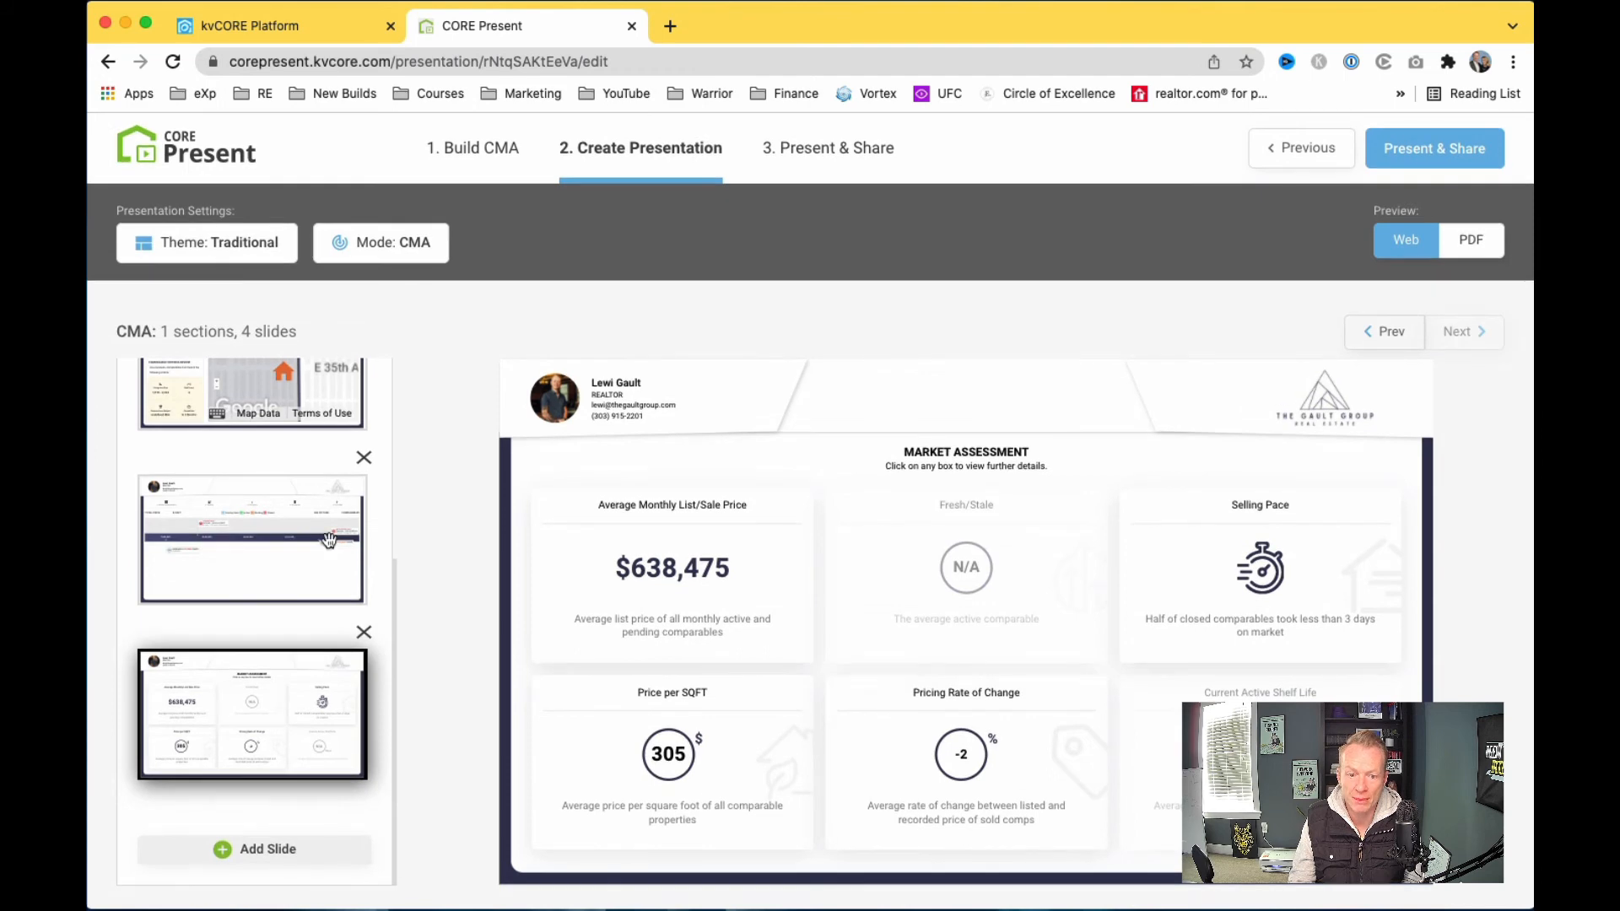
# Step: View the CMA map and price timeline slides and check the Average of Closed Comps details
pyautogui.scroll(4, 329, 540)
pyautogui.click(283, 668)
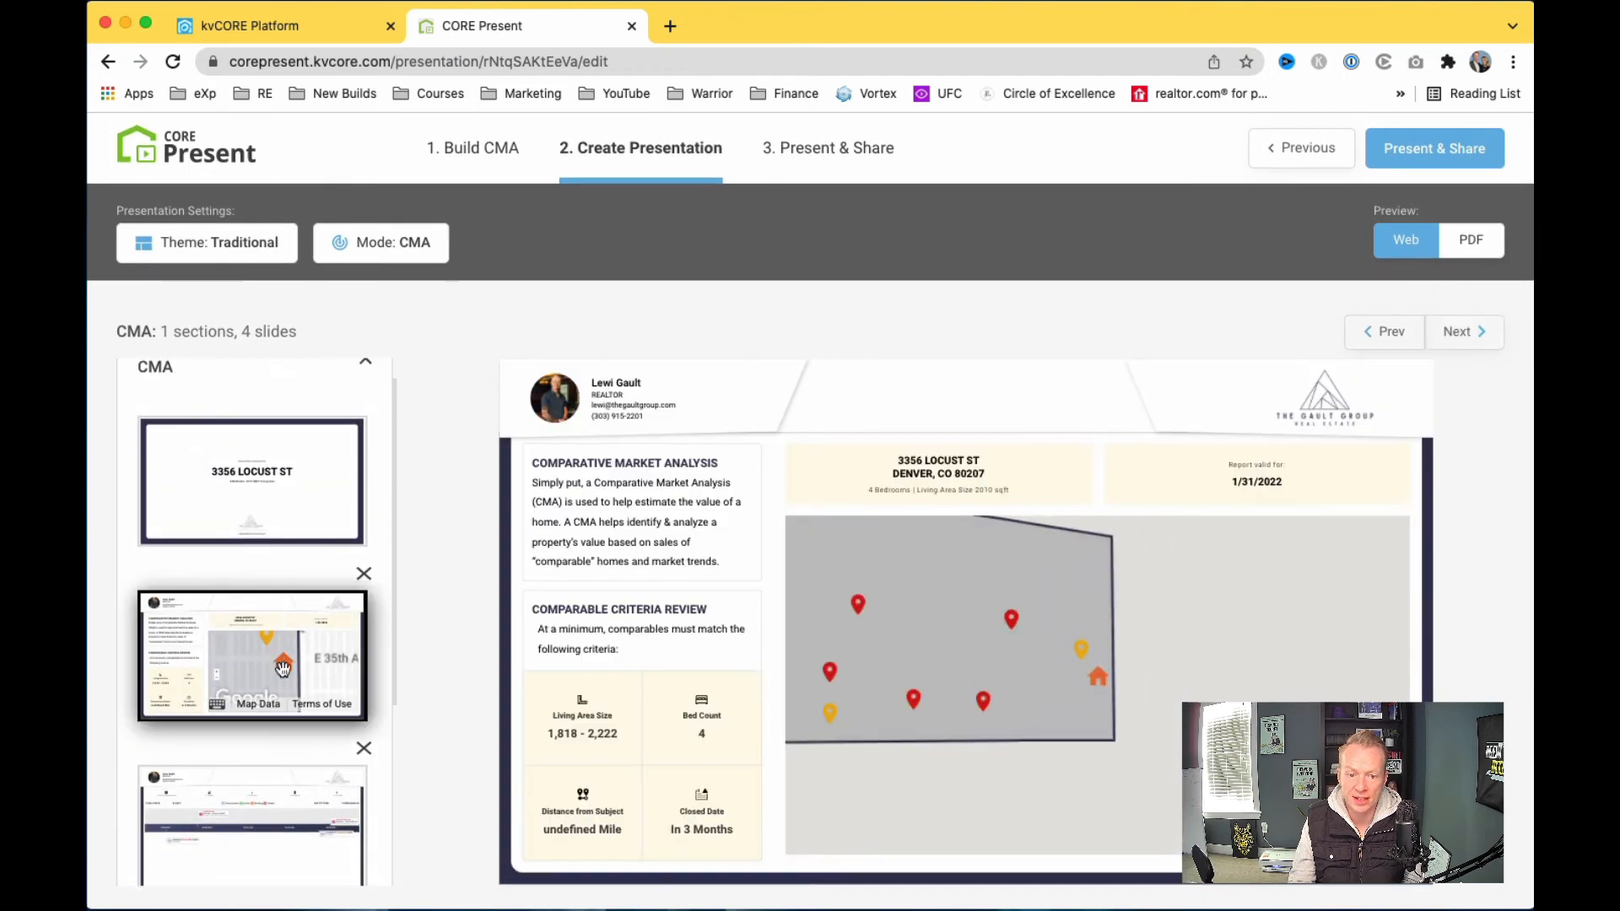
pyautogui.scroll(-3, 283, 668)
pyautogui.click(279, 663)
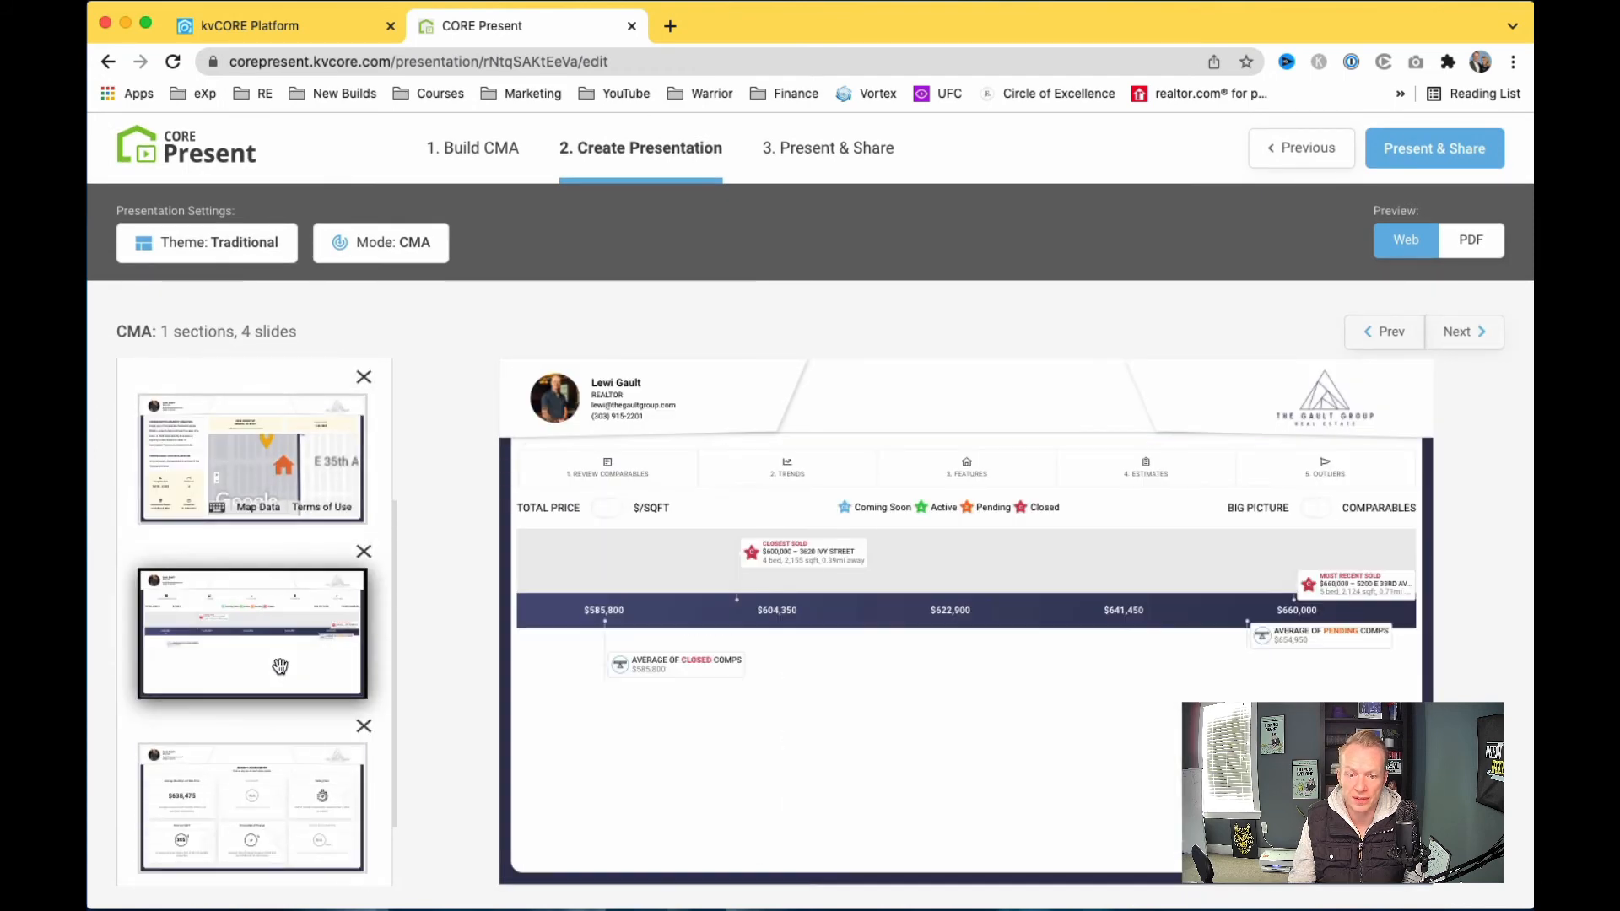
pyautogui.click(667, 675)
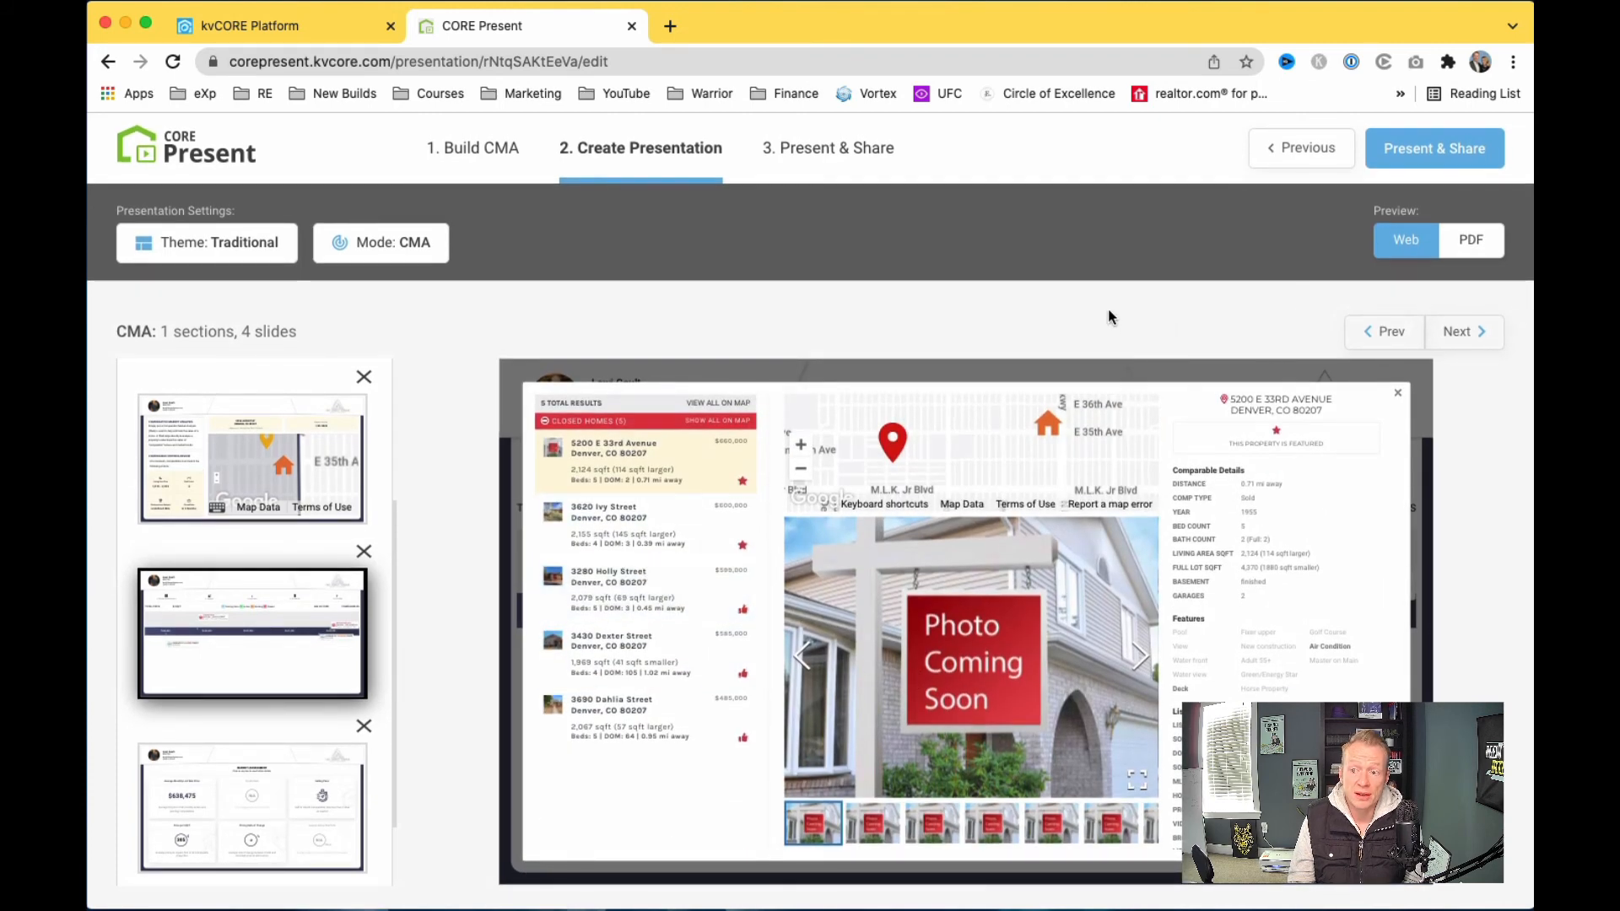
pyautogui.click(1397, 396)
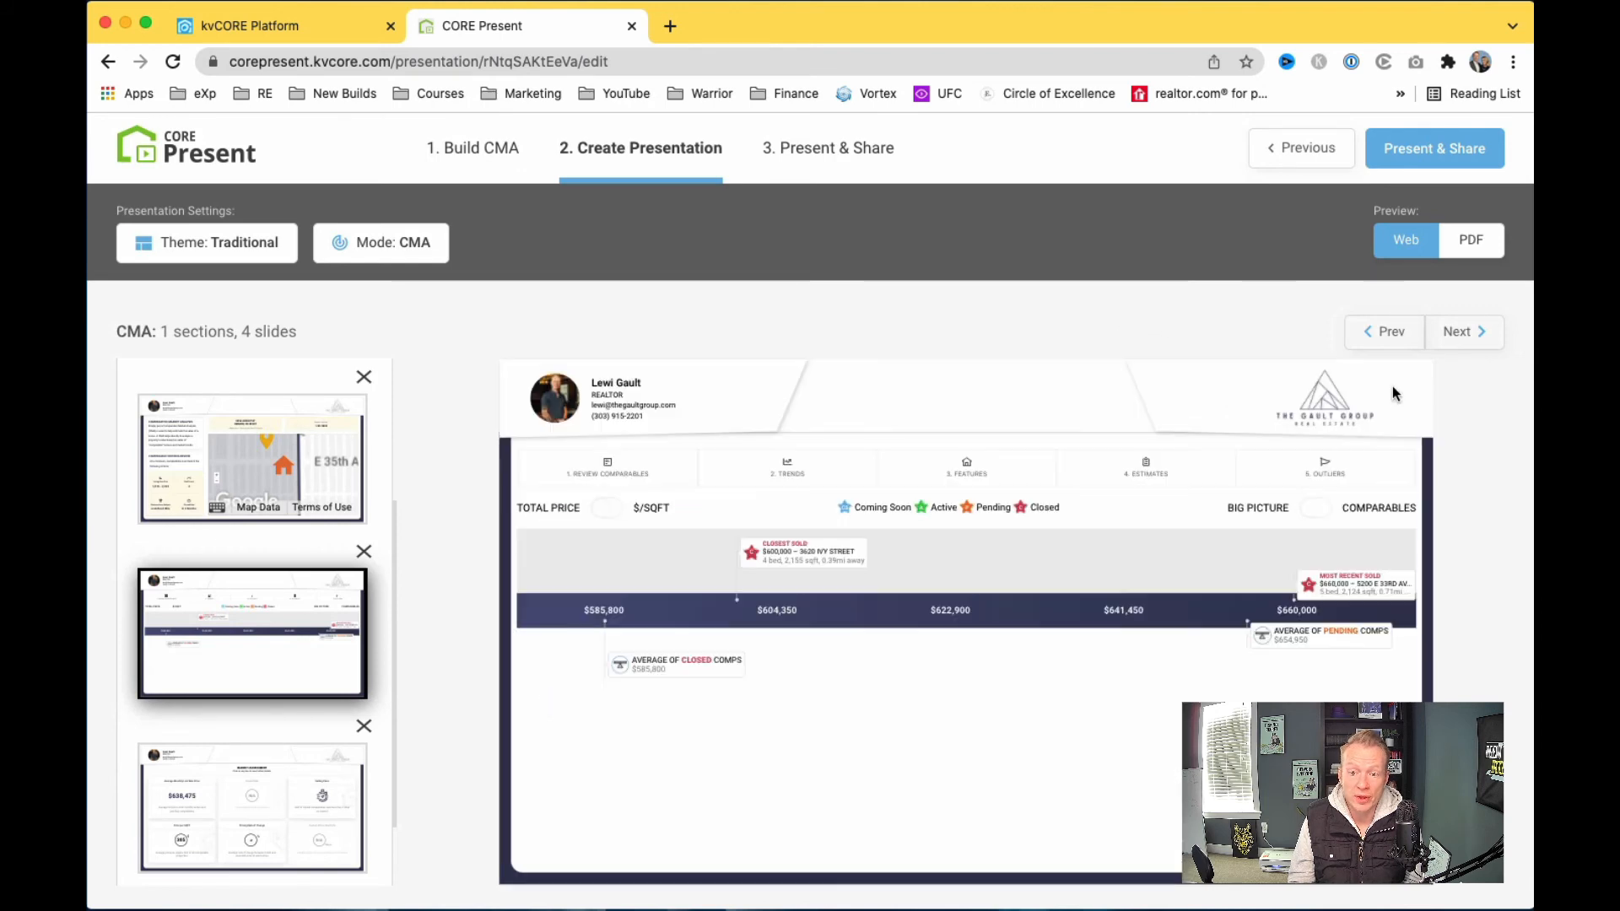
# Step: Show the Market Assessment slide with its $638,475 average price, then bring up mode choices
pyautogui.click(312, 798)
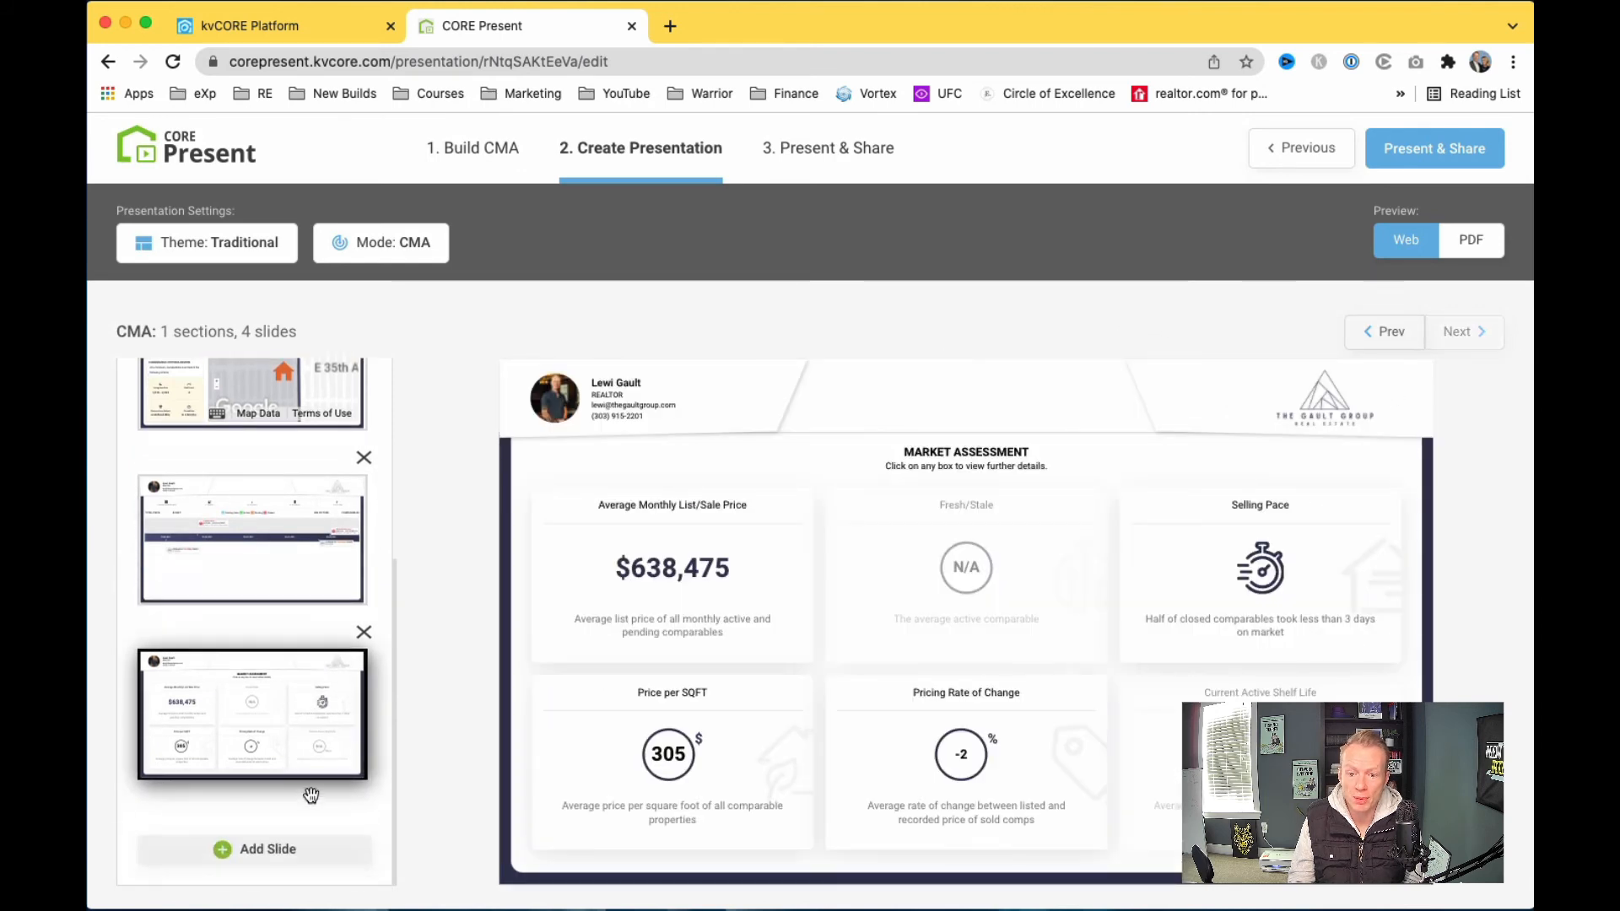
pyautogui.scroll(4, 311, 797)
pyautogui.scroll(-3, 311, 799)
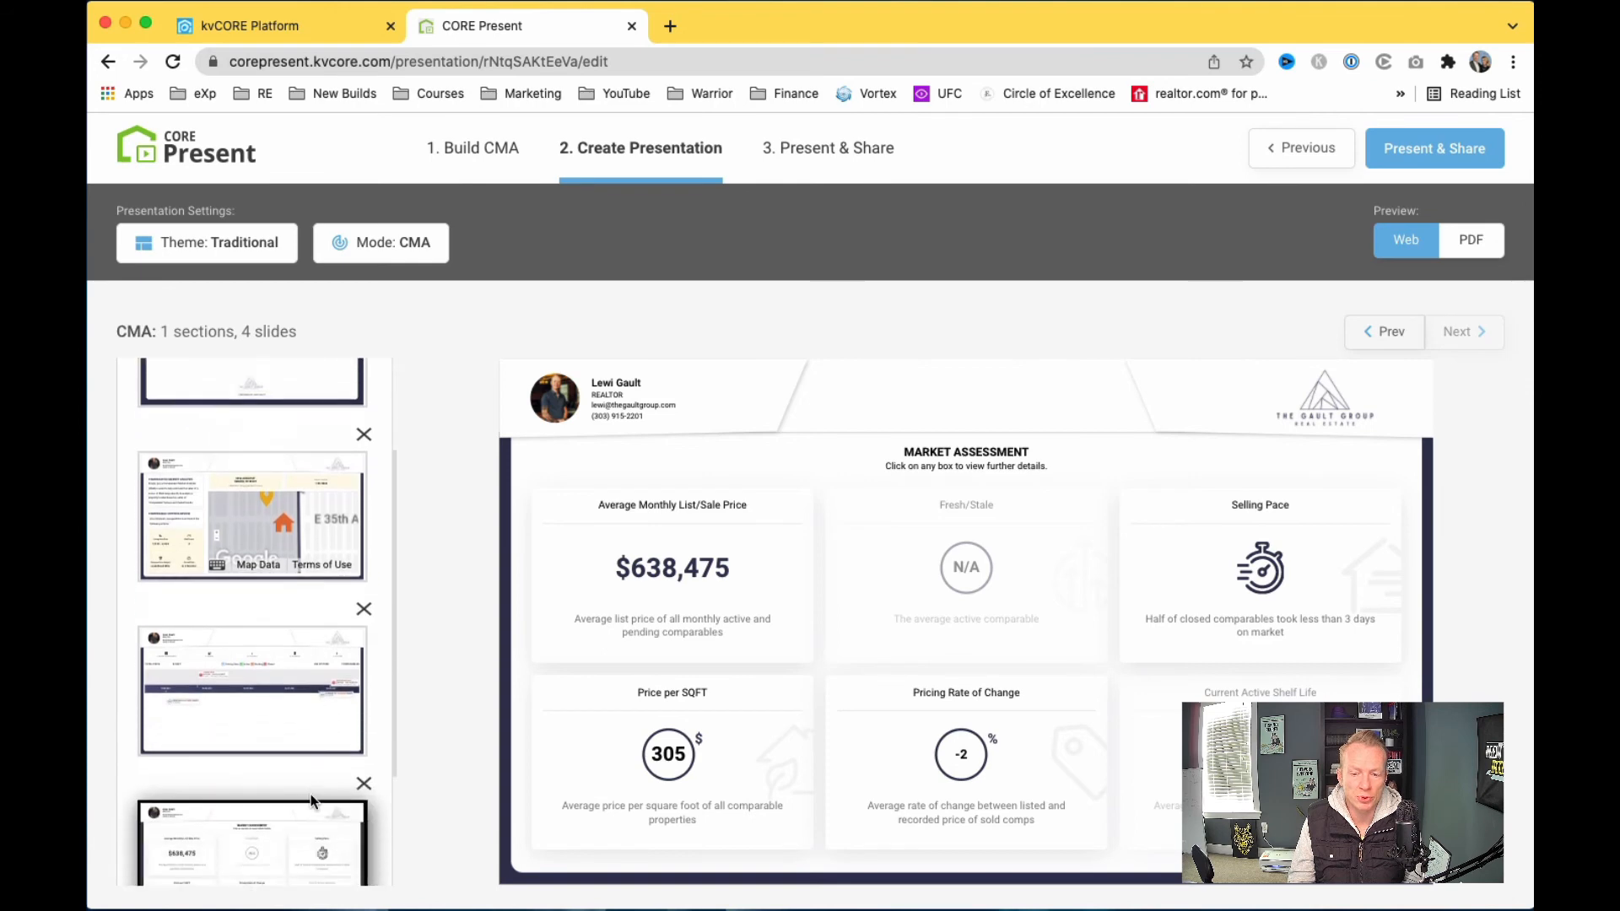
pyautogui.click(392, 259)
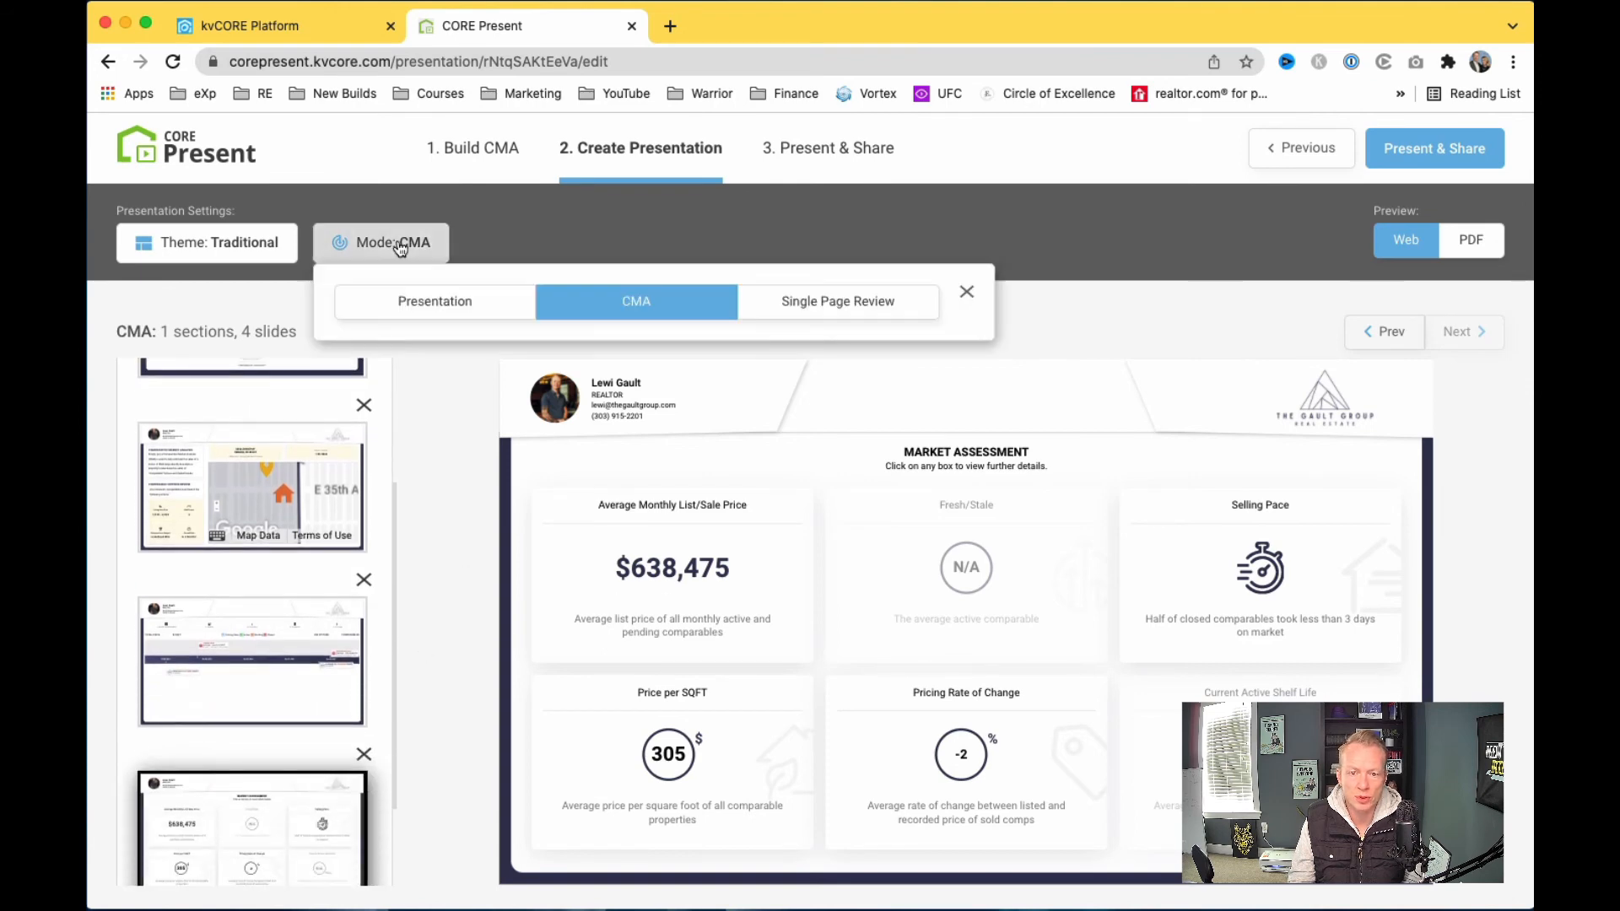
# Step: Use Single Page Review mode, preview the Modern and Luxury themes, and keep Traditional
pyautogui.click(877, 312)
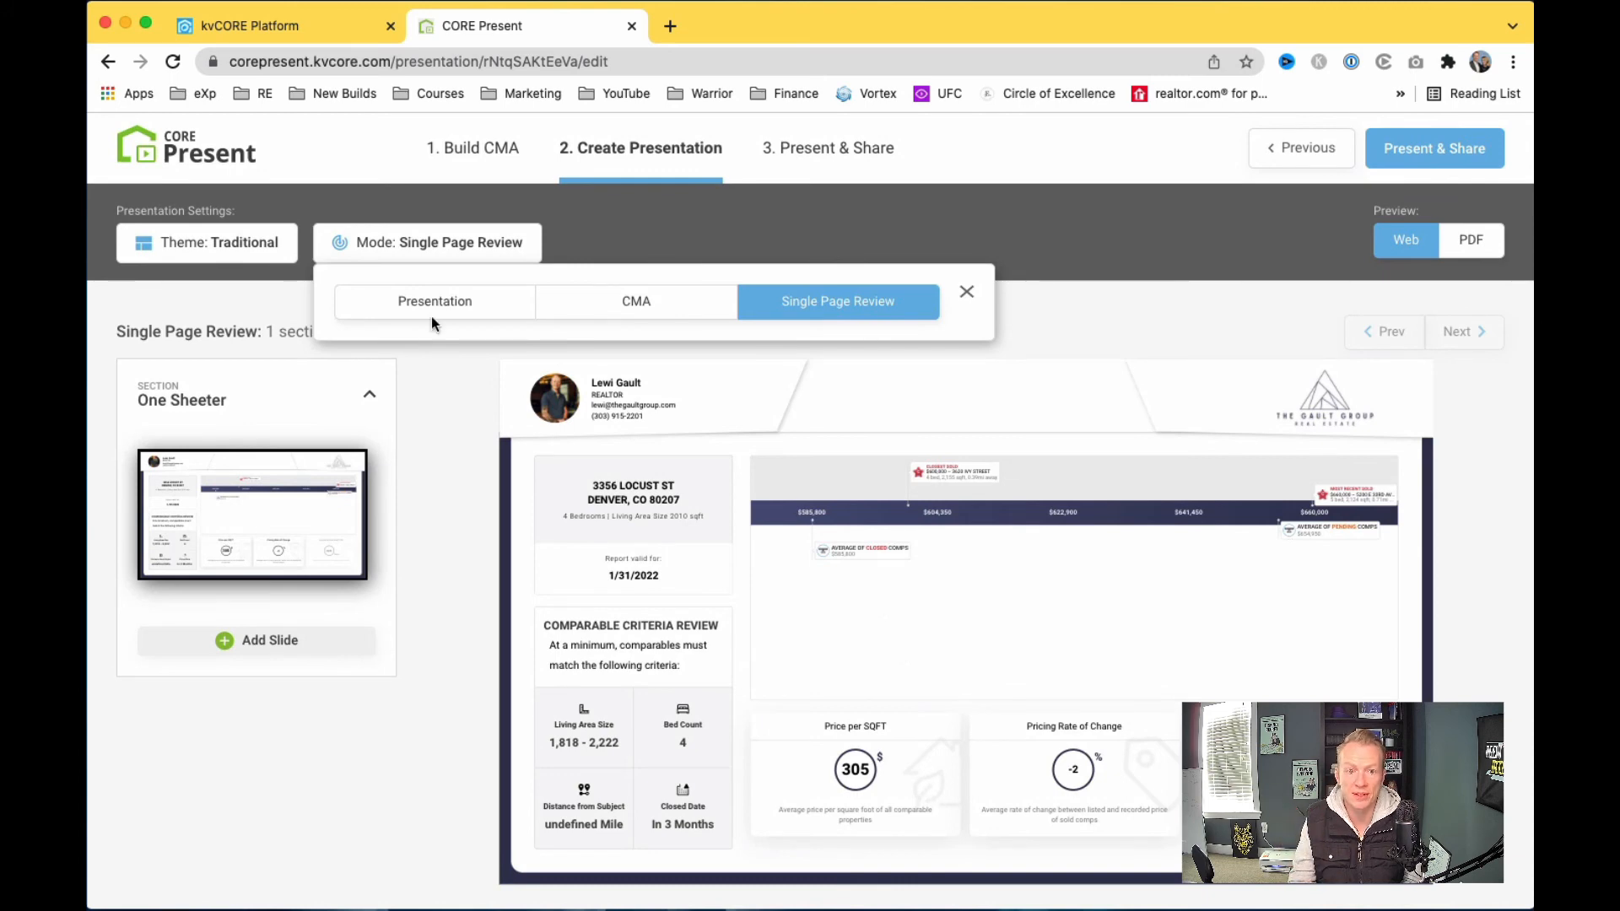
pyautogui.click(263, 258)
pyautogui.click(262, 258)
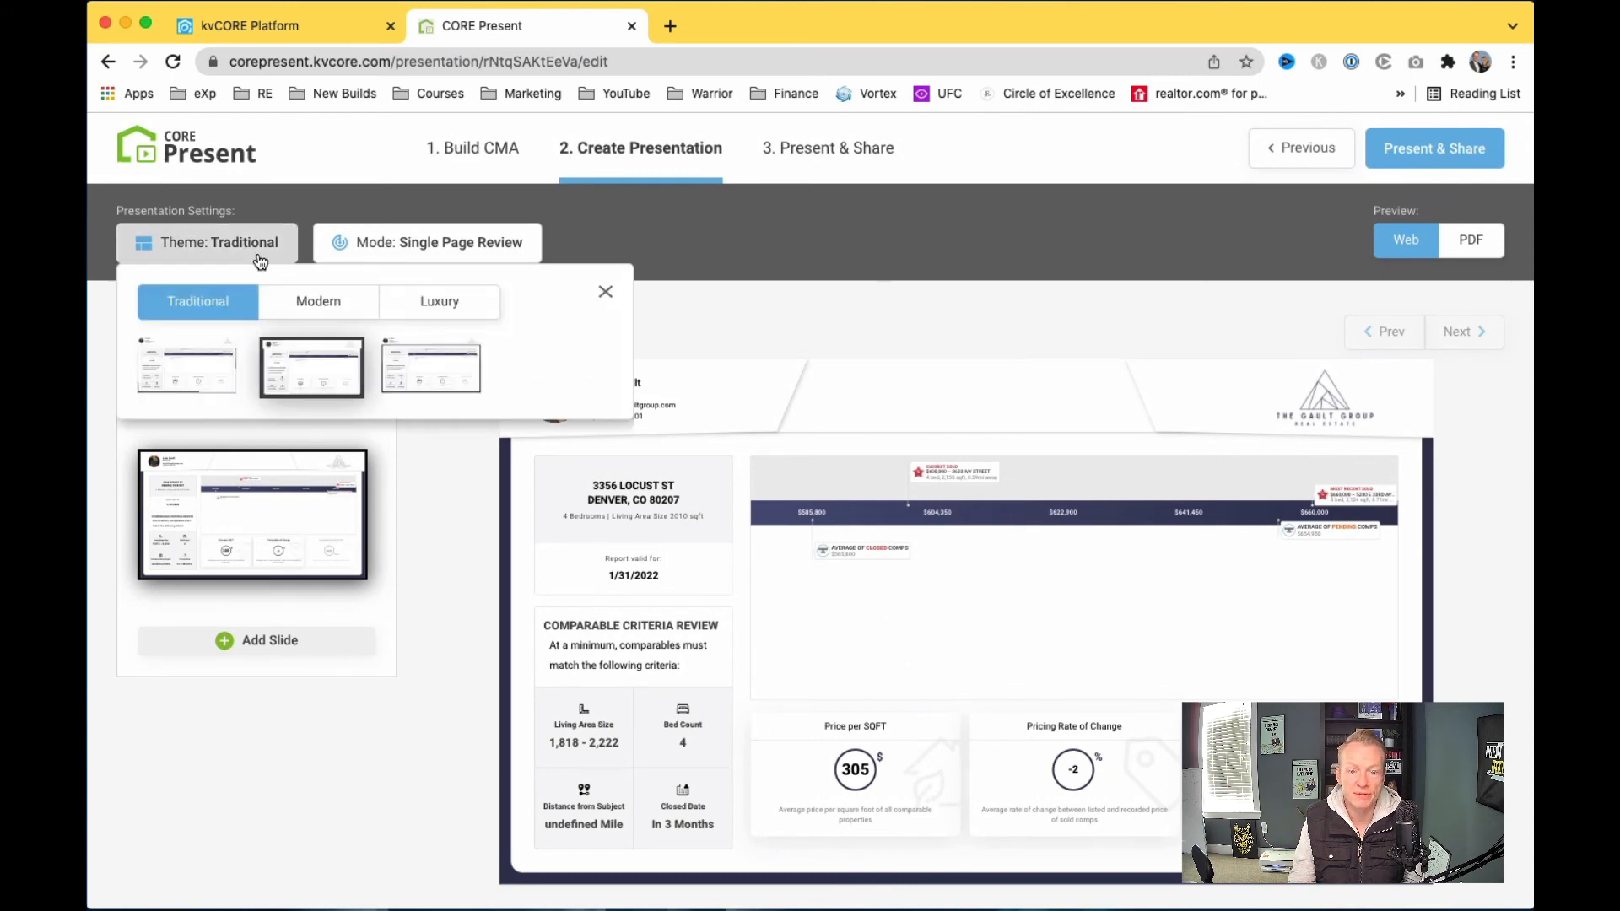
pyautogui.click(321, 305)
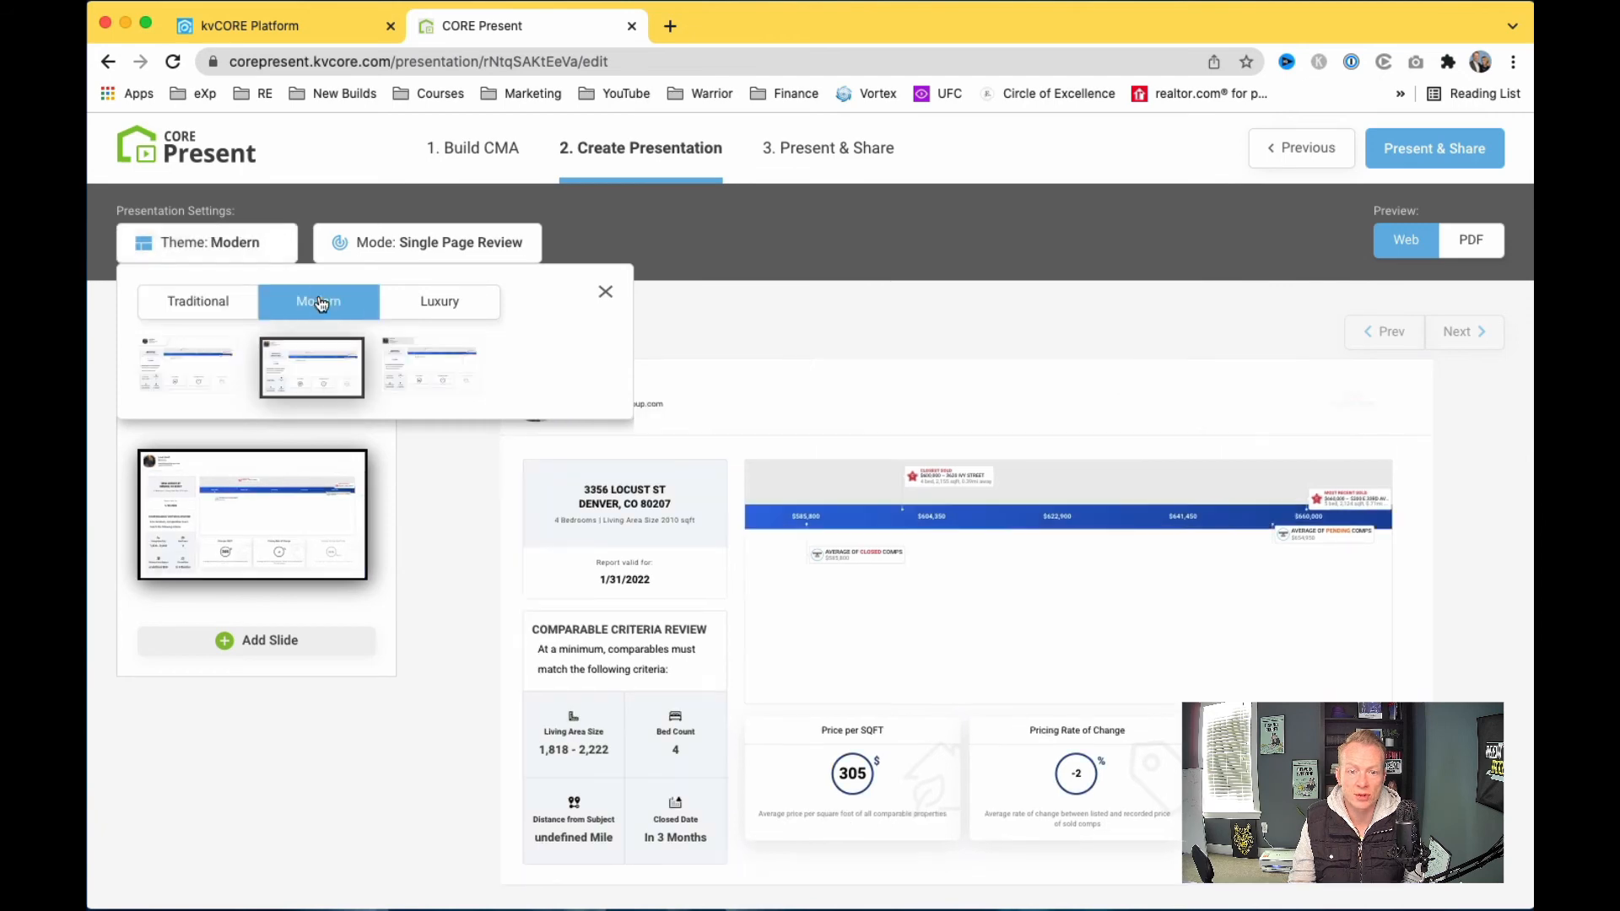
pyautogui.click(448, 302)
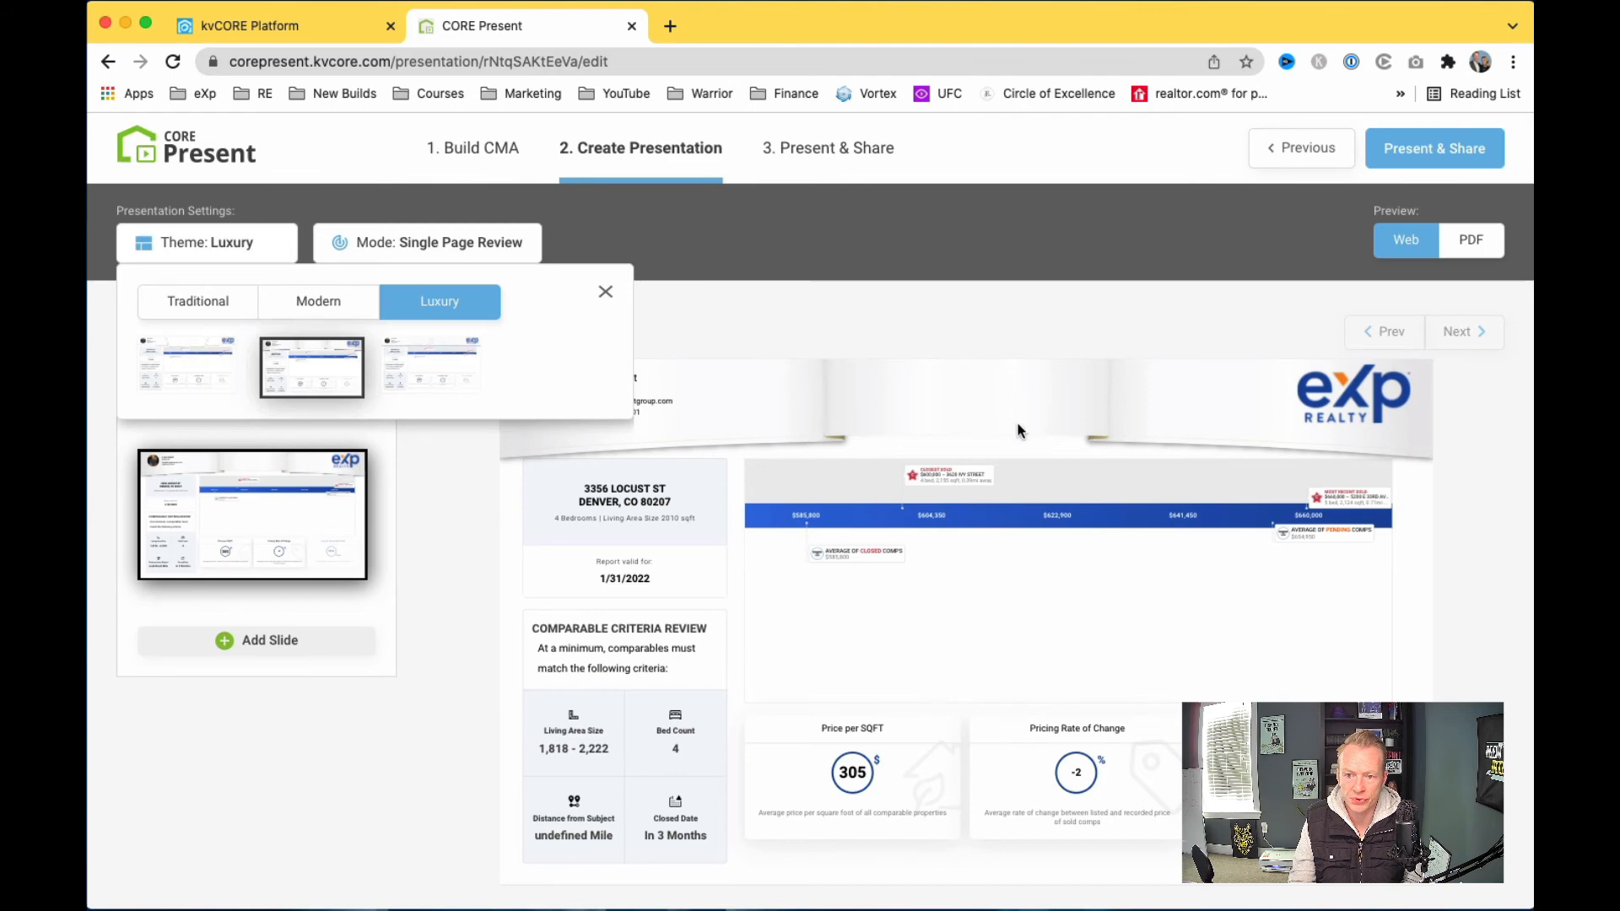
pyautogui.click(307, 302)
pyautogui.click(222, 301)
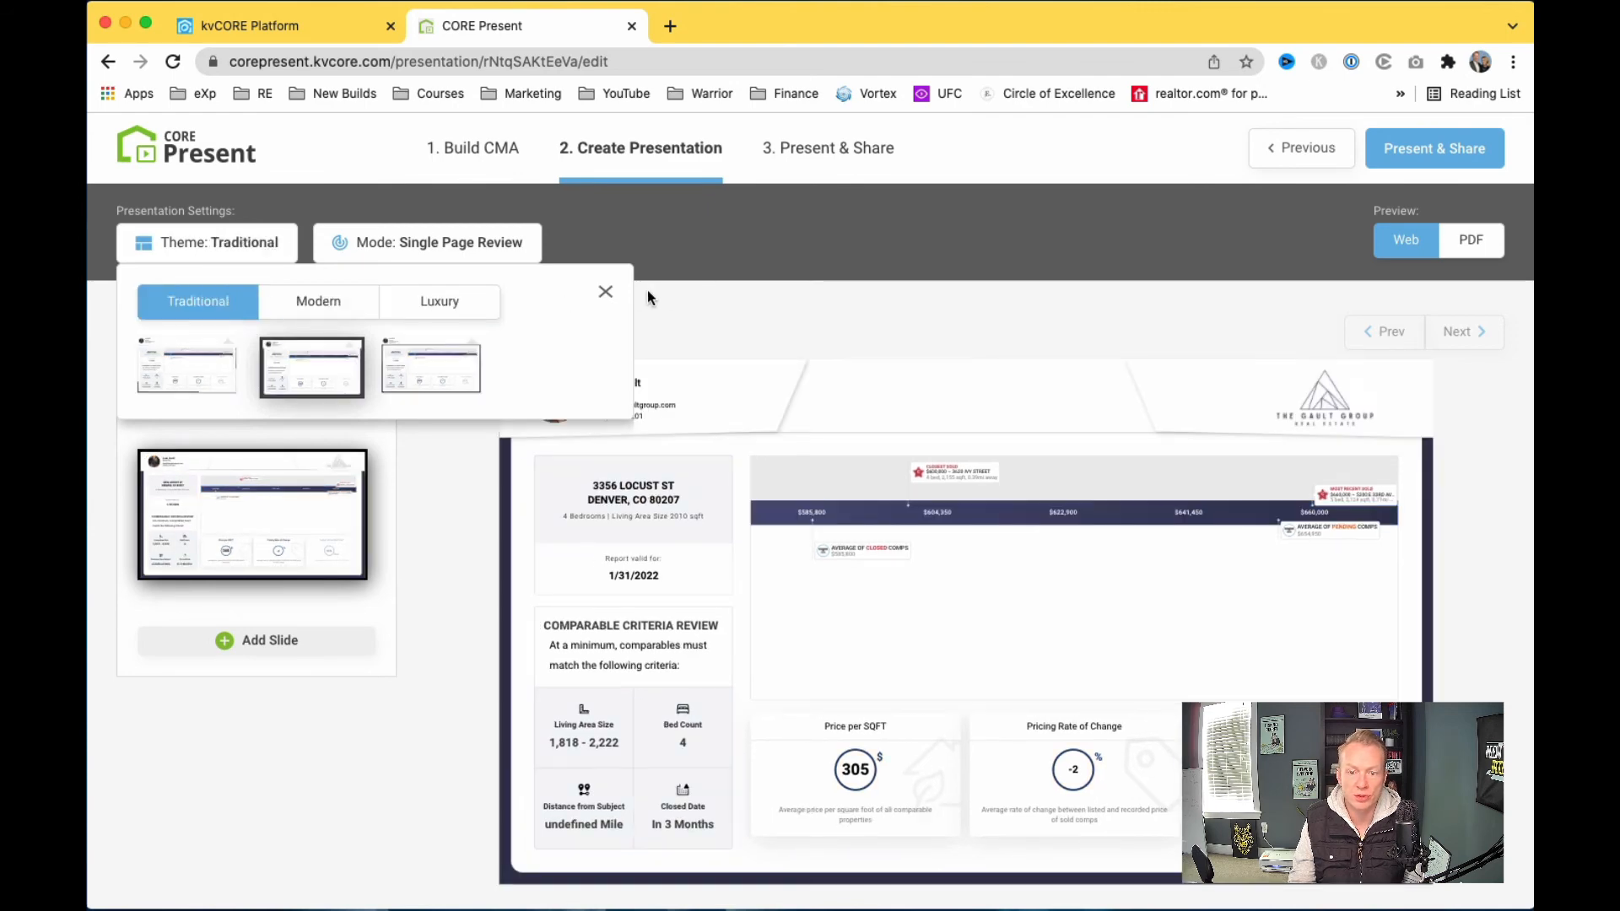
pyautogui.click(606, 293)
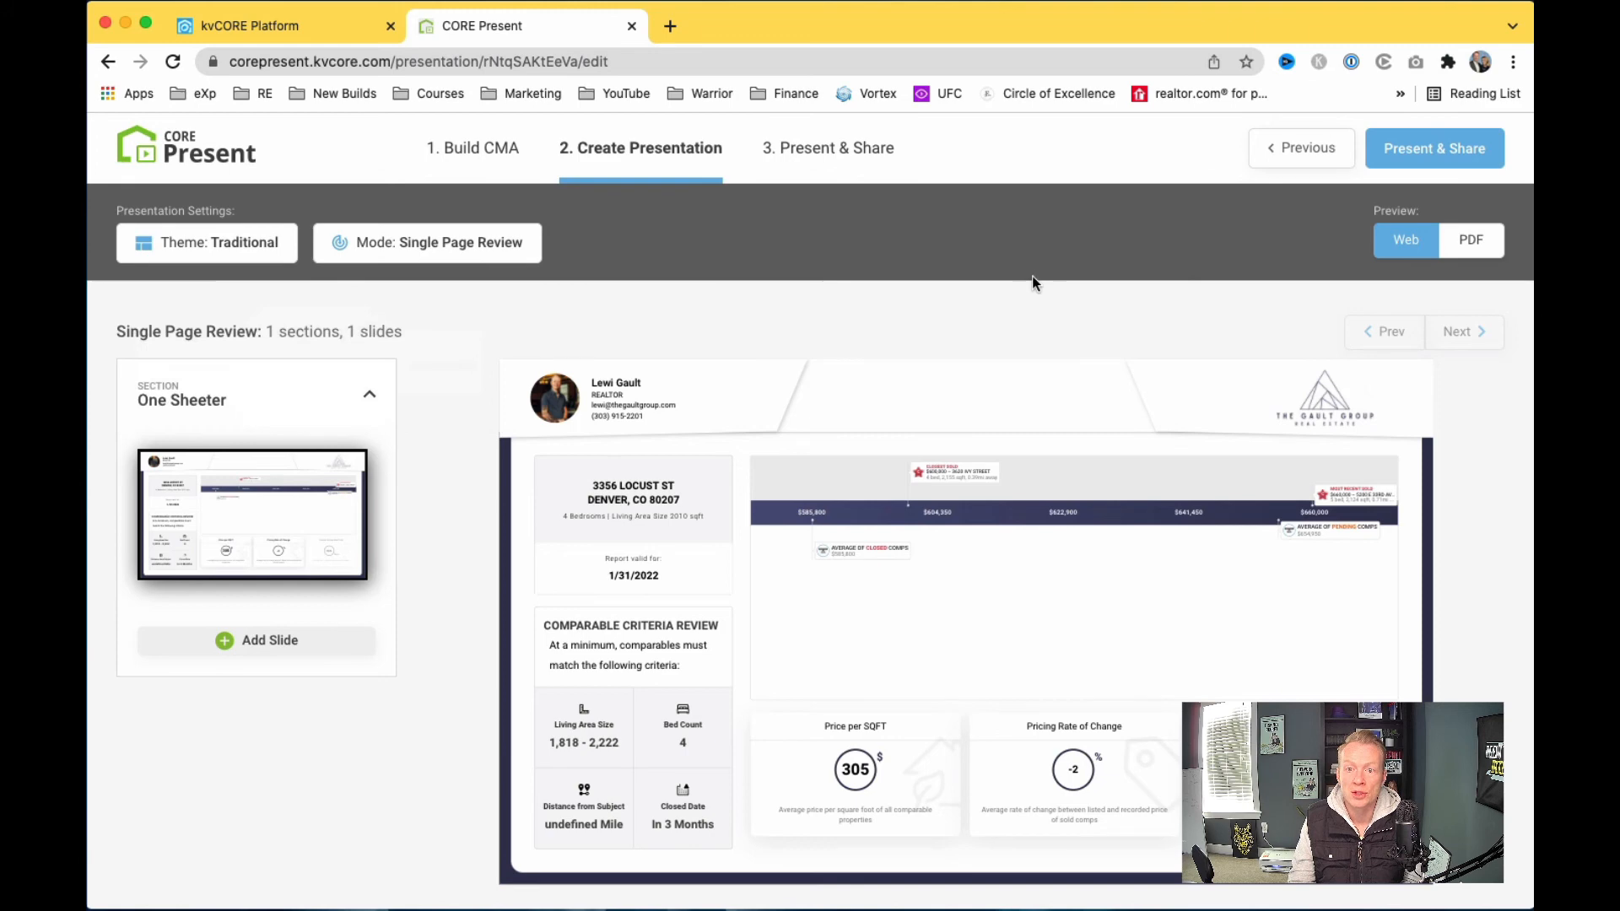
# Step: Go to Present & Share and look over the dashboard's add client, email, open and download options
pyautogui.click(1444, 154)
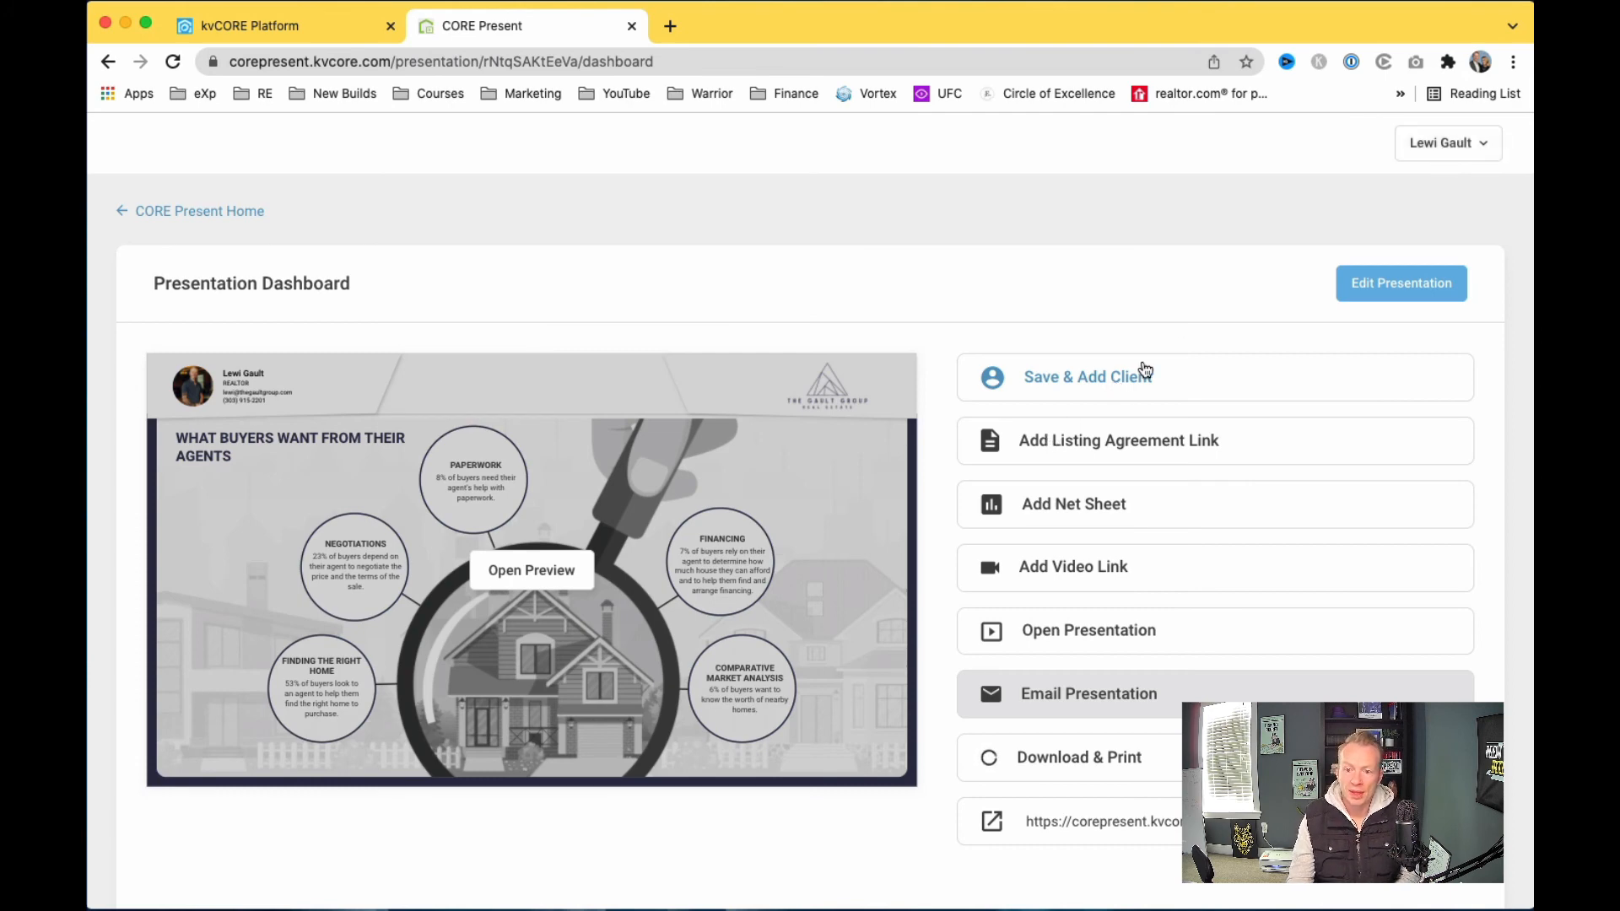
pyautogui.scroll(-1, 1141, 367)
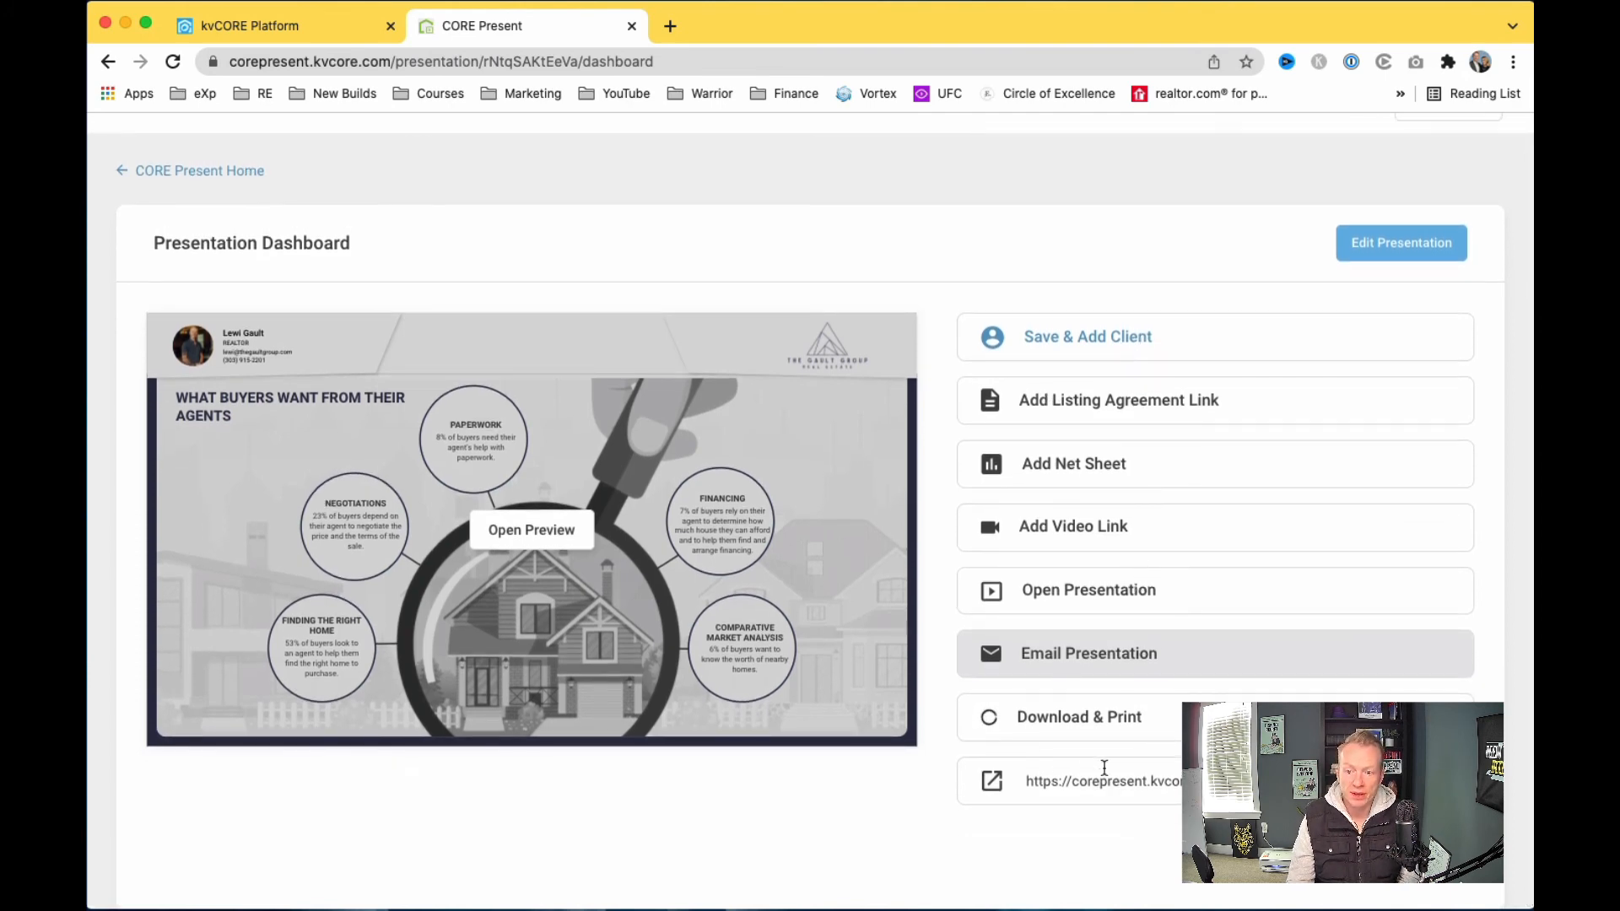
pyautogui.scroll(1, 1144, 700)
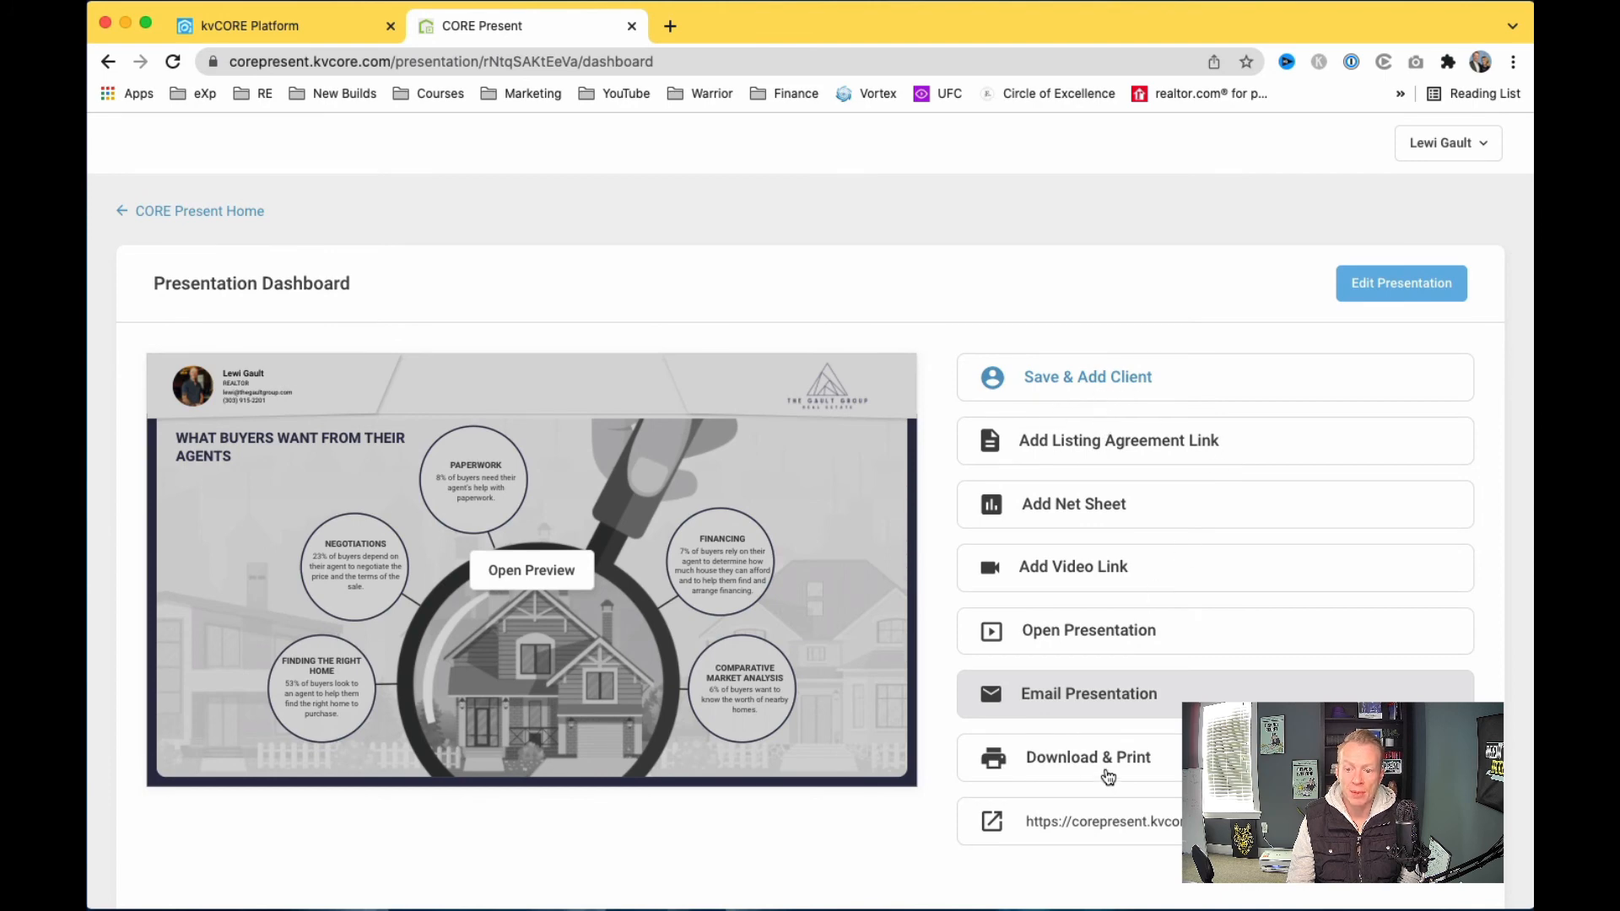
pyautogui.scroll(-1, 1105, 777)
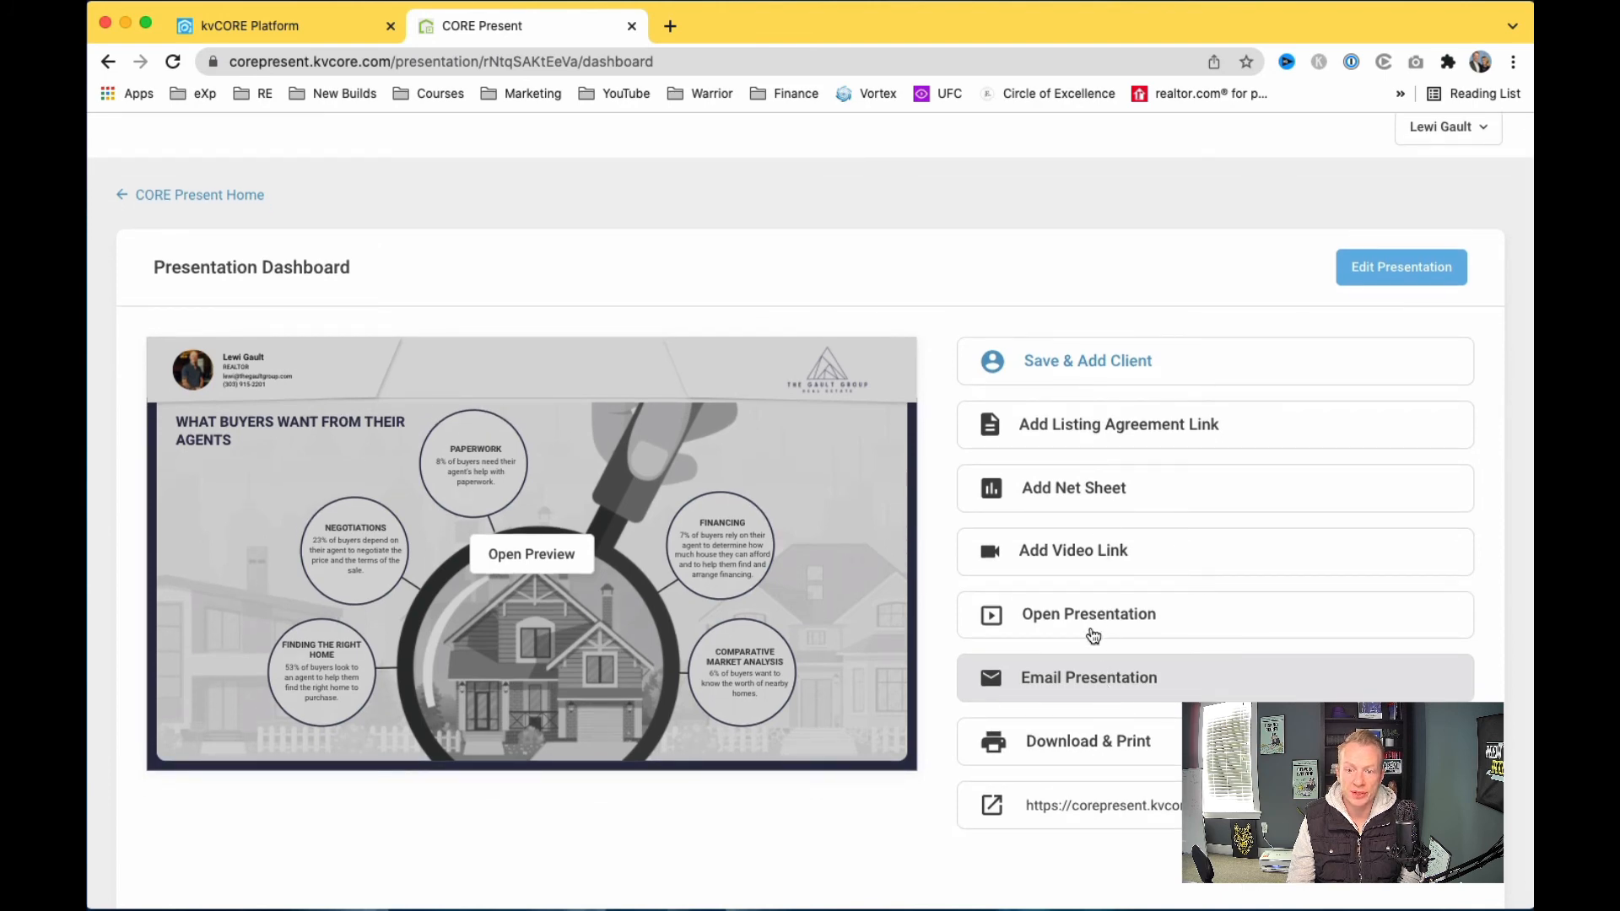